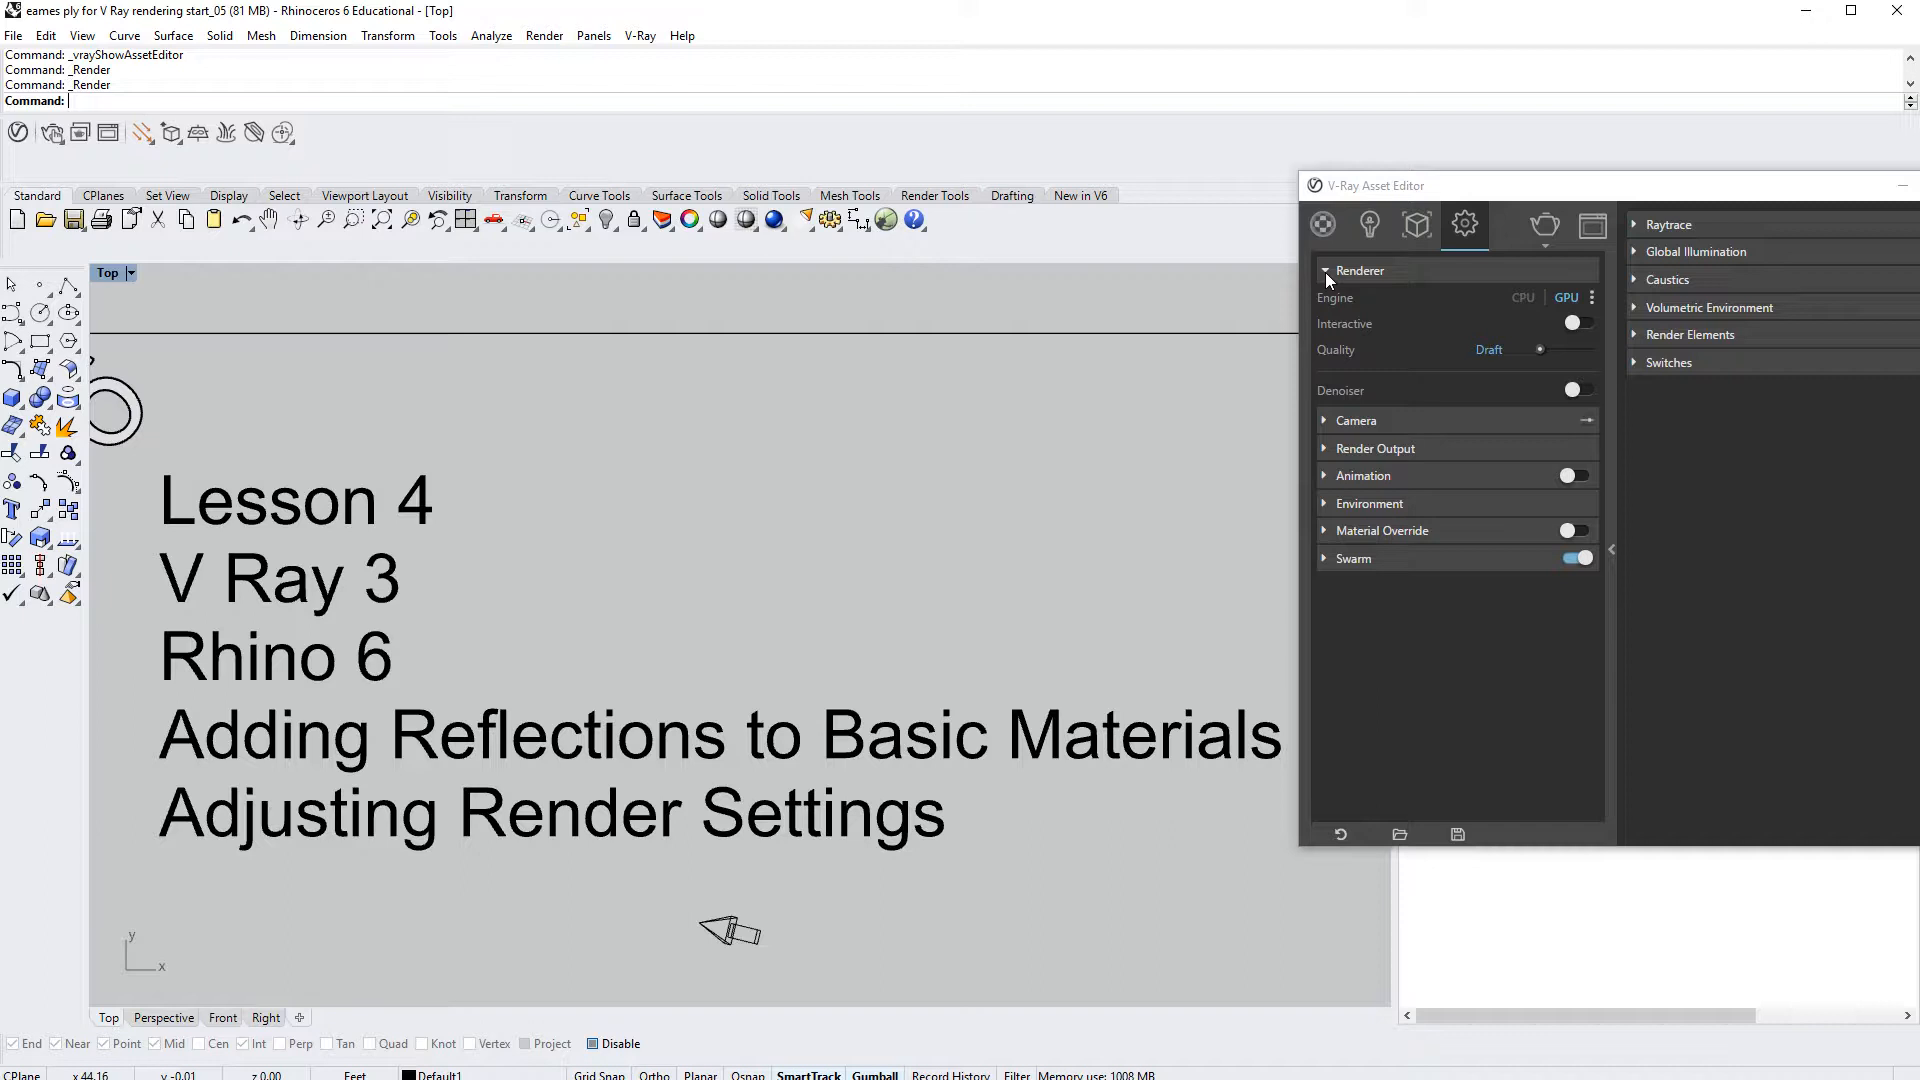
Step: Examine the GPU engine's device options in the renderer settings
left_click(1590, 297)
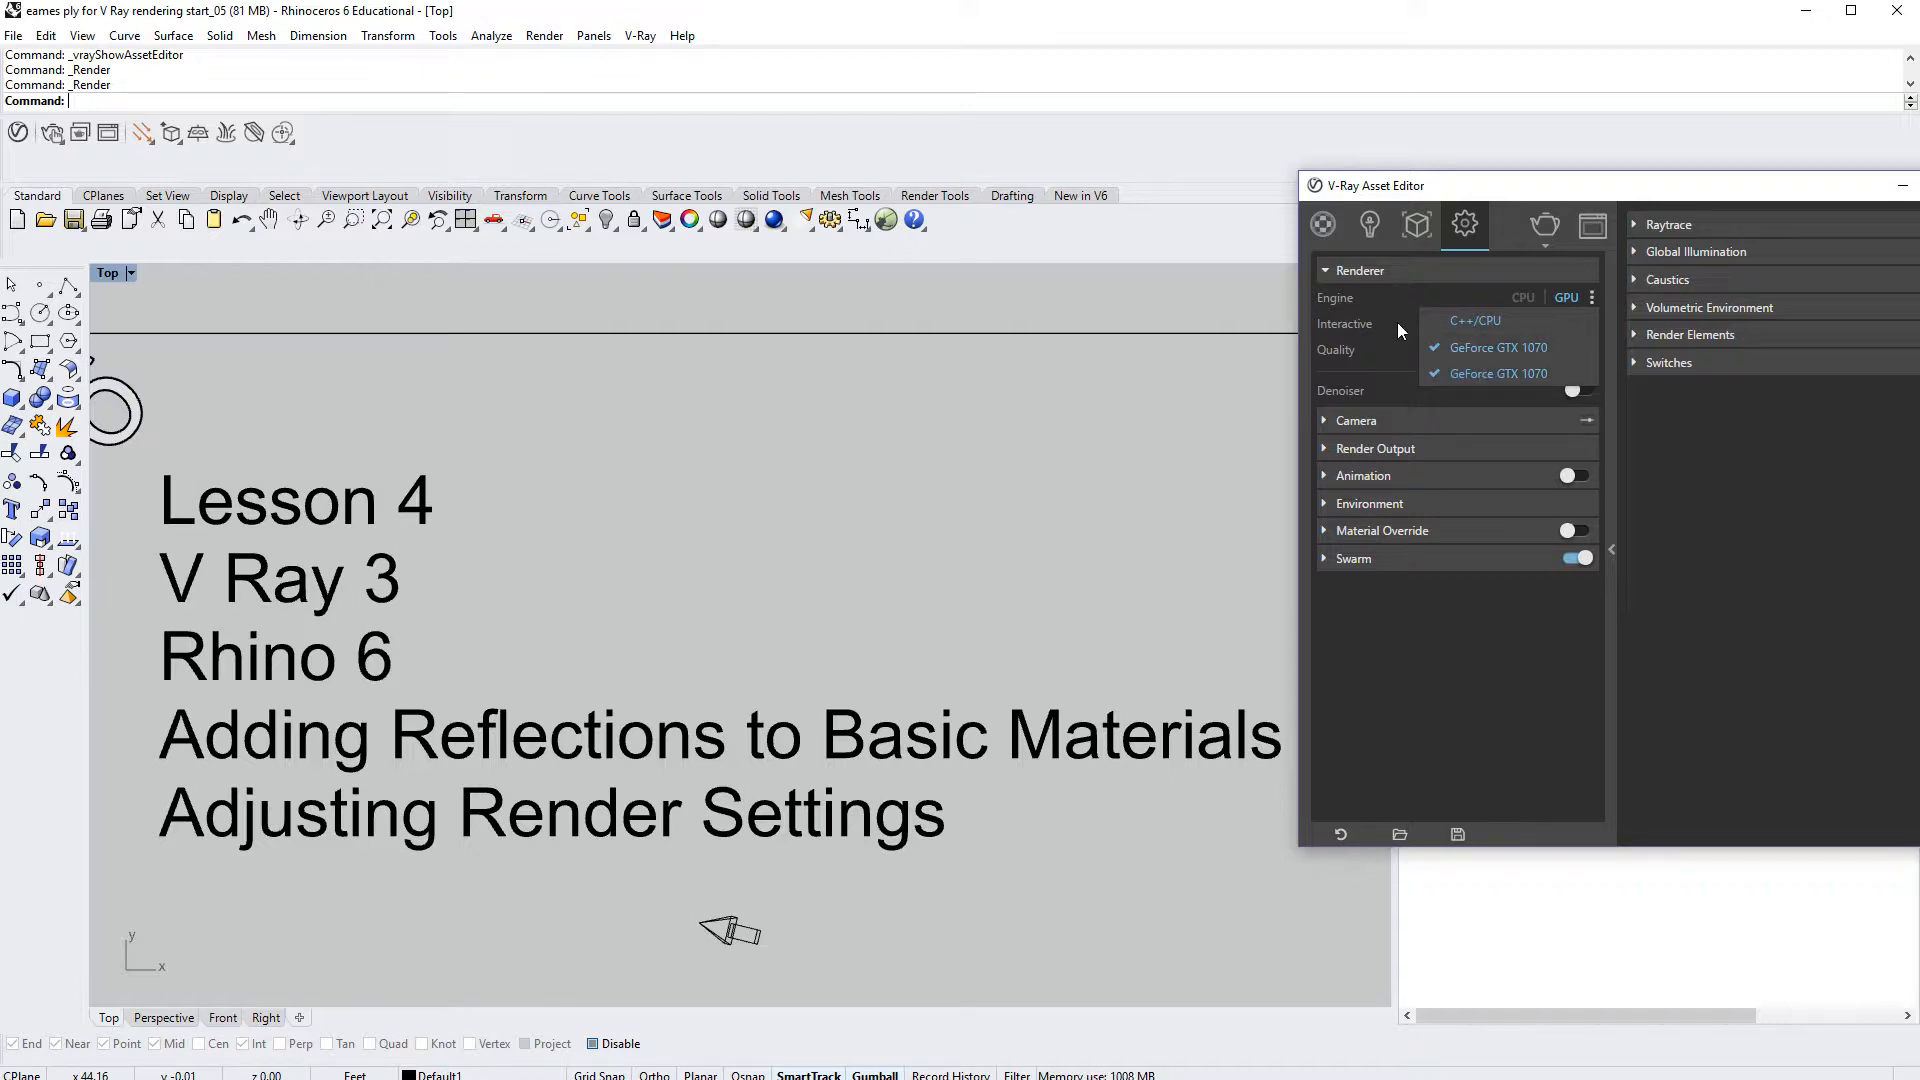
left_click(1413, 272)
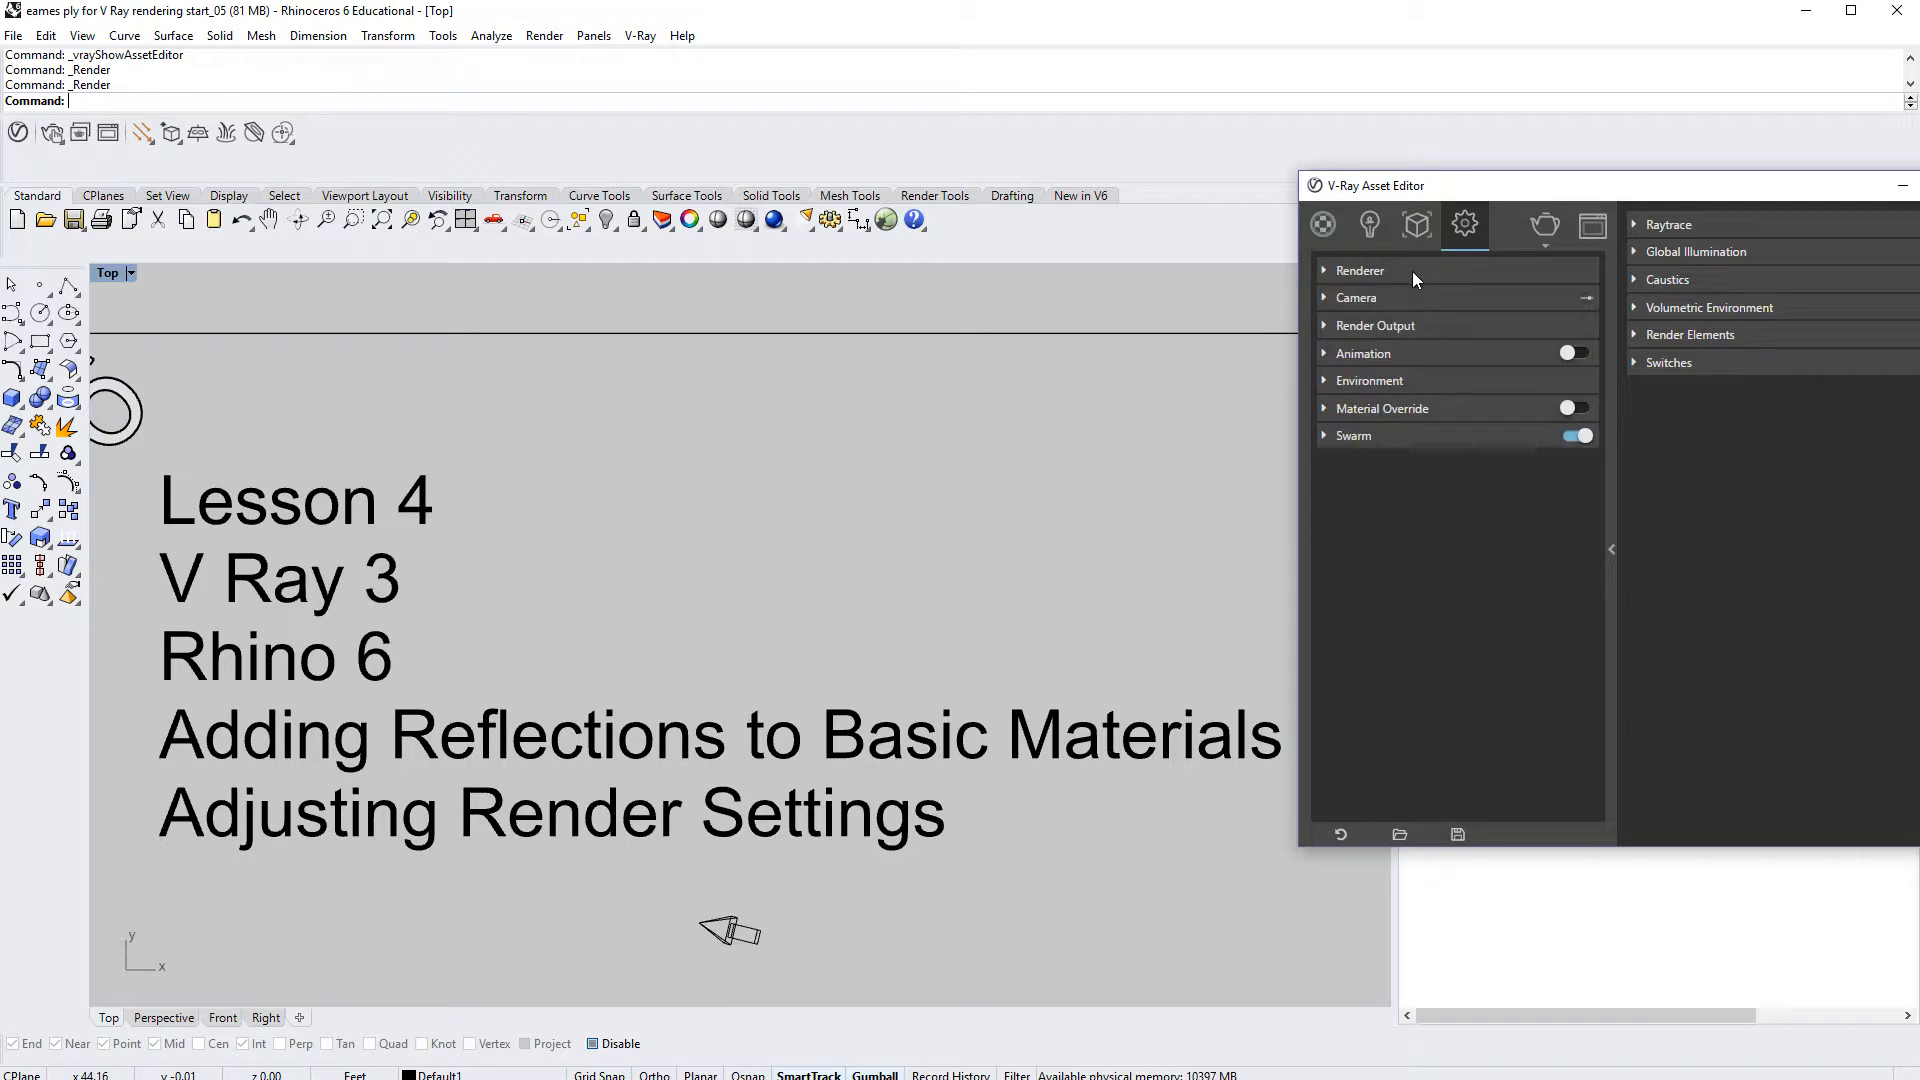
left_click(1322, 268)
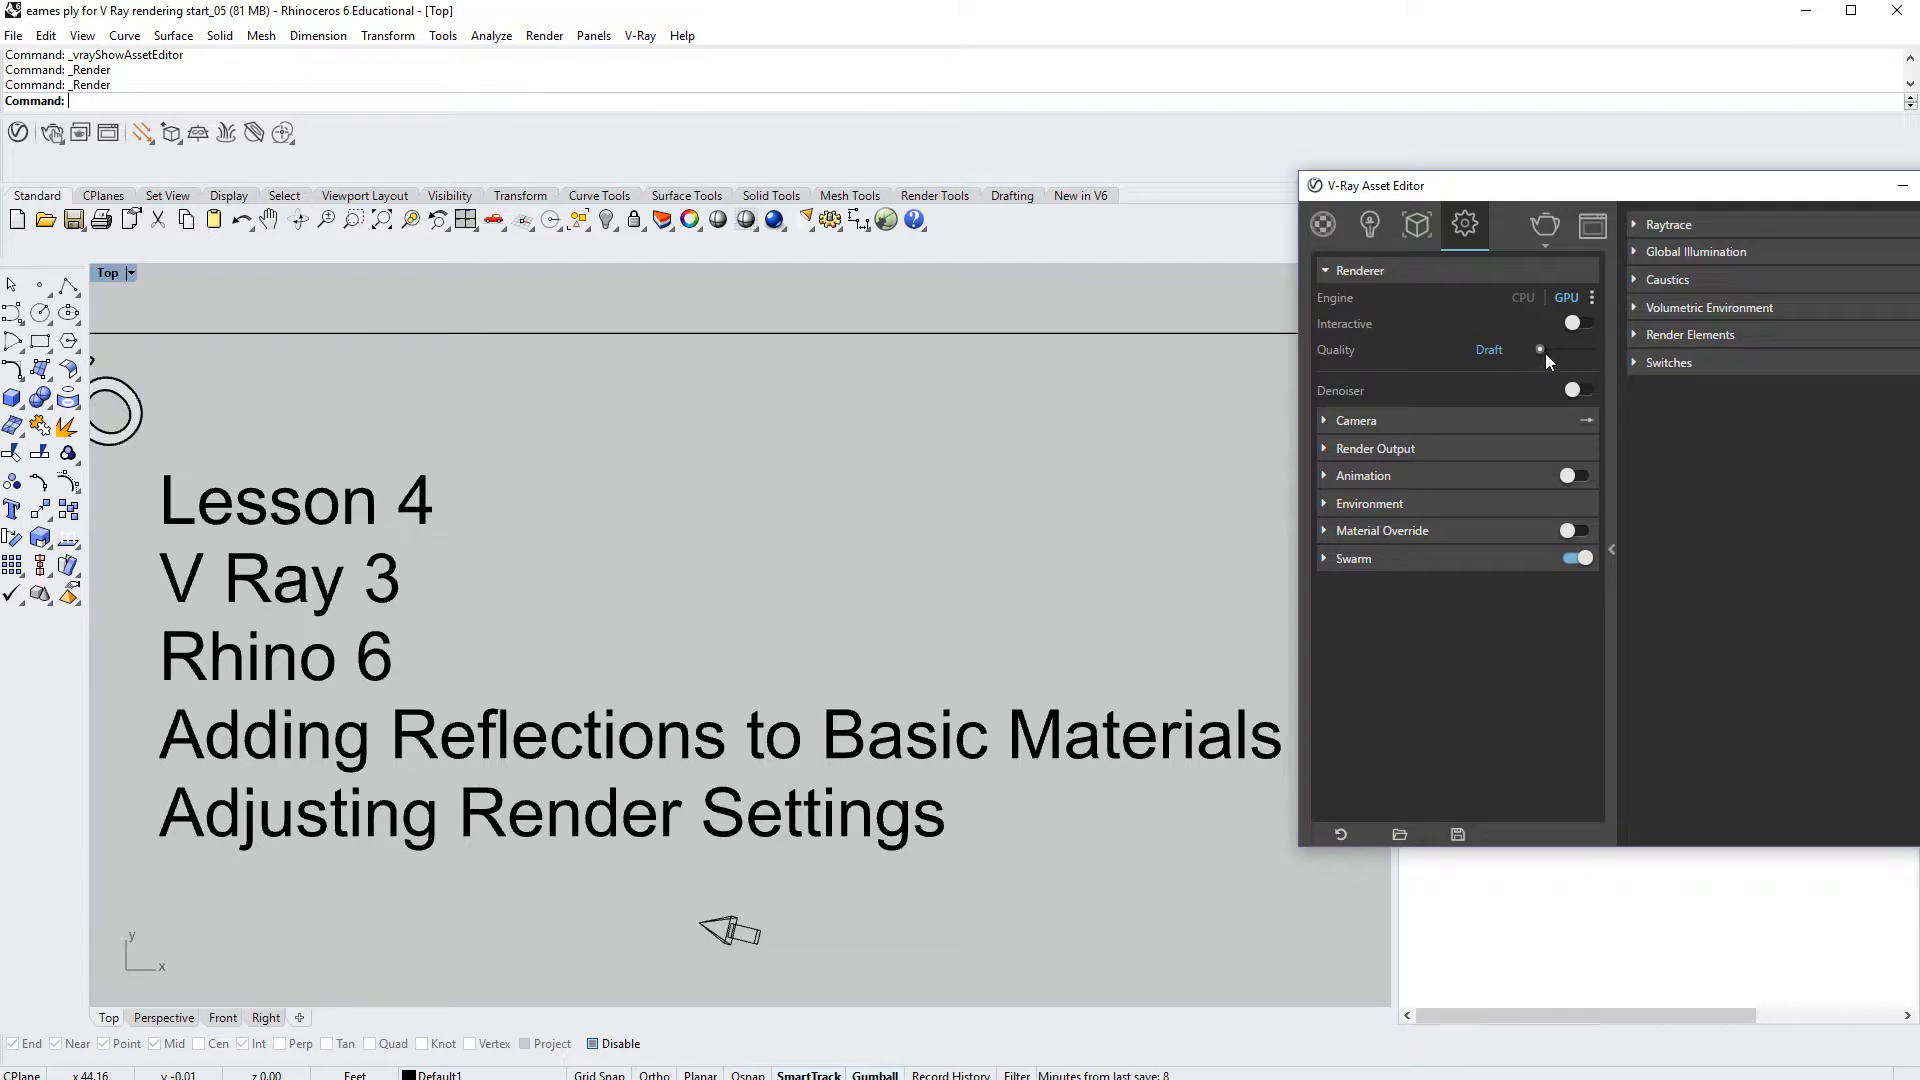
Step: Try the render quality range and the CPU engine, restoring Draft quality and the GPU engine
left_click_drag(1545, 355, 1601, 356)
left_click_drag(1596, 350, 1536, 348)
left_click(1522, 298)
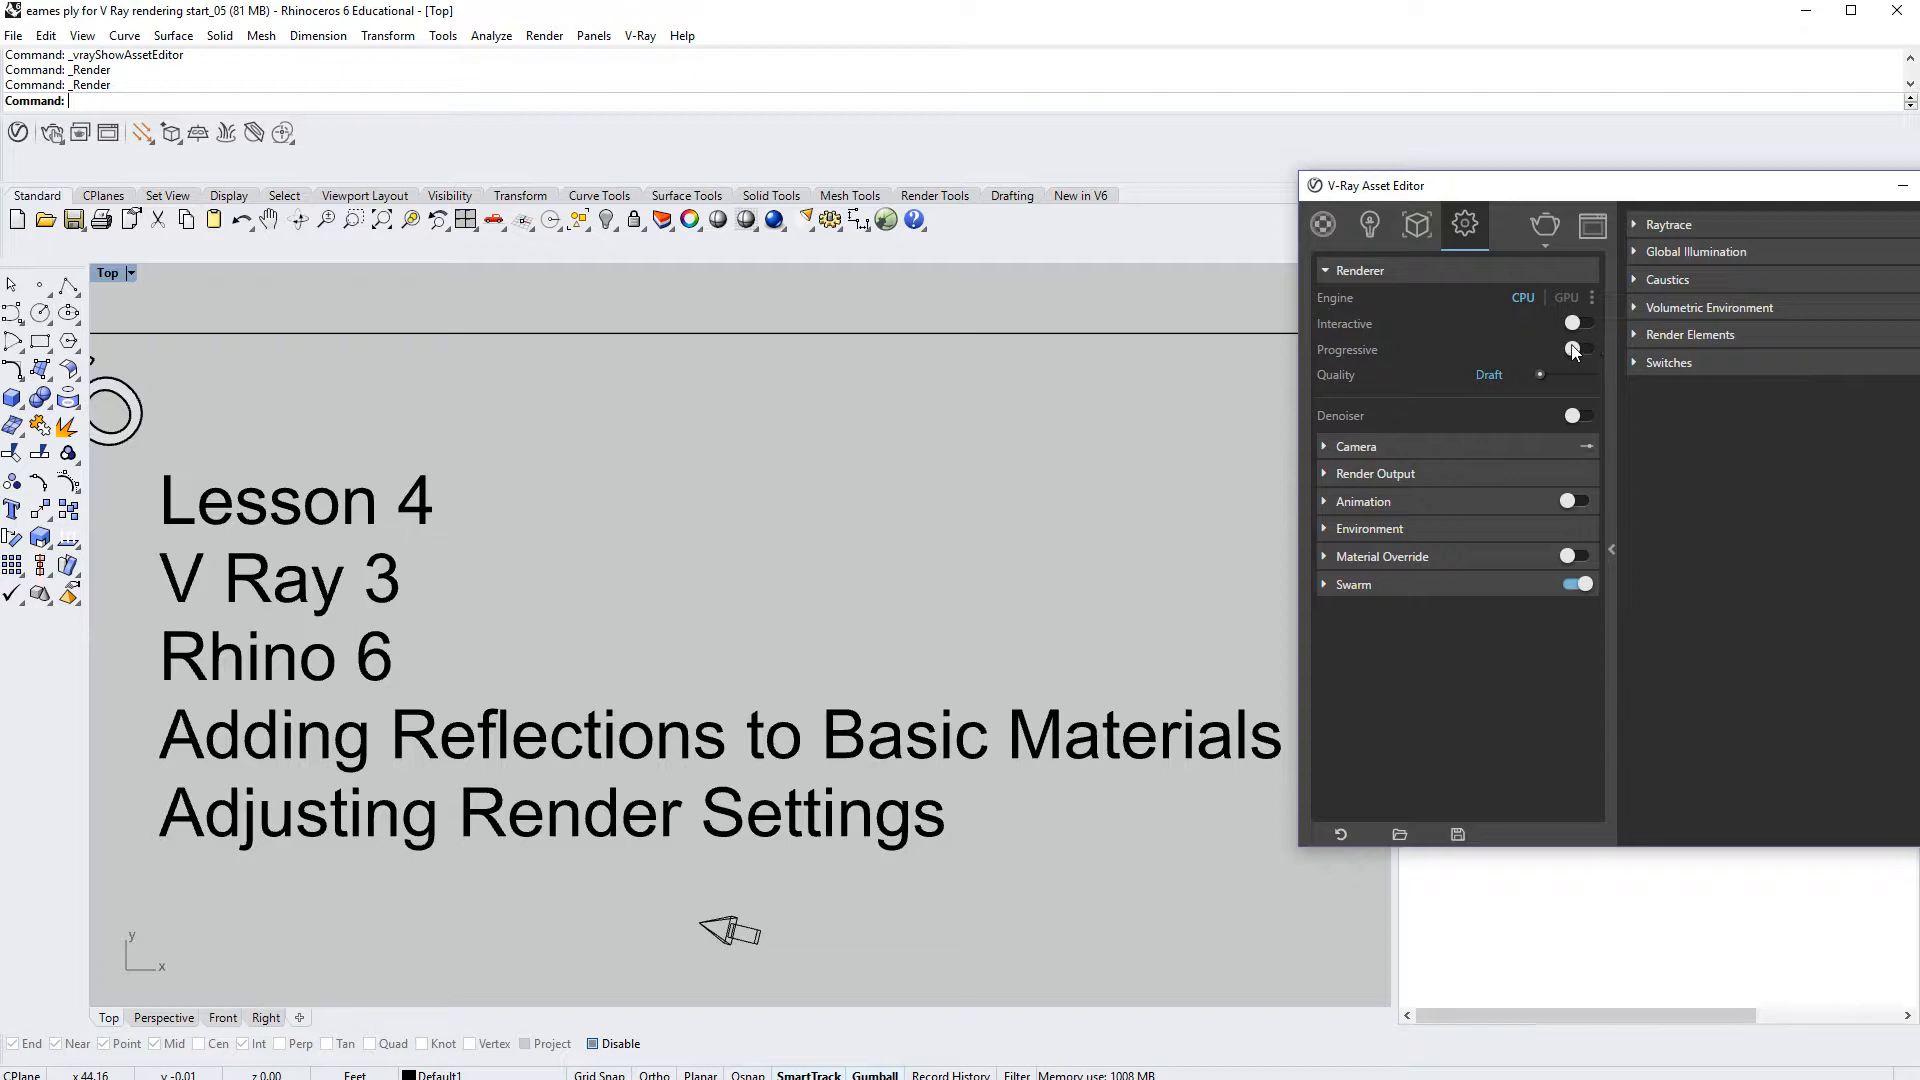
left_click(1574, 296)
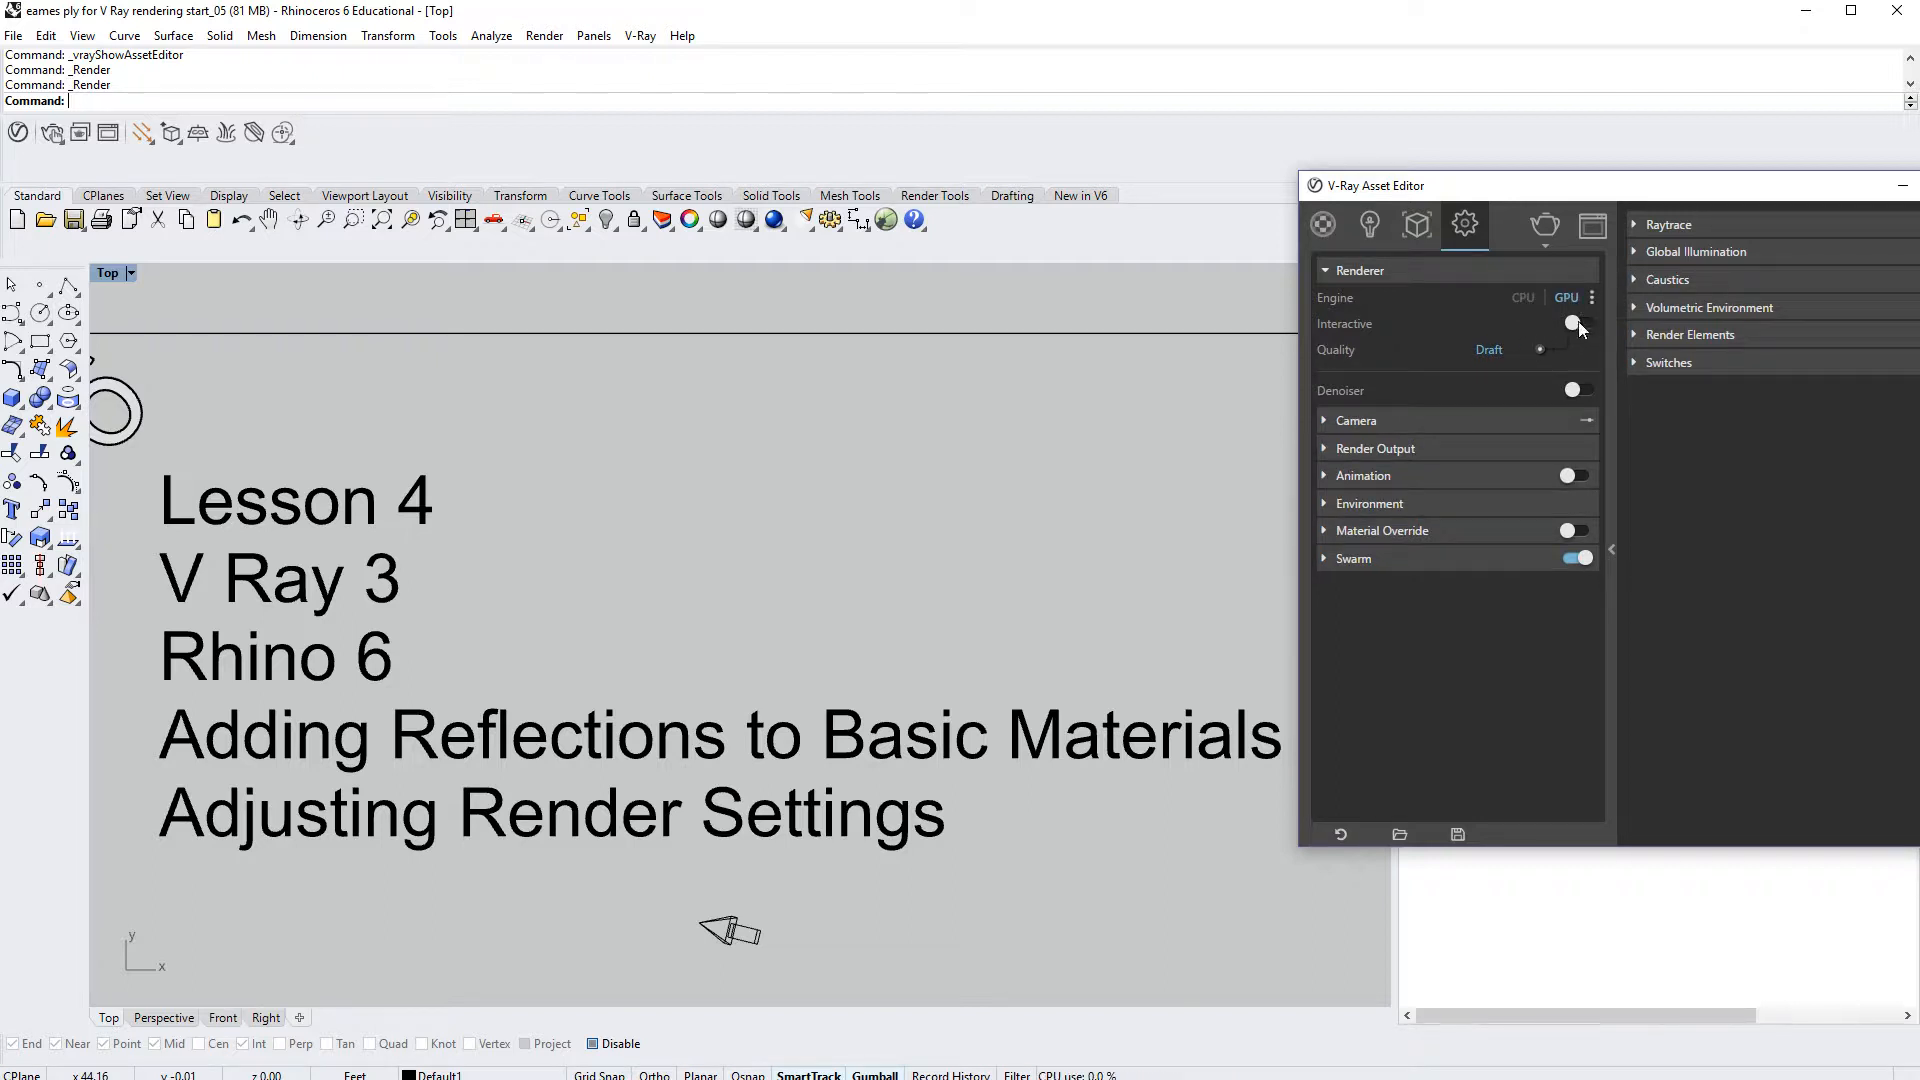
Step: Turn on interactive rendering and show the 3D Transparent lettering in a maximized Perspective view
left_click(1580, 322)
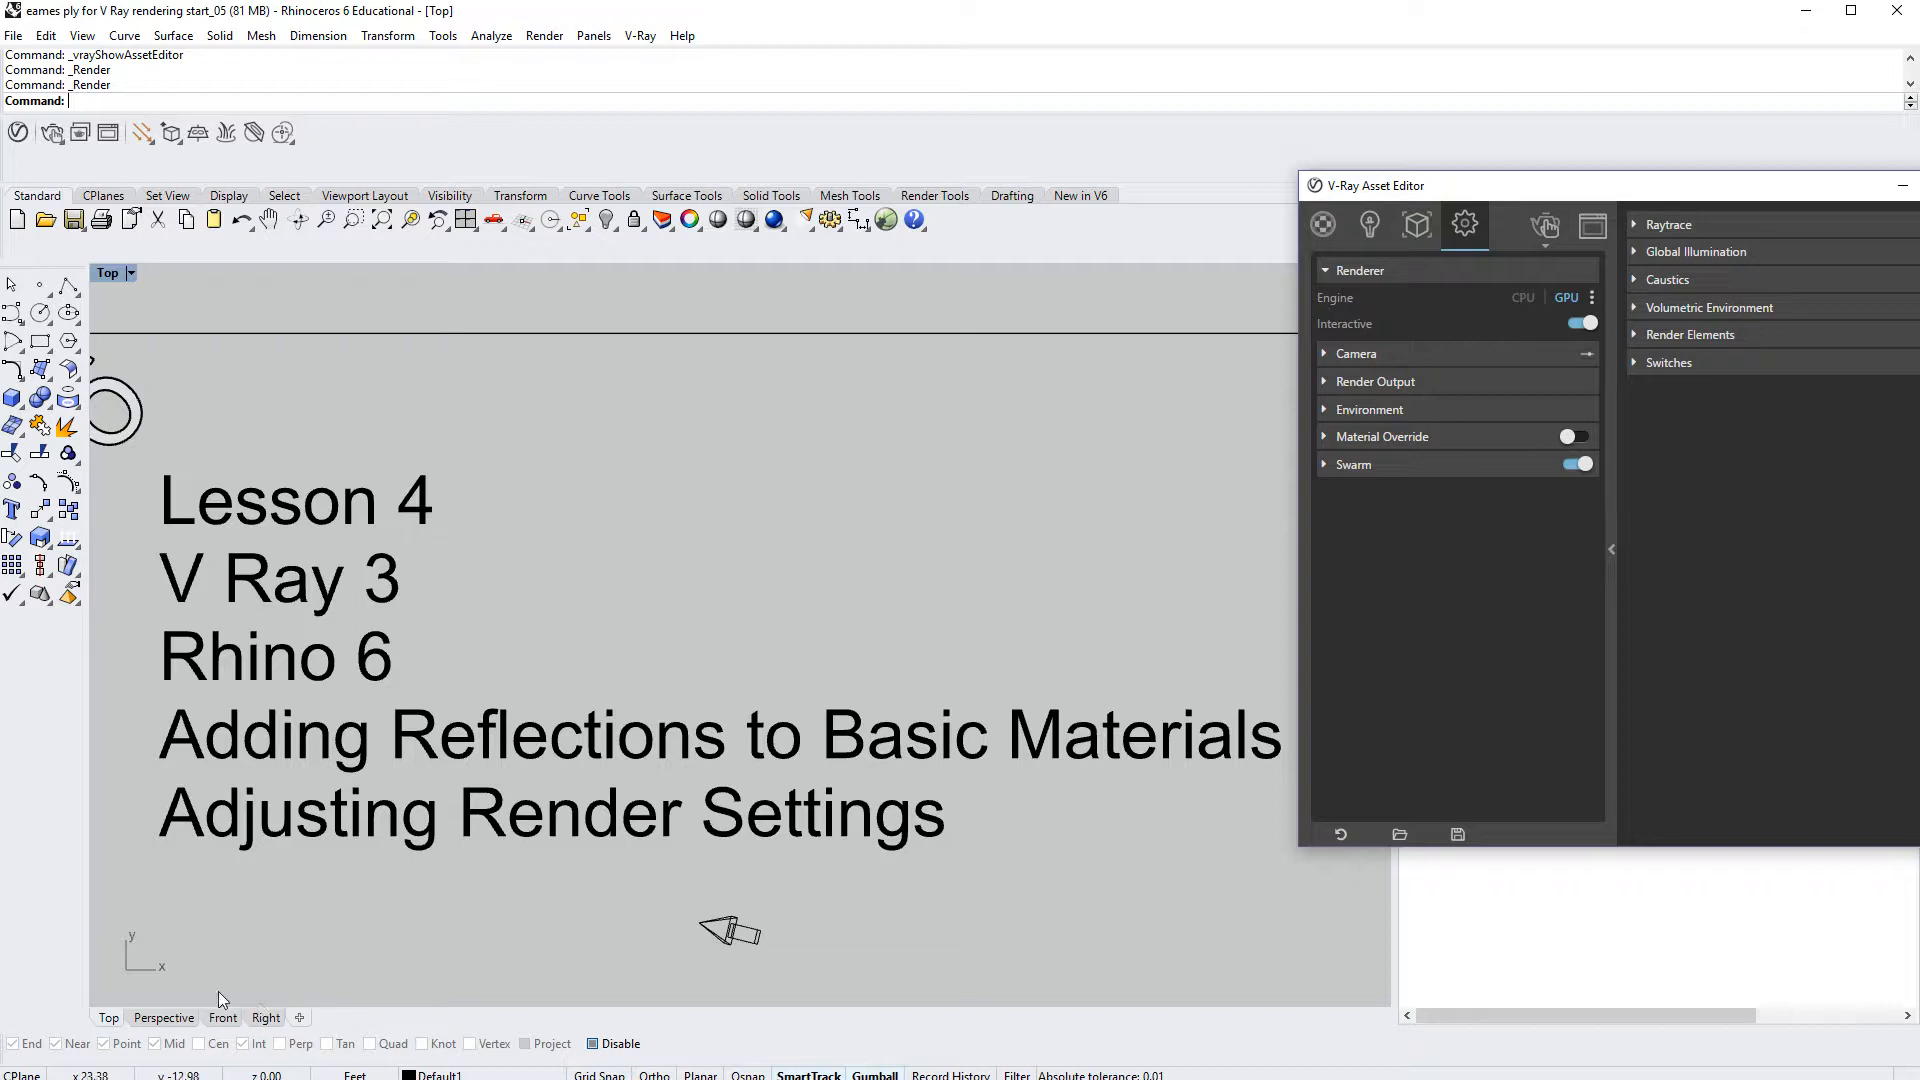
double_click(116, 273)
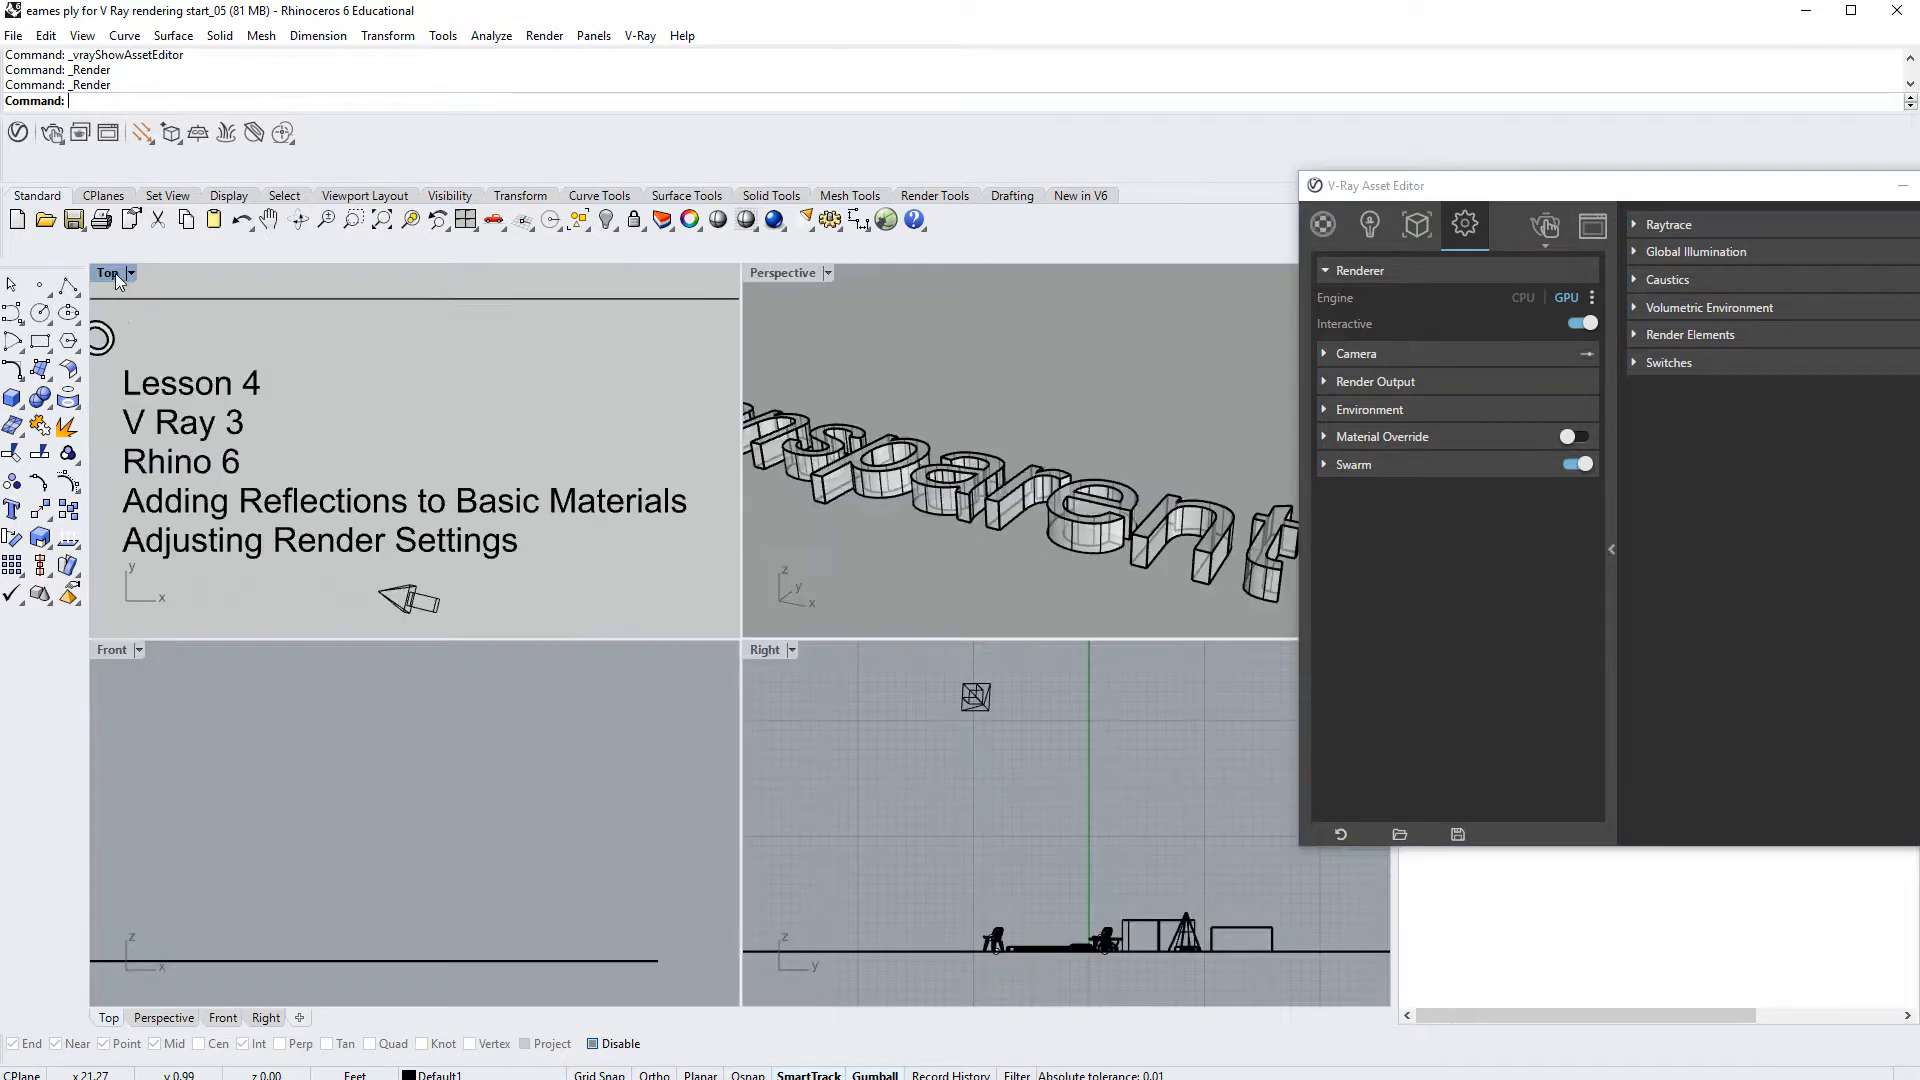
double_click(796, 274)
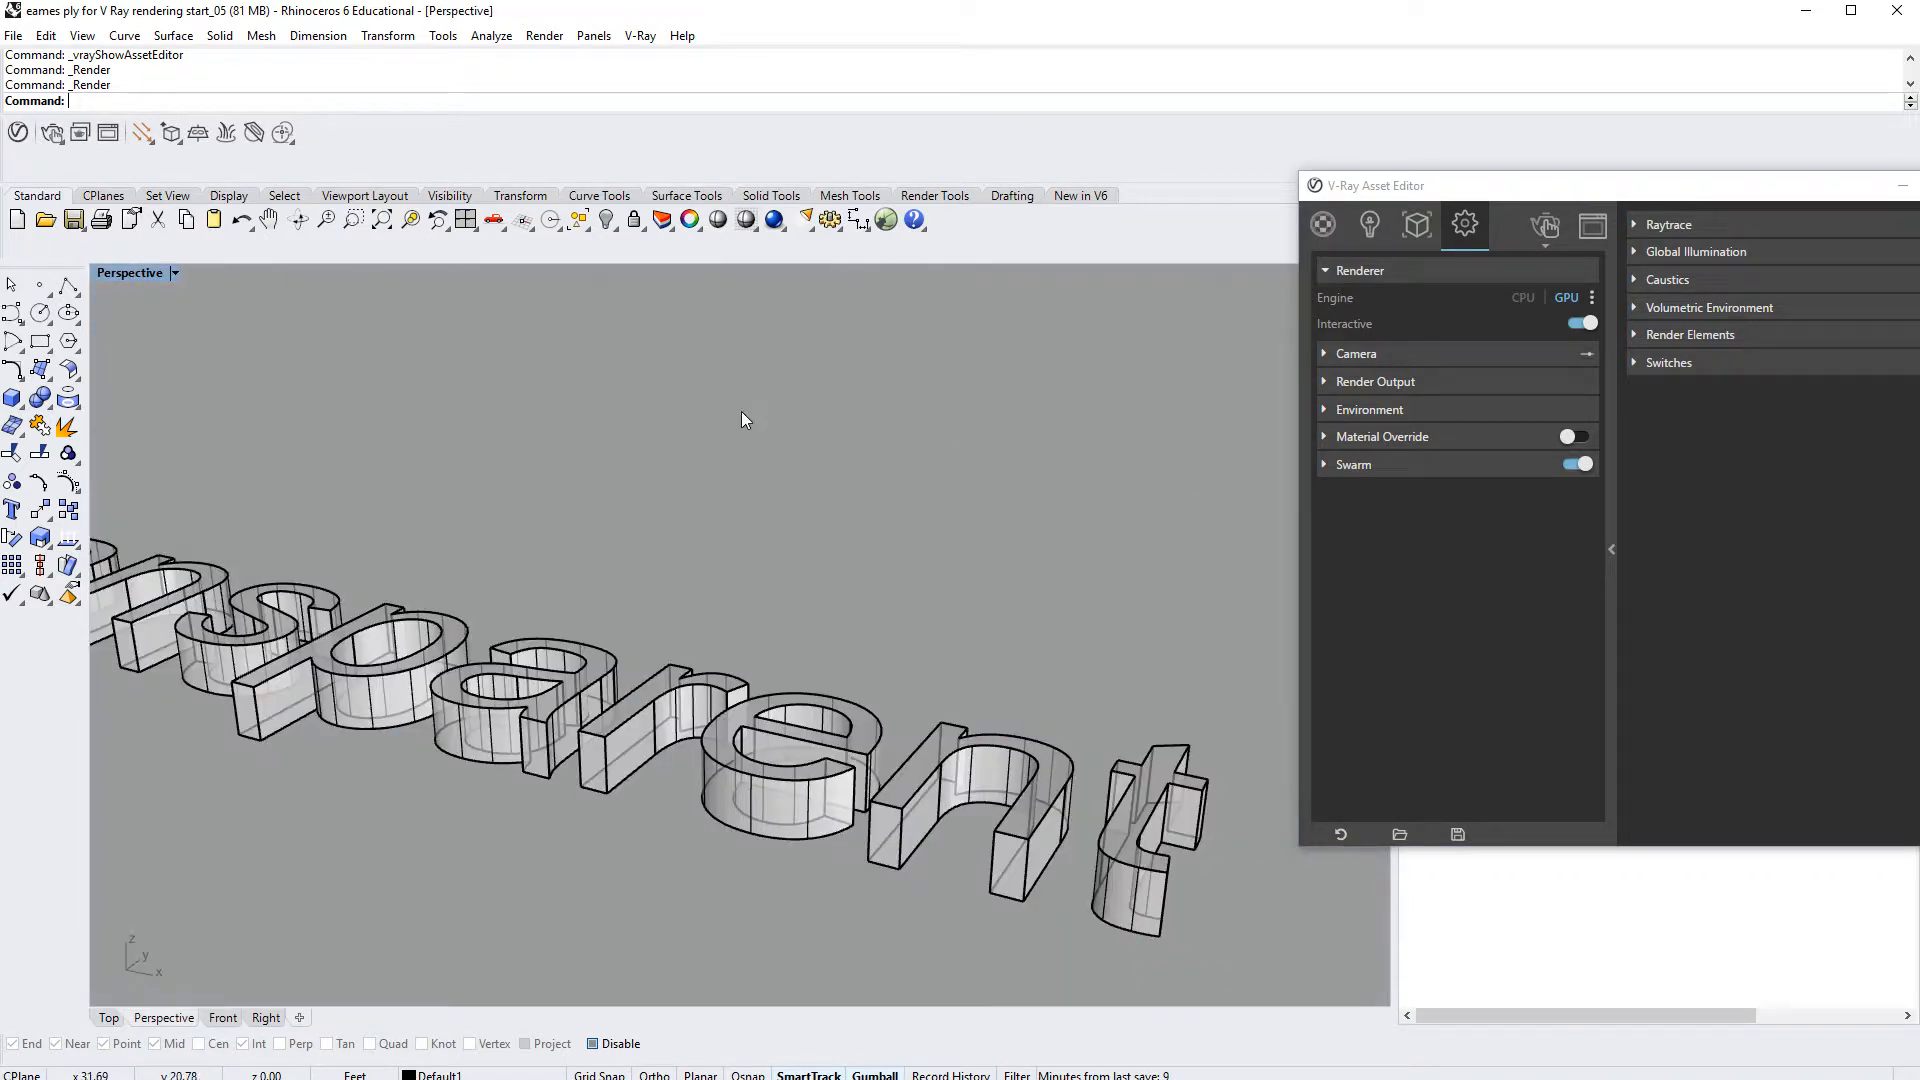
scroll(730, 455, "down", 2)
right_click_drag(724, 476, 950, 608)
scroll(688, 508, "down", 2)
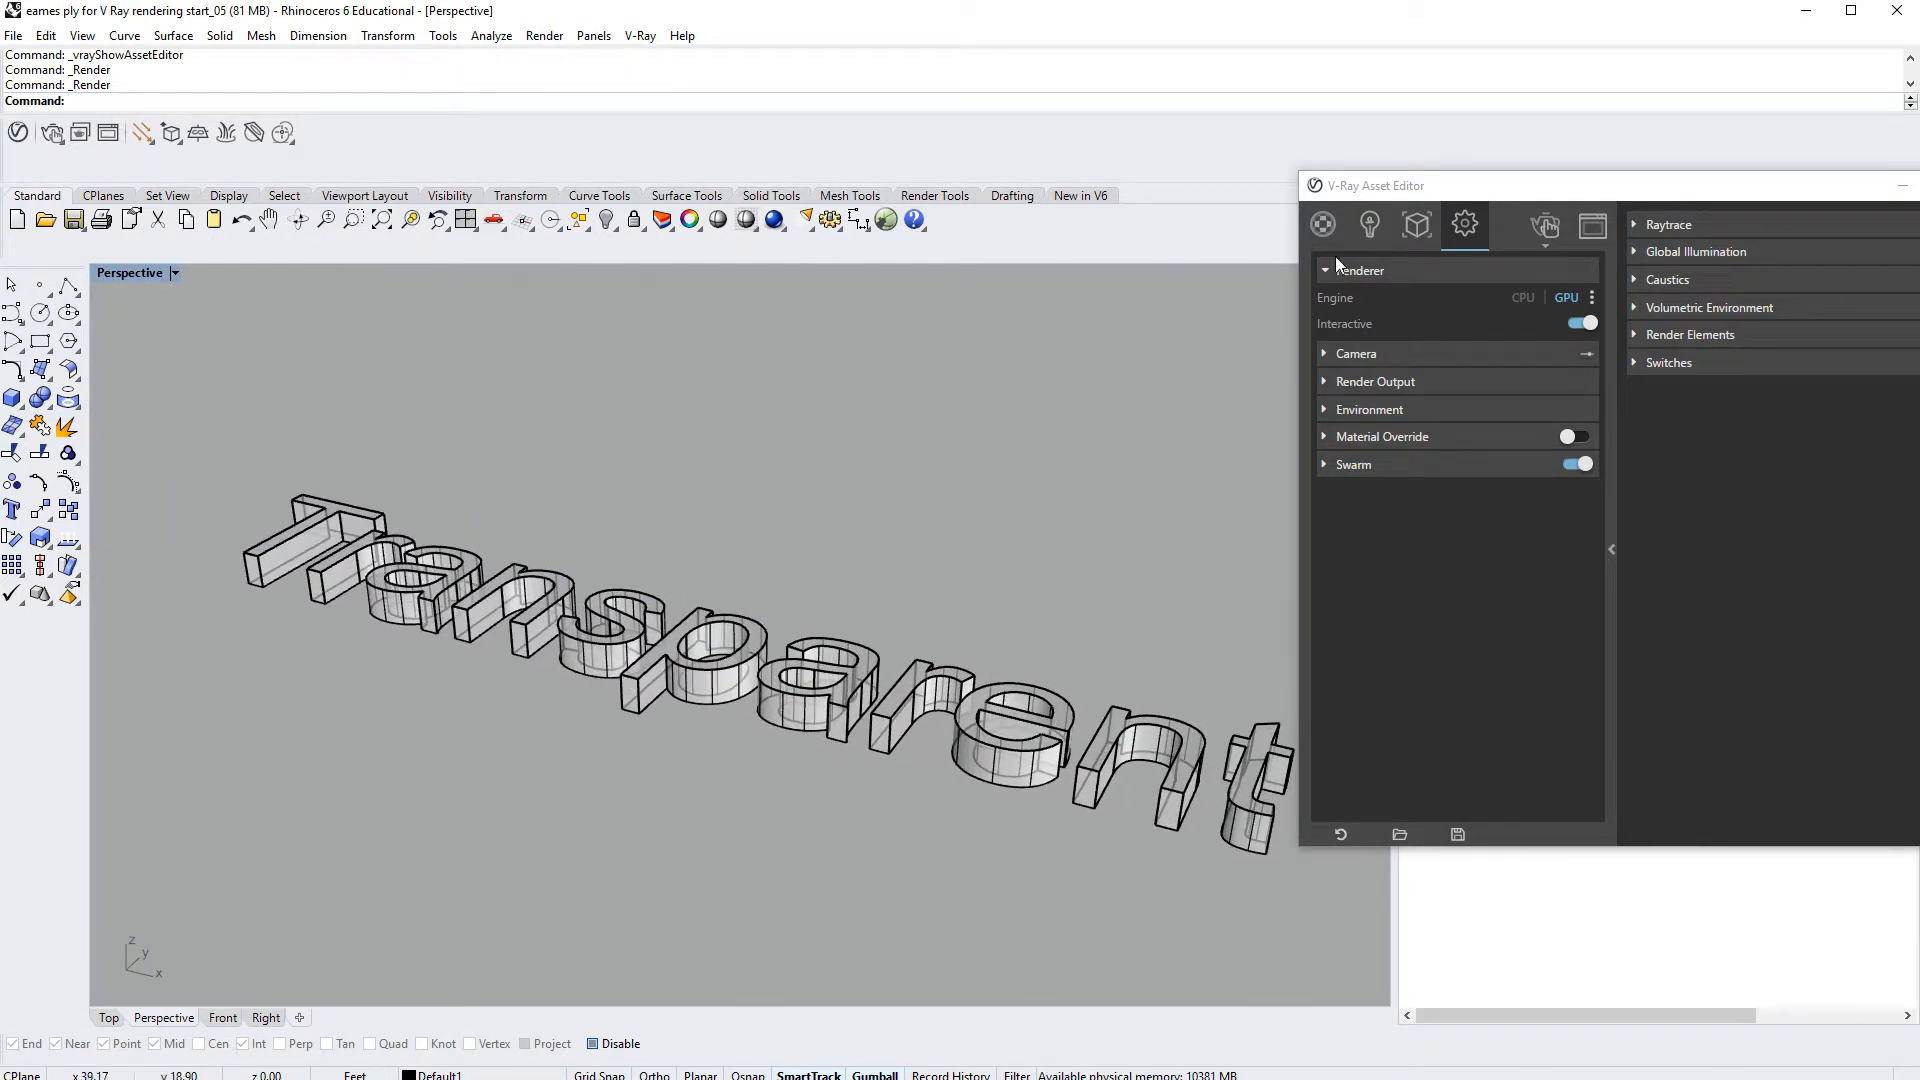
Step: Start the interactive render of the Transparent lettering and check how it follows a closer view of the letters
left_click(1323, 227)
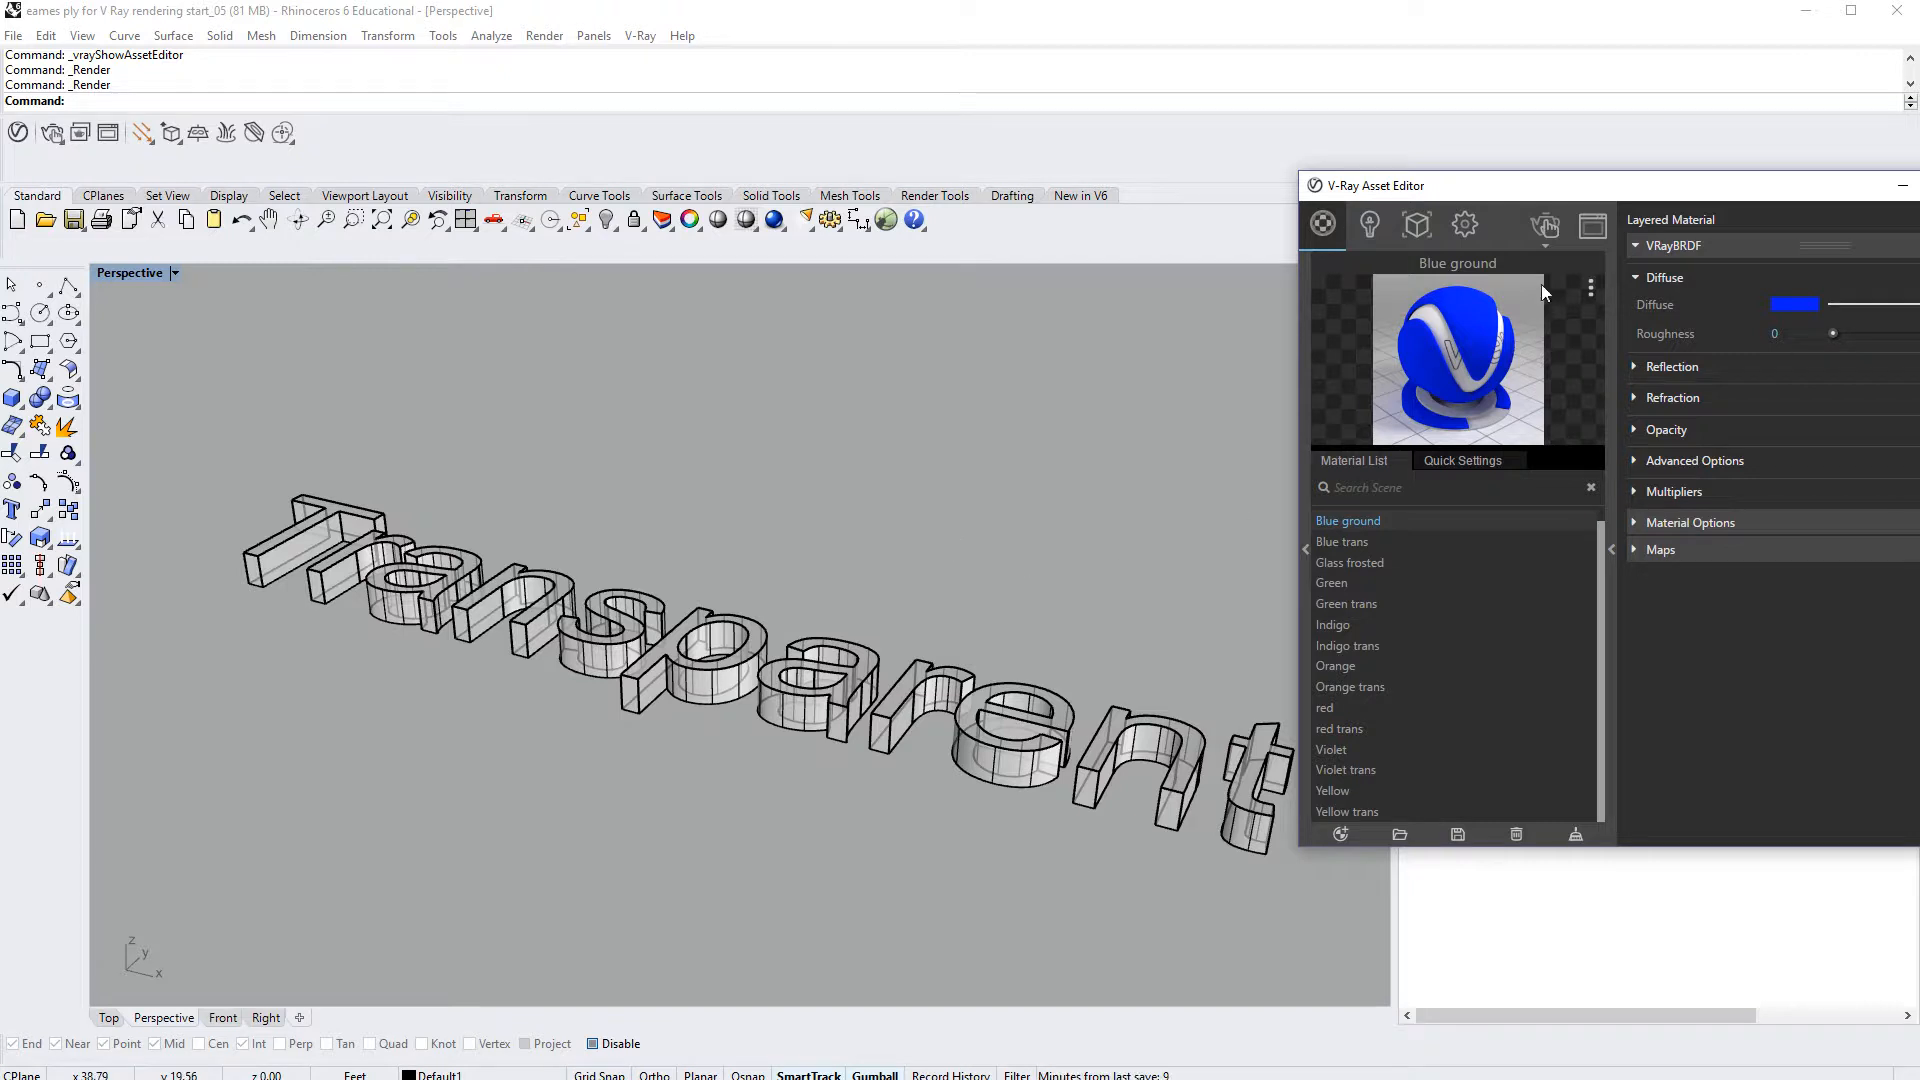
left_click(1549, 229)
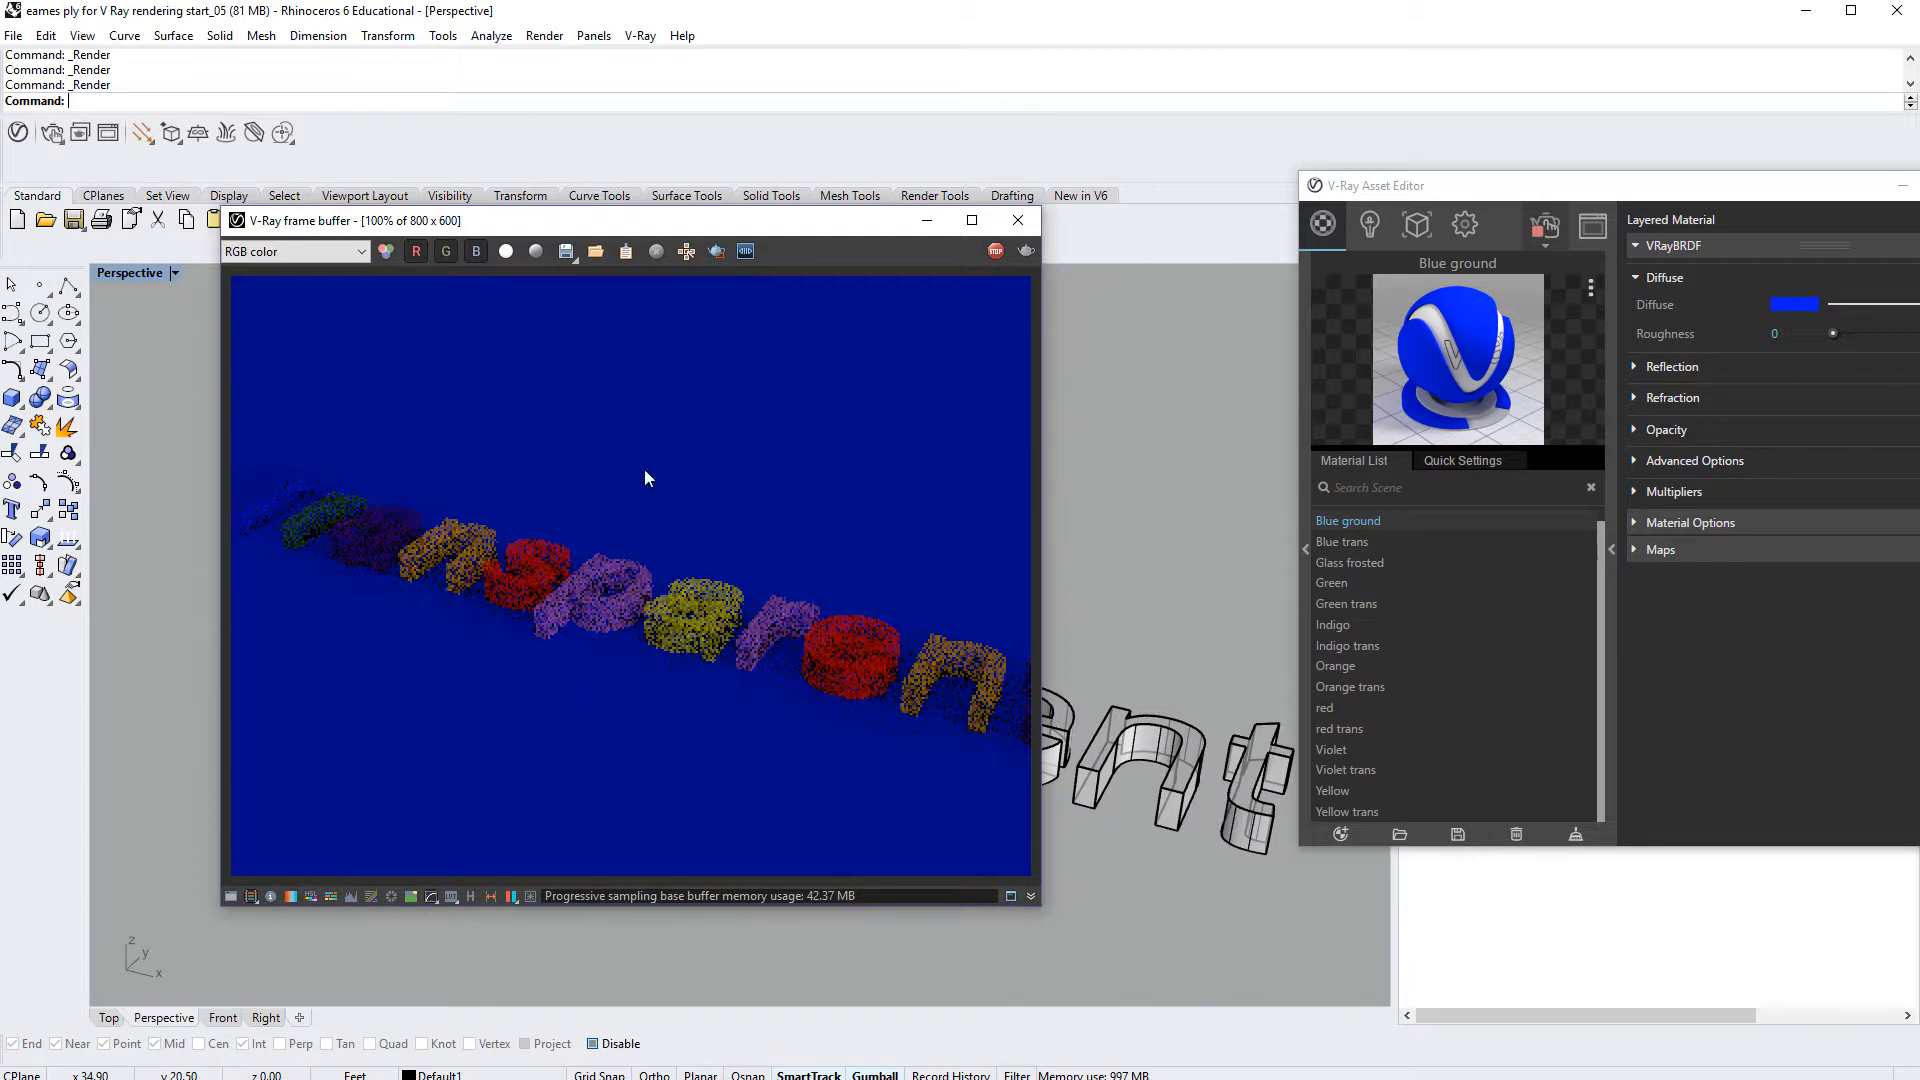
right_click(615, 710)
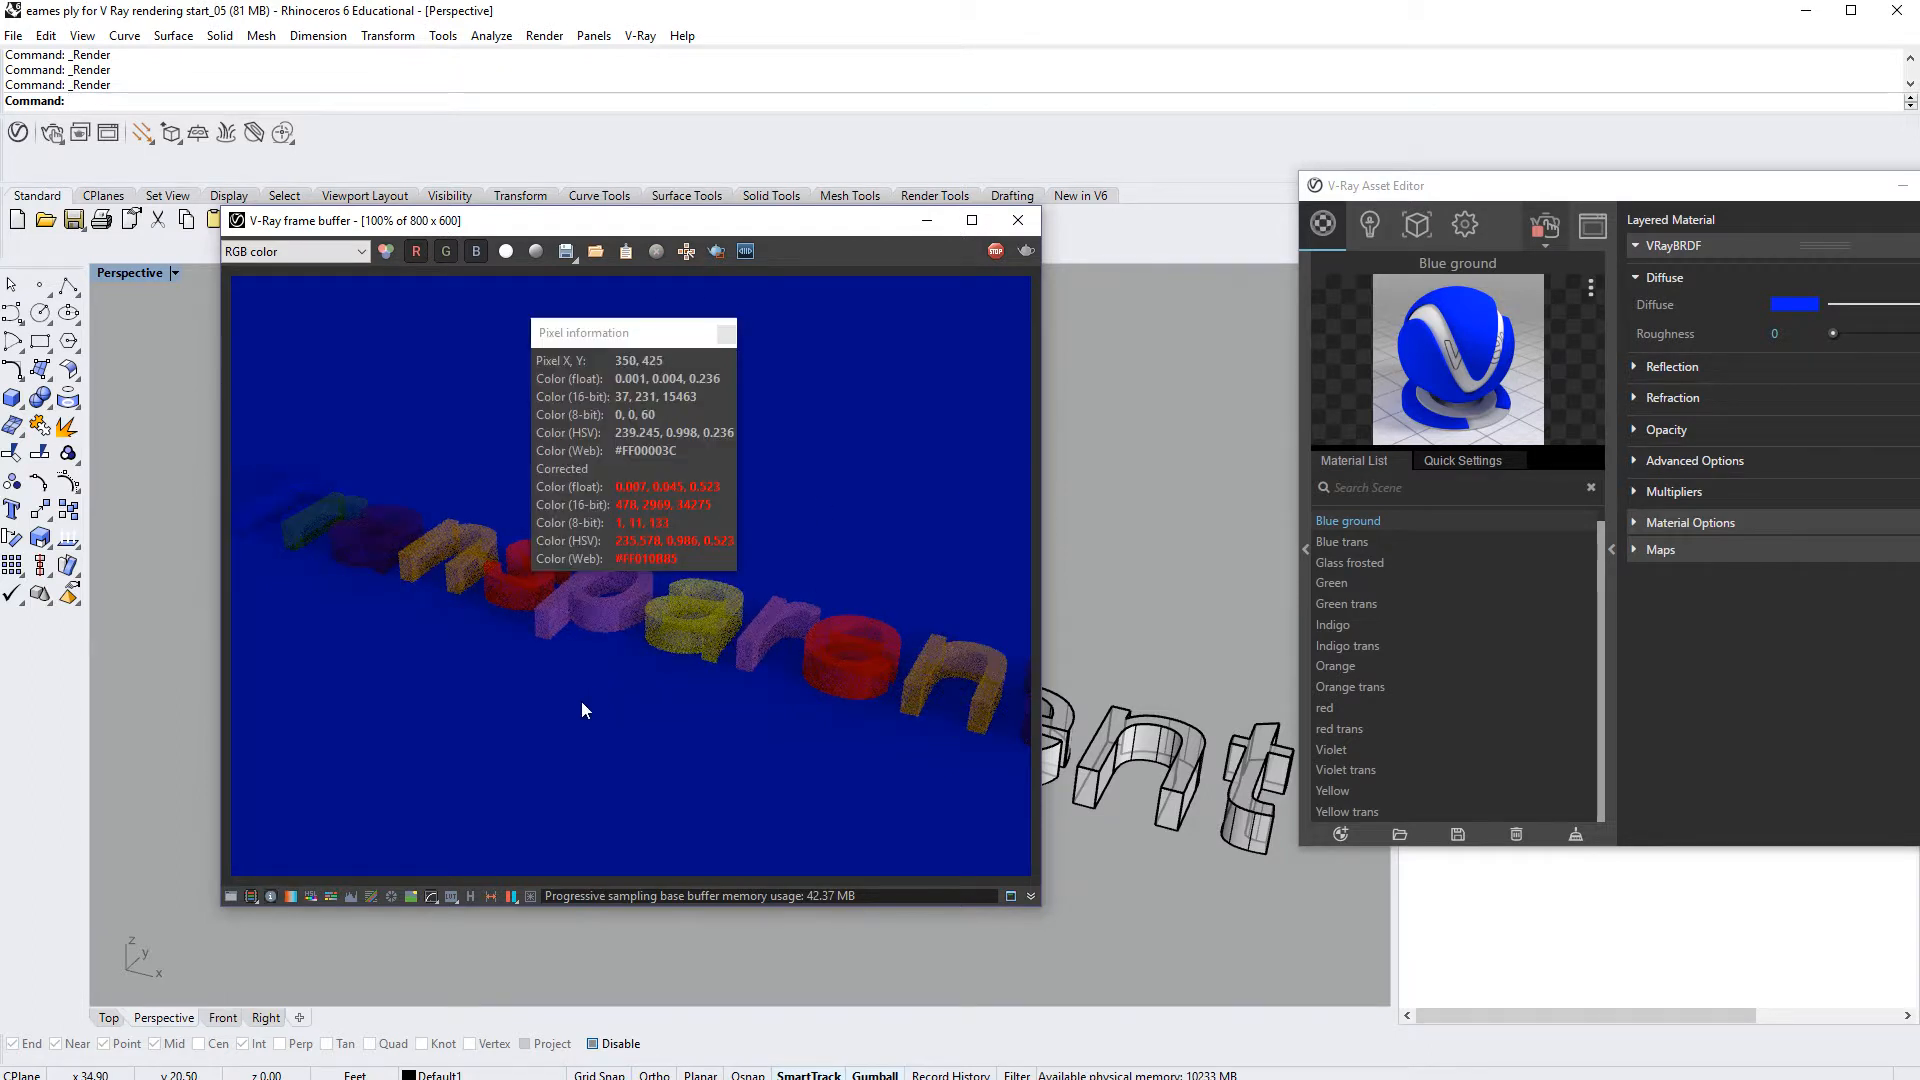
right_click_drag(1140, 829, 1112, 657)
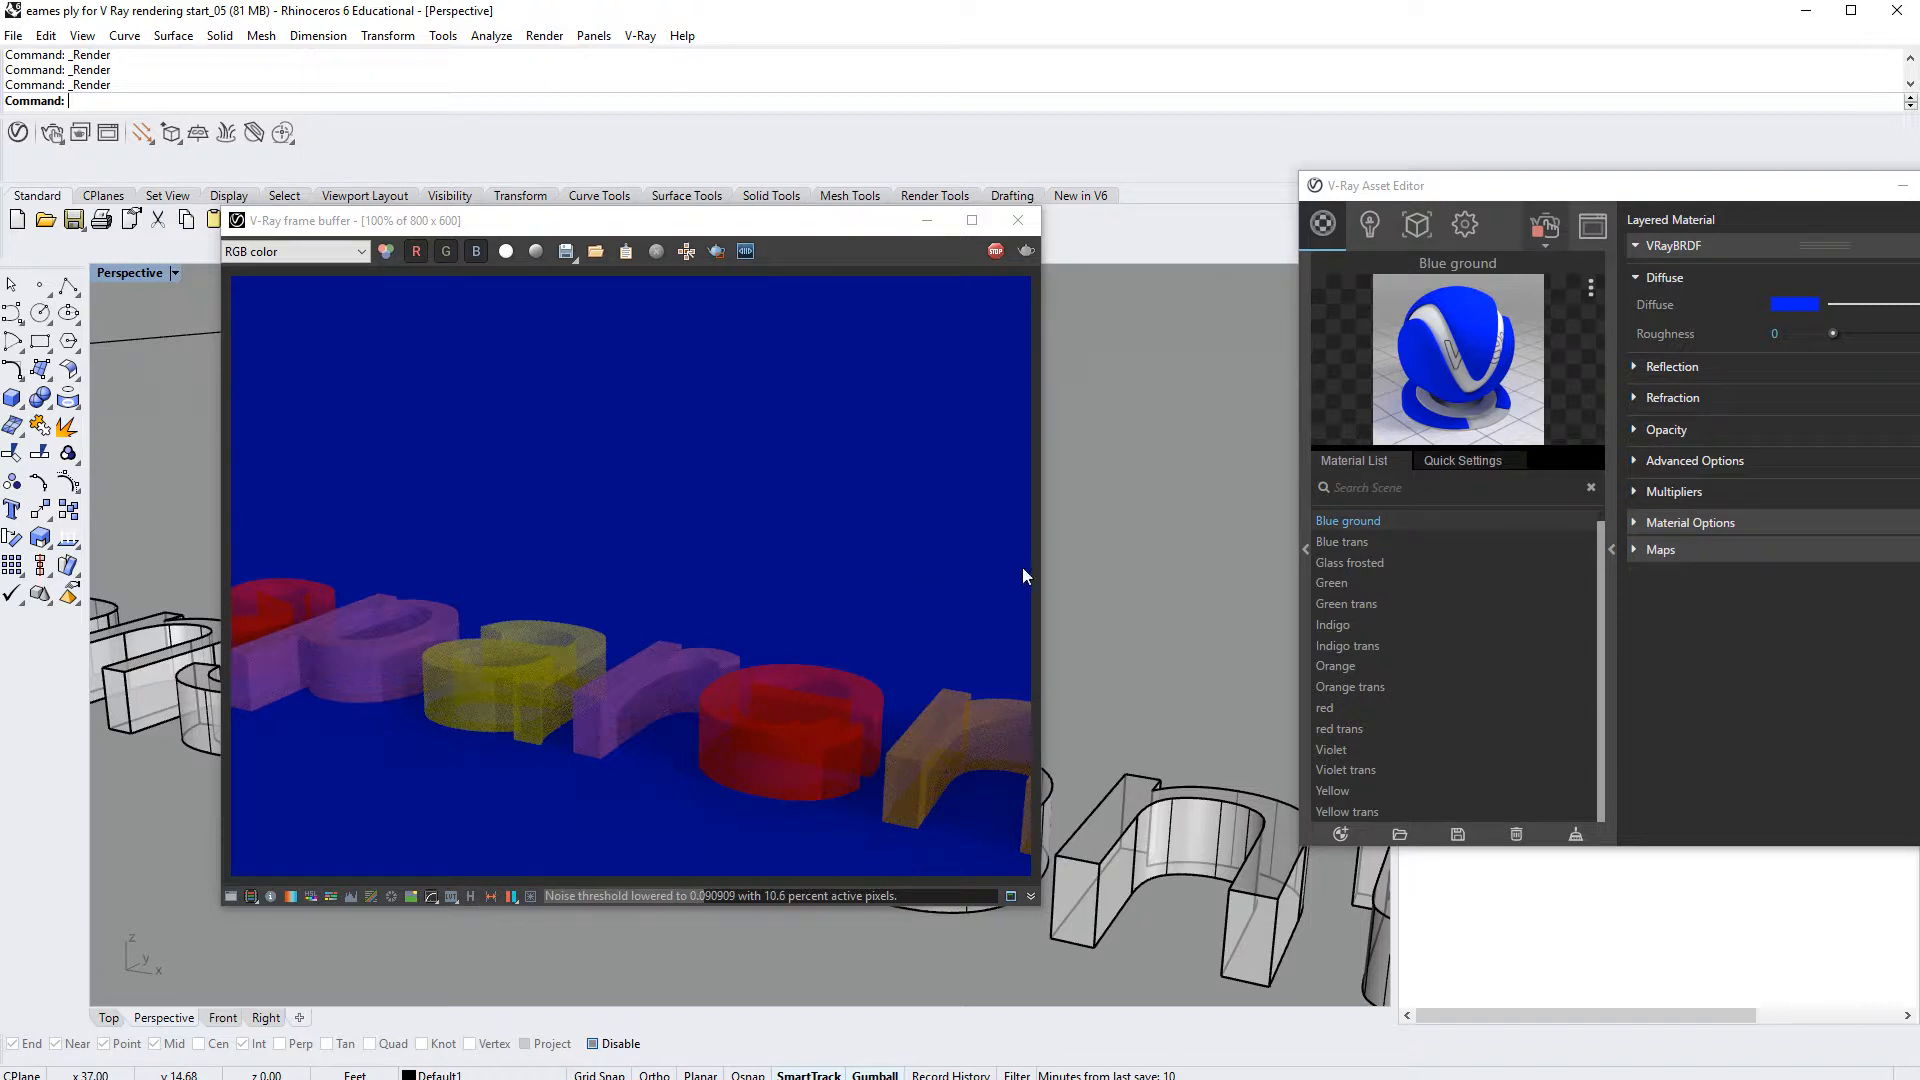
Step: Unlock Layer 02, select the ground surface under the lettering to identify it, deselect it and lock the layer again
left_click_drag(1640, 186, 614, 313)
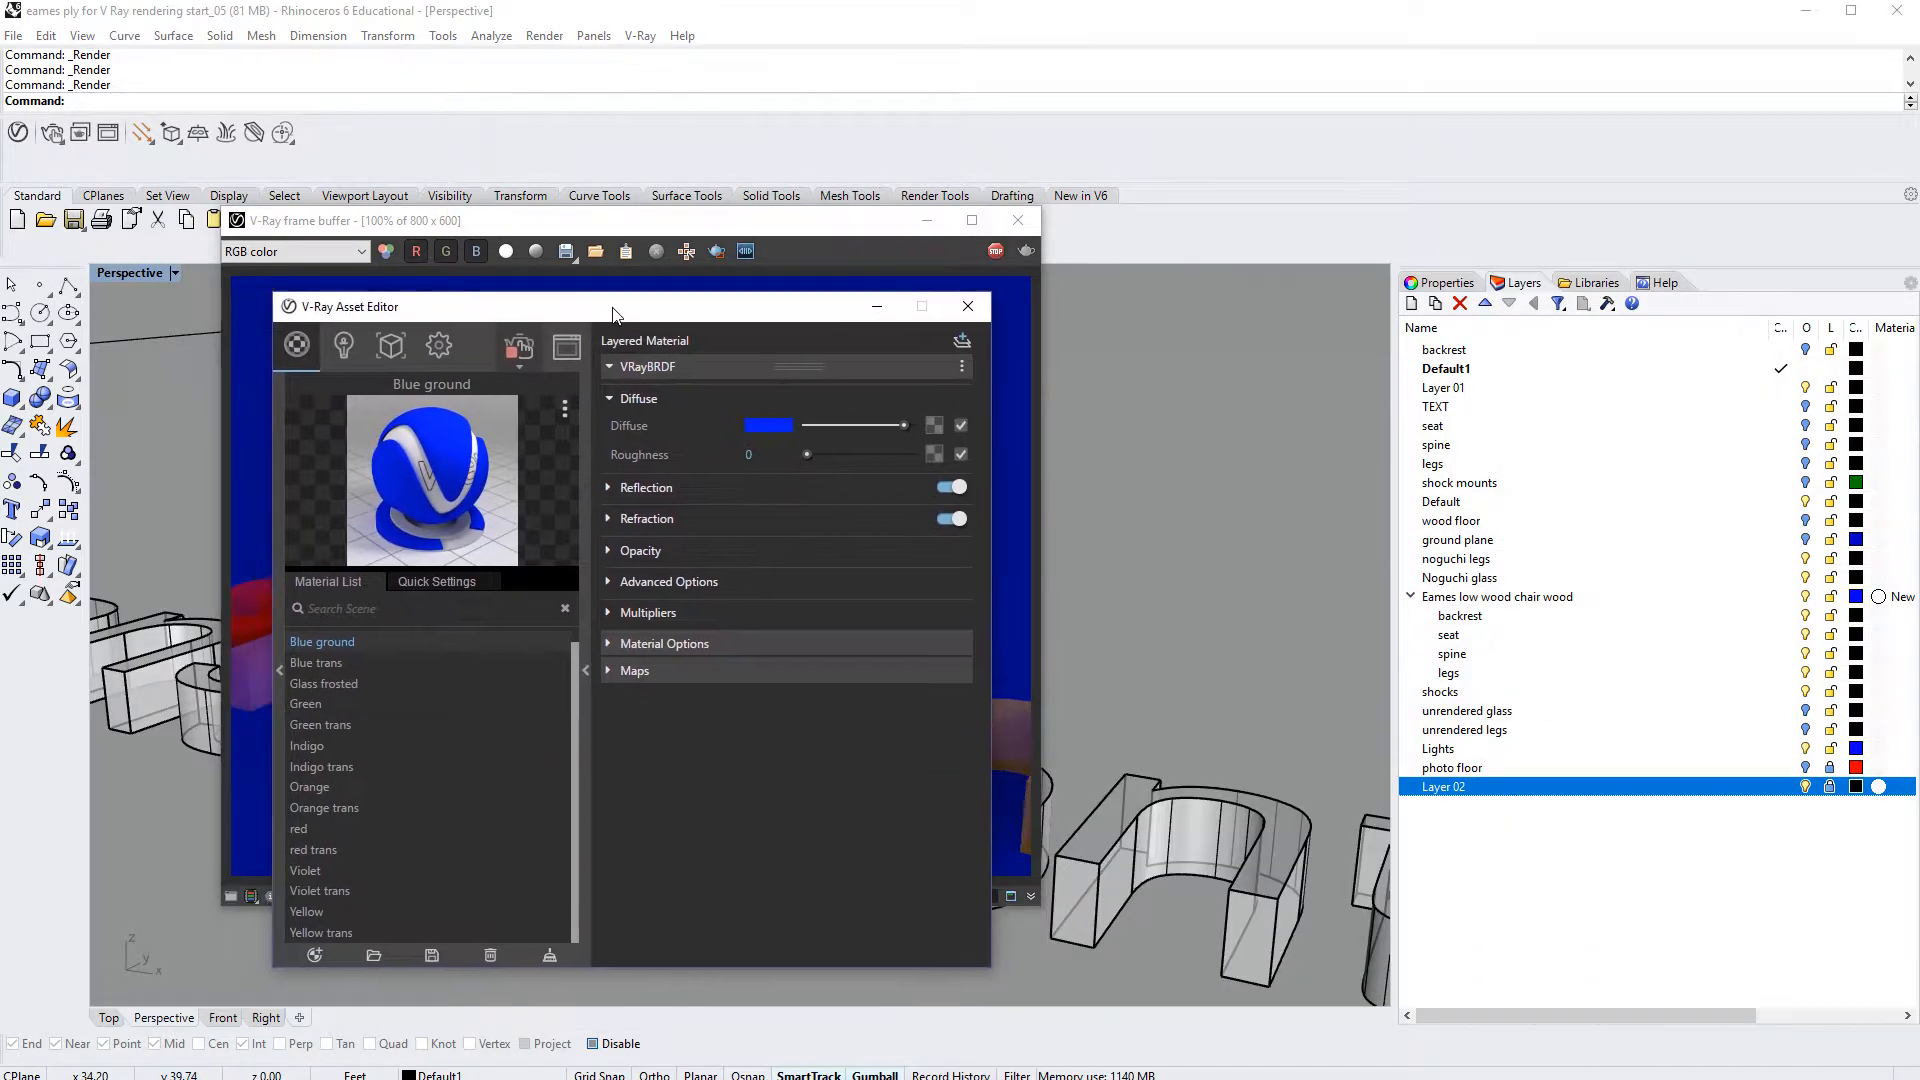
left_click(1830, 788)
scroll(1123, 530, "down", 5)
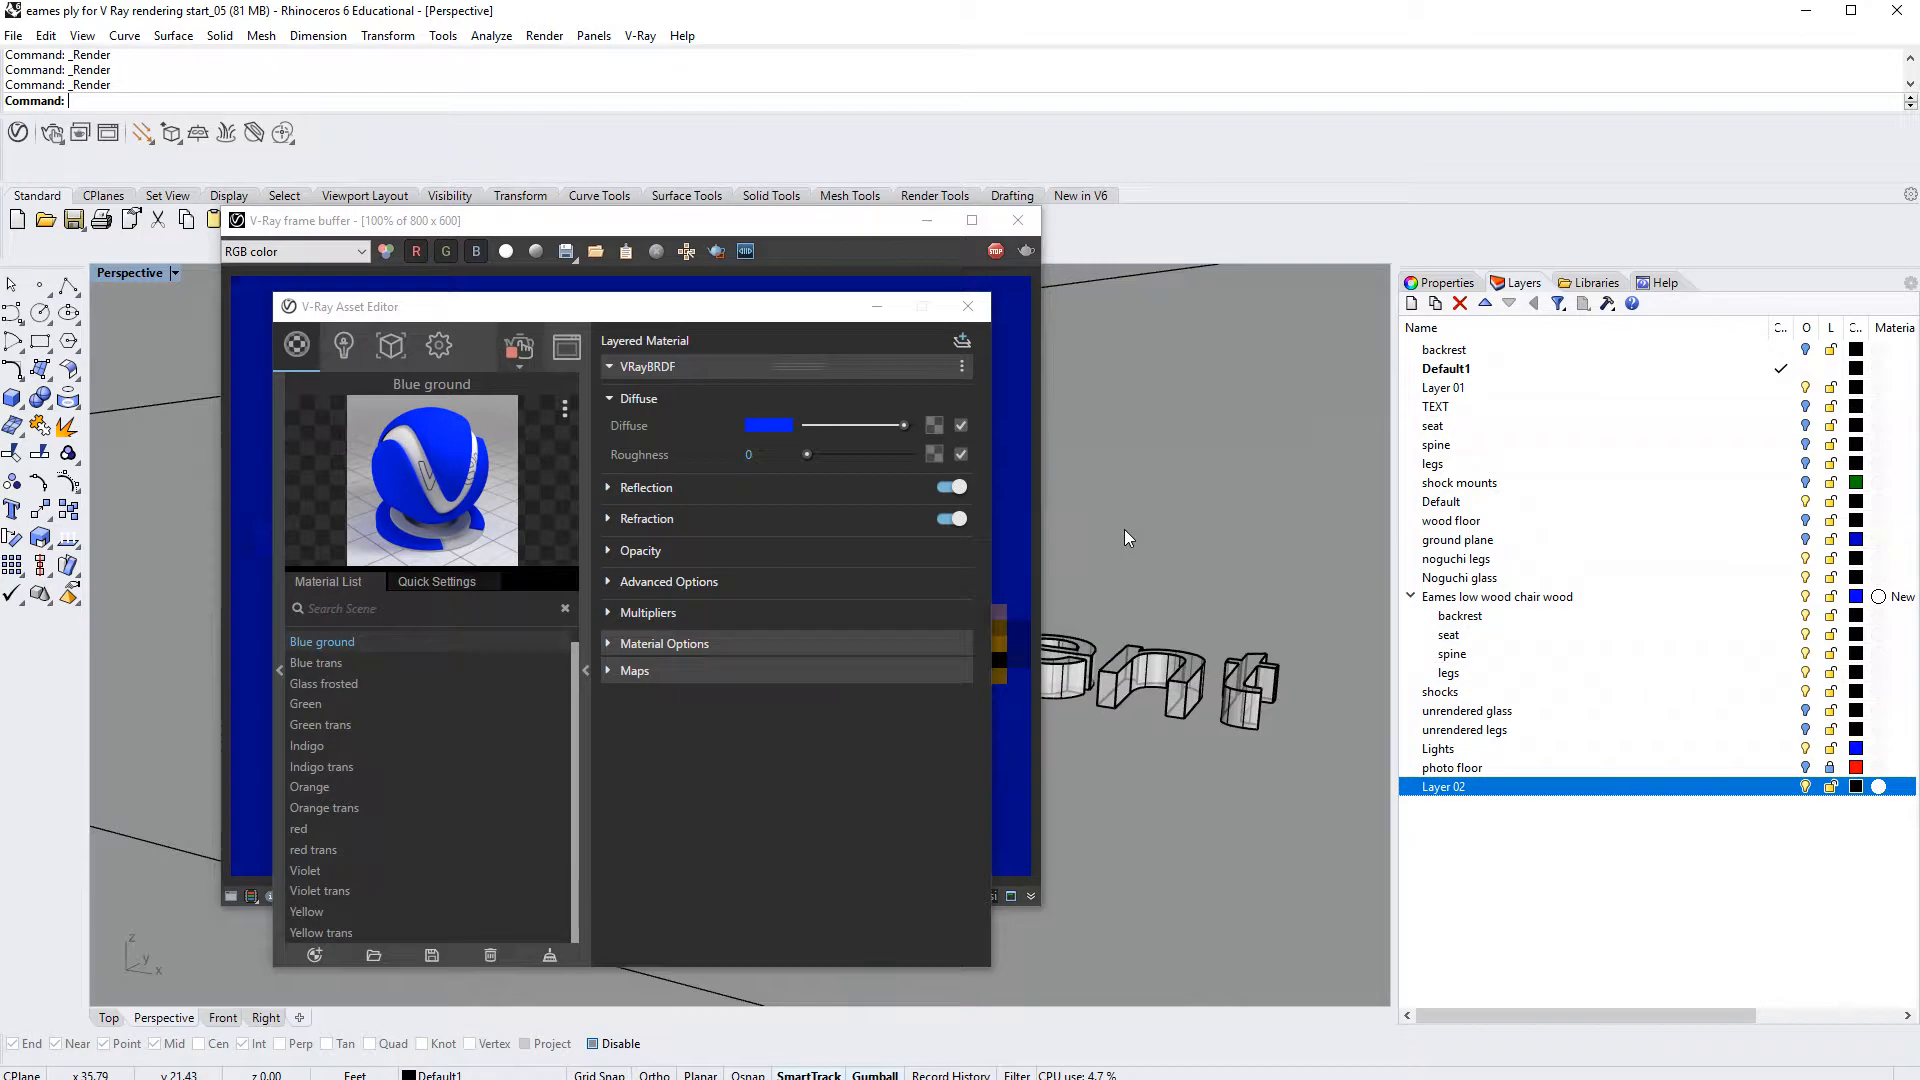
left_click(877, 310)
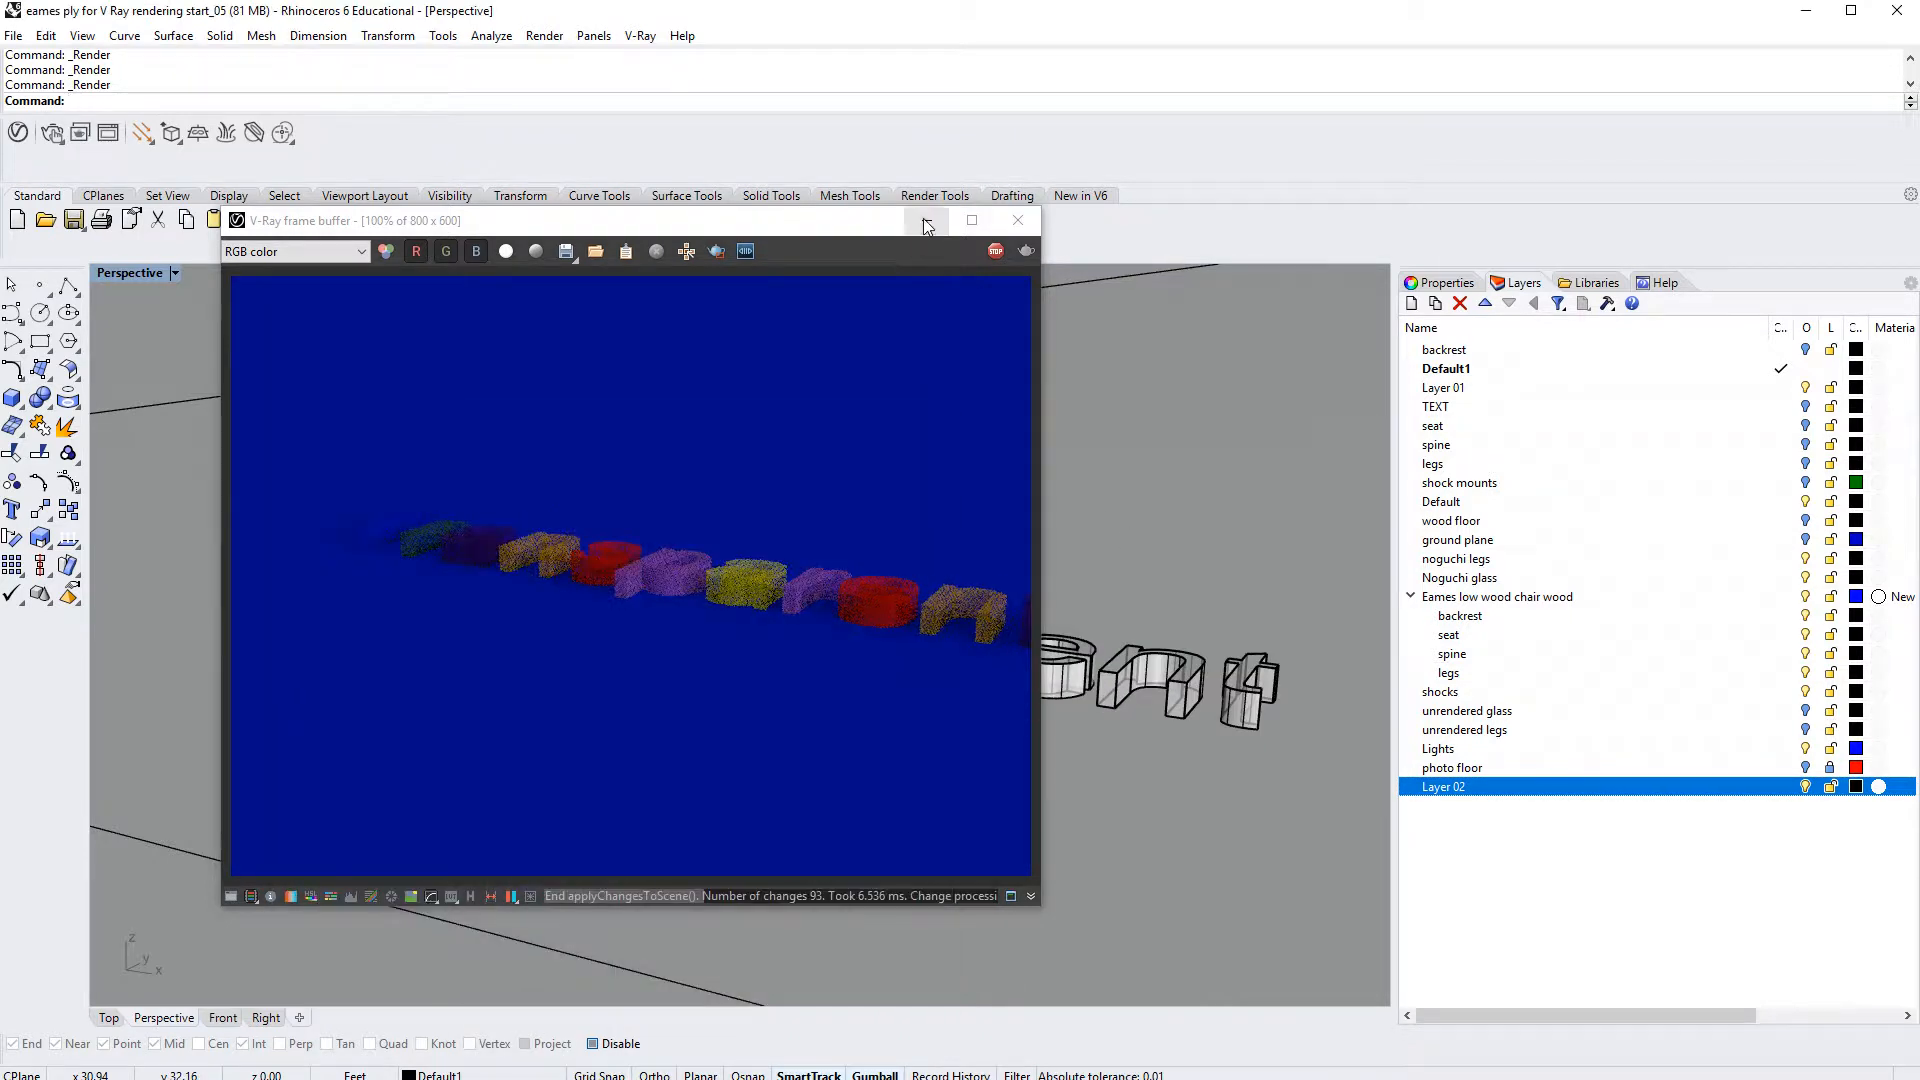
left_click(927, 220)
left_click(779, 322)
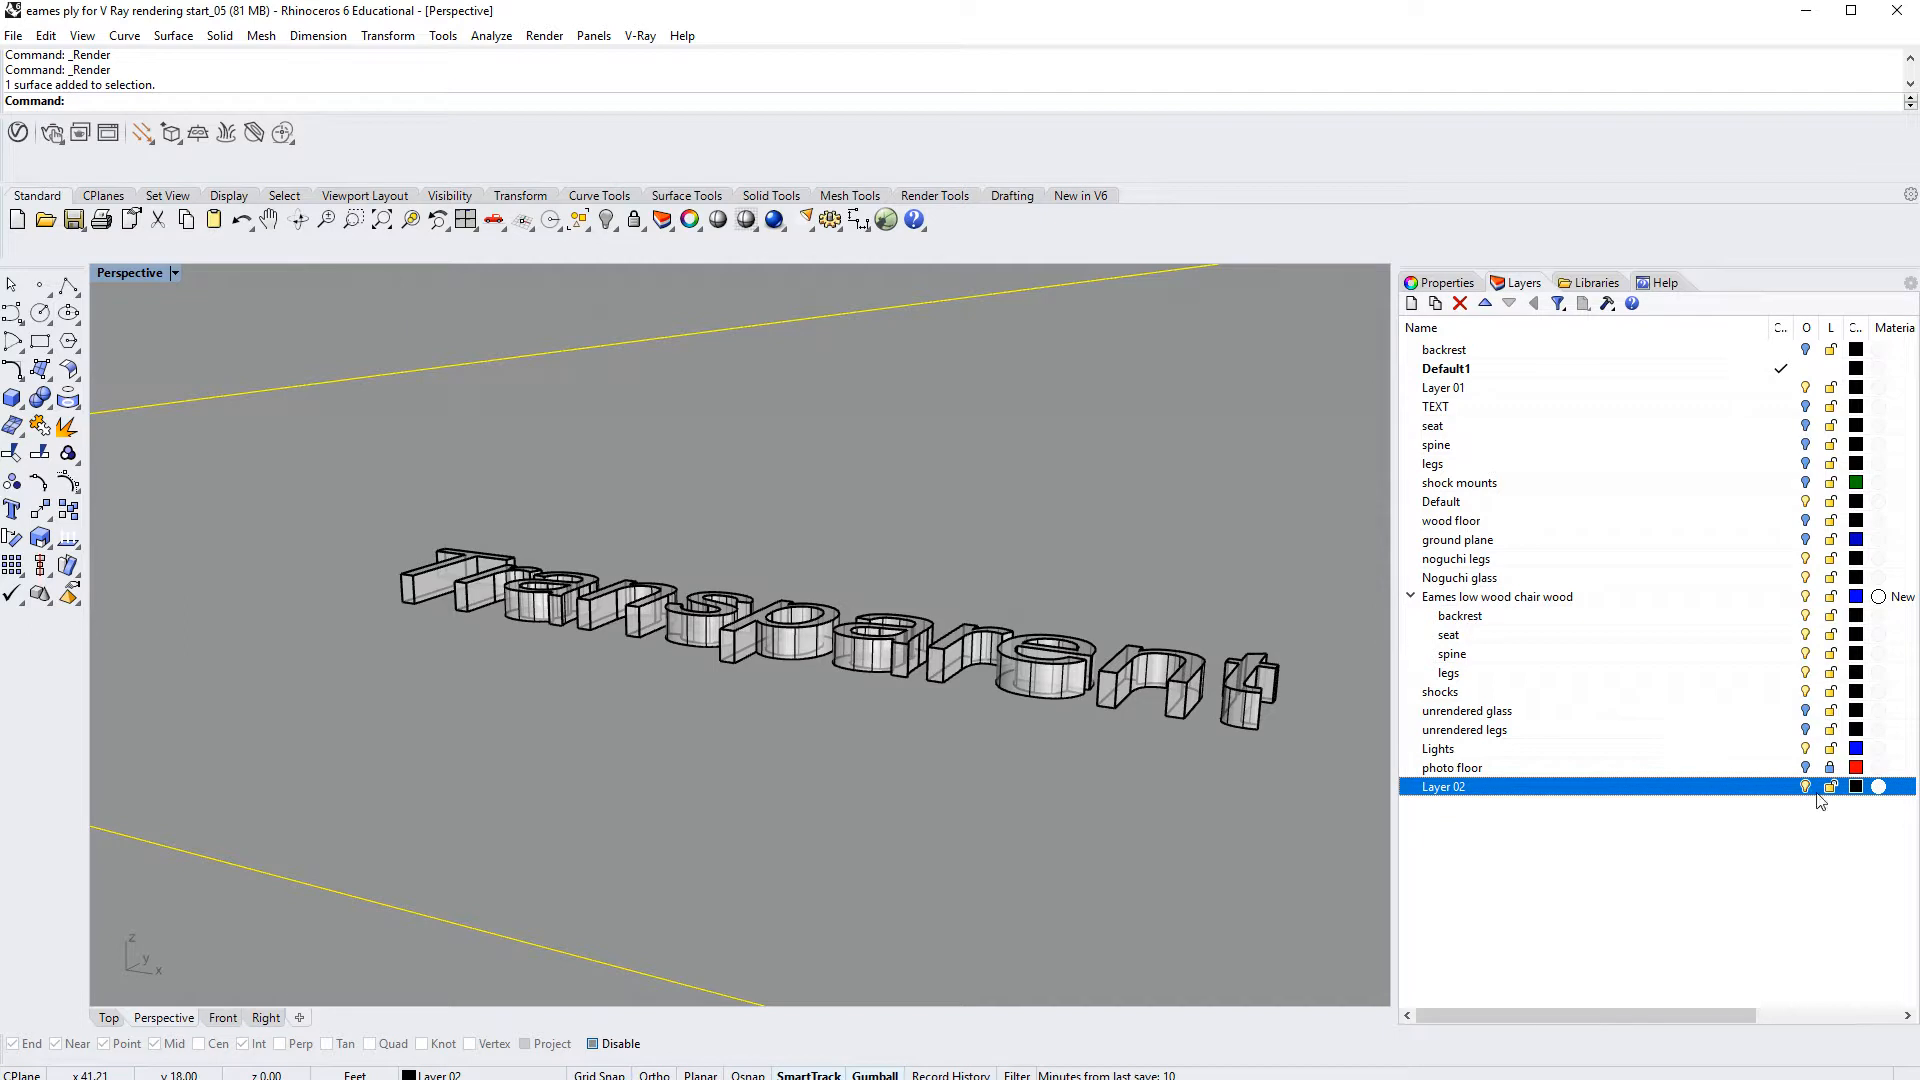
left_click(1198, 530)
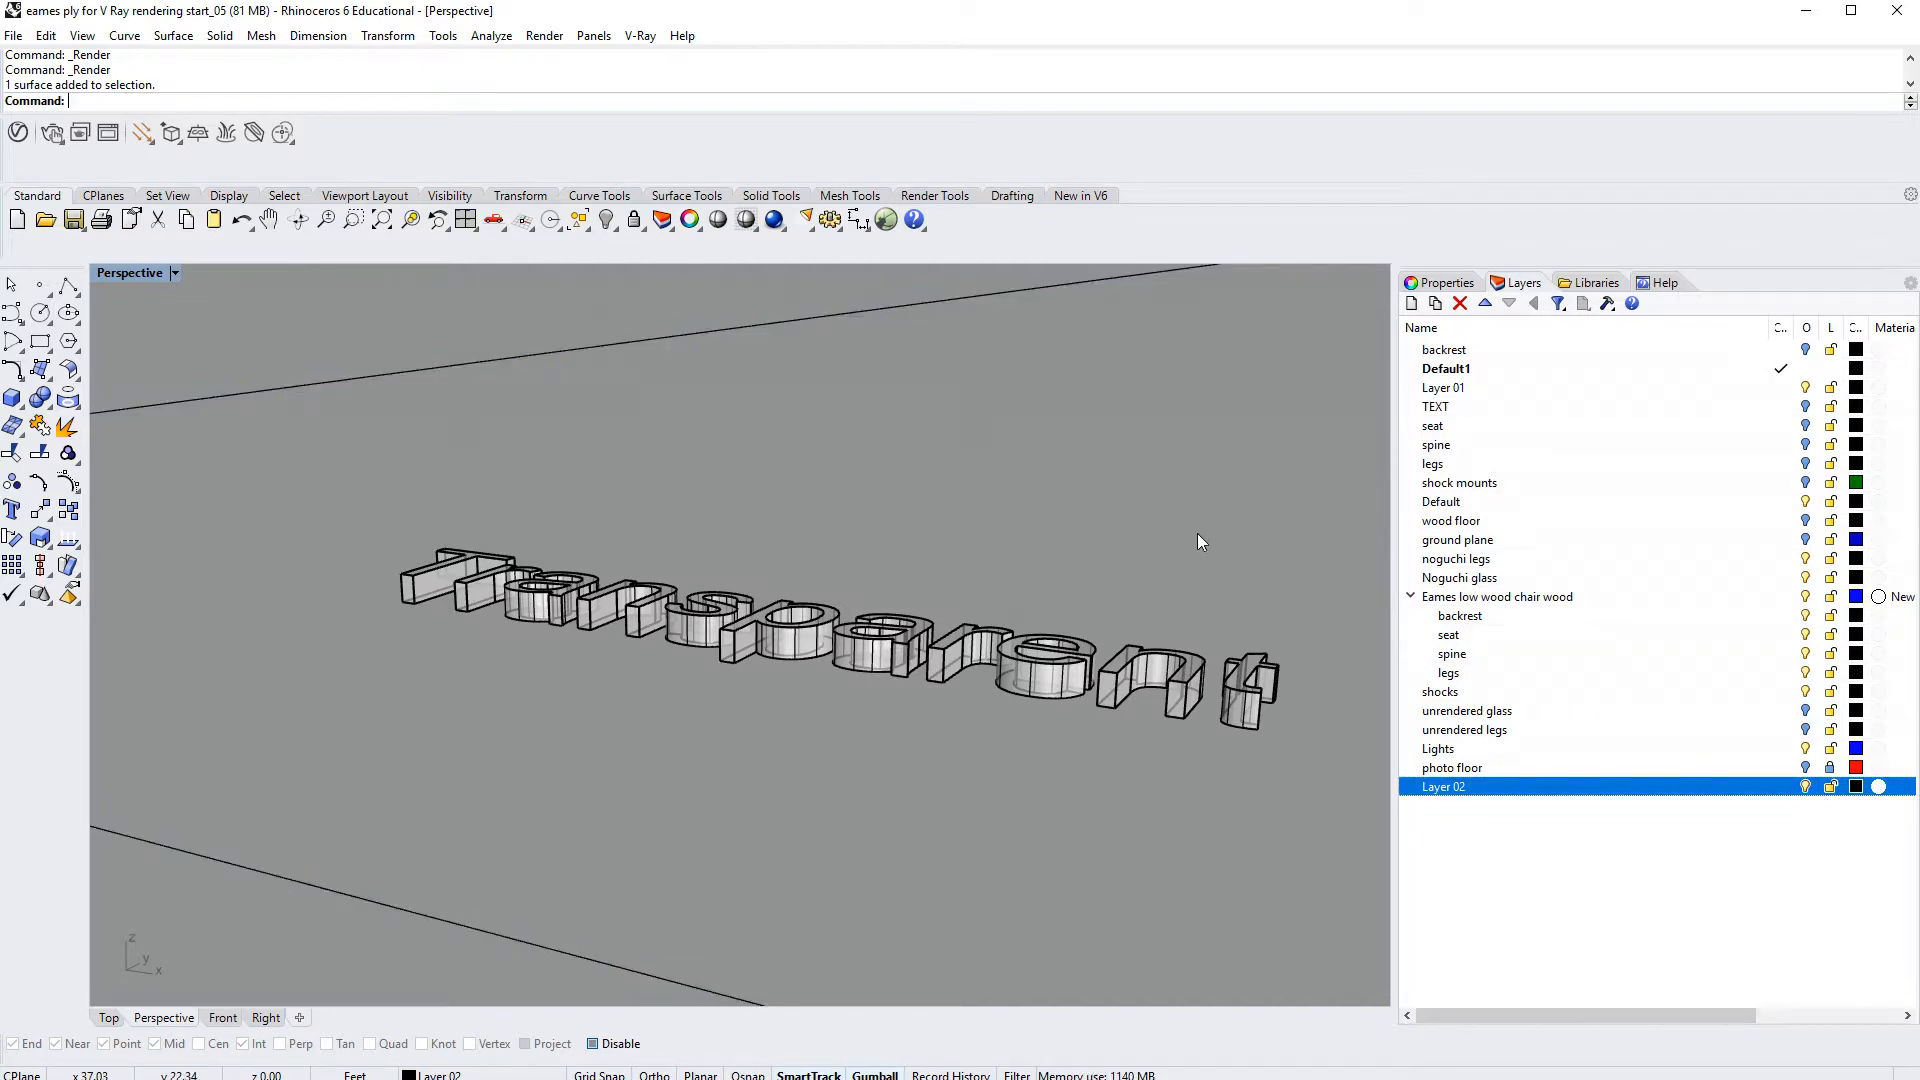
left_click(1831, 788)
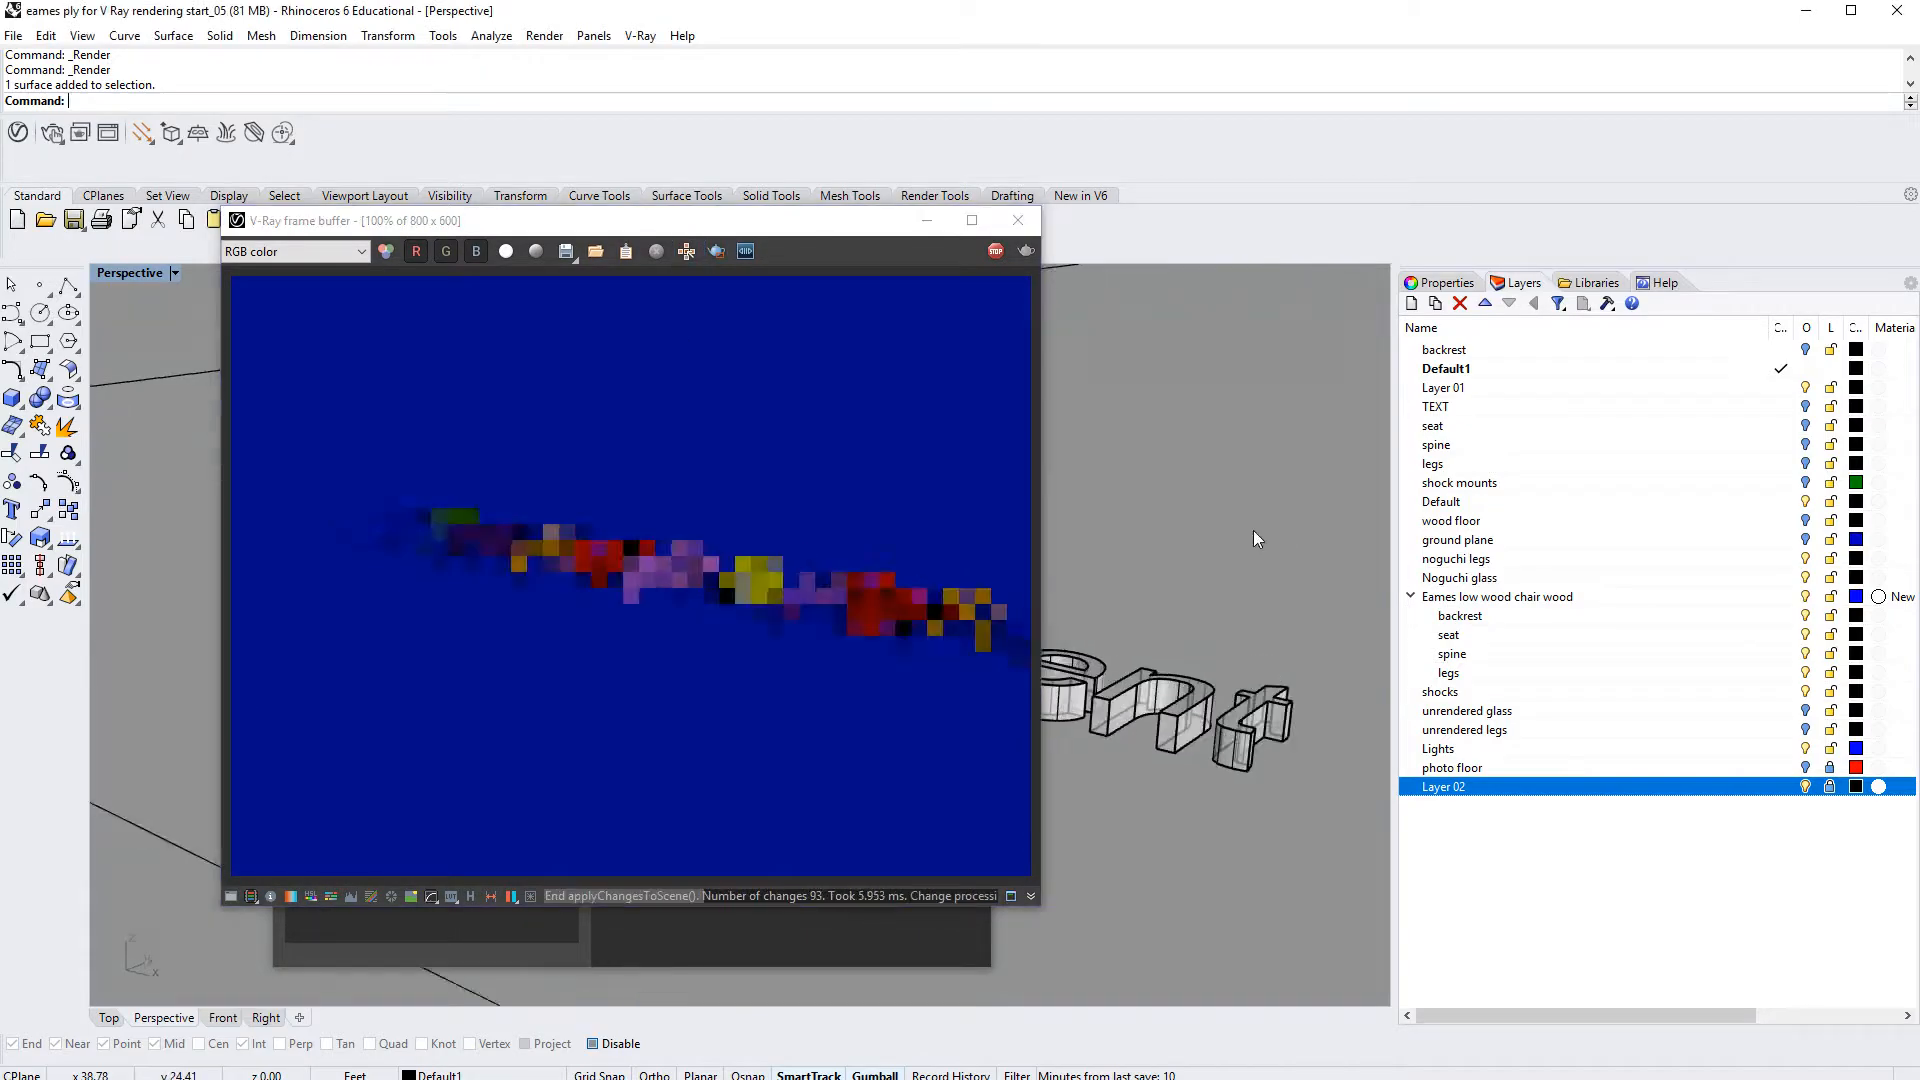
Step: Arrange the frame buffer and the asset editor side by side and show the scene's material list
right_click_drag(1256, 538, 1200, 726)
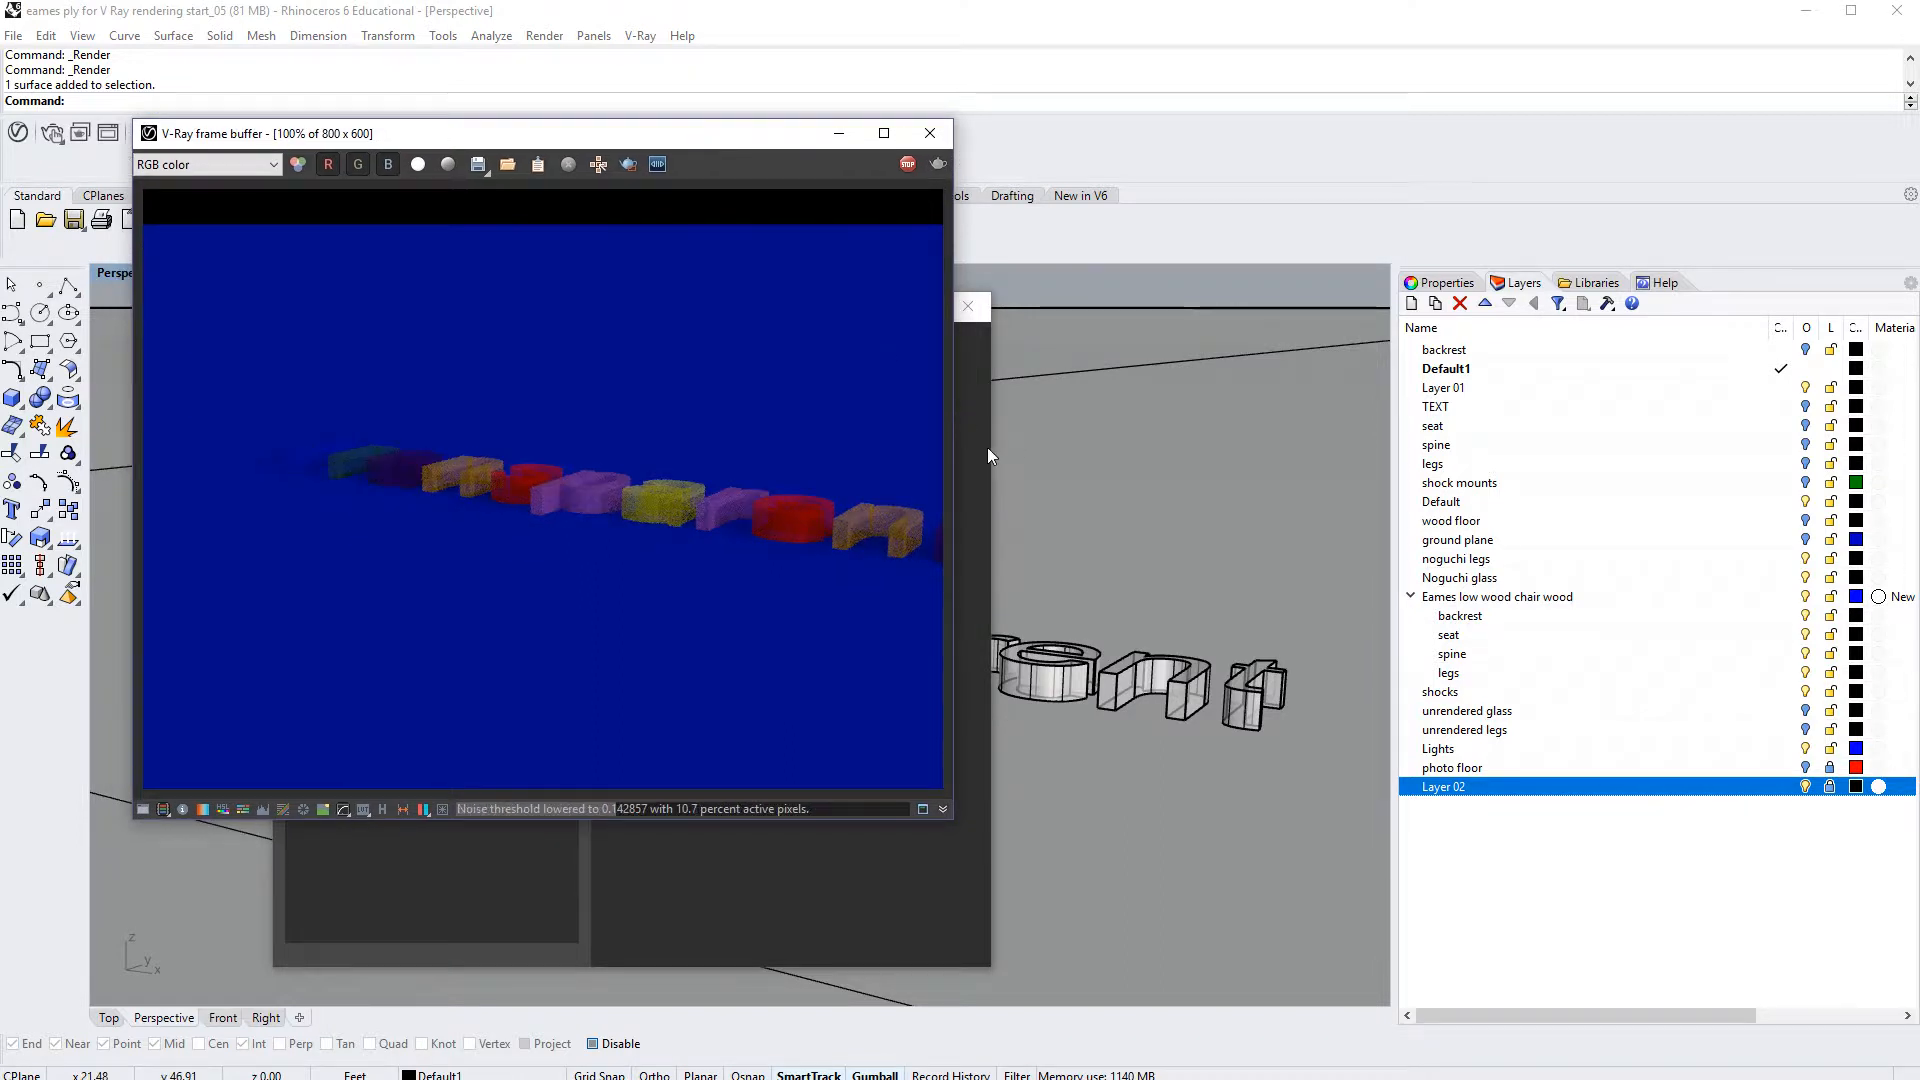
left_click(987, 447)
left_click_drag(828, 312, 1741, 153)
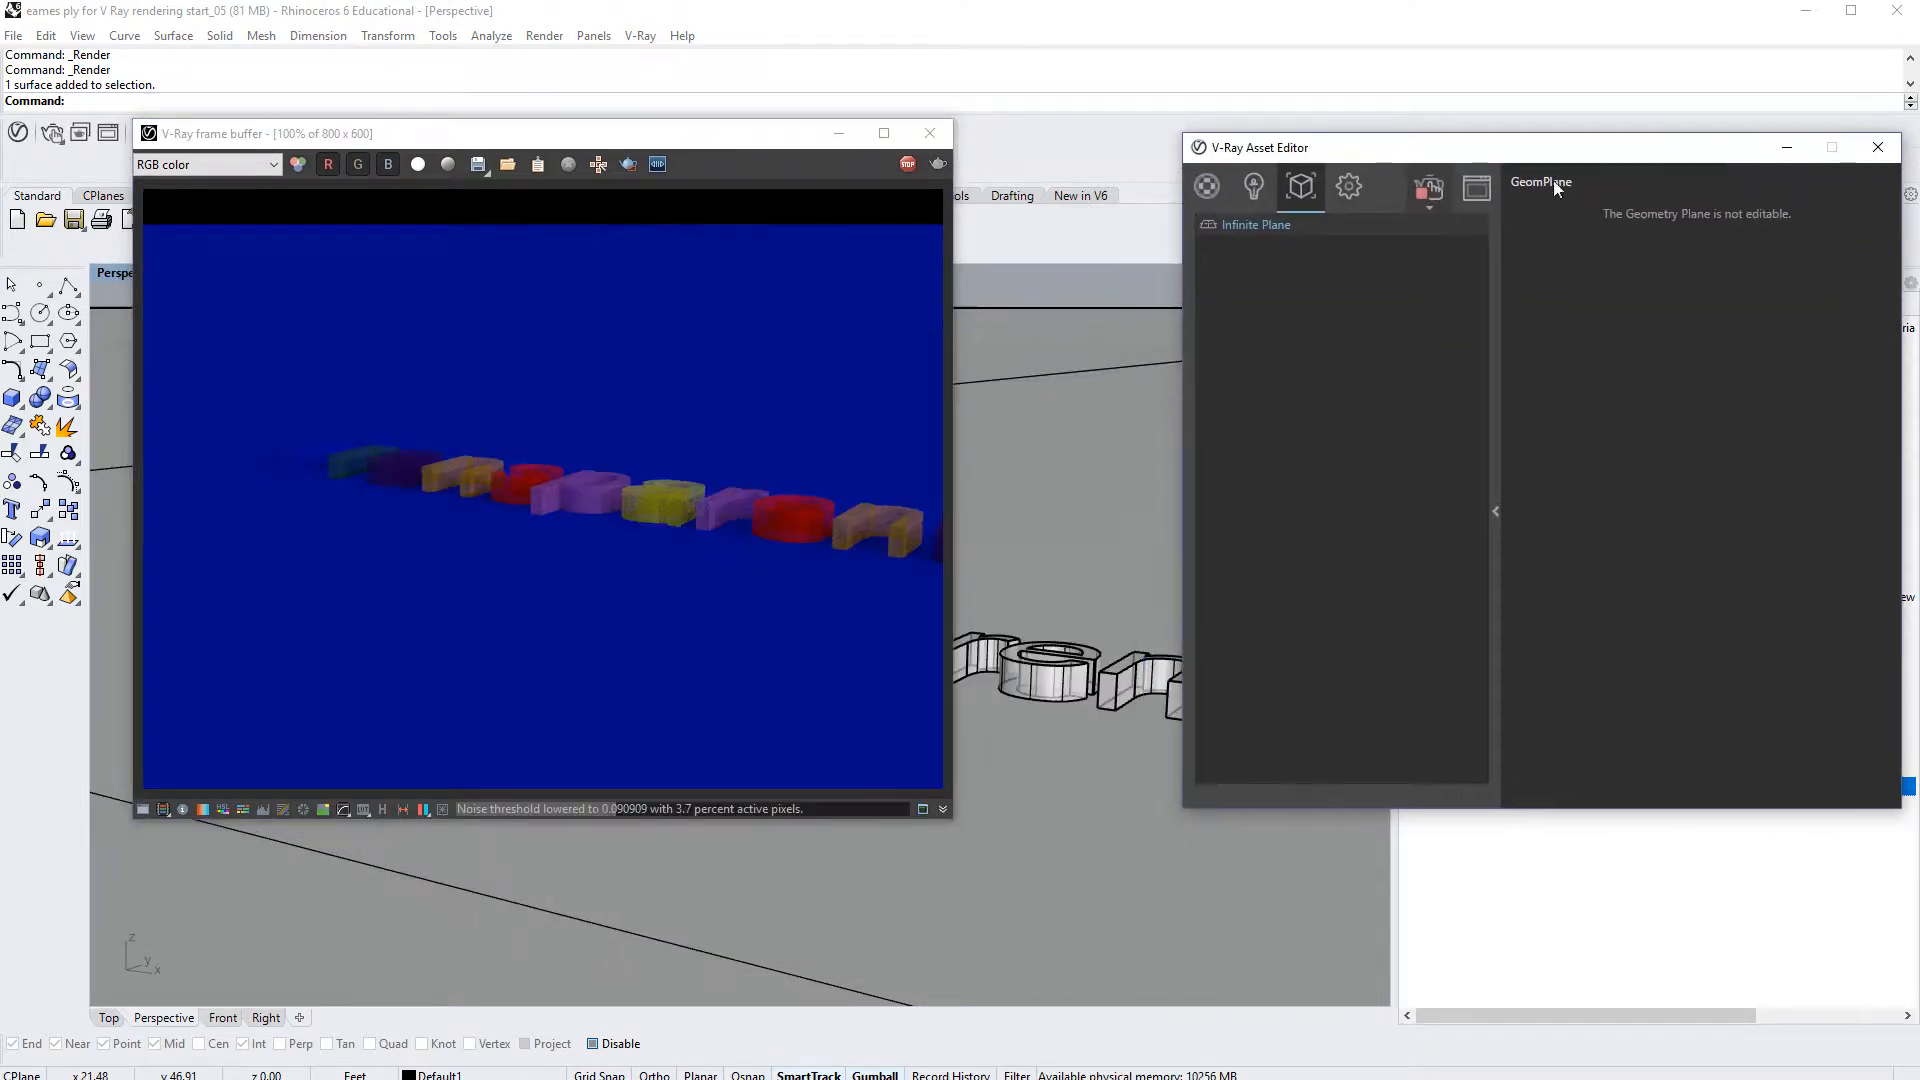
left_click_drag(765, 140, 765, 239)
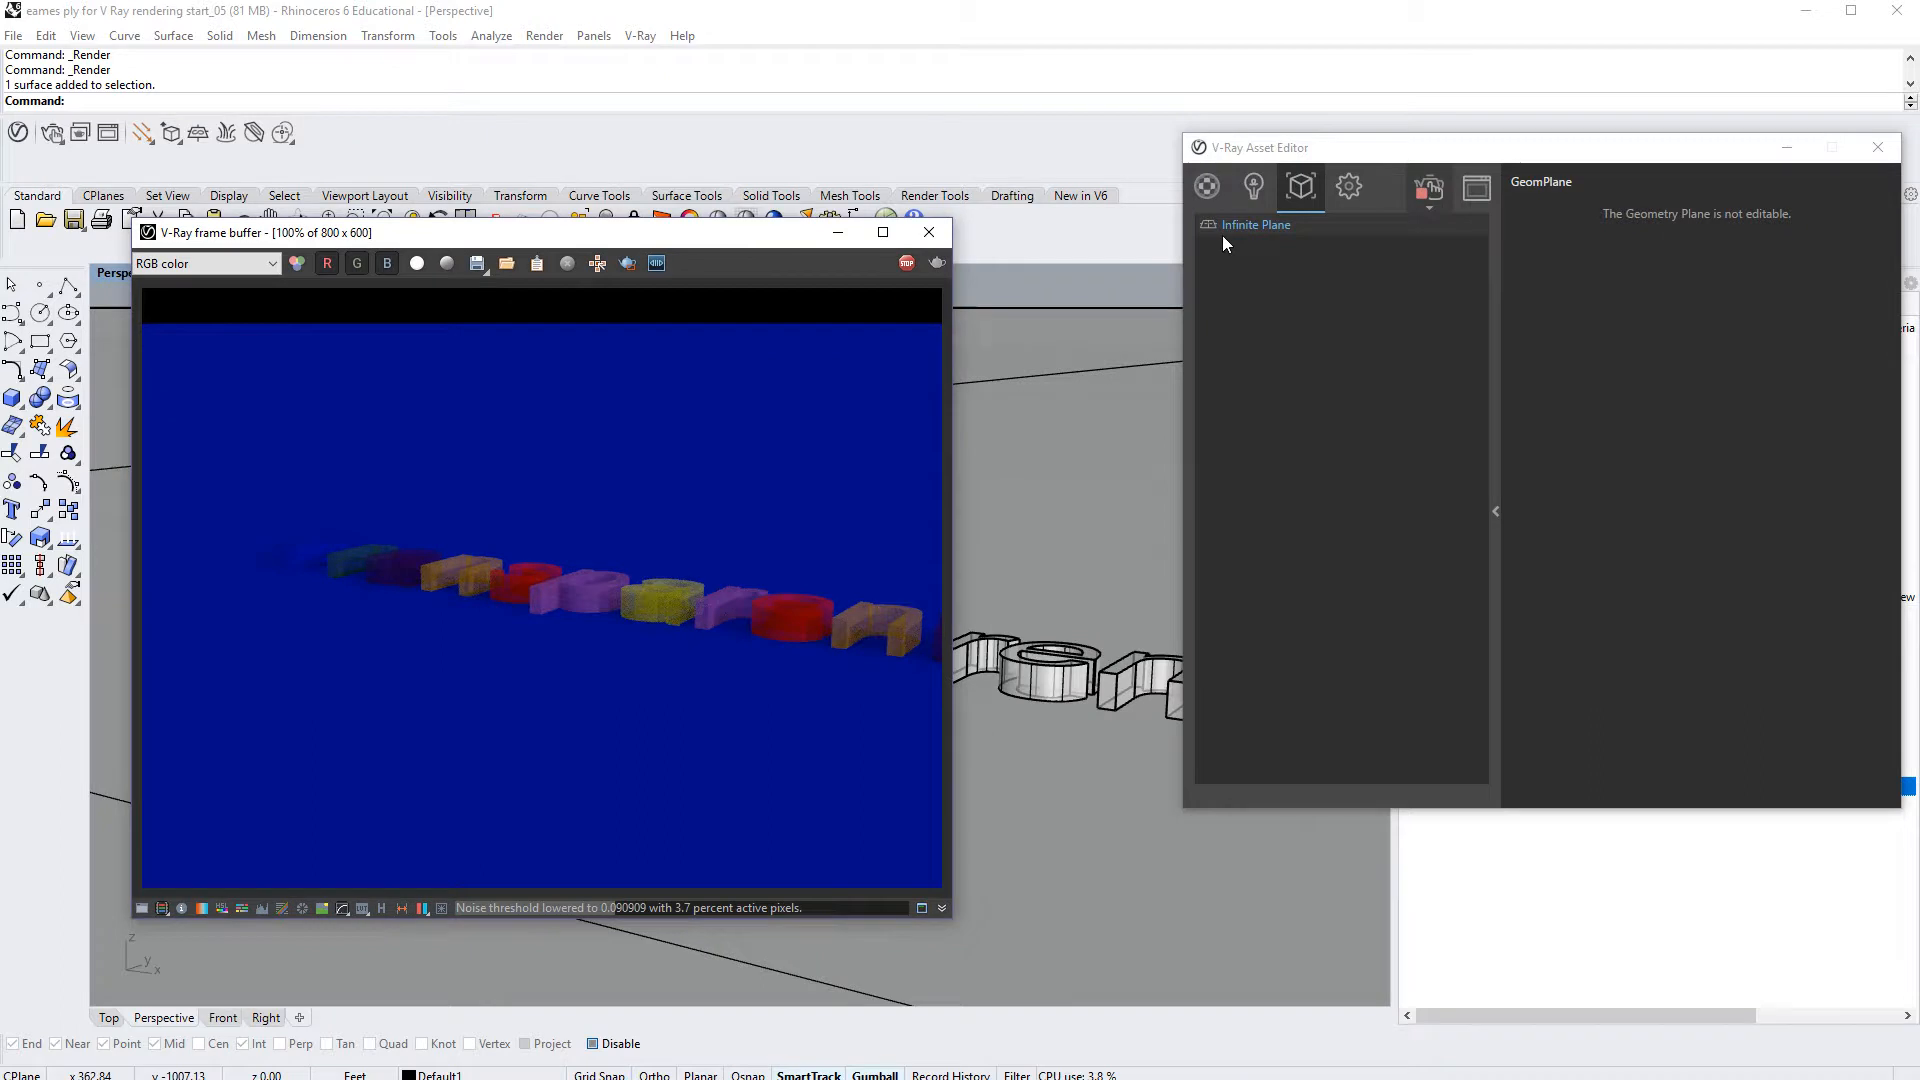
left_click(1208, 186)
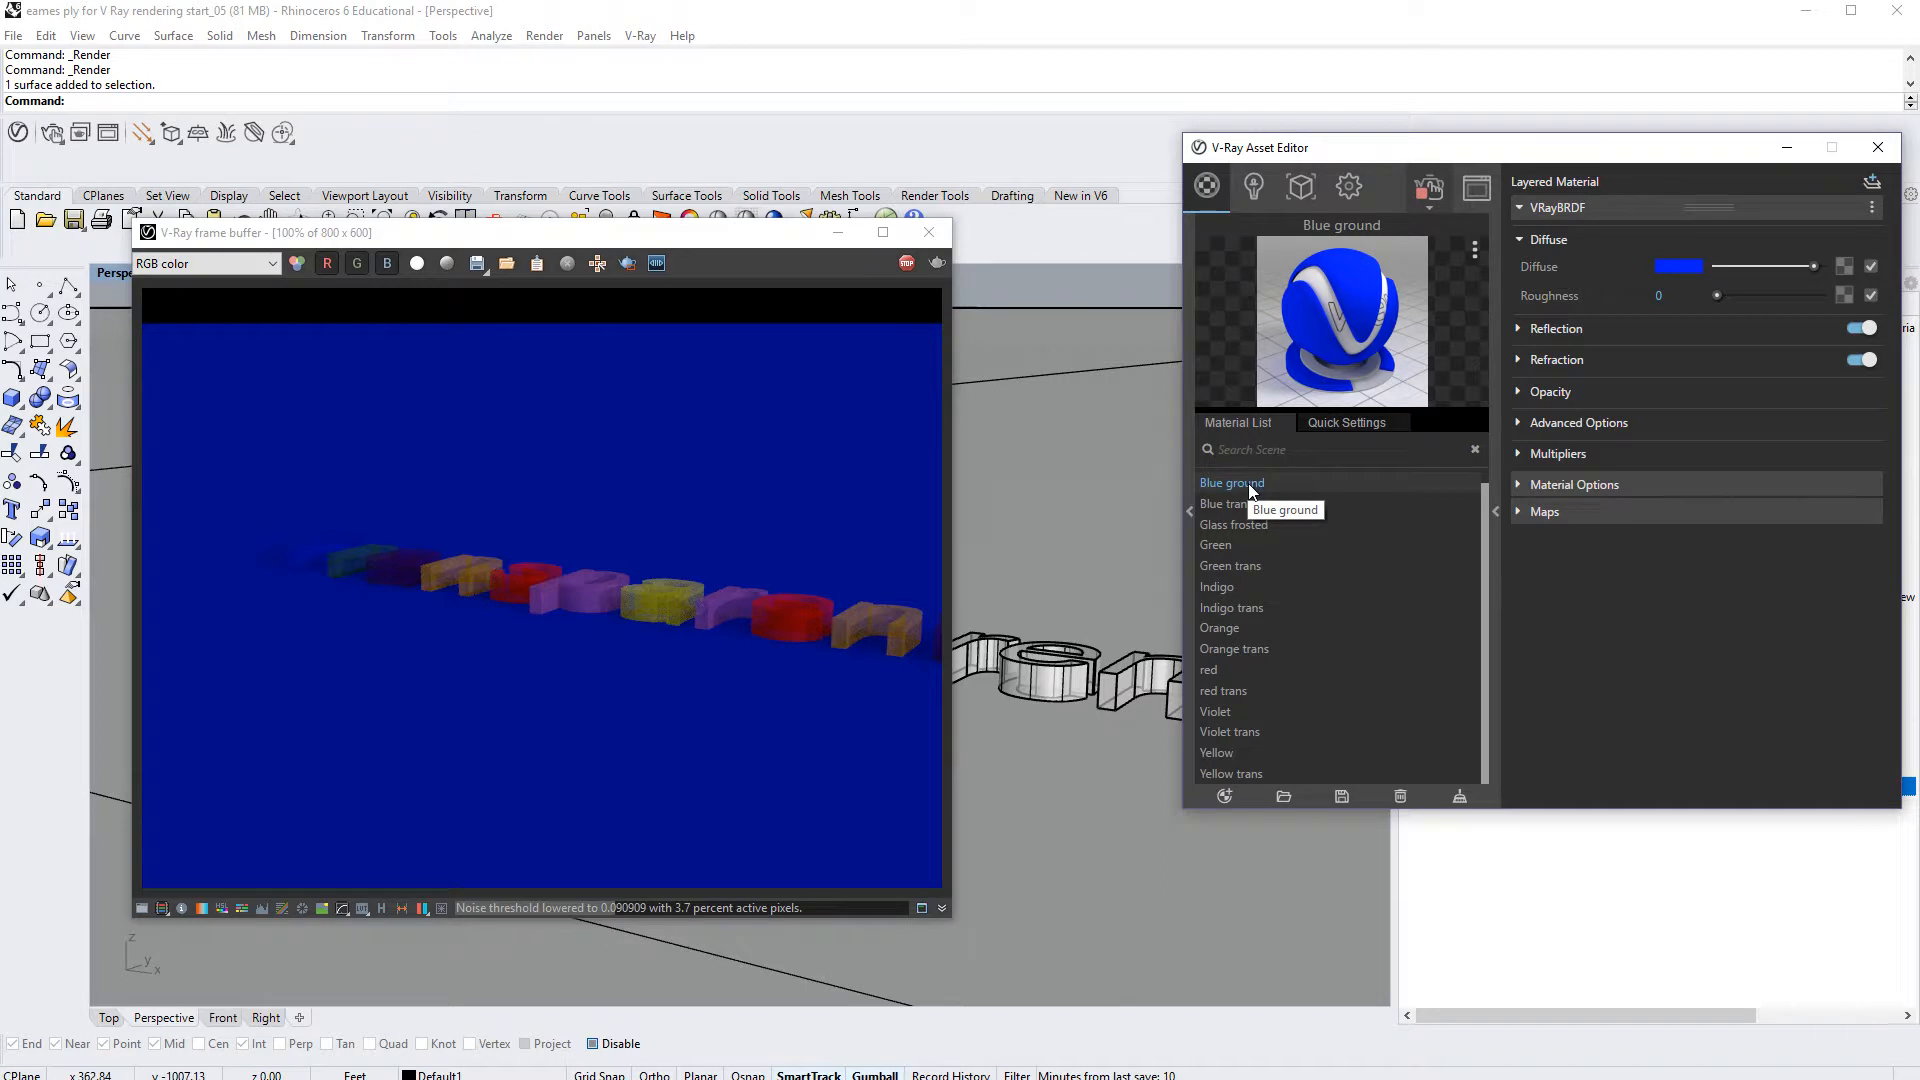
Step: Set the Blue ground material's diffuse color to yellow with a hue of 0.17 and check the live render
mouse_move(1152, 512)
right_mouse_down()
mouse_move(1088, 498)
mouse_move(1086, 523)
mouse_move(1149, 514)
right_mouse_up()
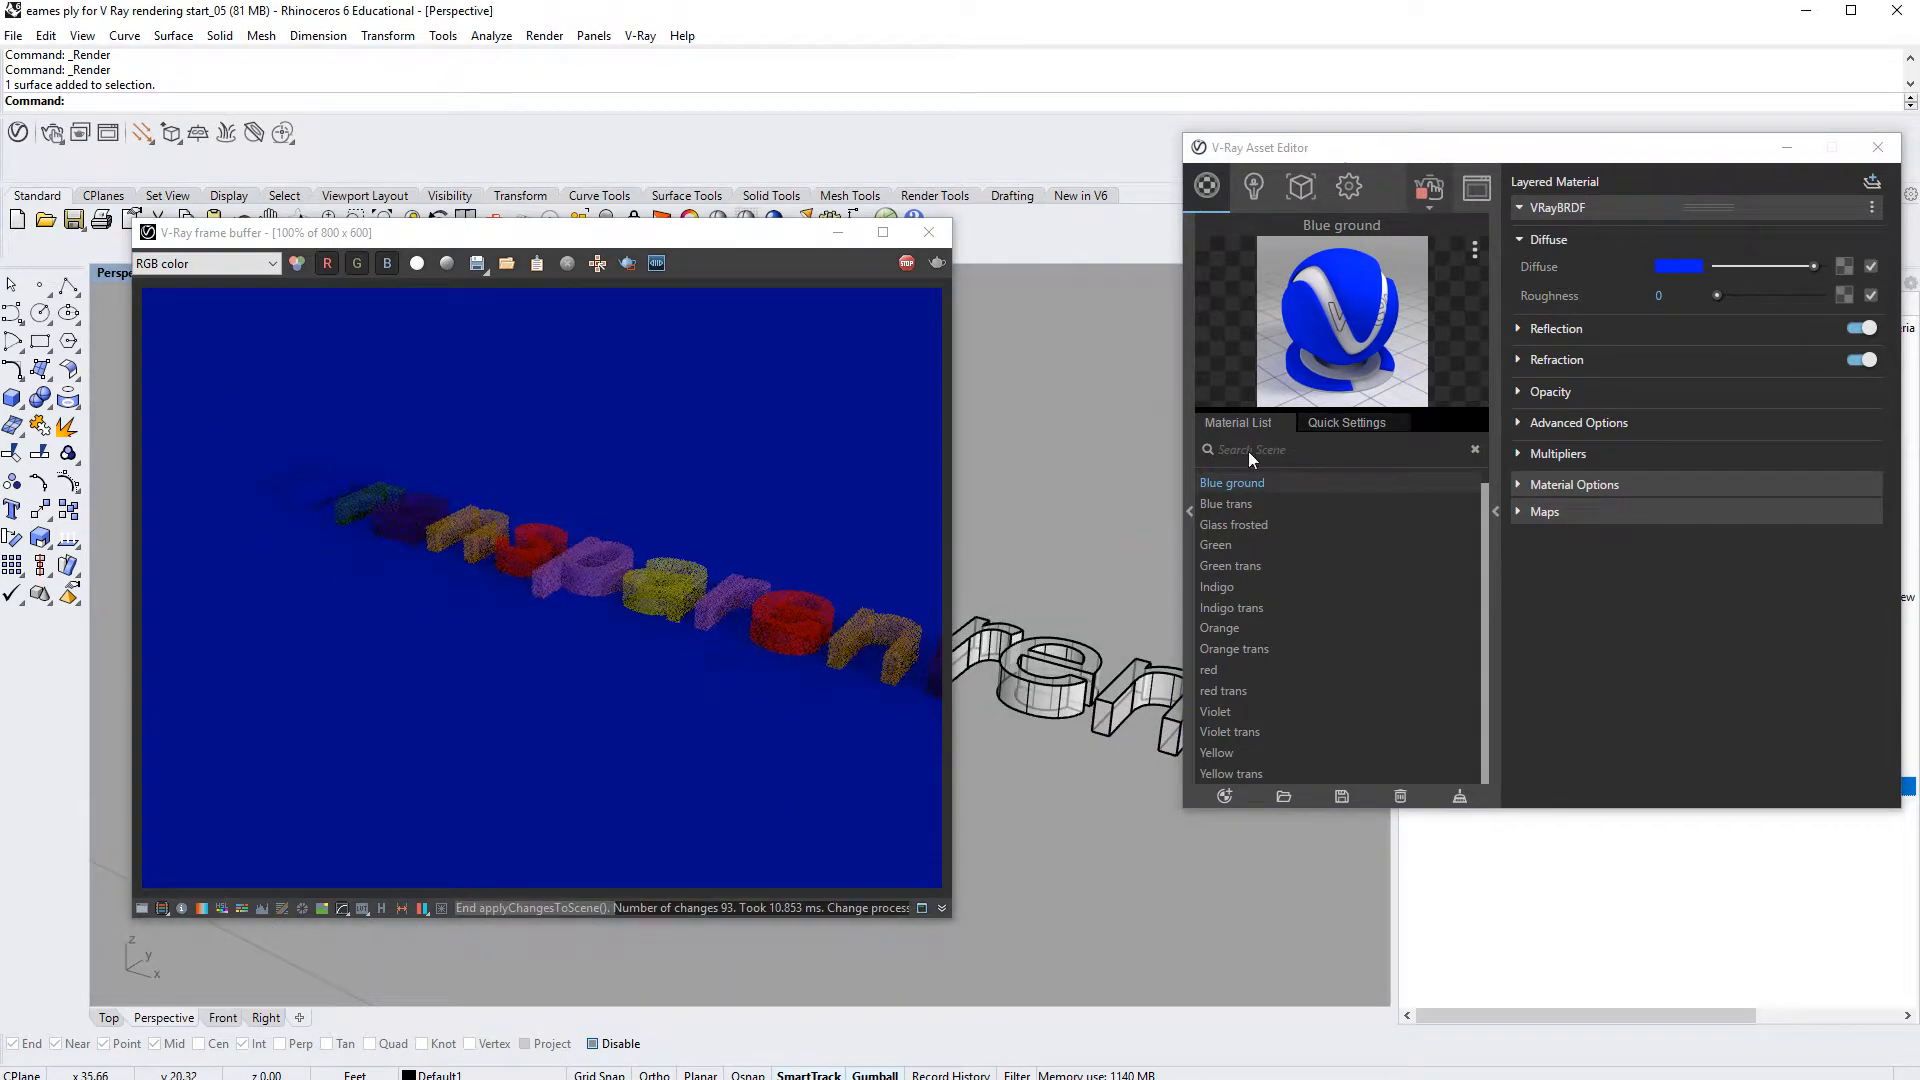
left_click(1680, 267)
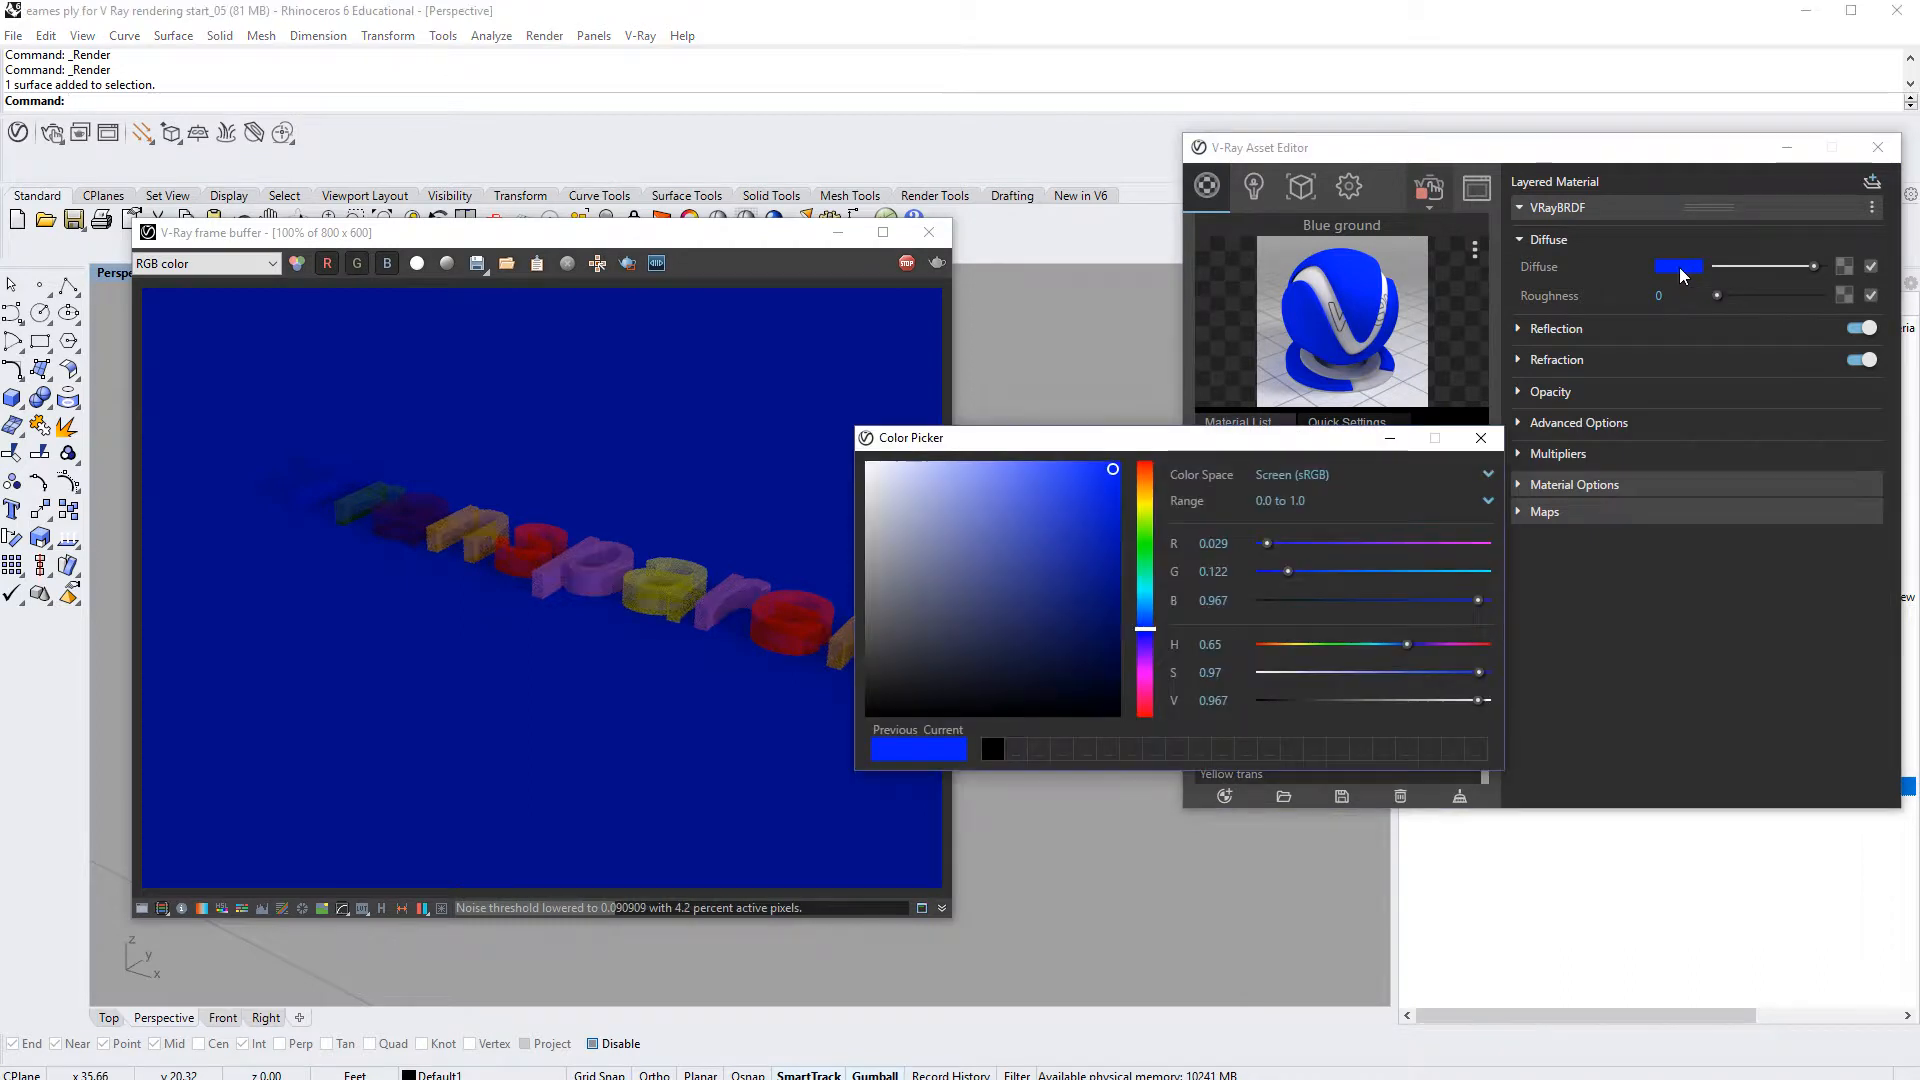
left_click(1145, 506)
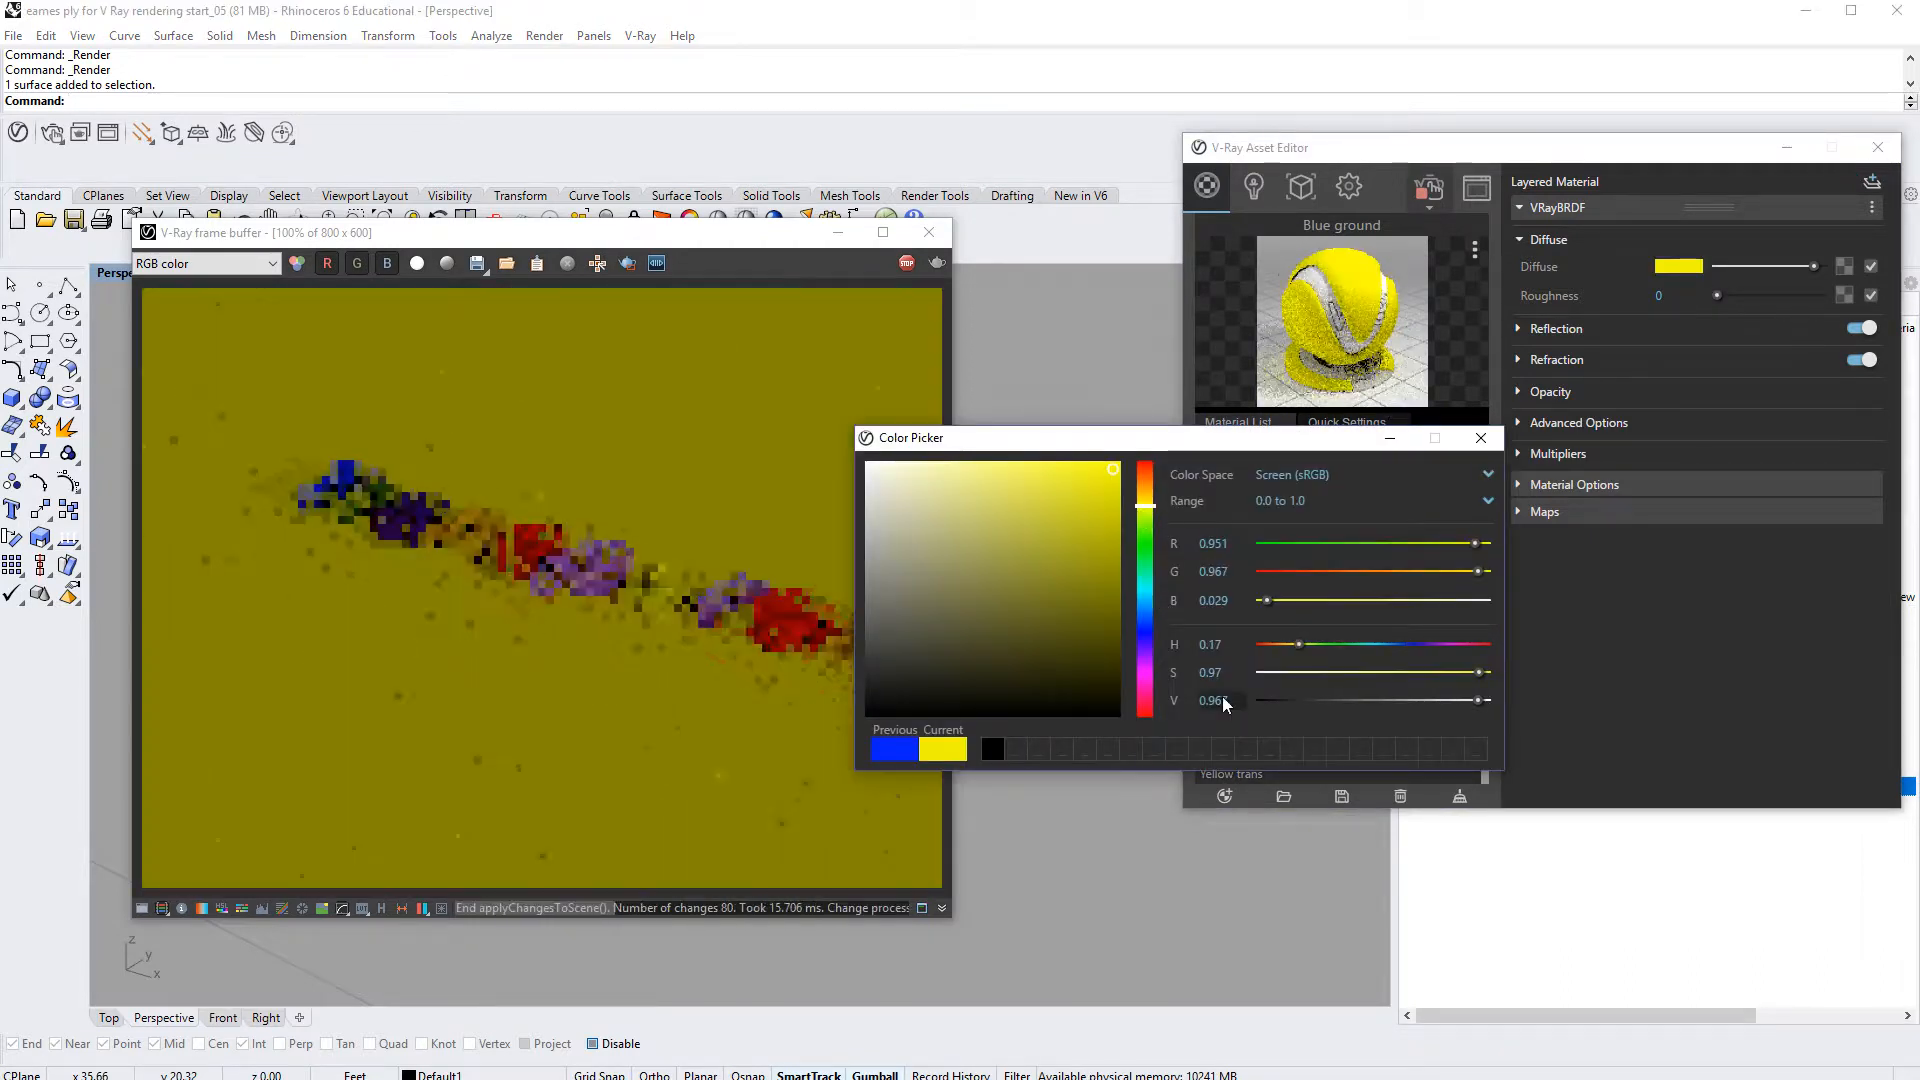
left_click(1482, 439)
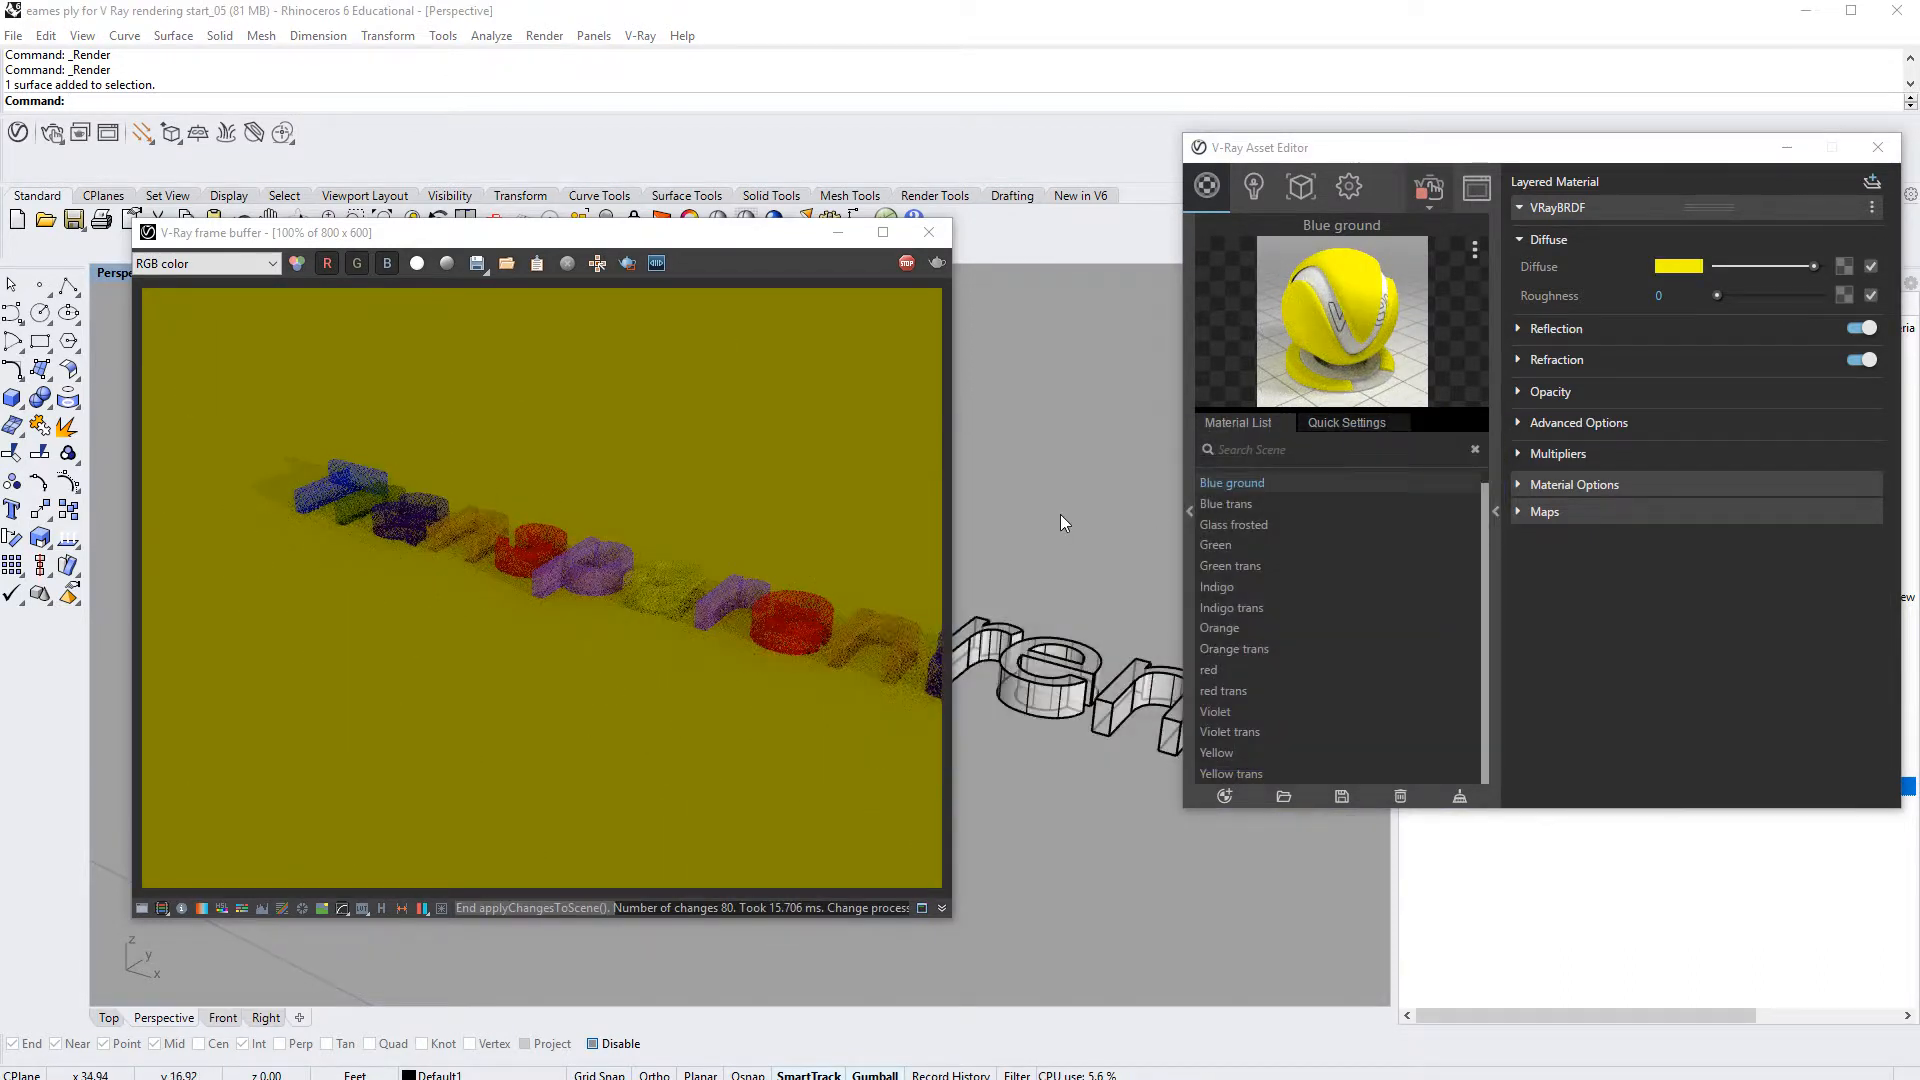
right_click_drag(1043, 506, 1058, 542)
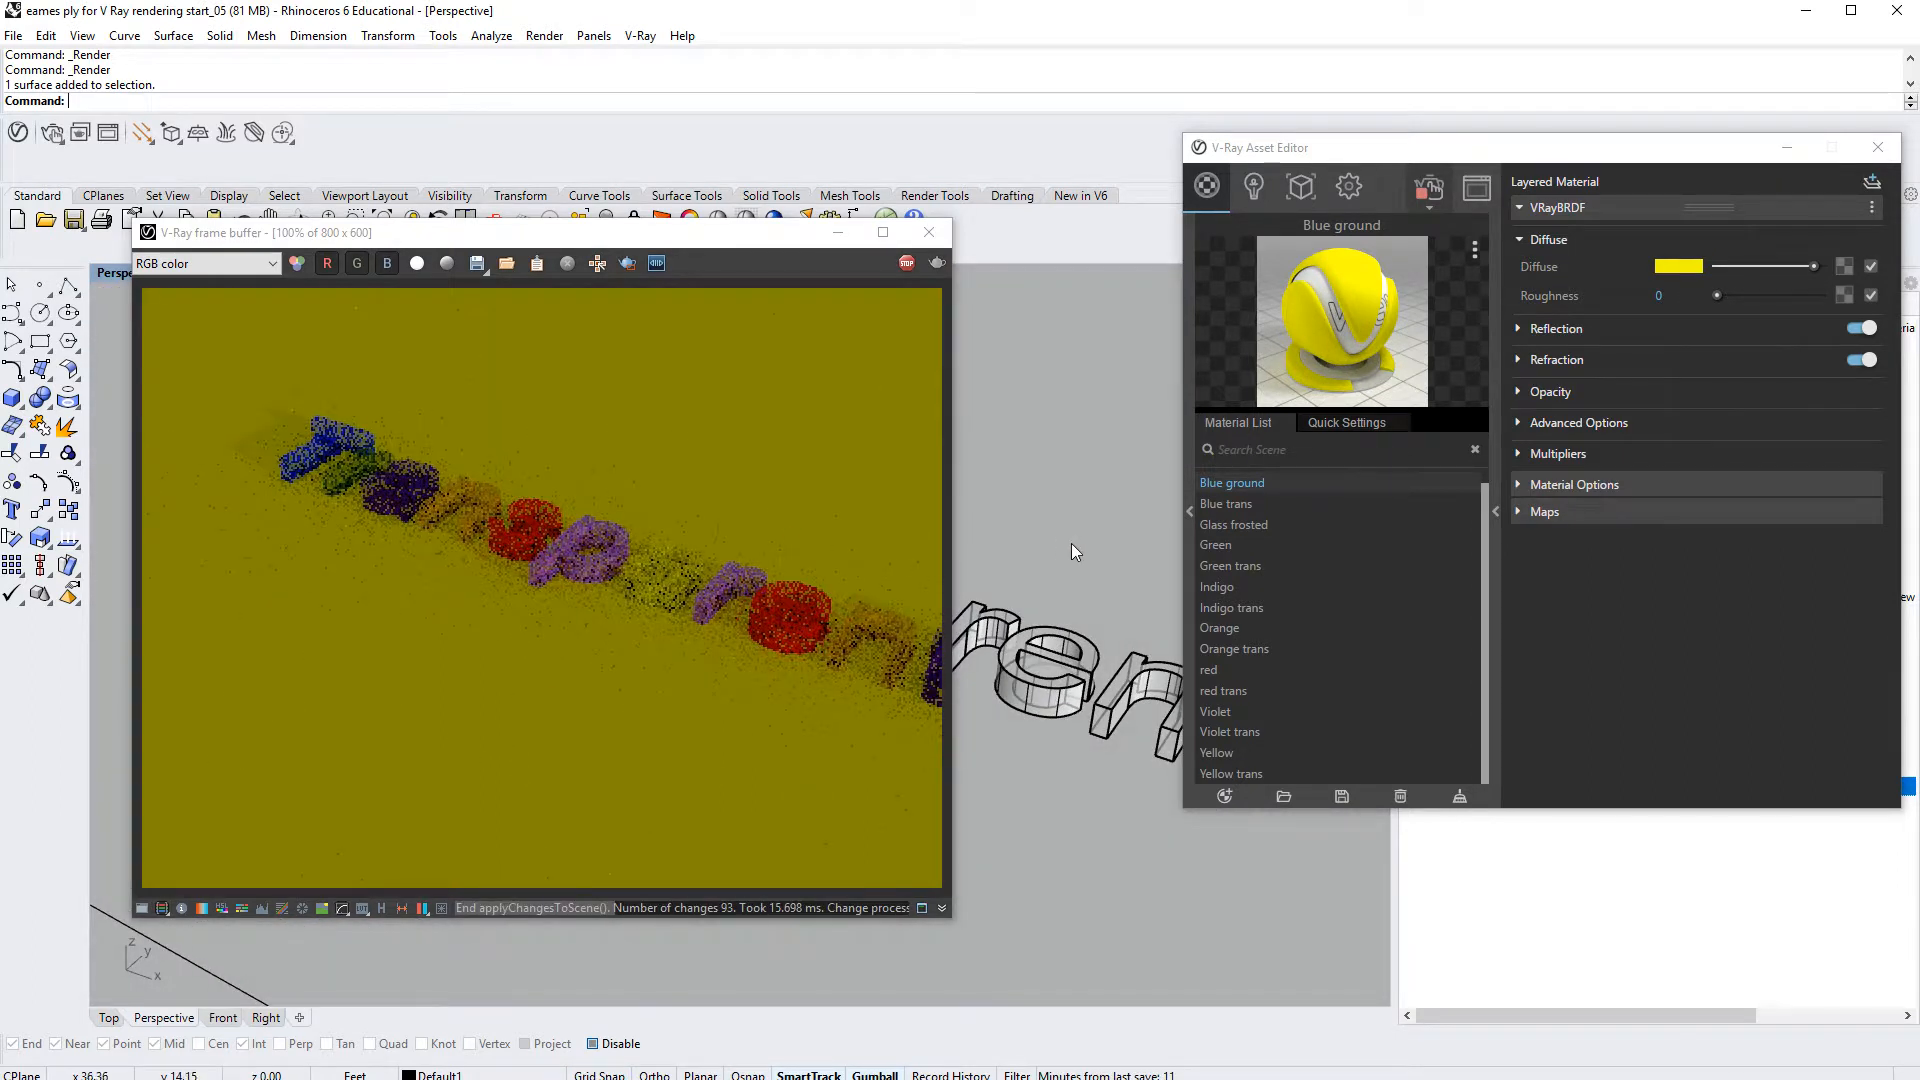
right_click_drag(1044, 566, 1056, 486)
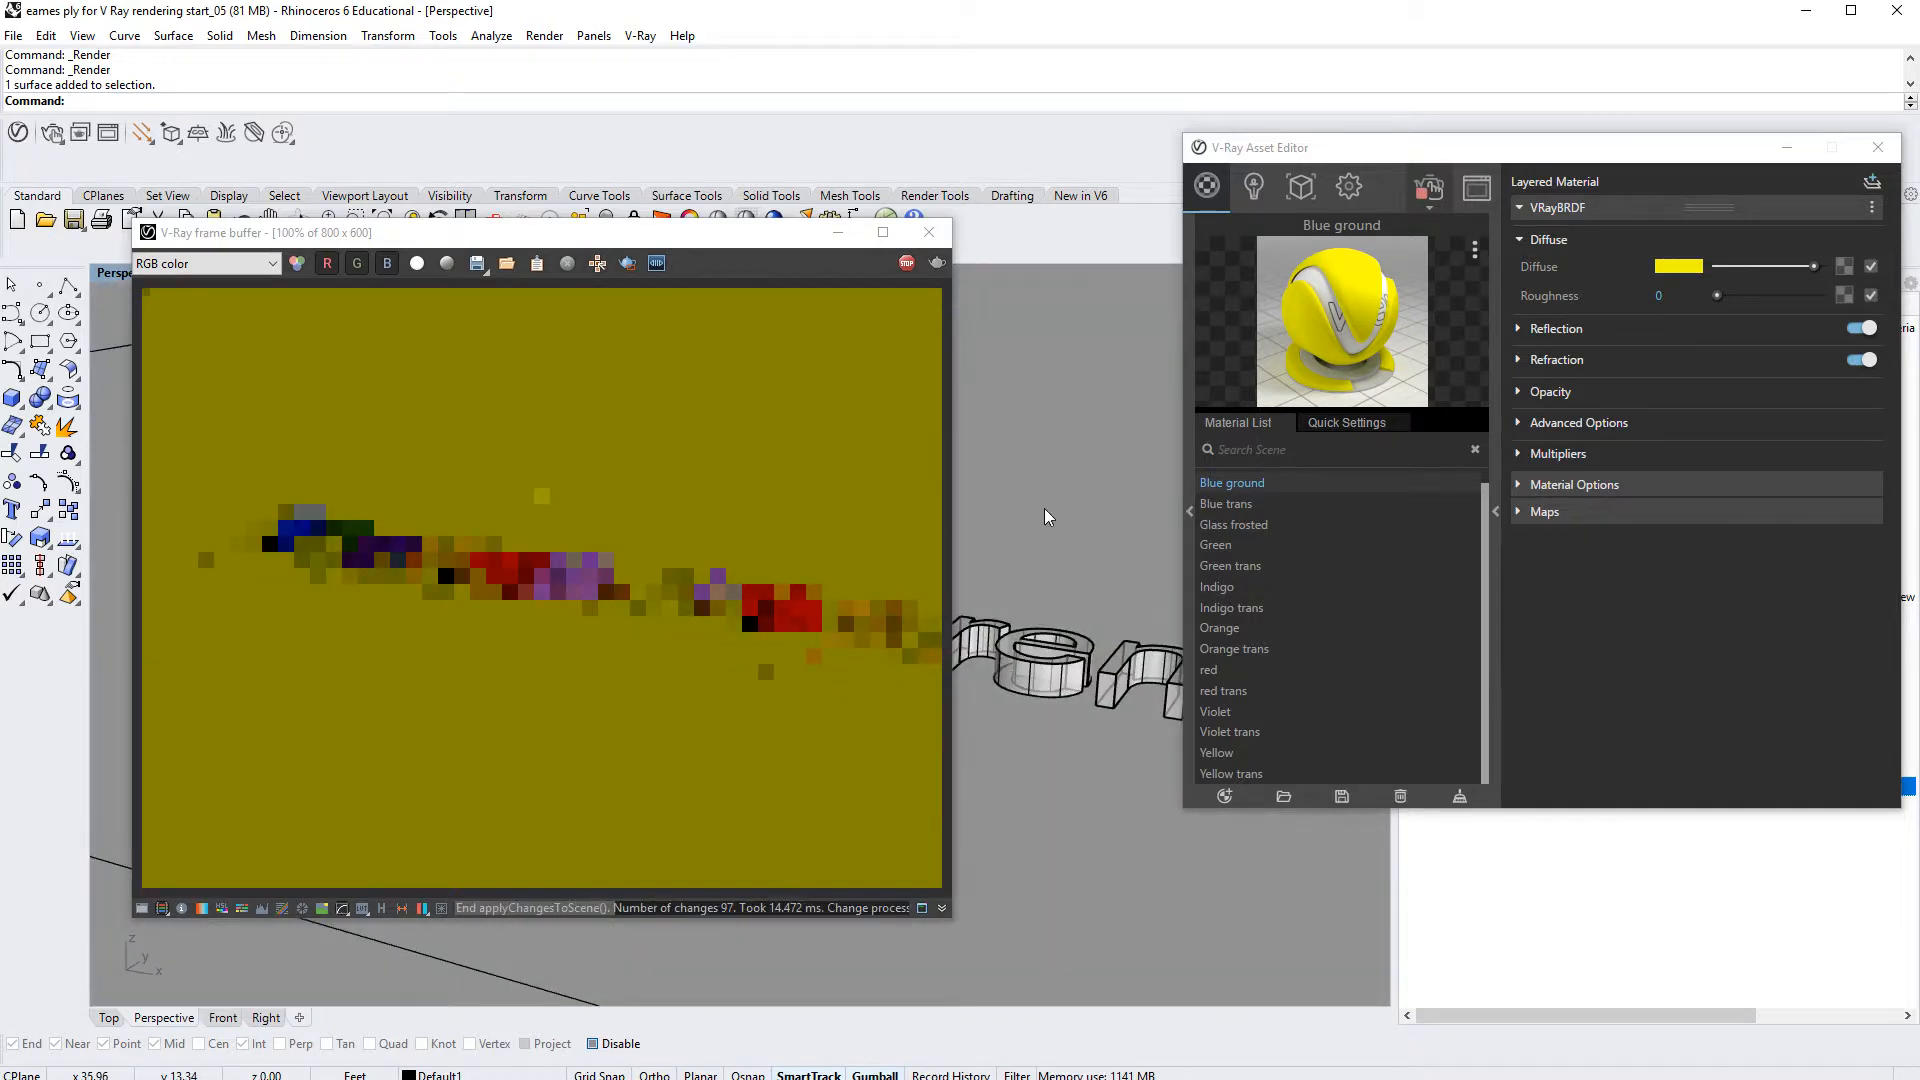
Step: Set the Blue ground material's diffuse color to cyan with a hue of 0.498
left_click(1680, 266)
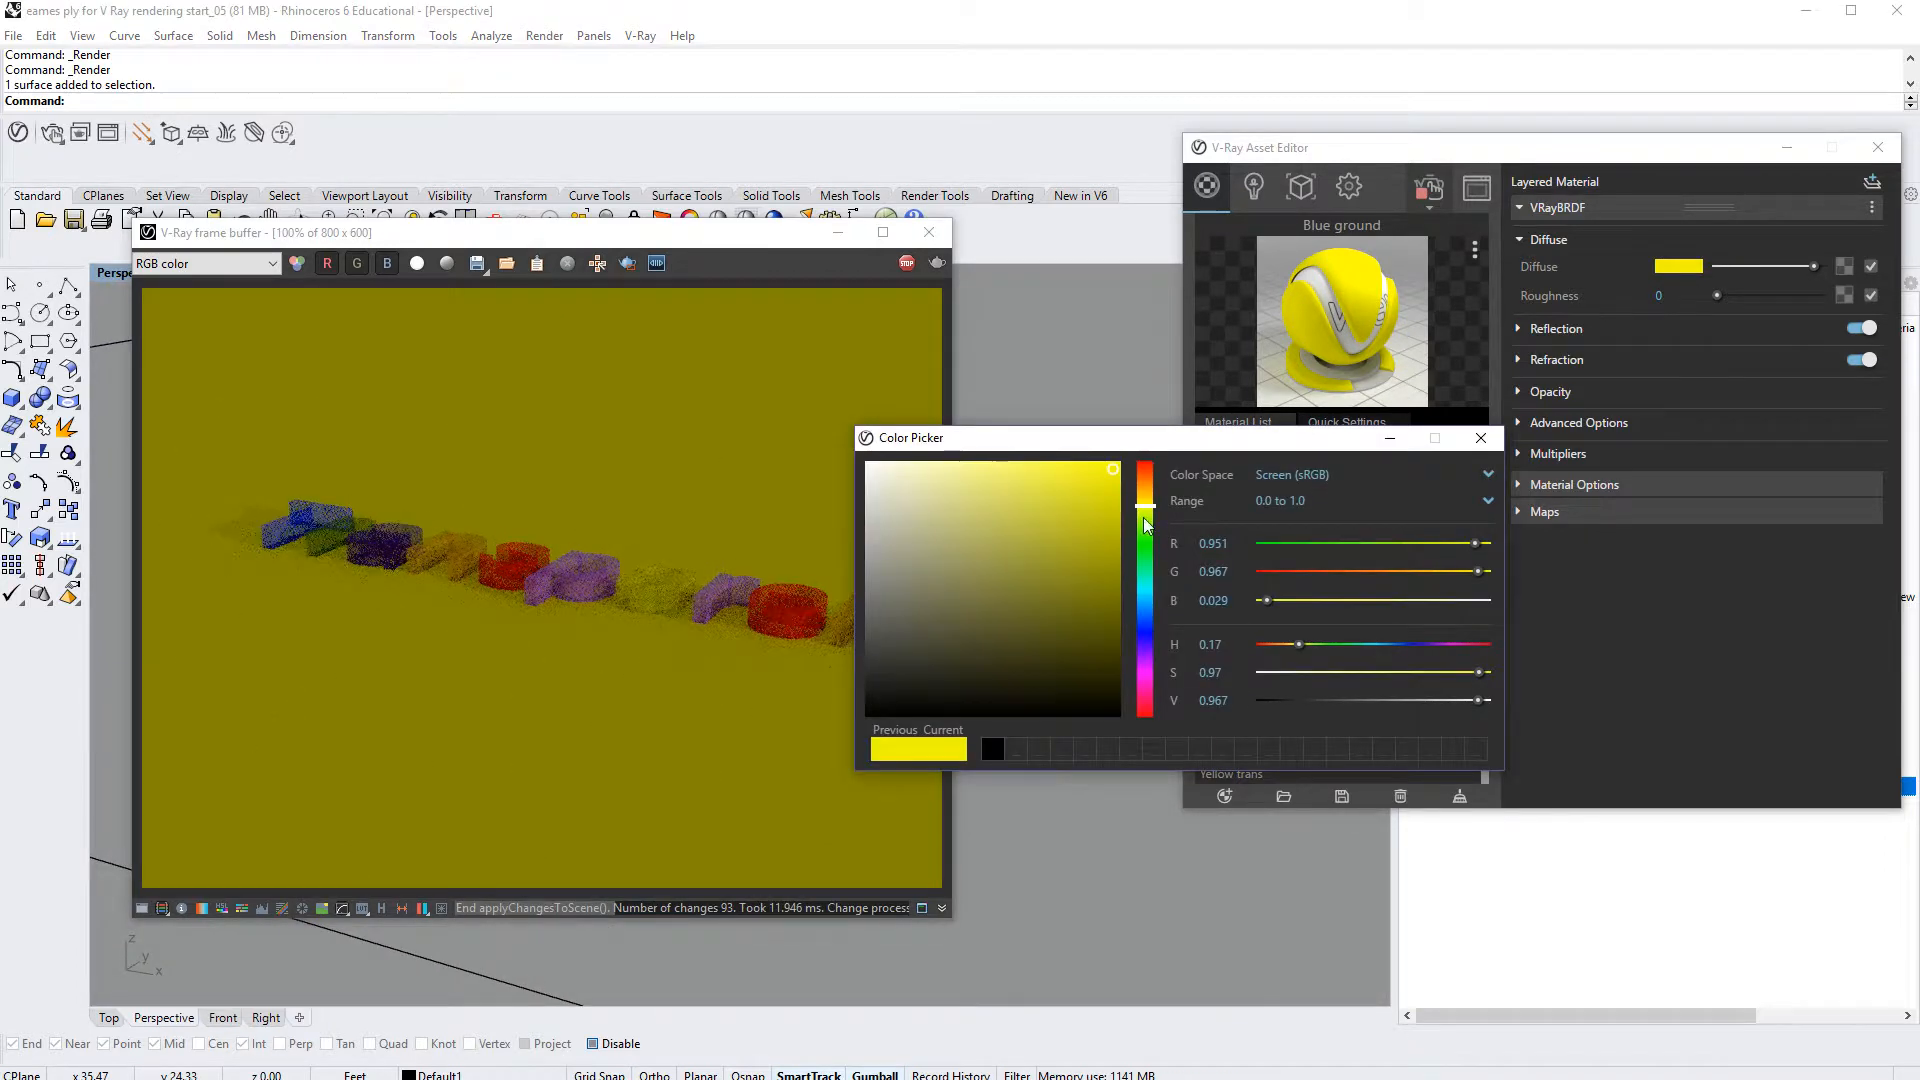
left_click(1146, 590)
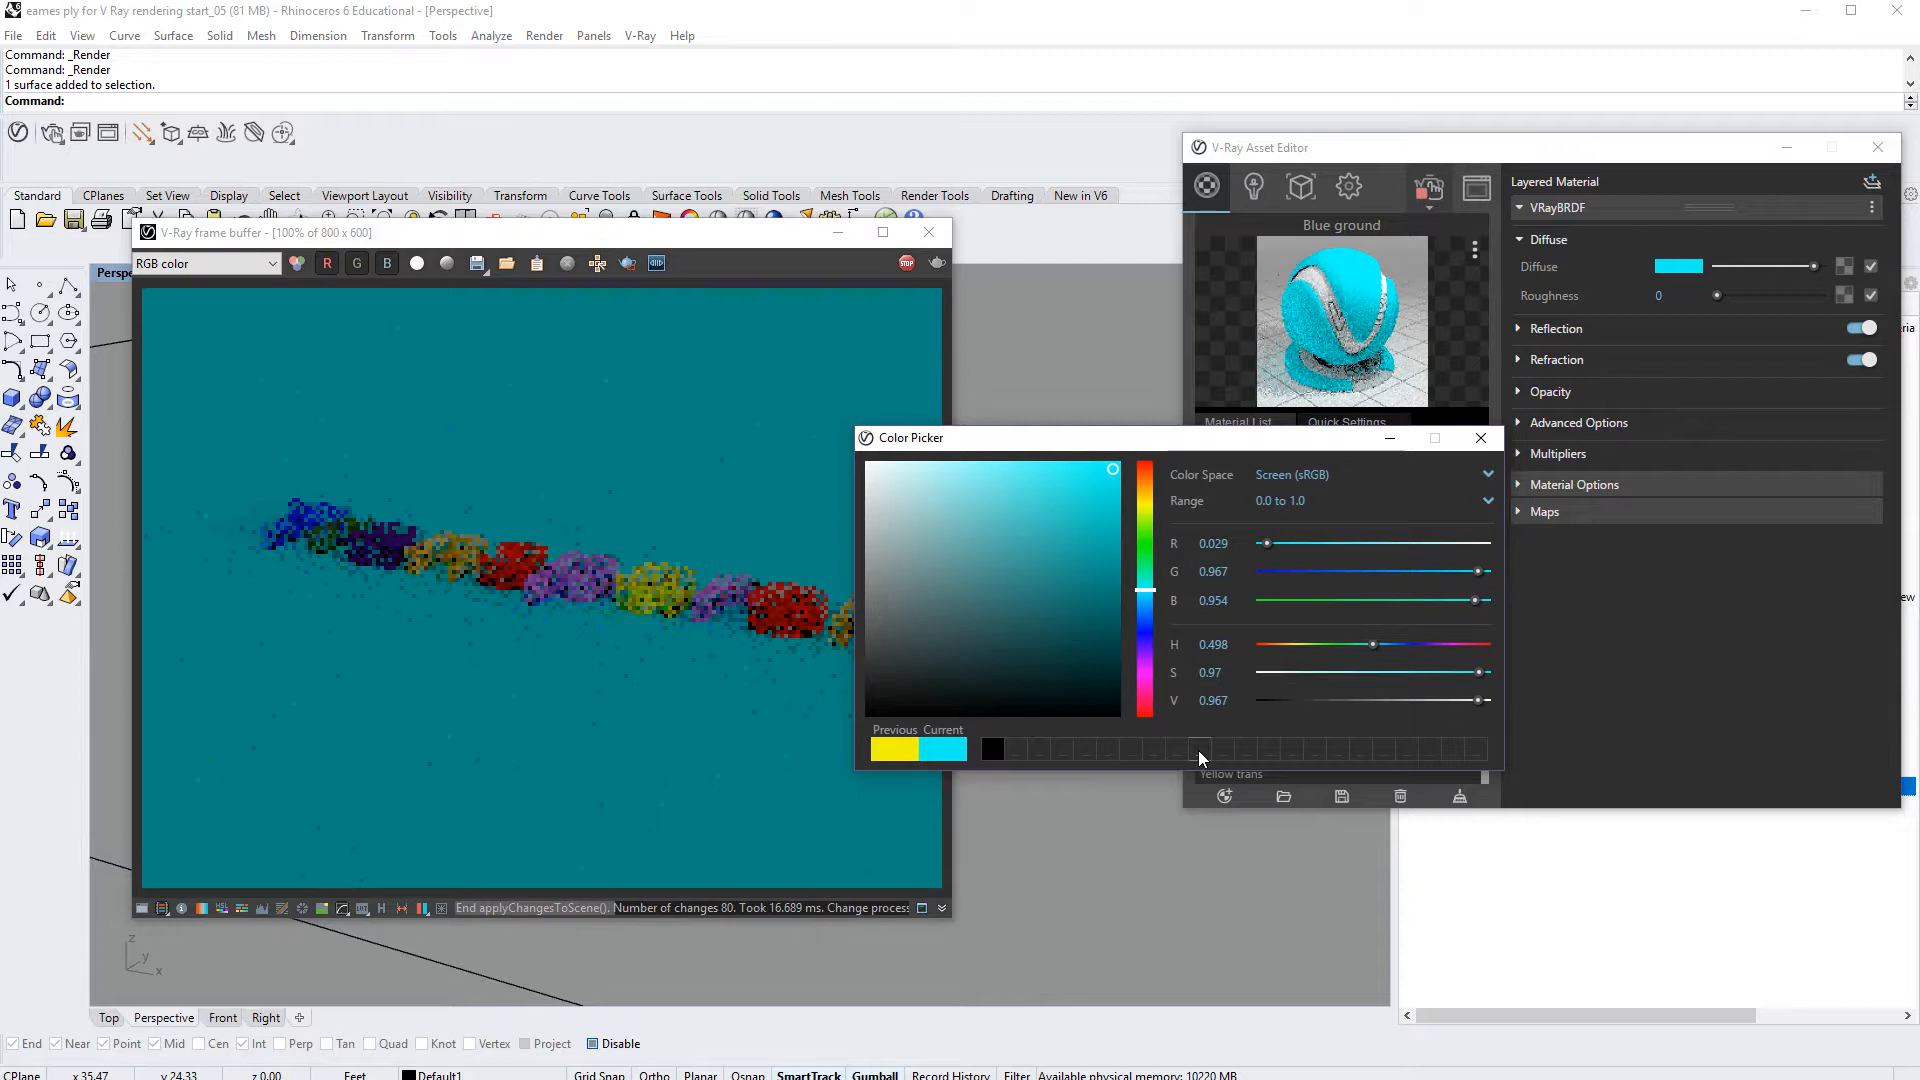
left_click(1480, 437)
mouse_move(1039, 818)
right_mouse_down()
mouse_move(1052, 783)
mouse_move(1018, 790)
right_mouse_up()
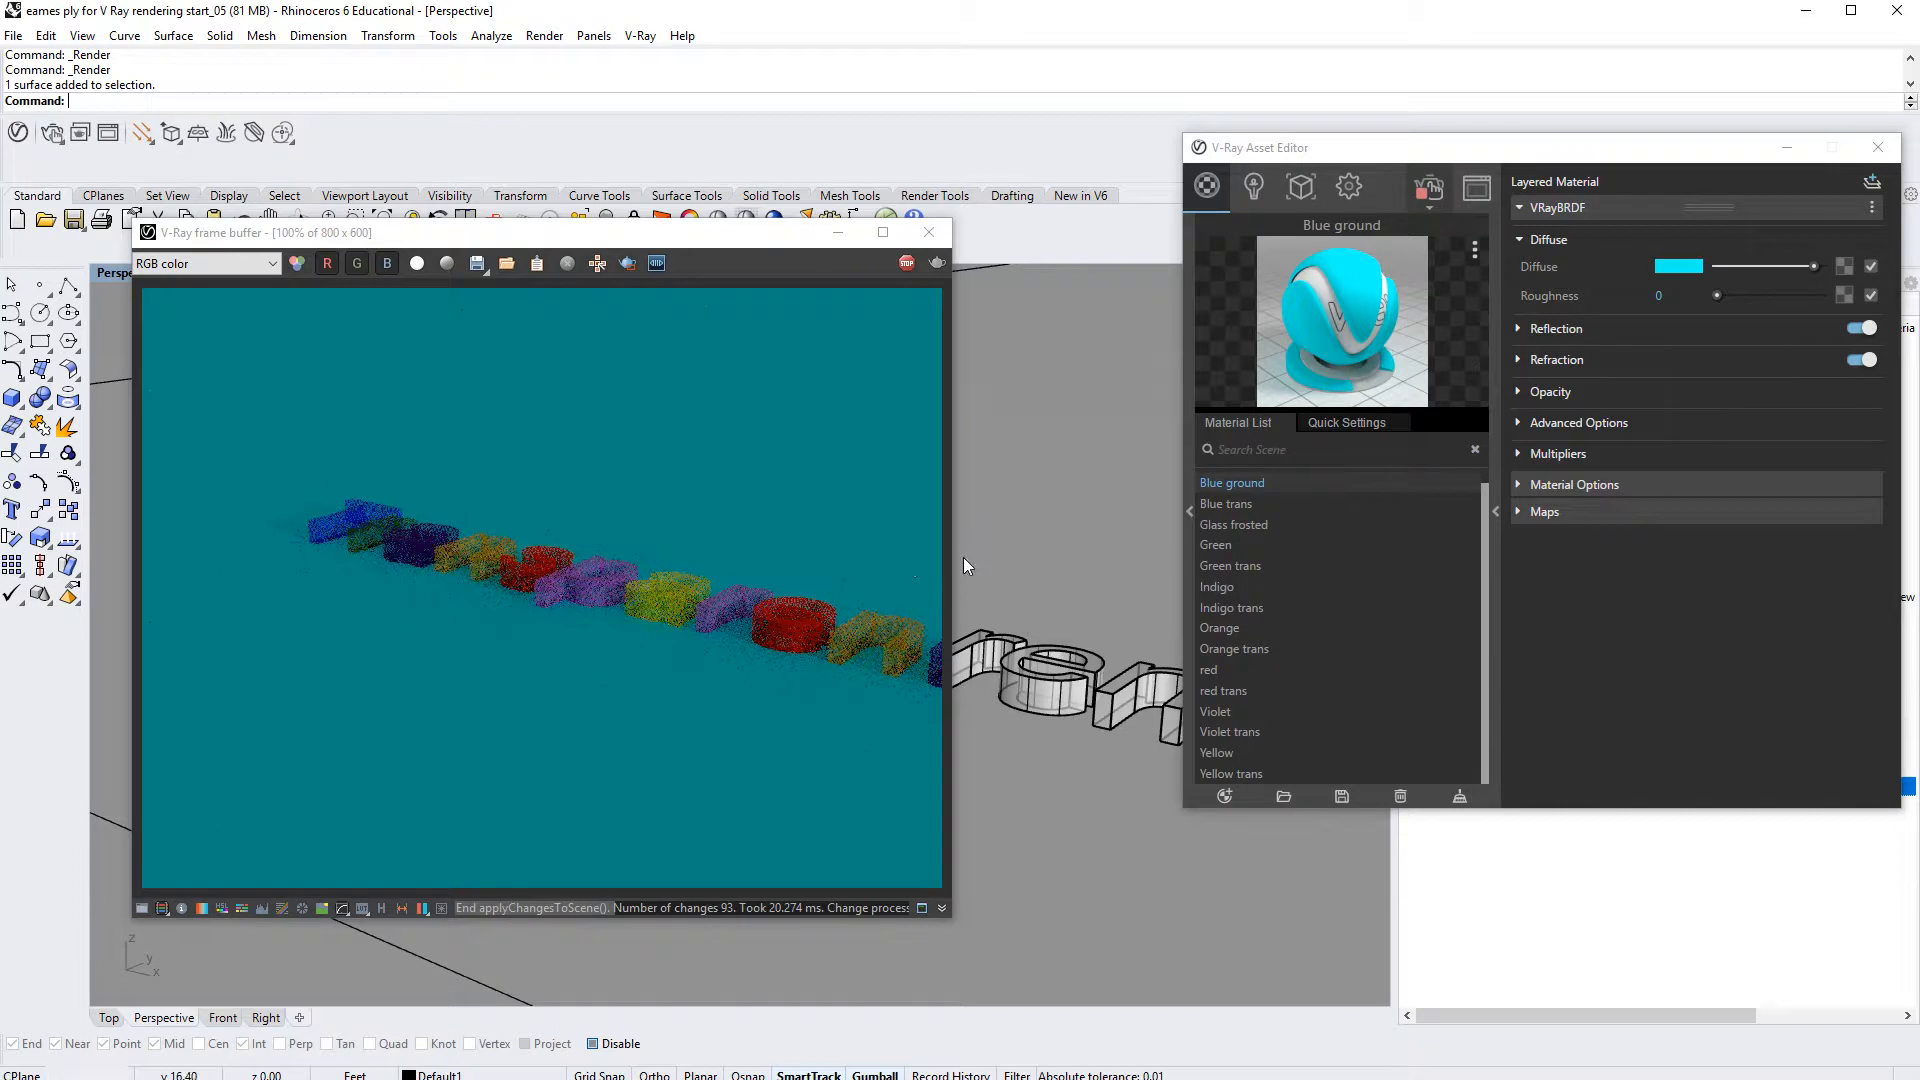
scroll(746, 558, "up", 2)
scroll(884, 630, "down", 3)
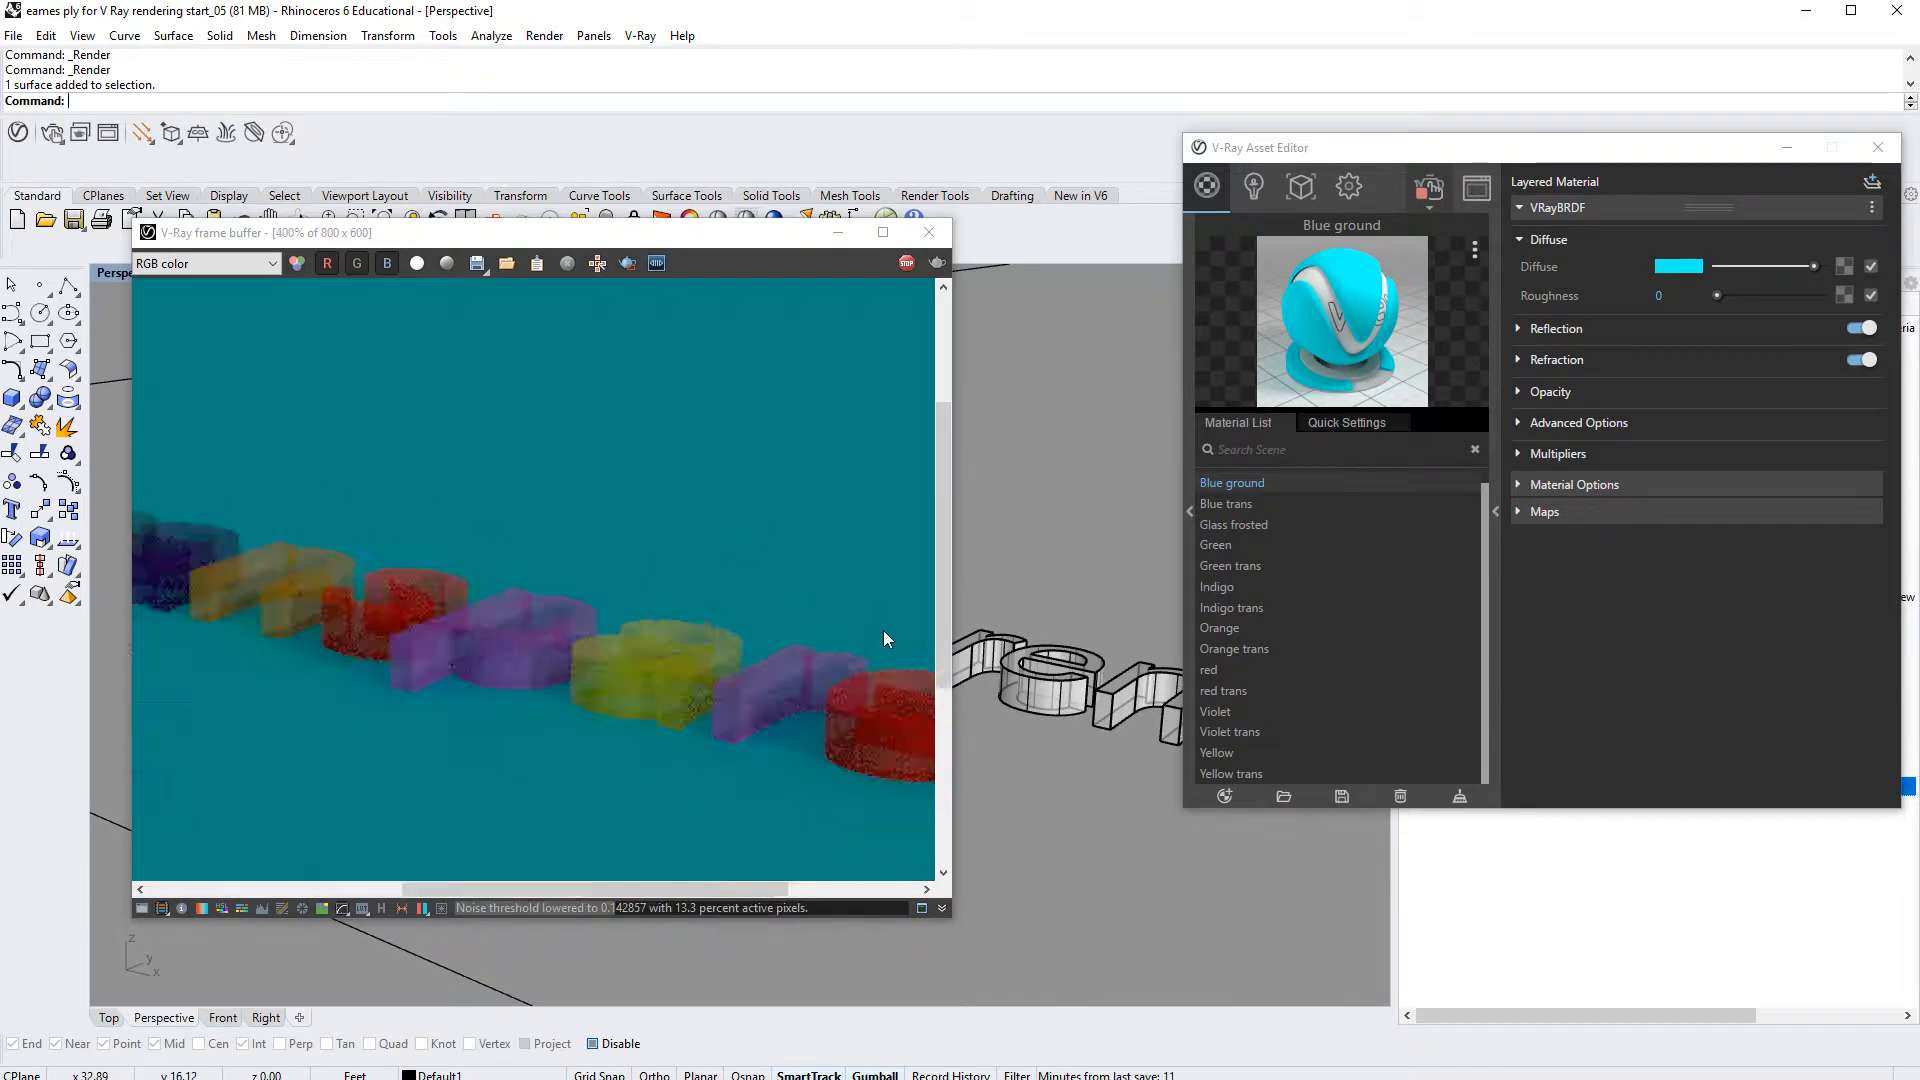
scroll(1038, 767, "up", 2)
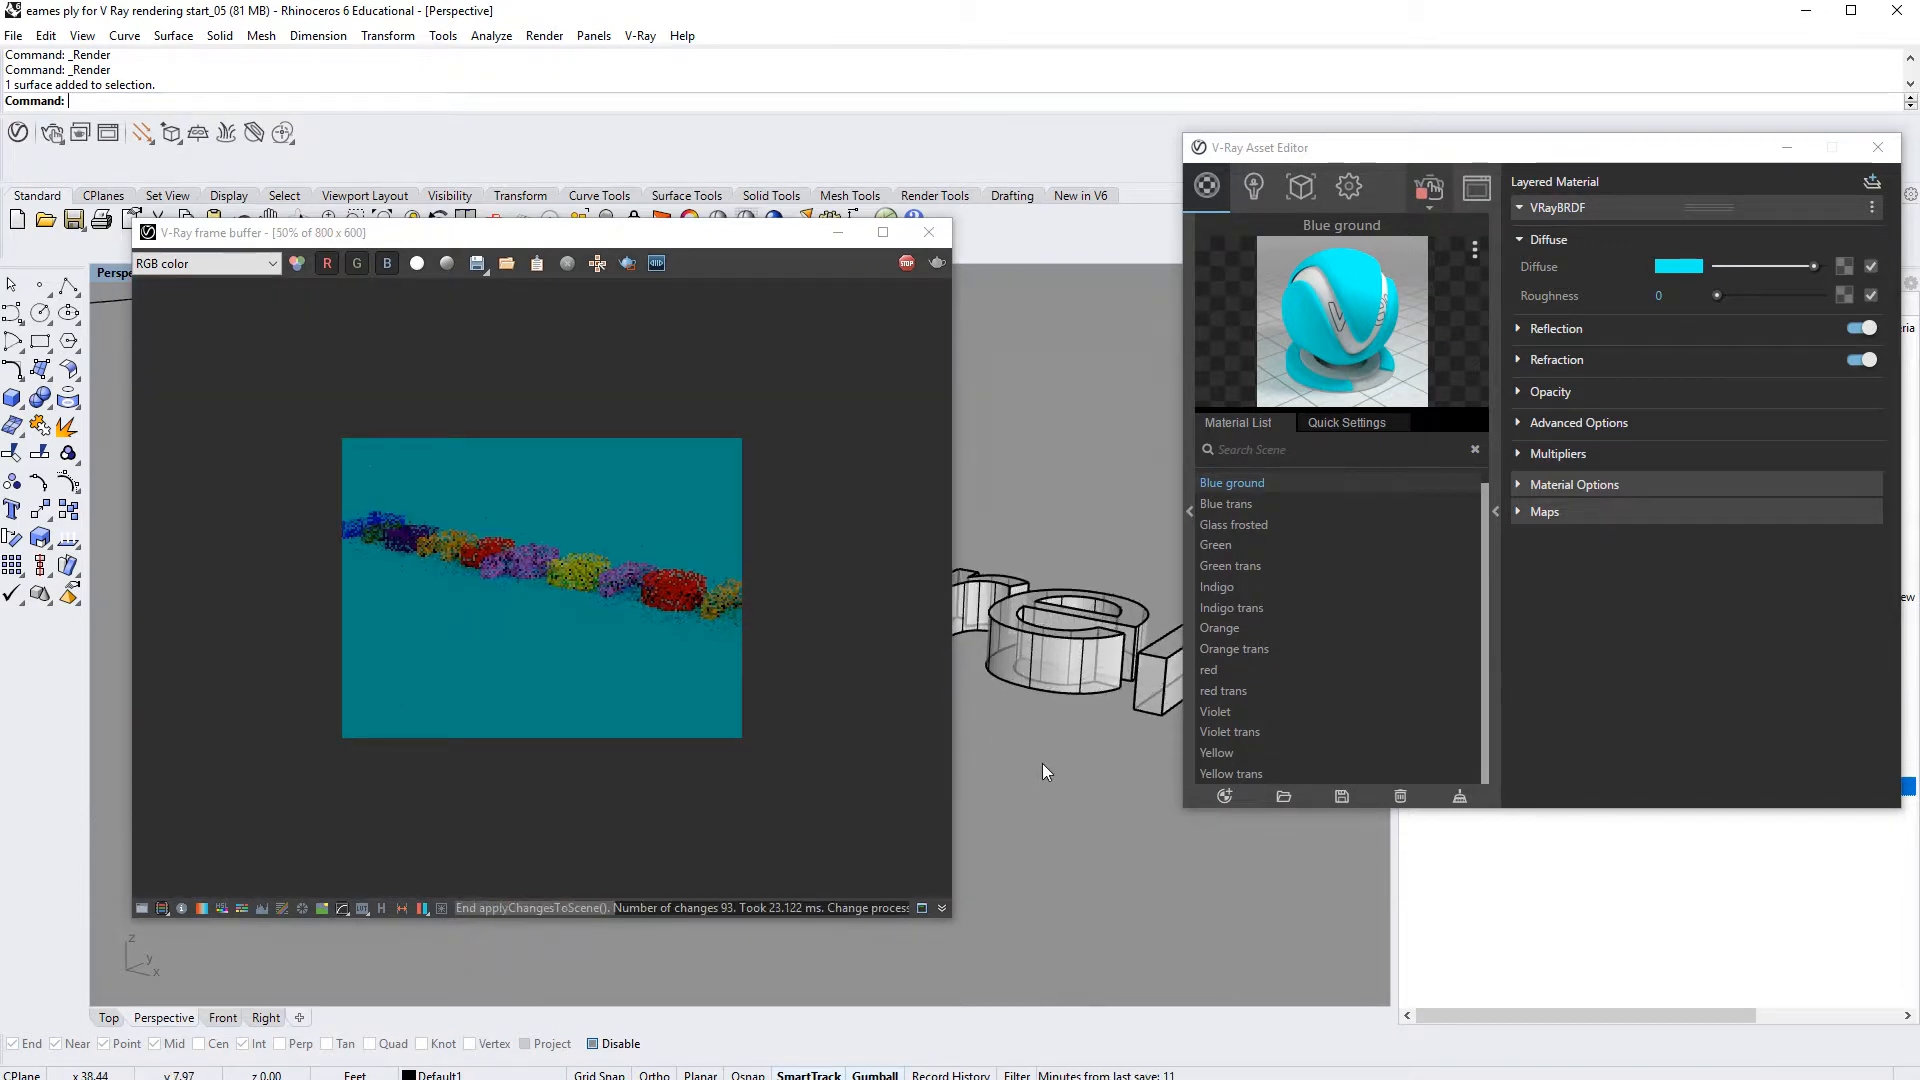
scroll(1064, 801, "up", 2)
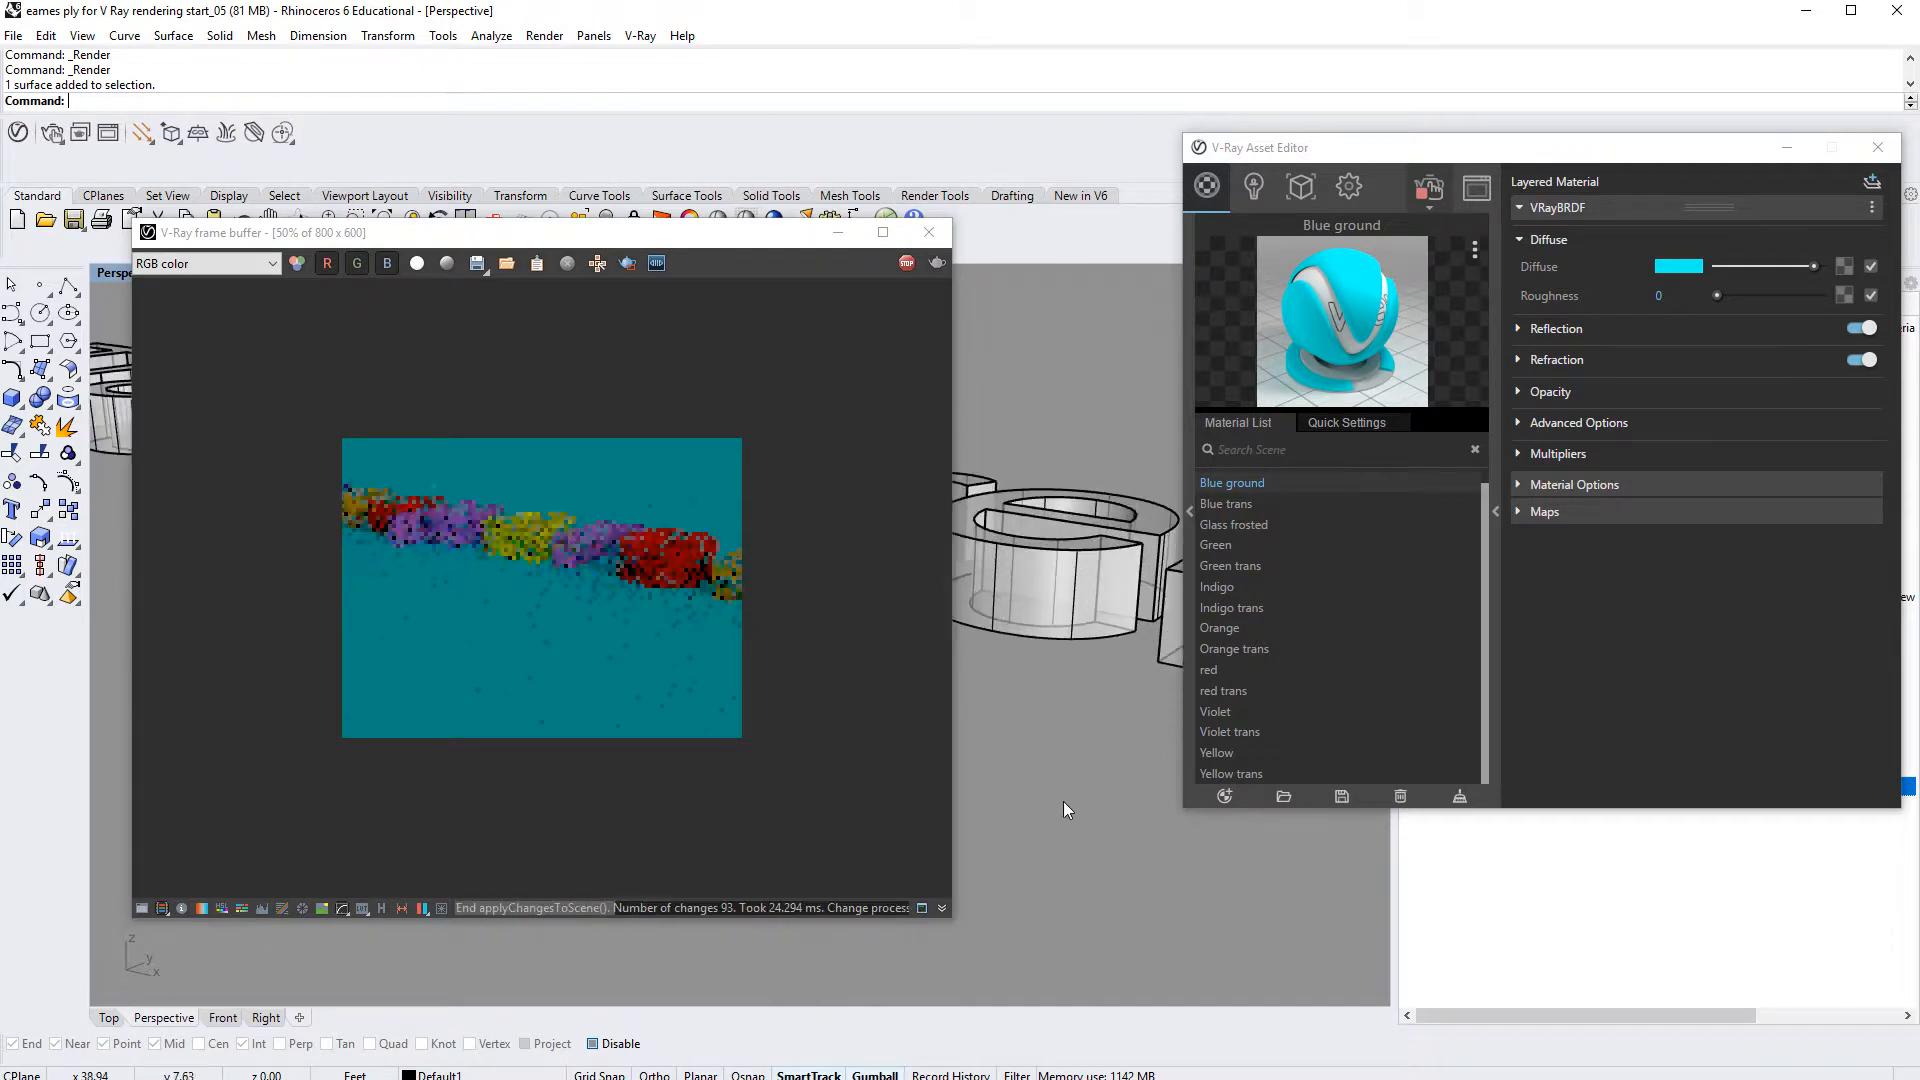
Step: Set the Blue ground material's reflection color to near-white with RGB 0.955, 0.917, 0.917
scroll(848, 742, "up", 2)
scroll(1030, 806, "up", 2)
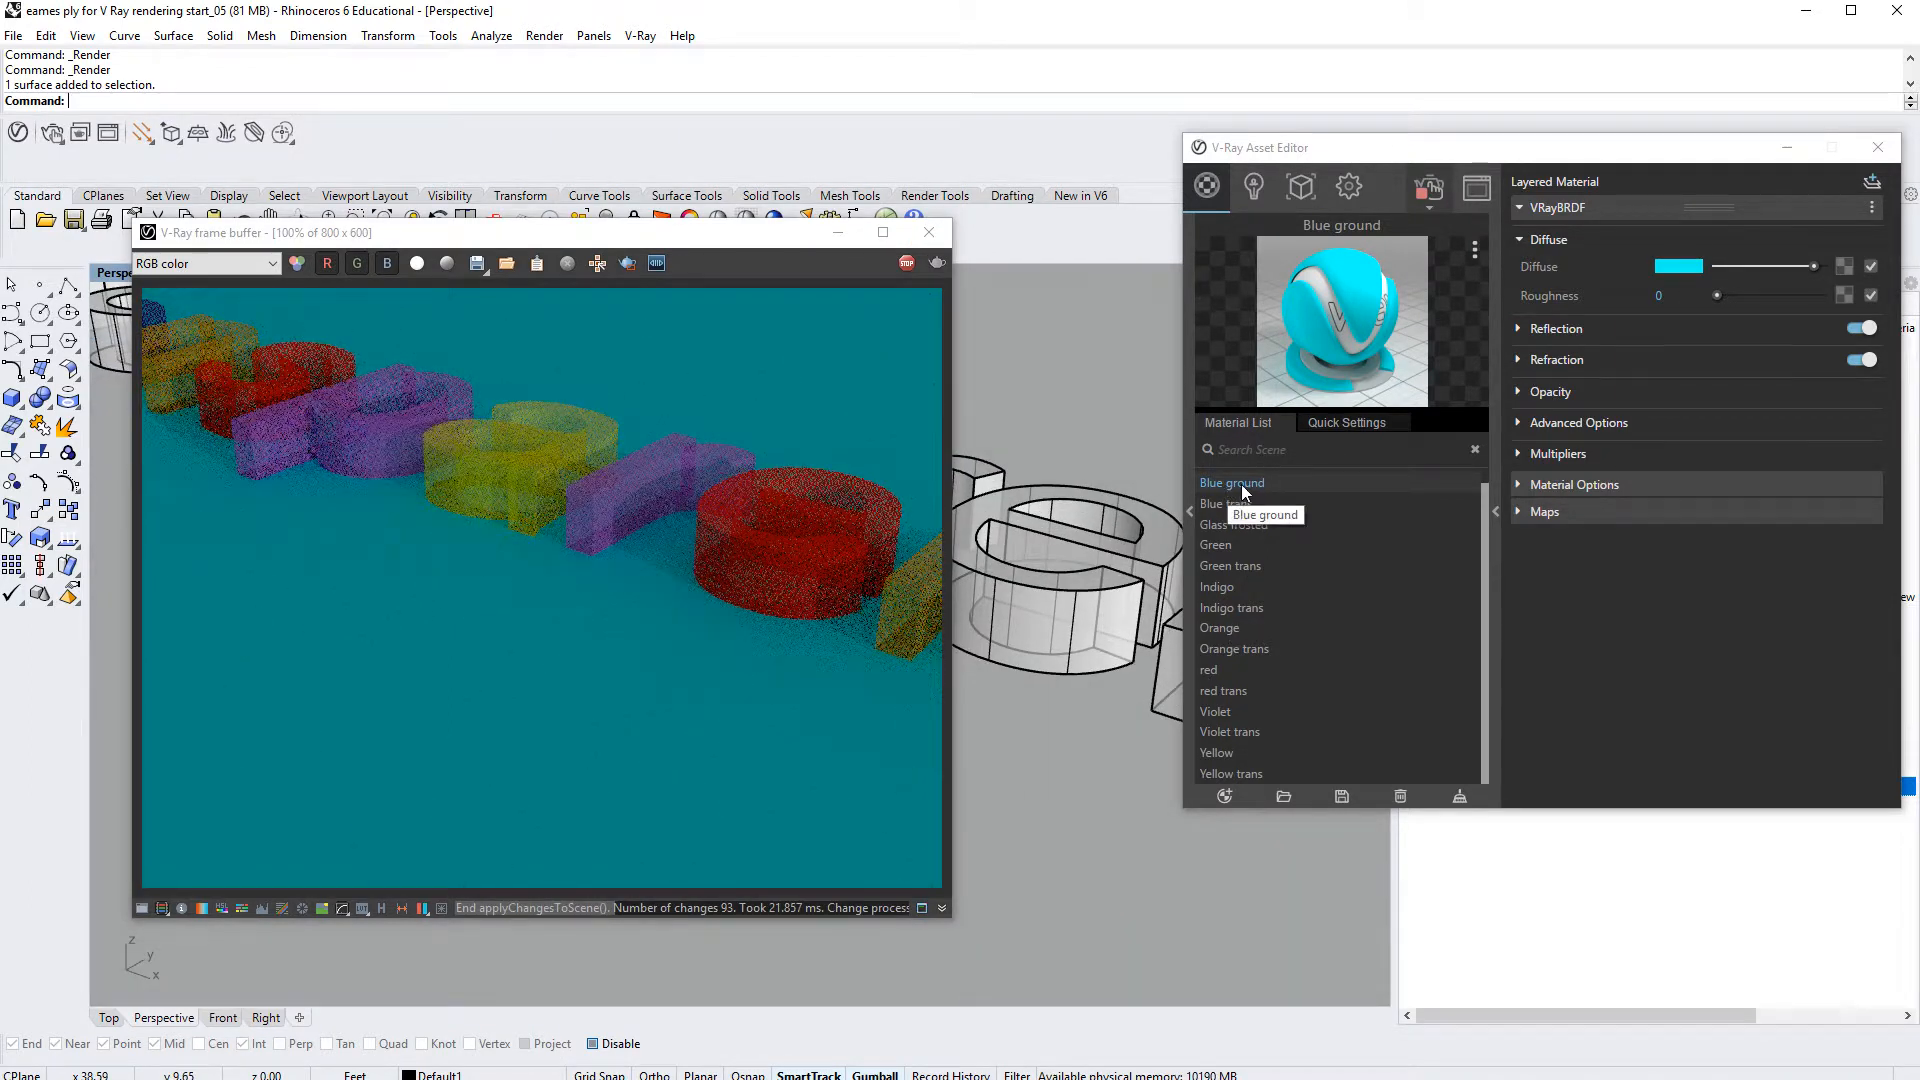
left_click(1520, 328)
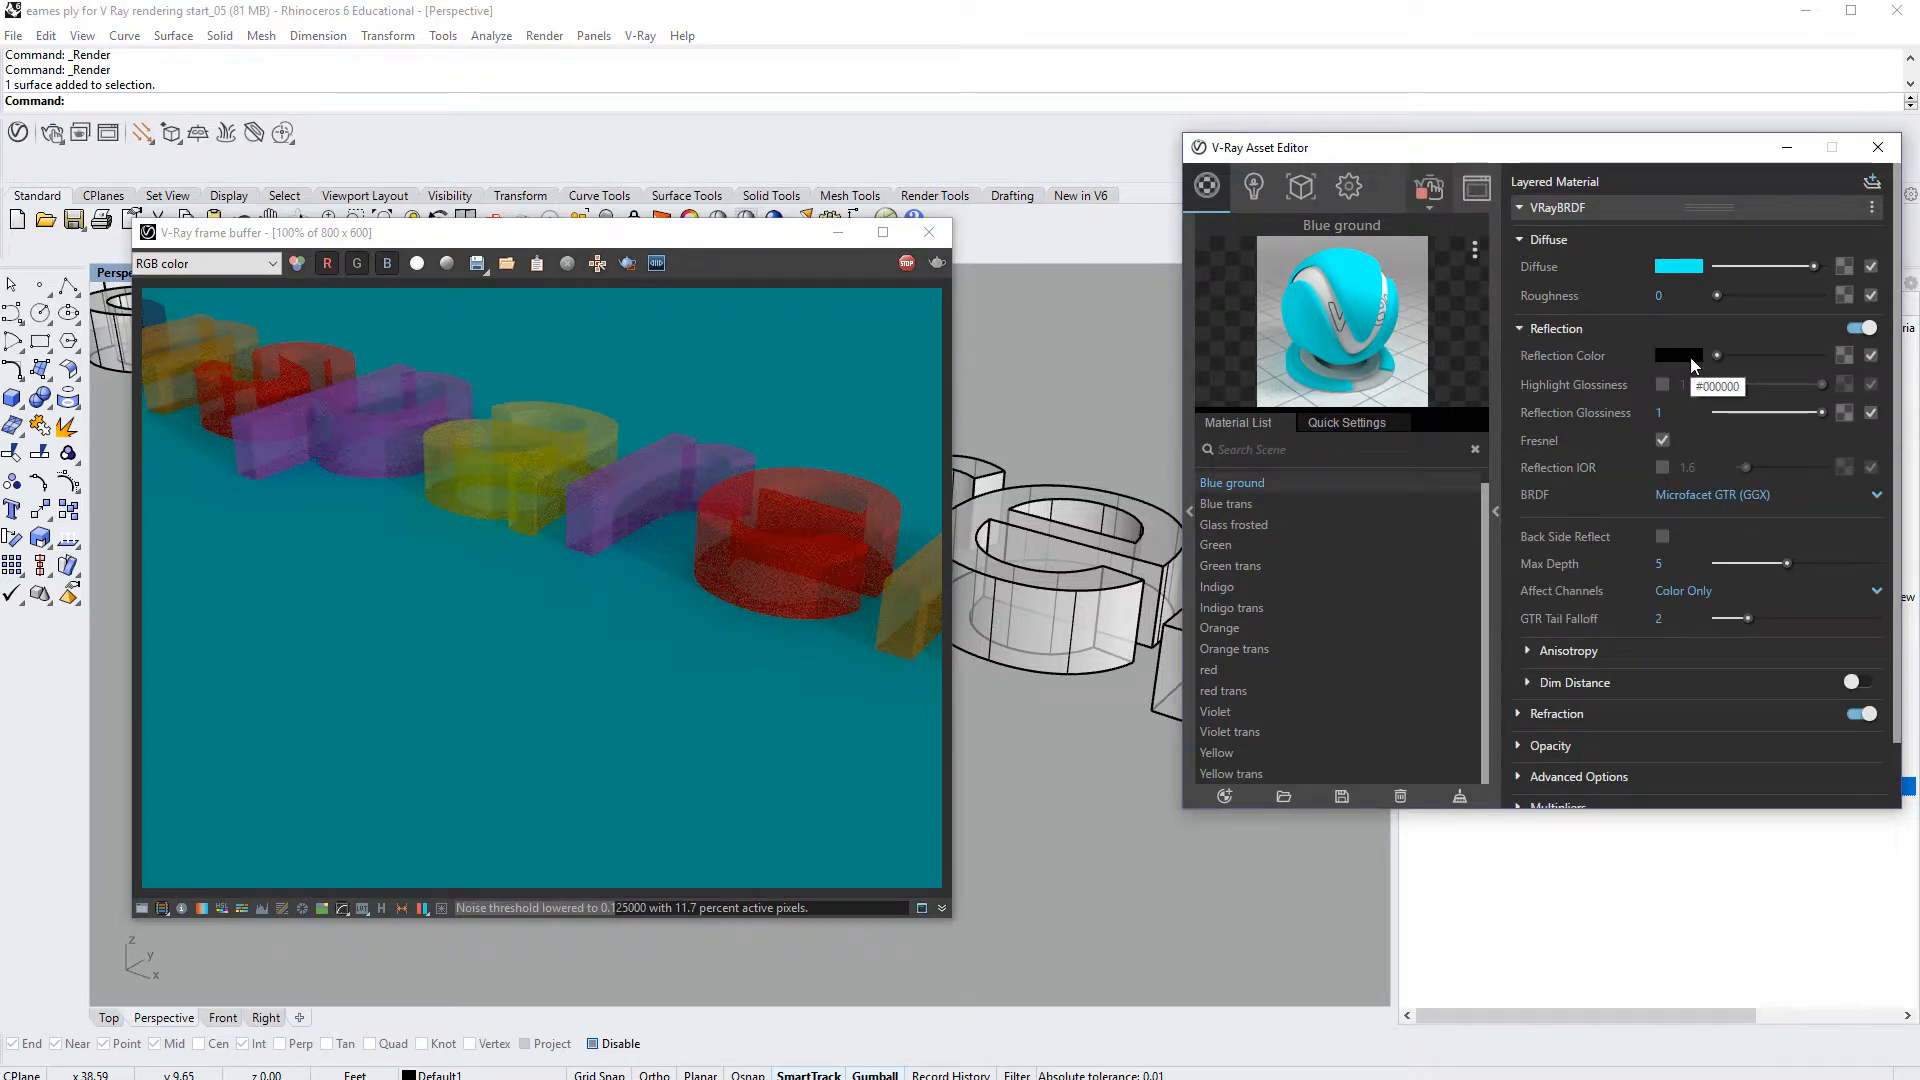
left_click(1690, 357)
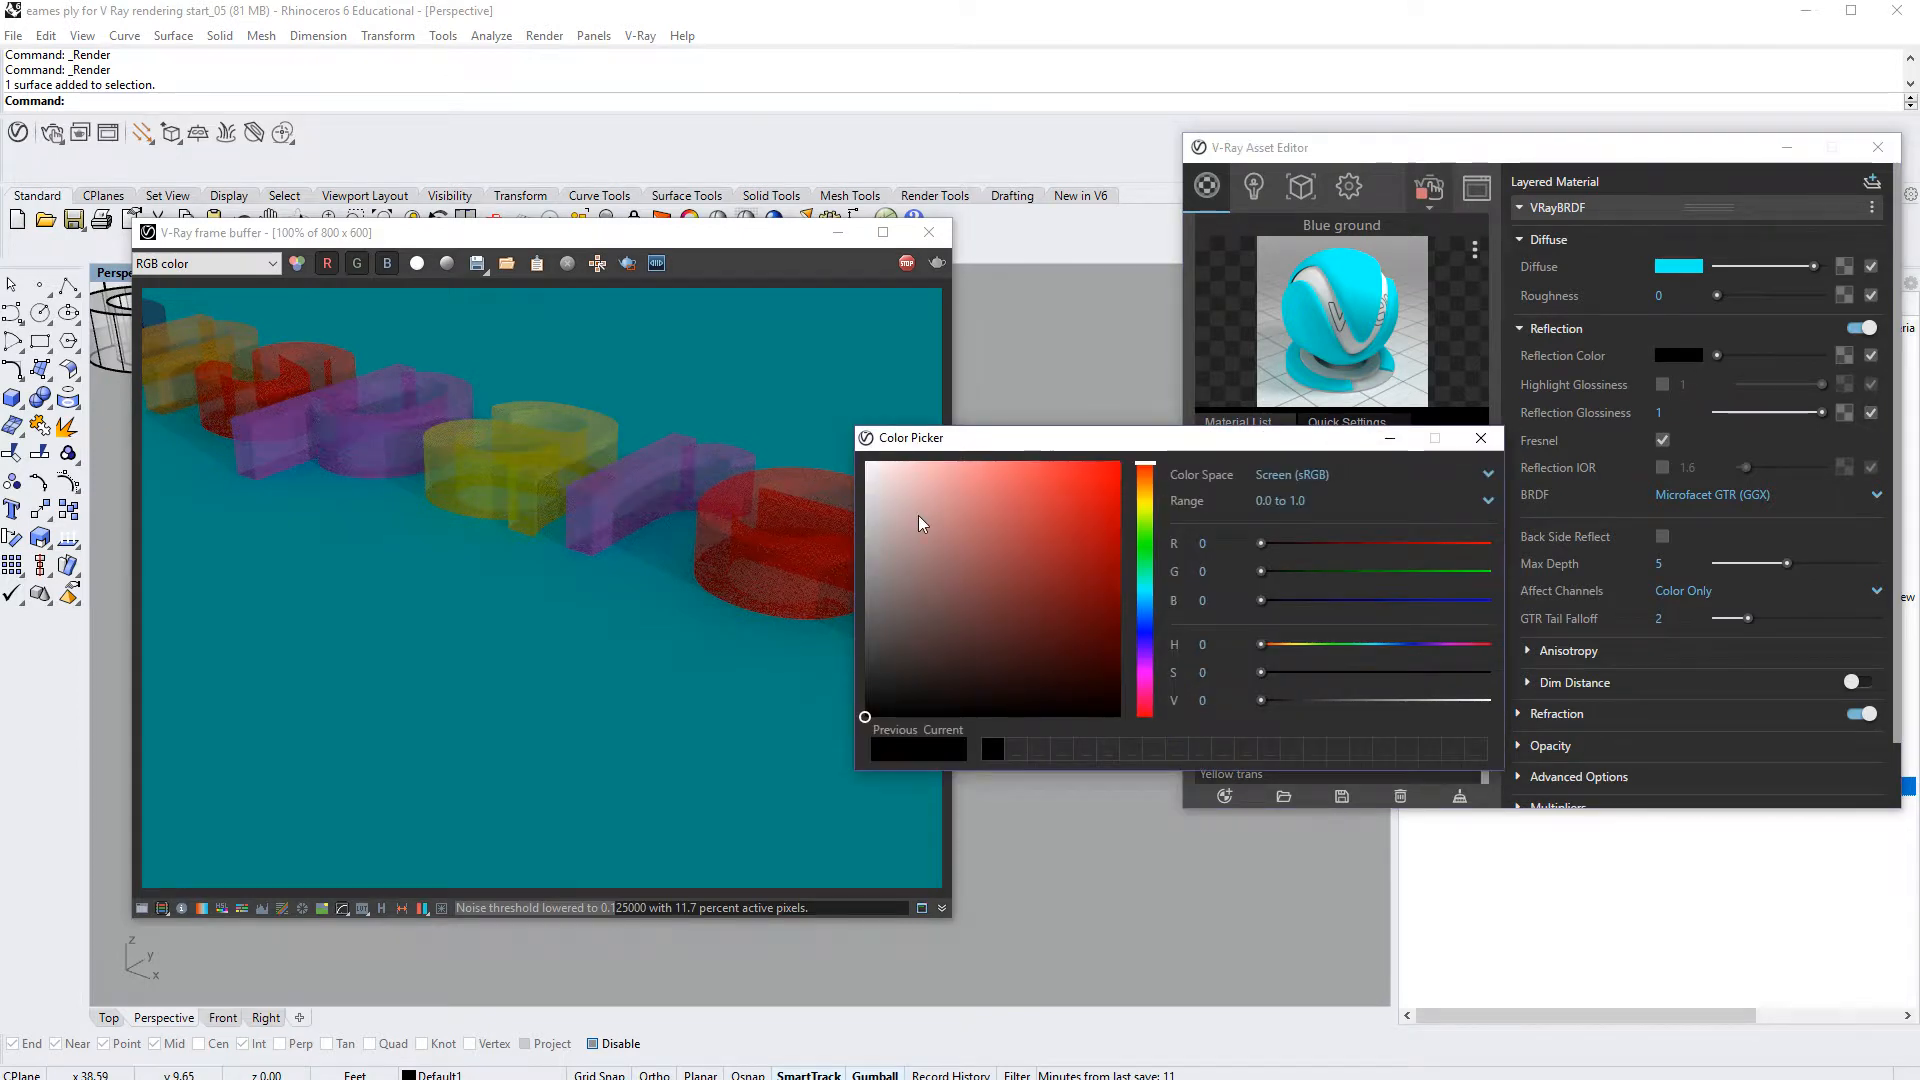
left_click(874, 472)
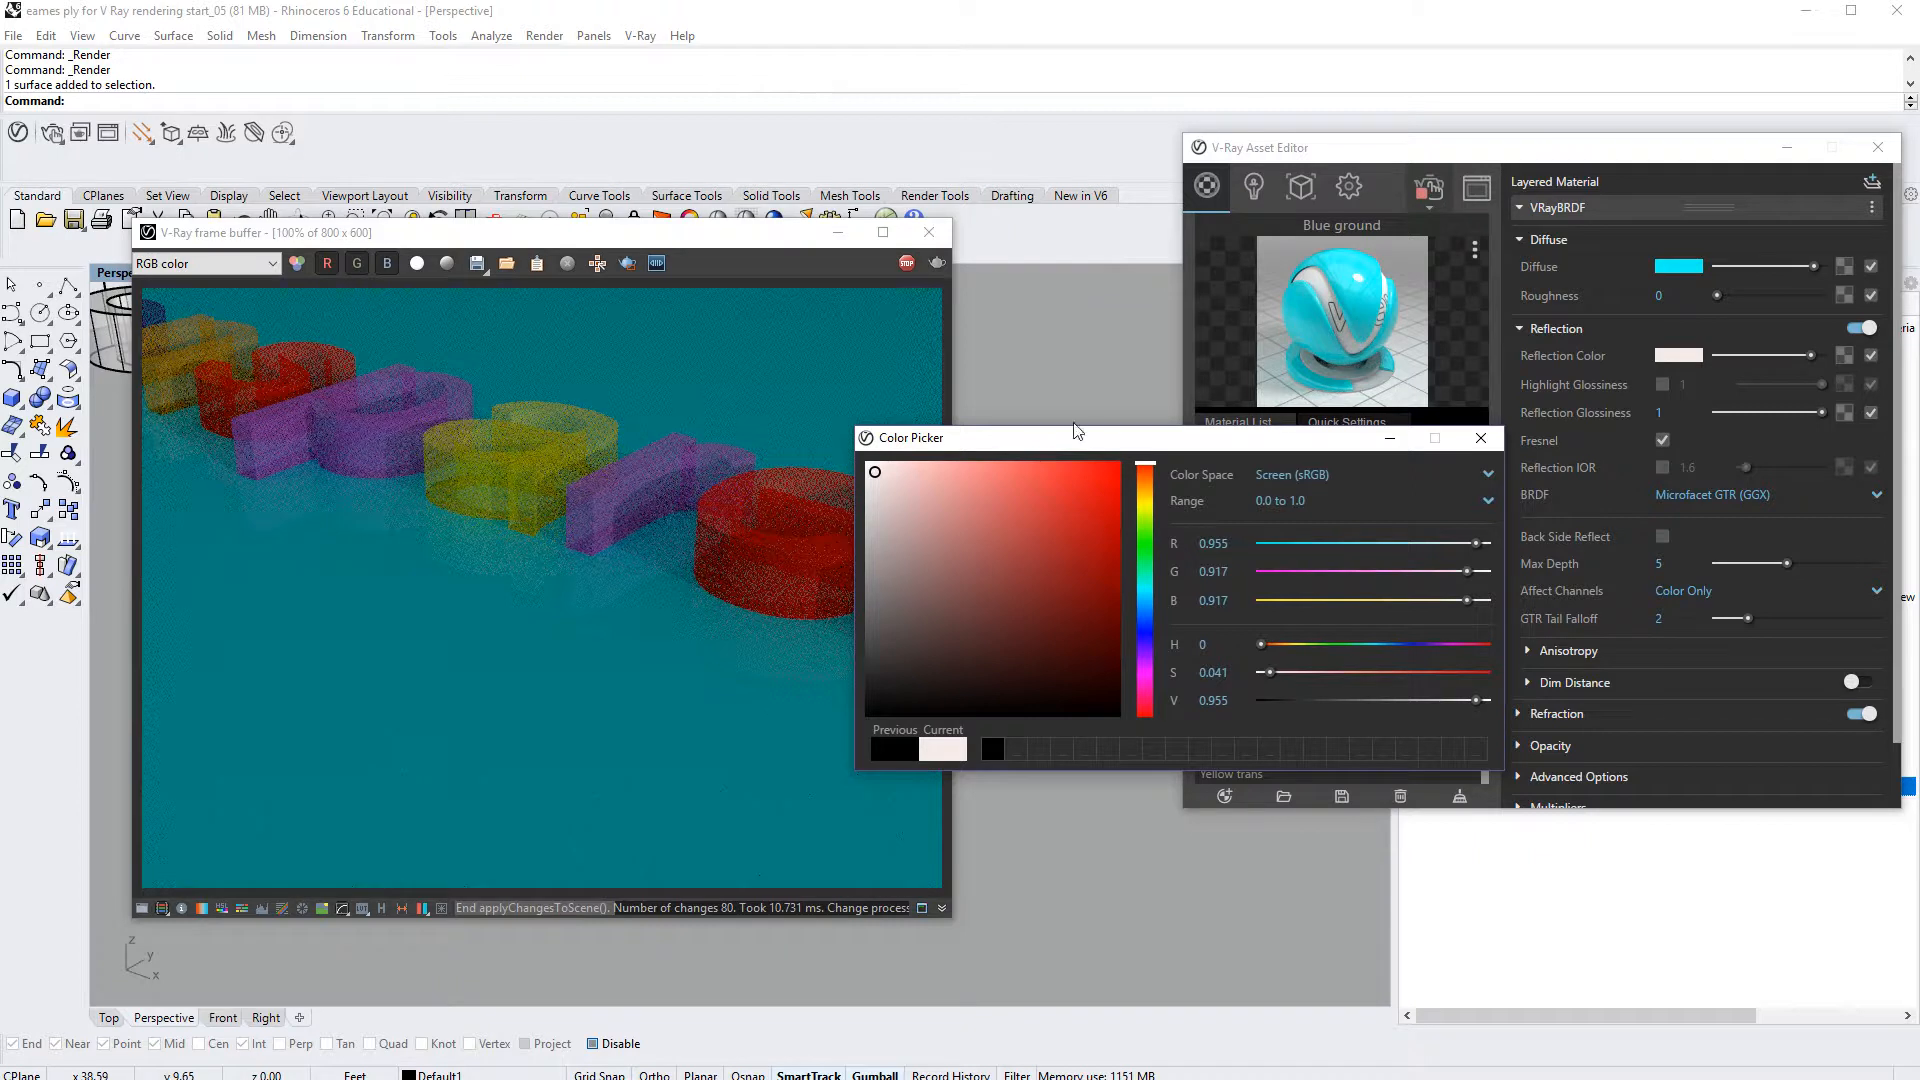
left_click(1481, 437)
Step: Raise the Blue ground reflection color to full brightness, enable its Highlight Glossiness at 1 and check the reflections from several angles
scroll(1046, 694, "up", 5)
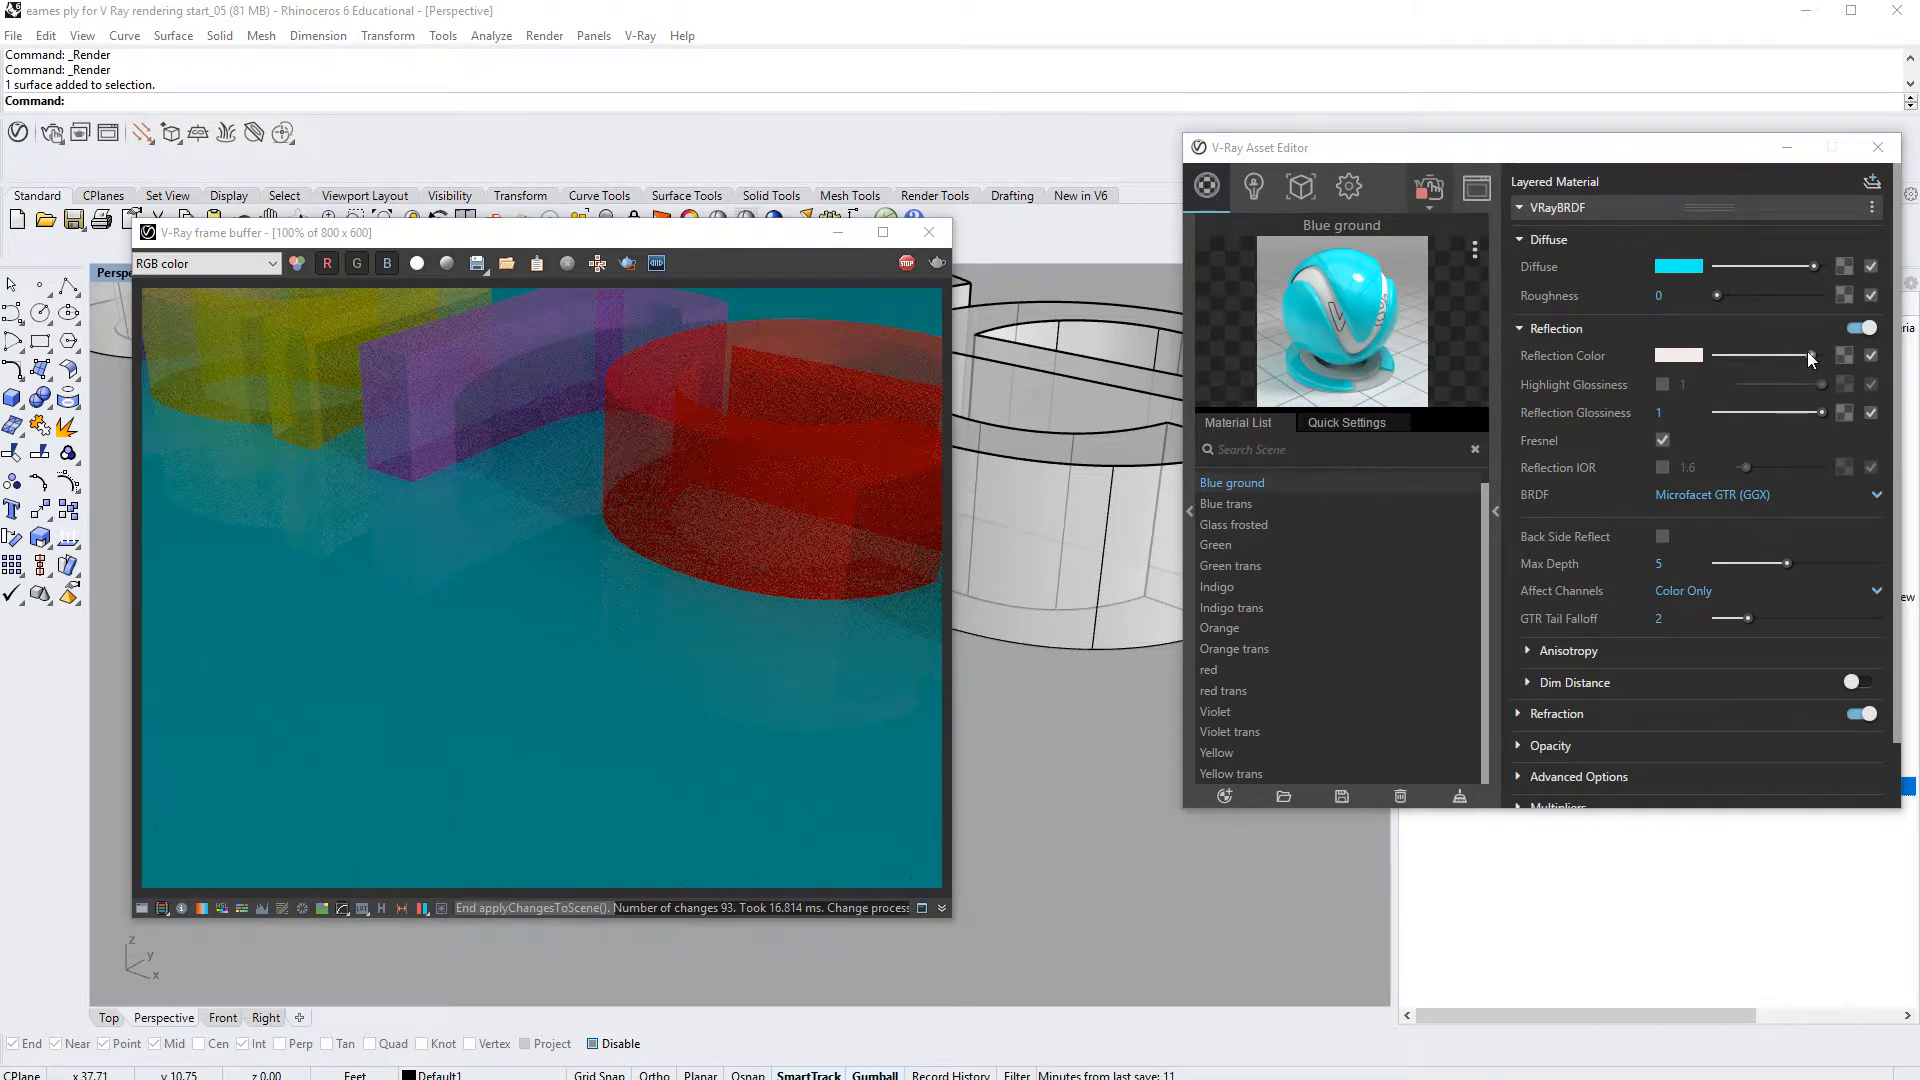
left_click_drag(1808, 351, 1826, 354)
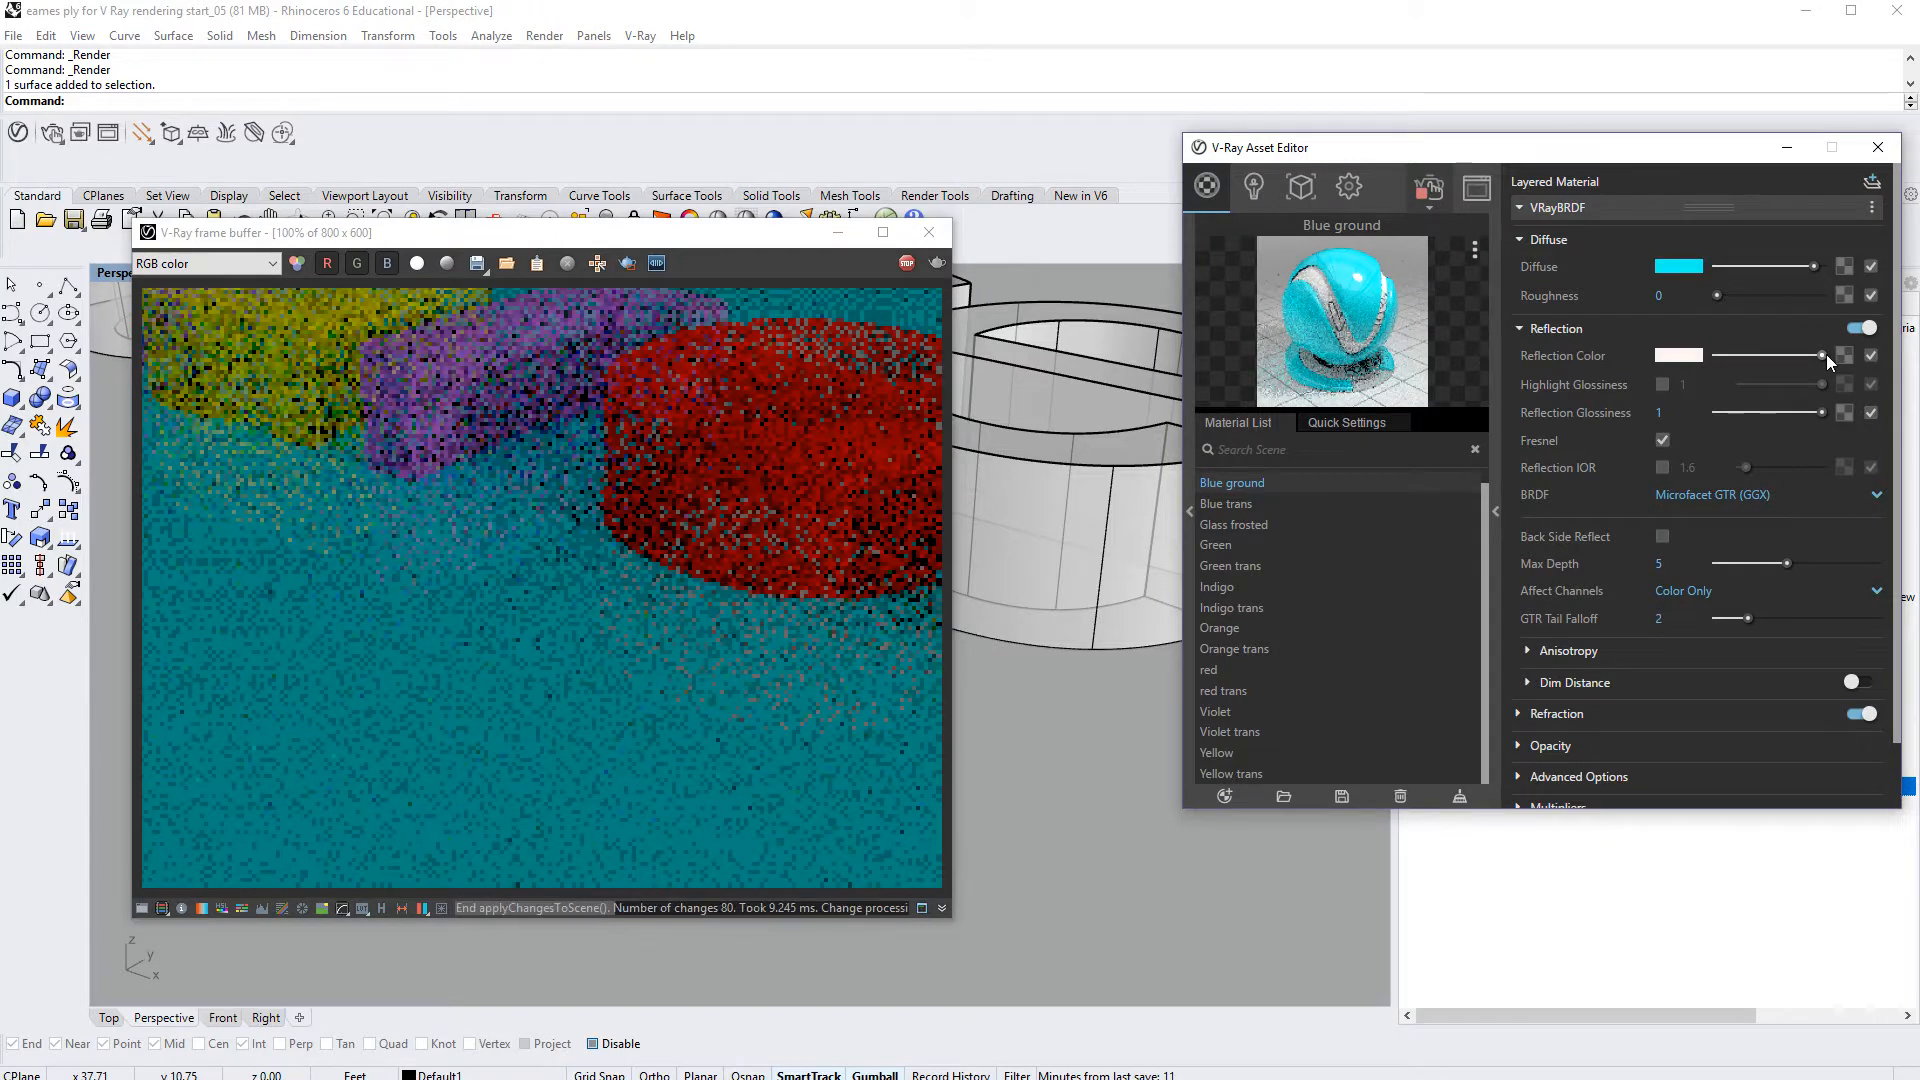
left_click(1666, 384)
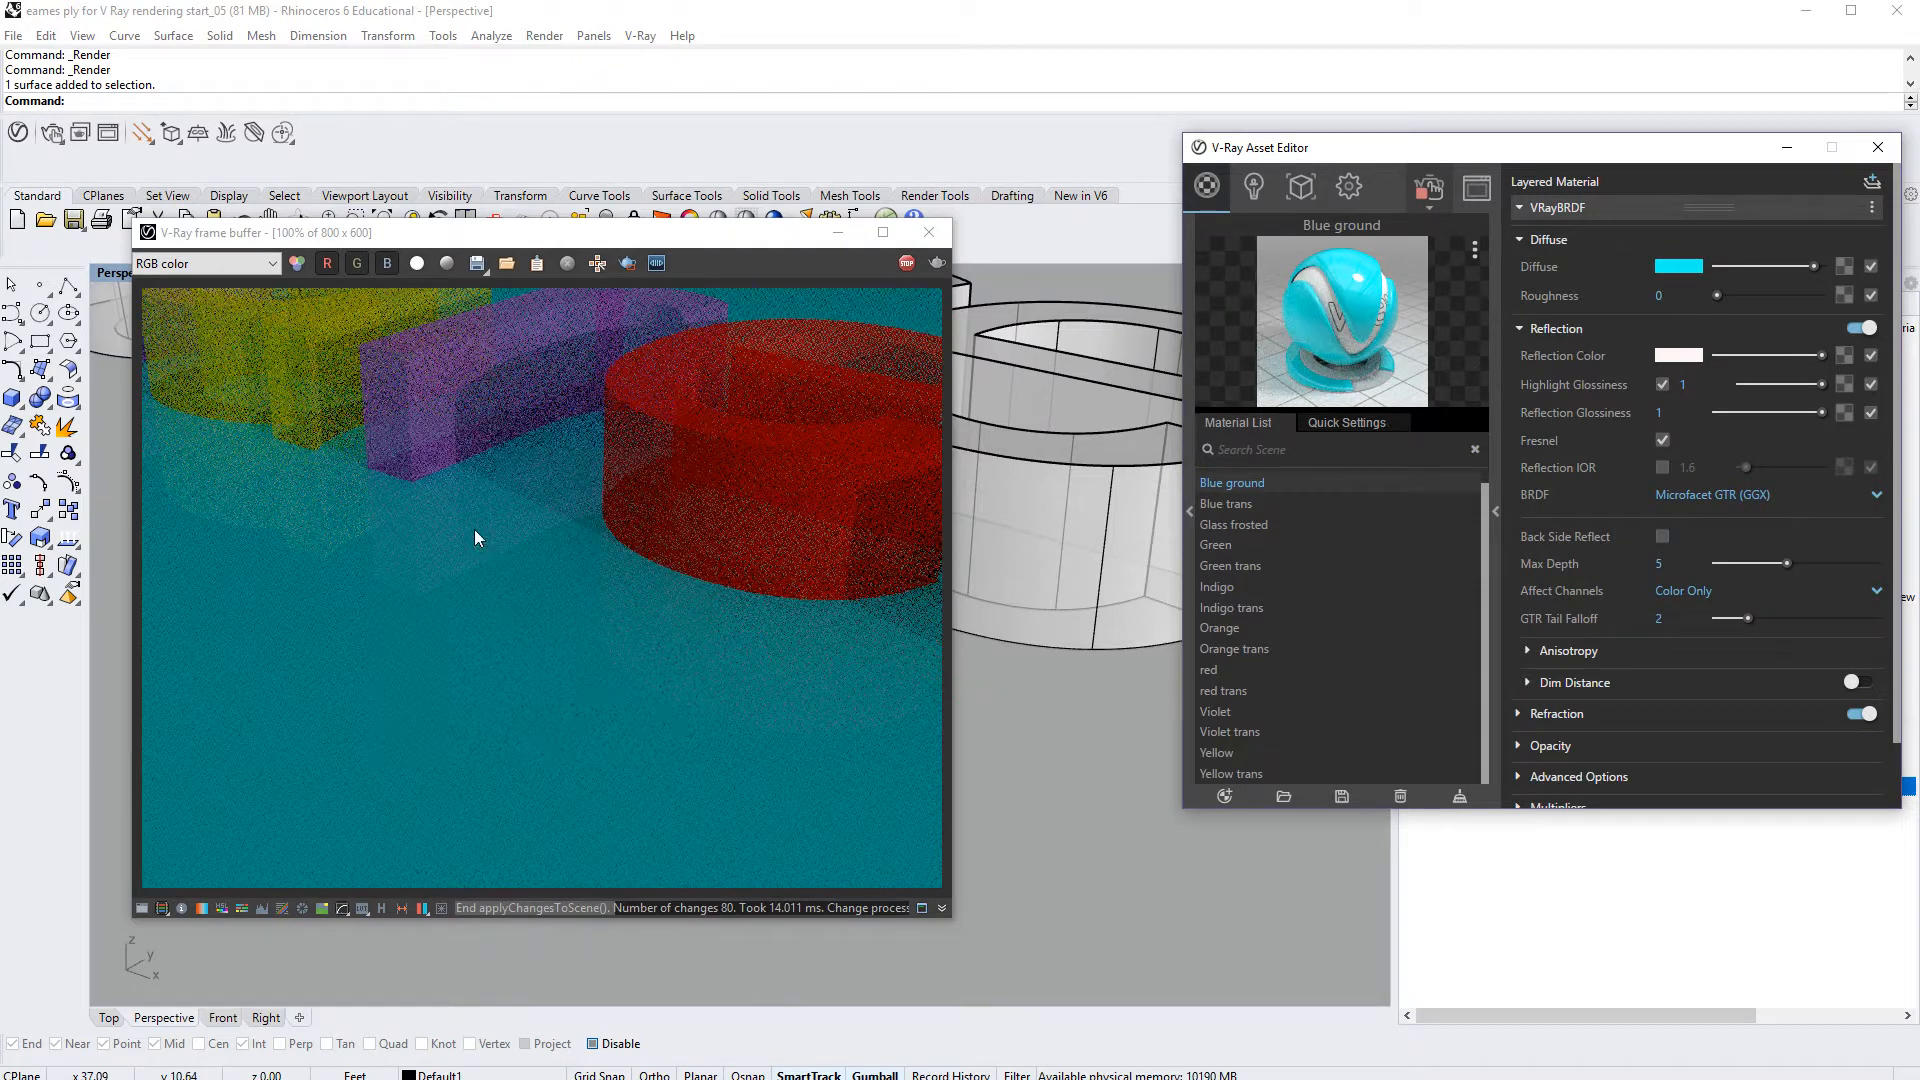
right_click_drag(1119, 897, 1043, 870)
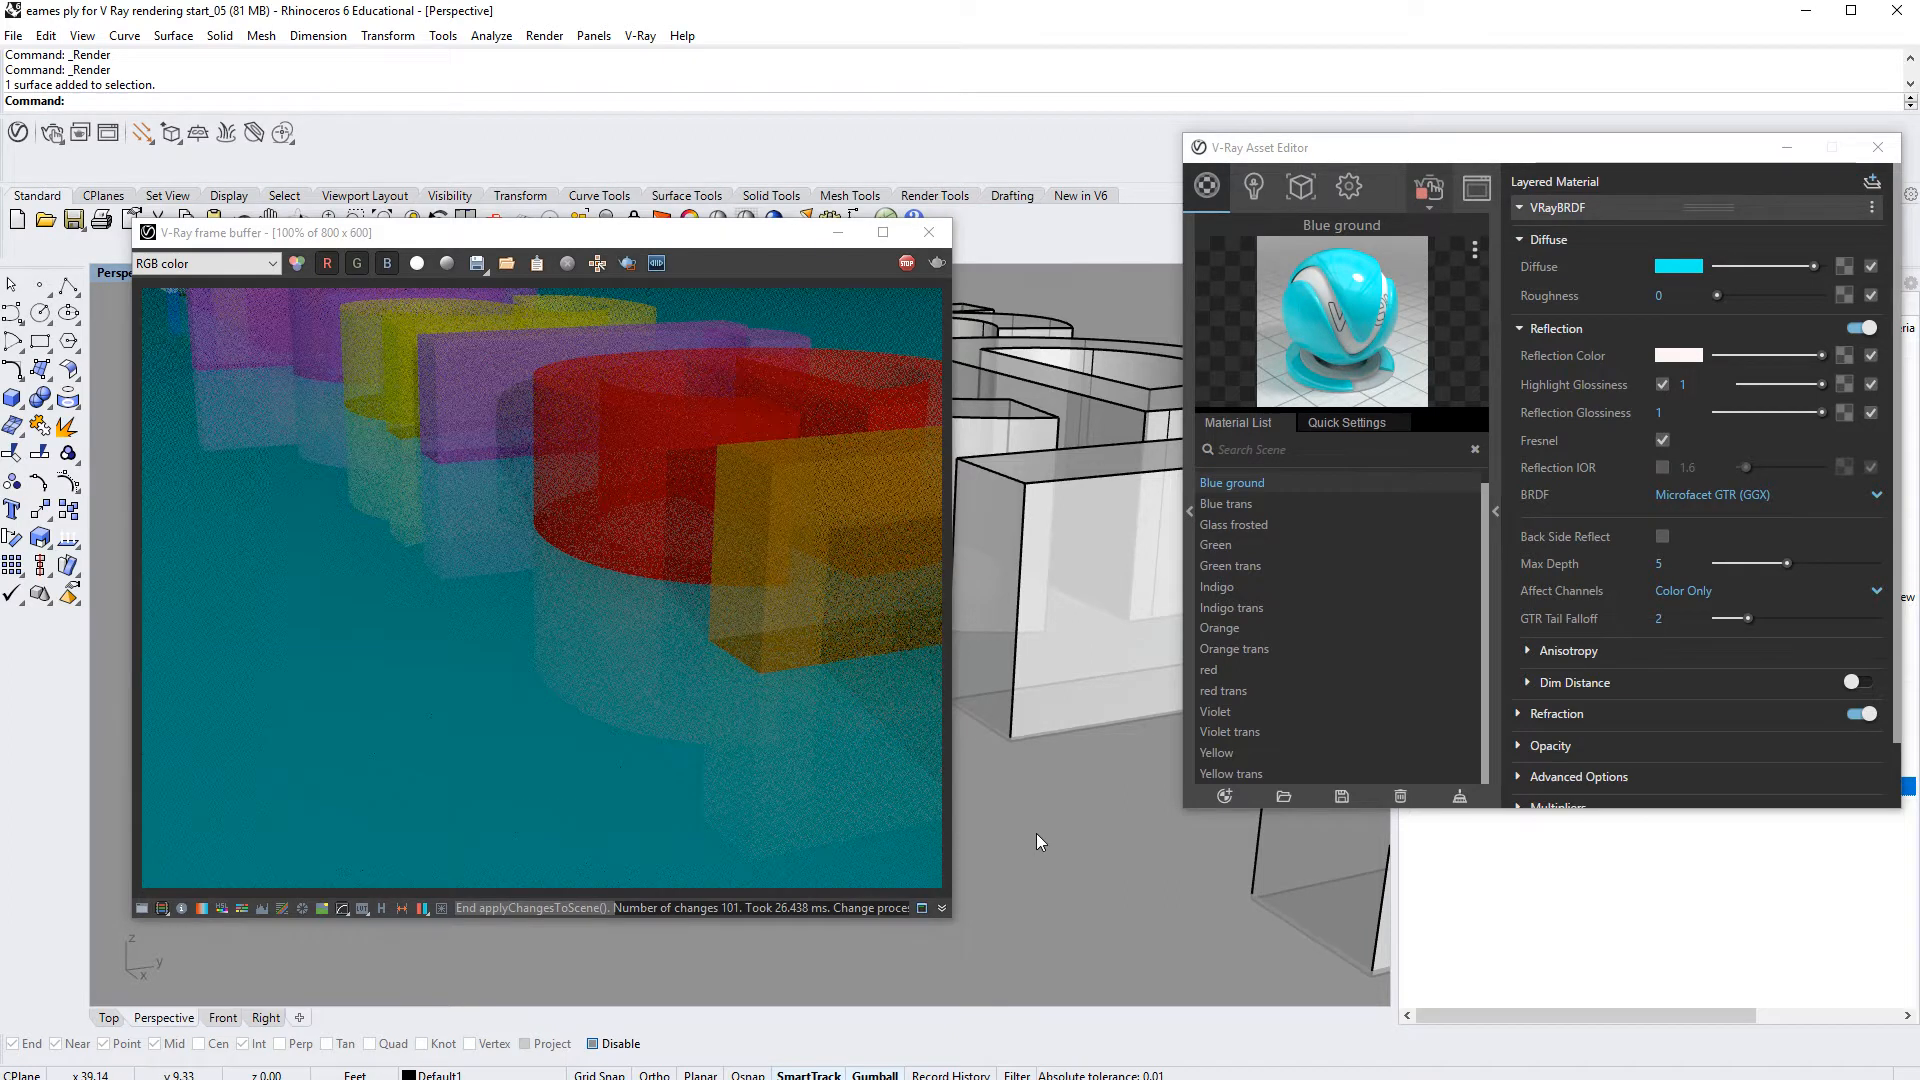
right_click_drag(1035, 832, 1040, 676)
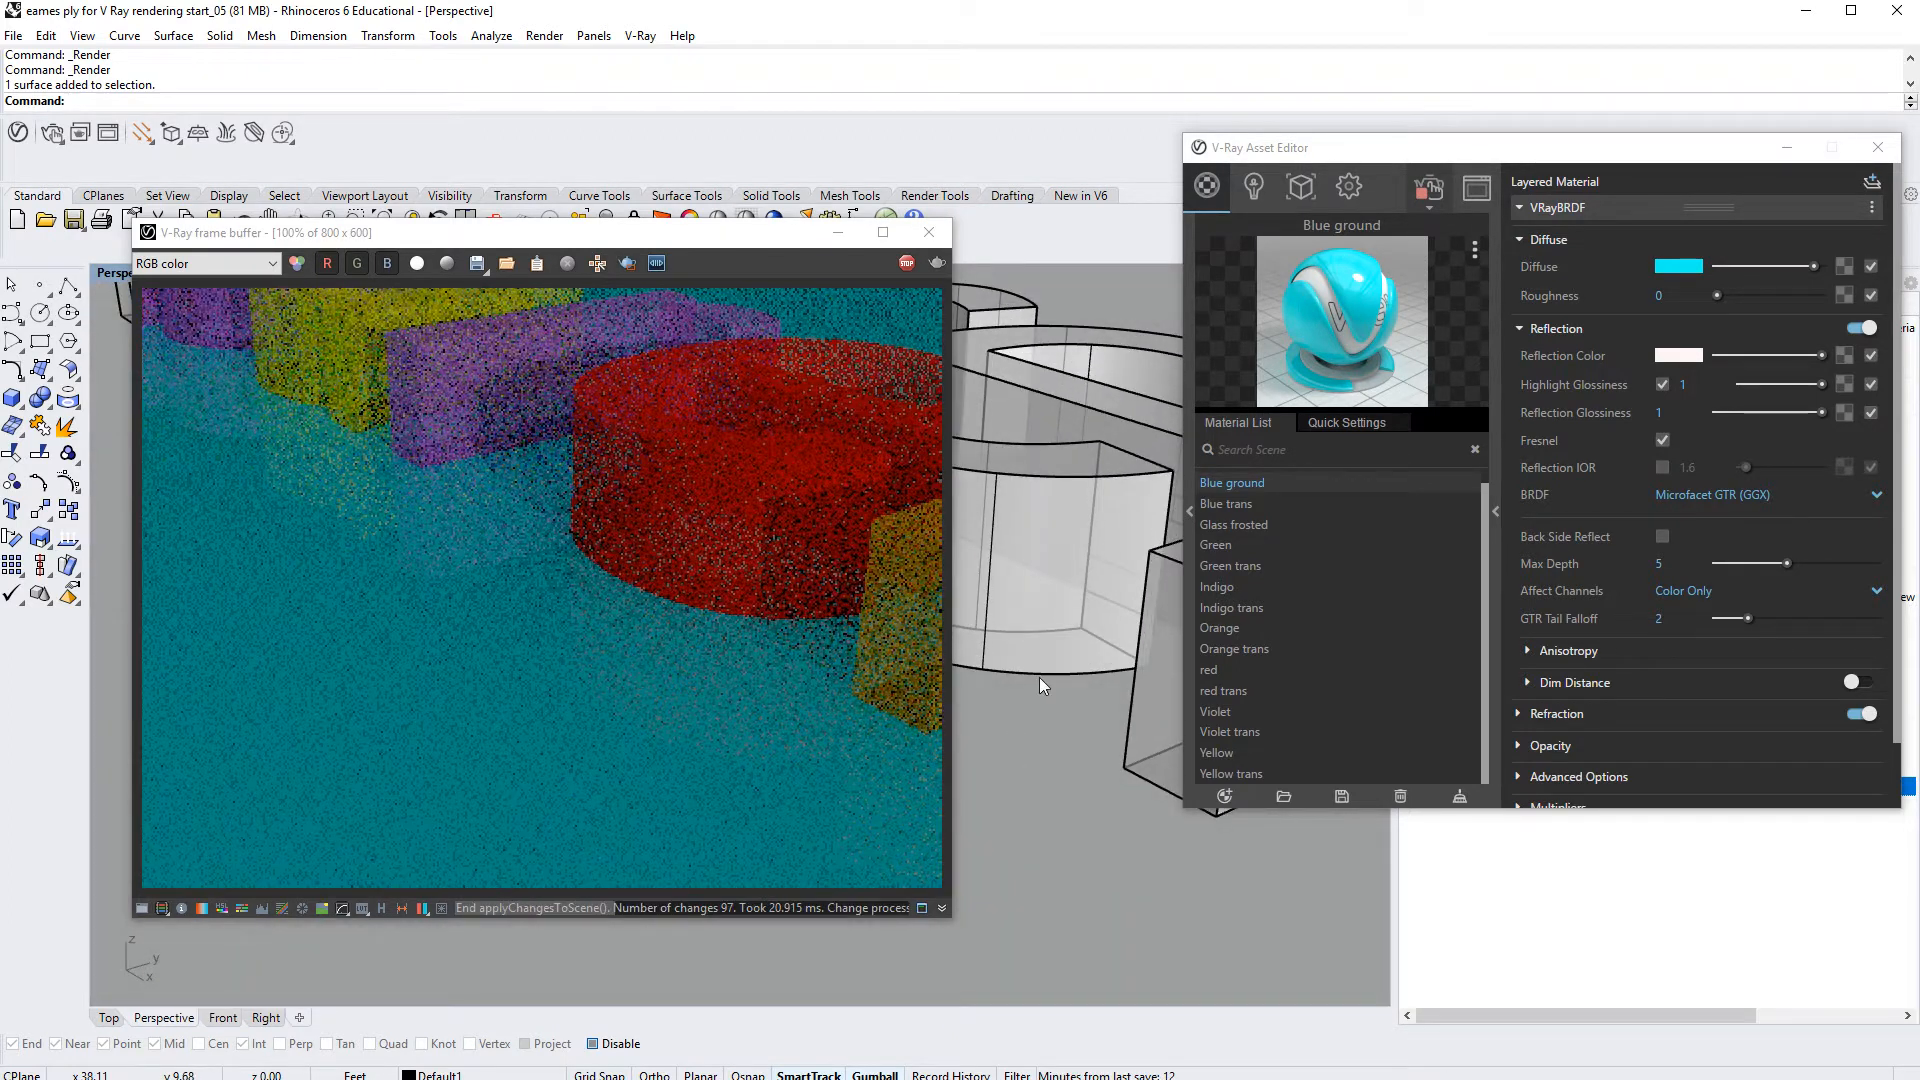
right_click_drag(1098, 779, 1119, 866)
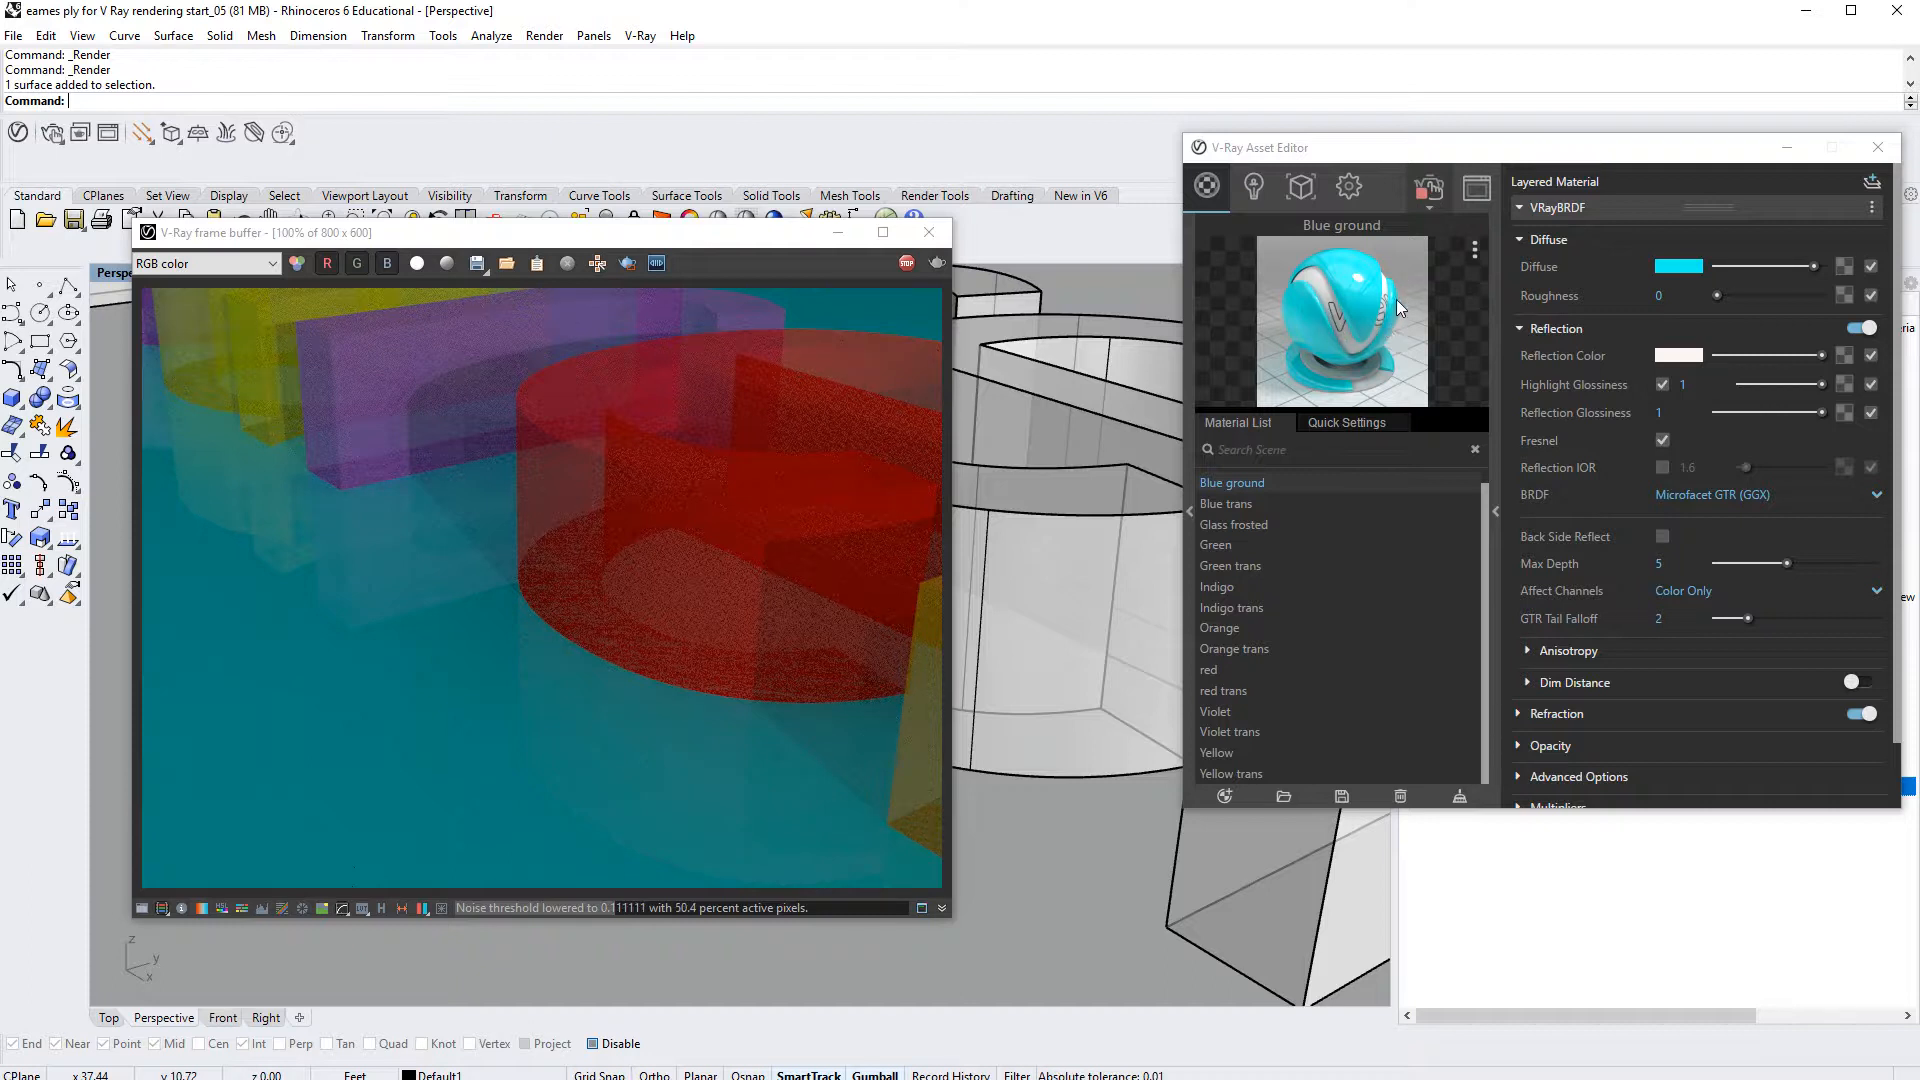
Step: Try enabling the Blue ground material's Reflection IOR of 1.6, disable it again and check the reflections along the whole lettering
left_click(1663, 468)
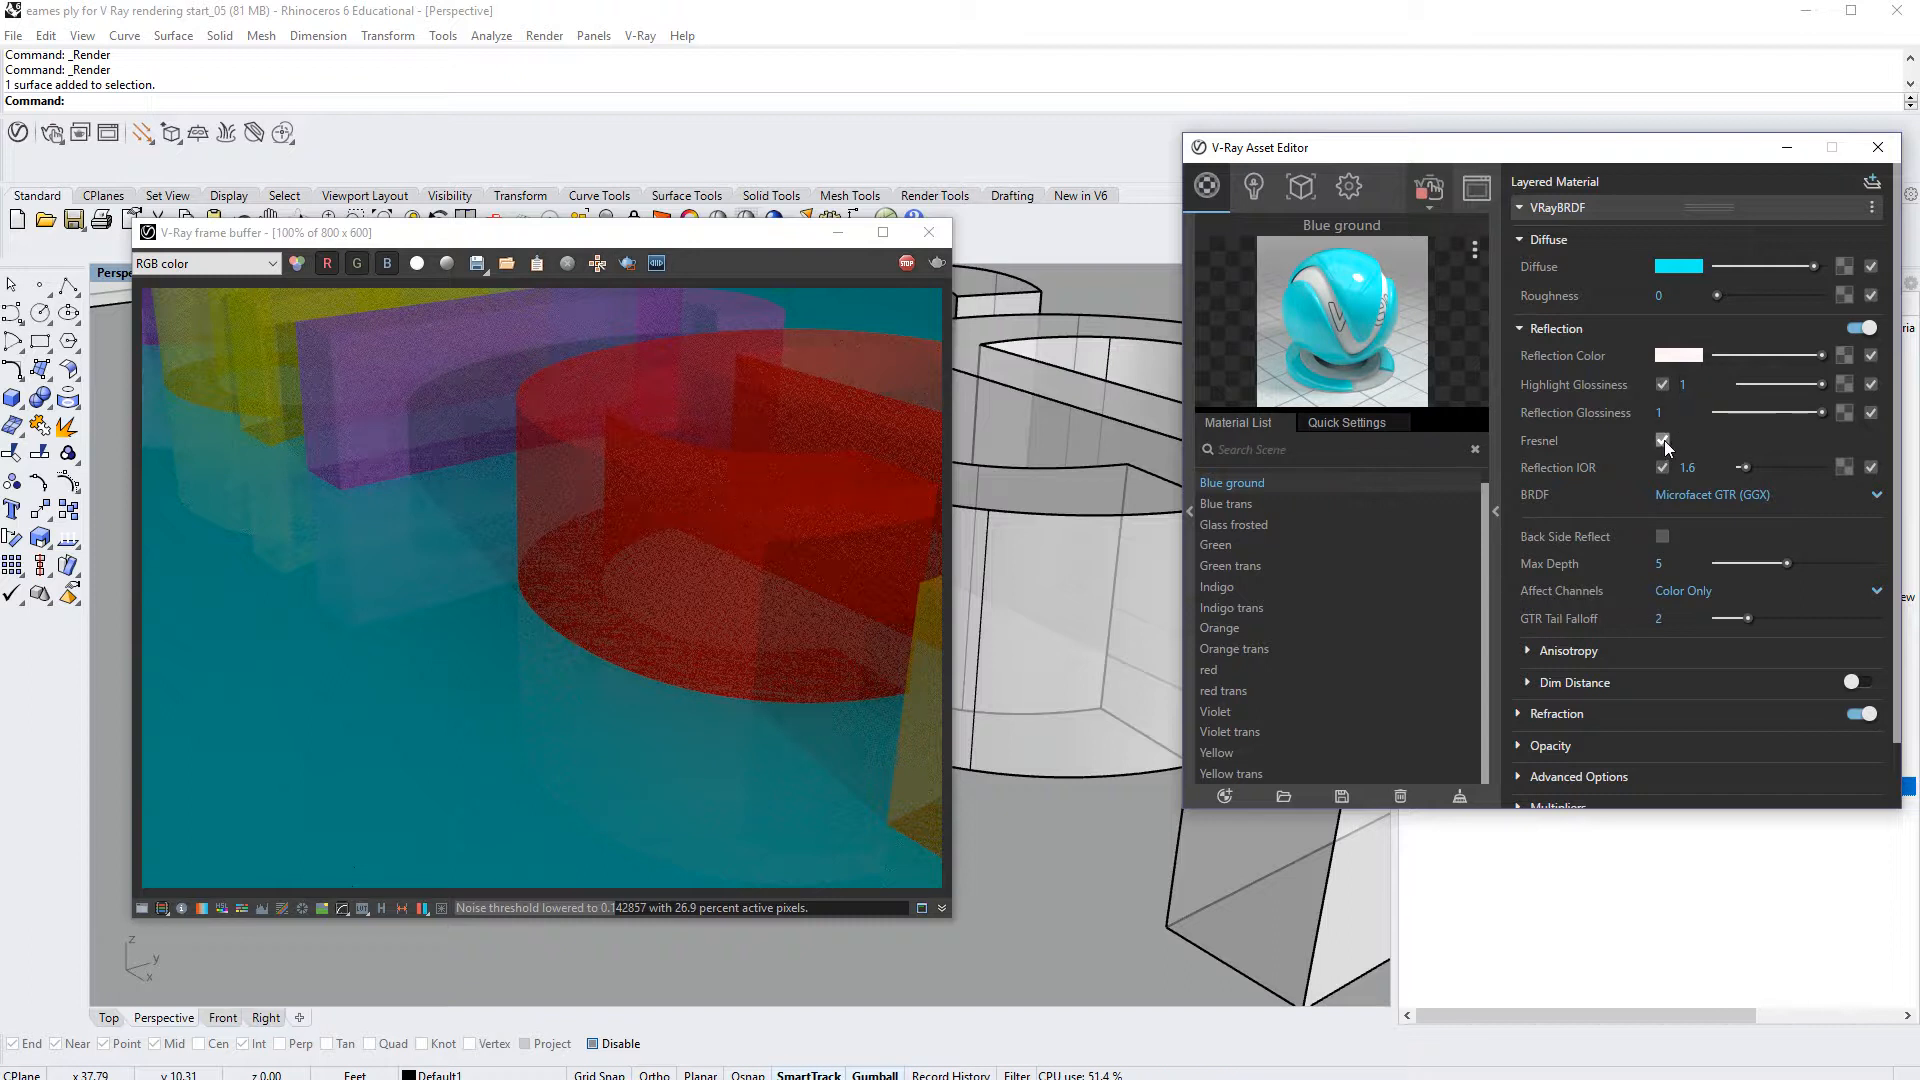
left_click(1660, 465)
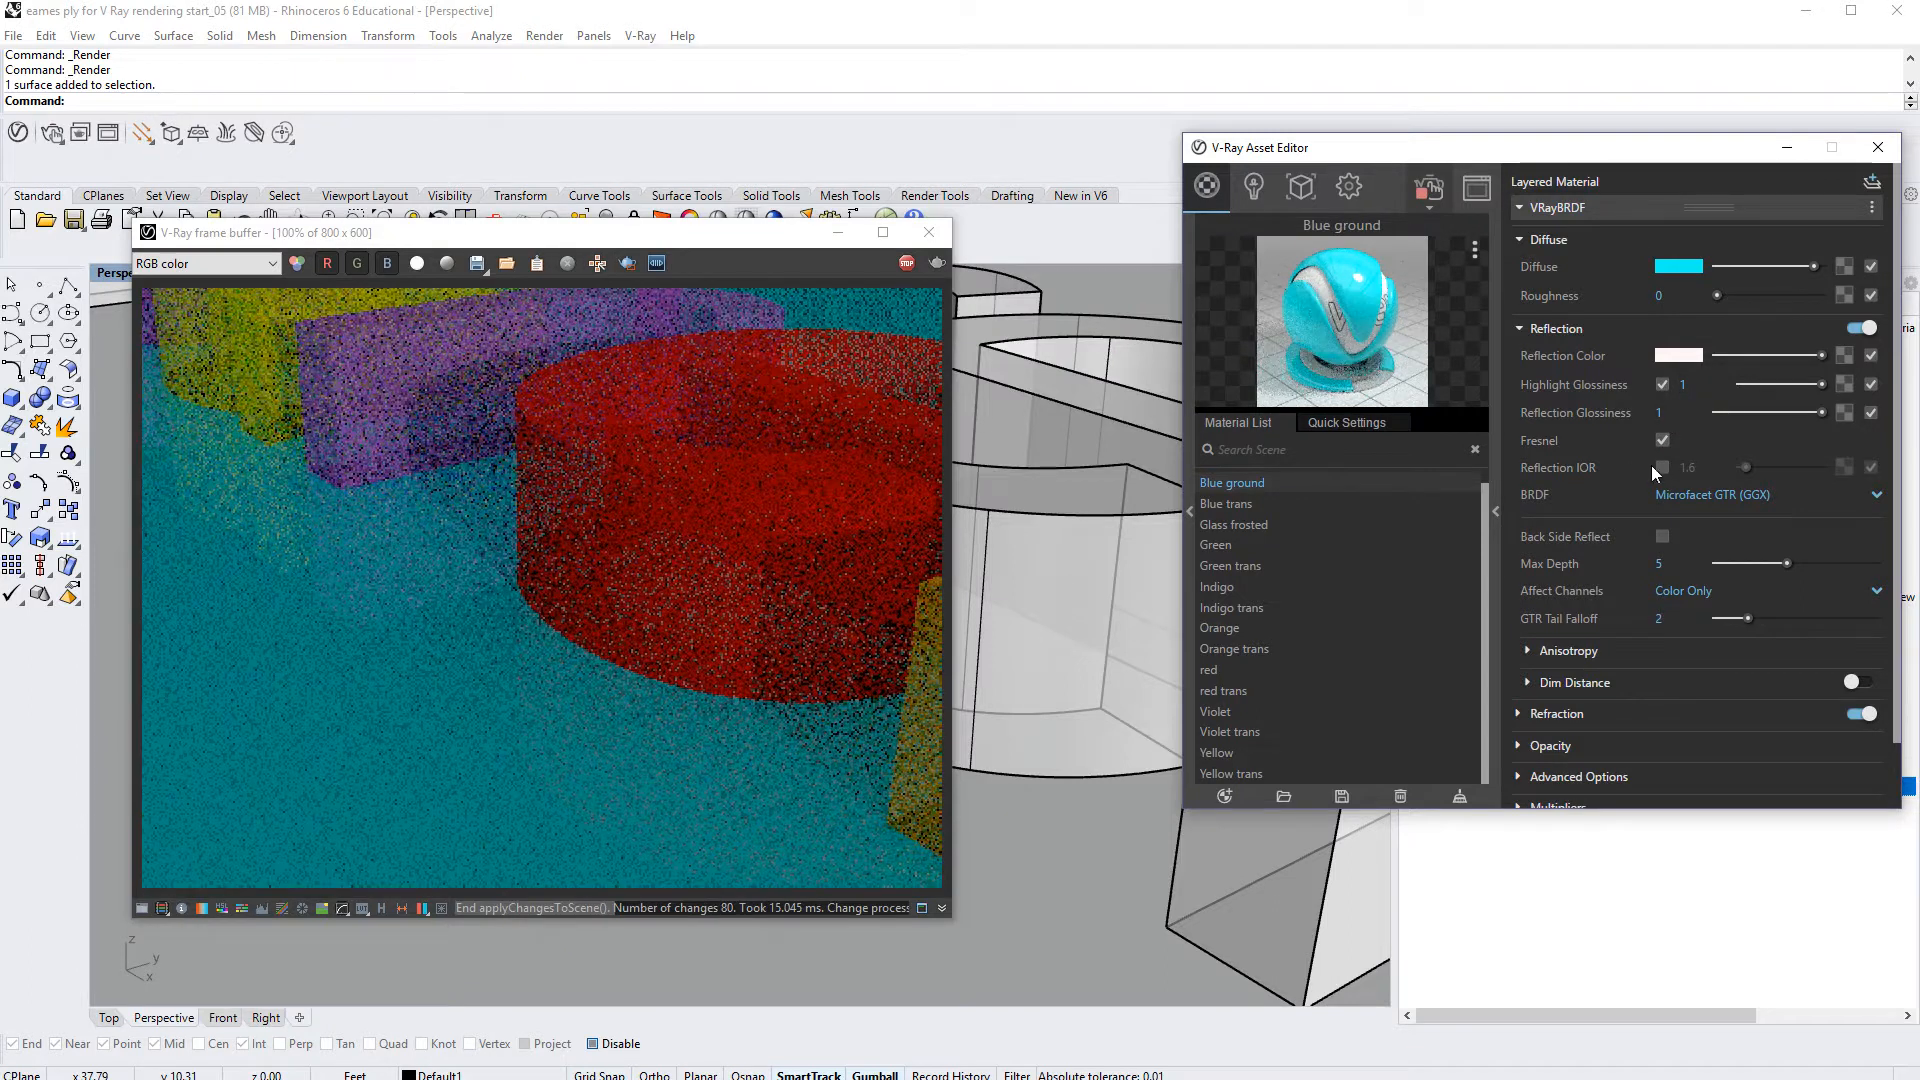
scroll(1006, 646, "down", 2)
scroll(1006, 646, "down", 3)
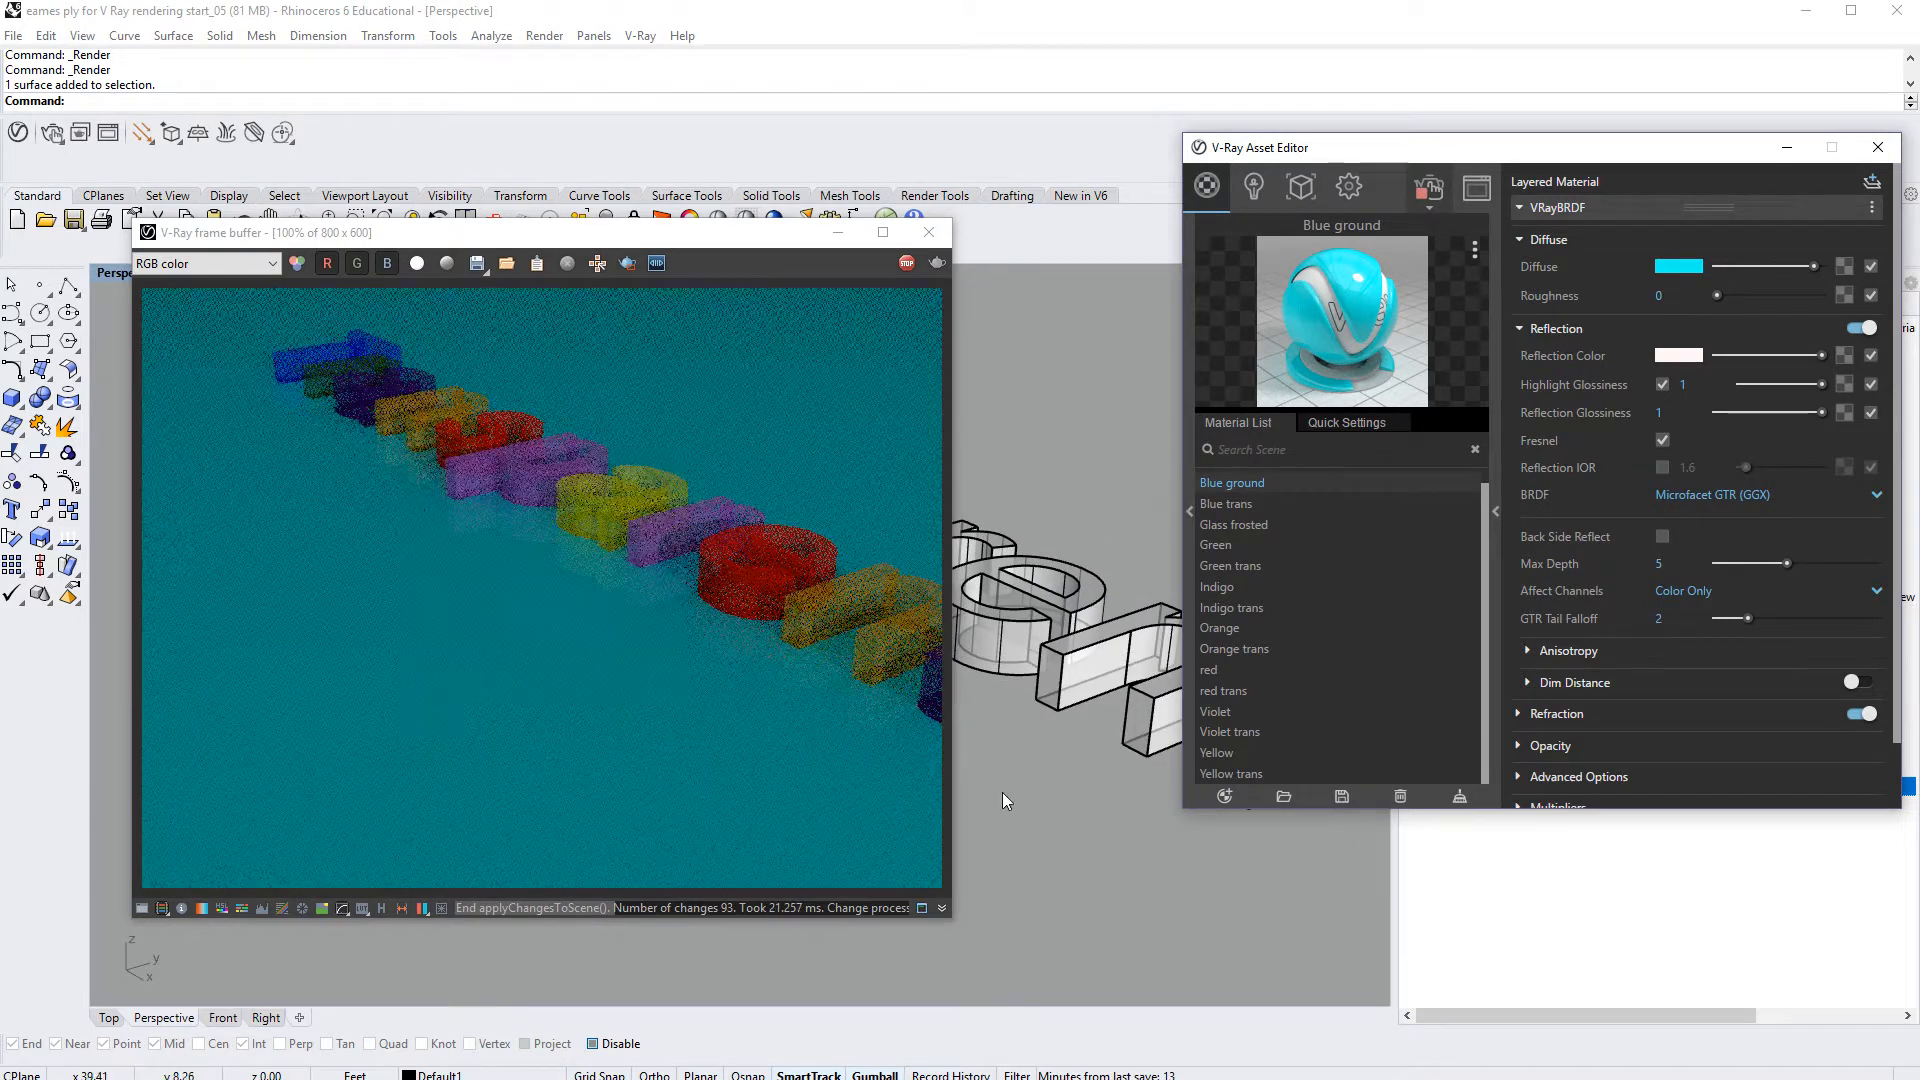
right_click_drag(1106, 802, 966, 752)
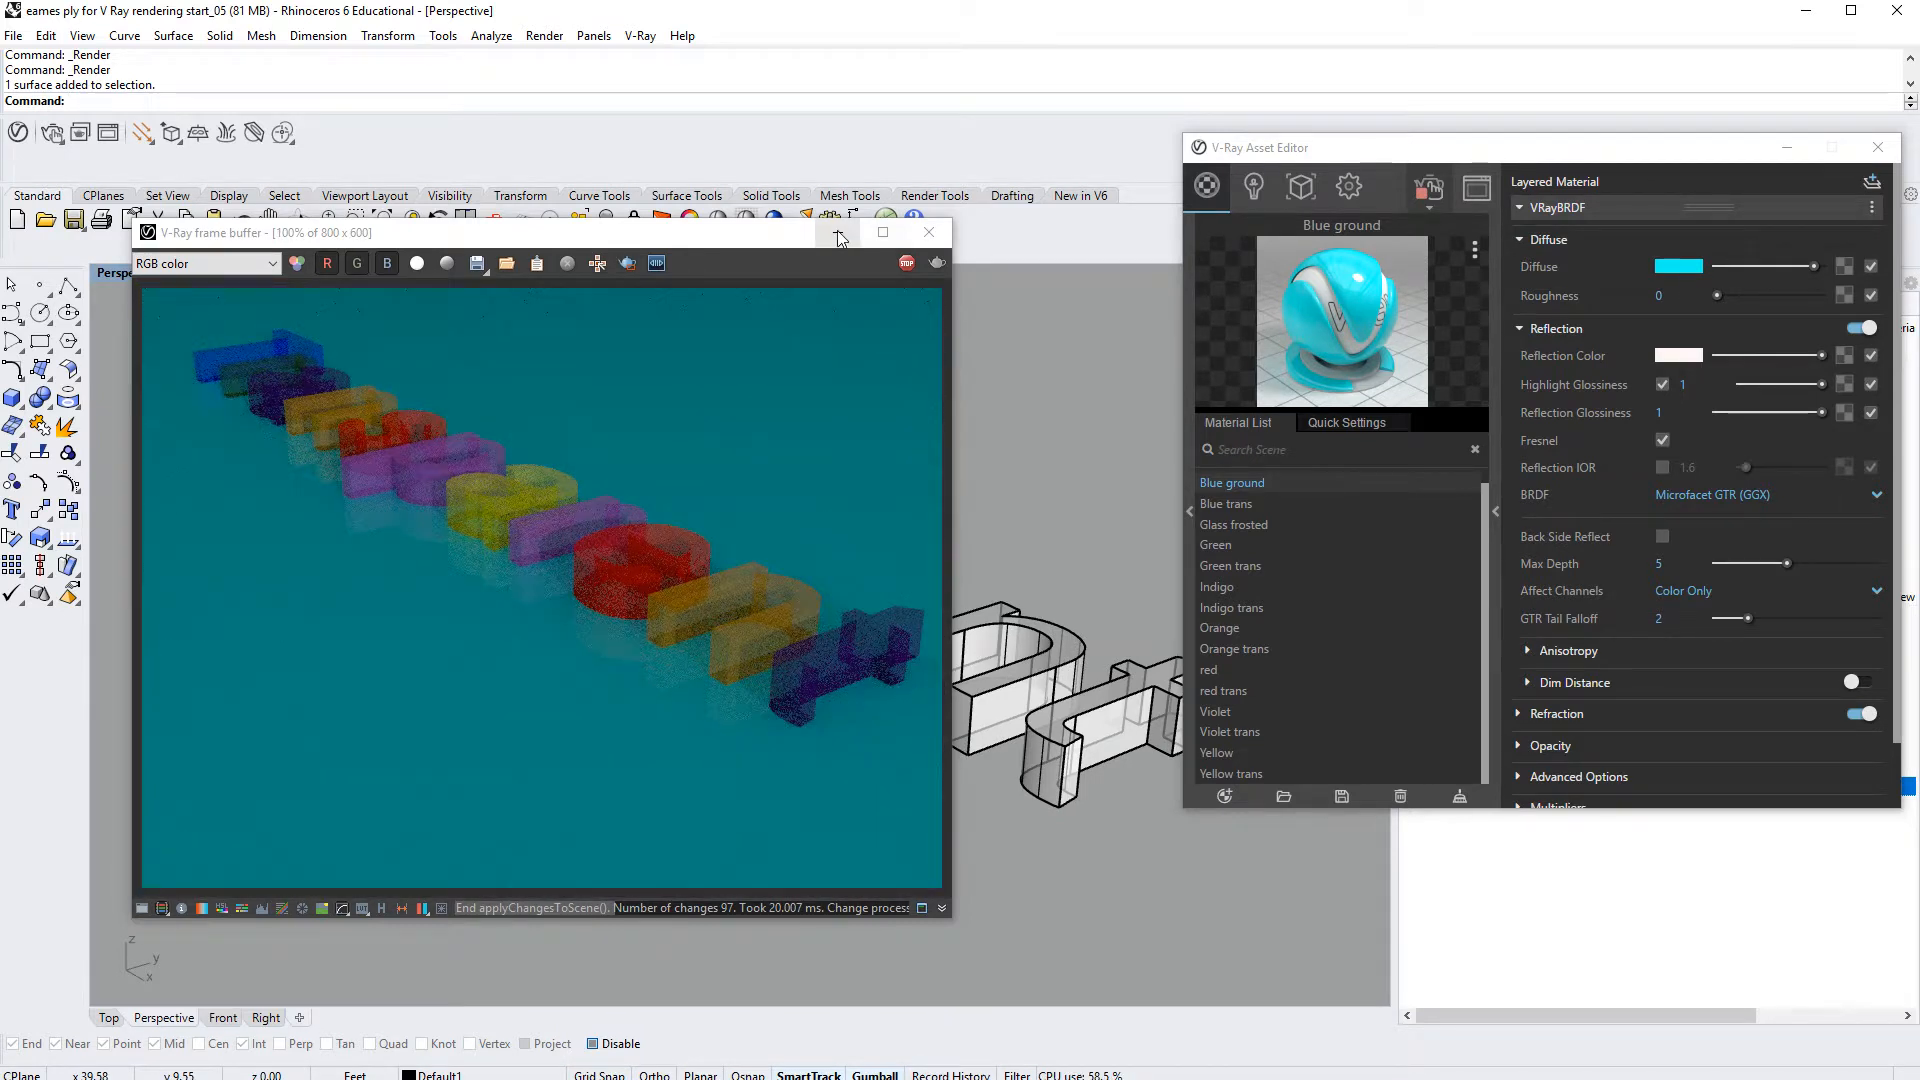
Step: Minimize the frame buffer and place the solid text "Reflect" in Arial, 2 ft high and 0.5 thick, in front of the Transparent lettering
left_click(837, 231)
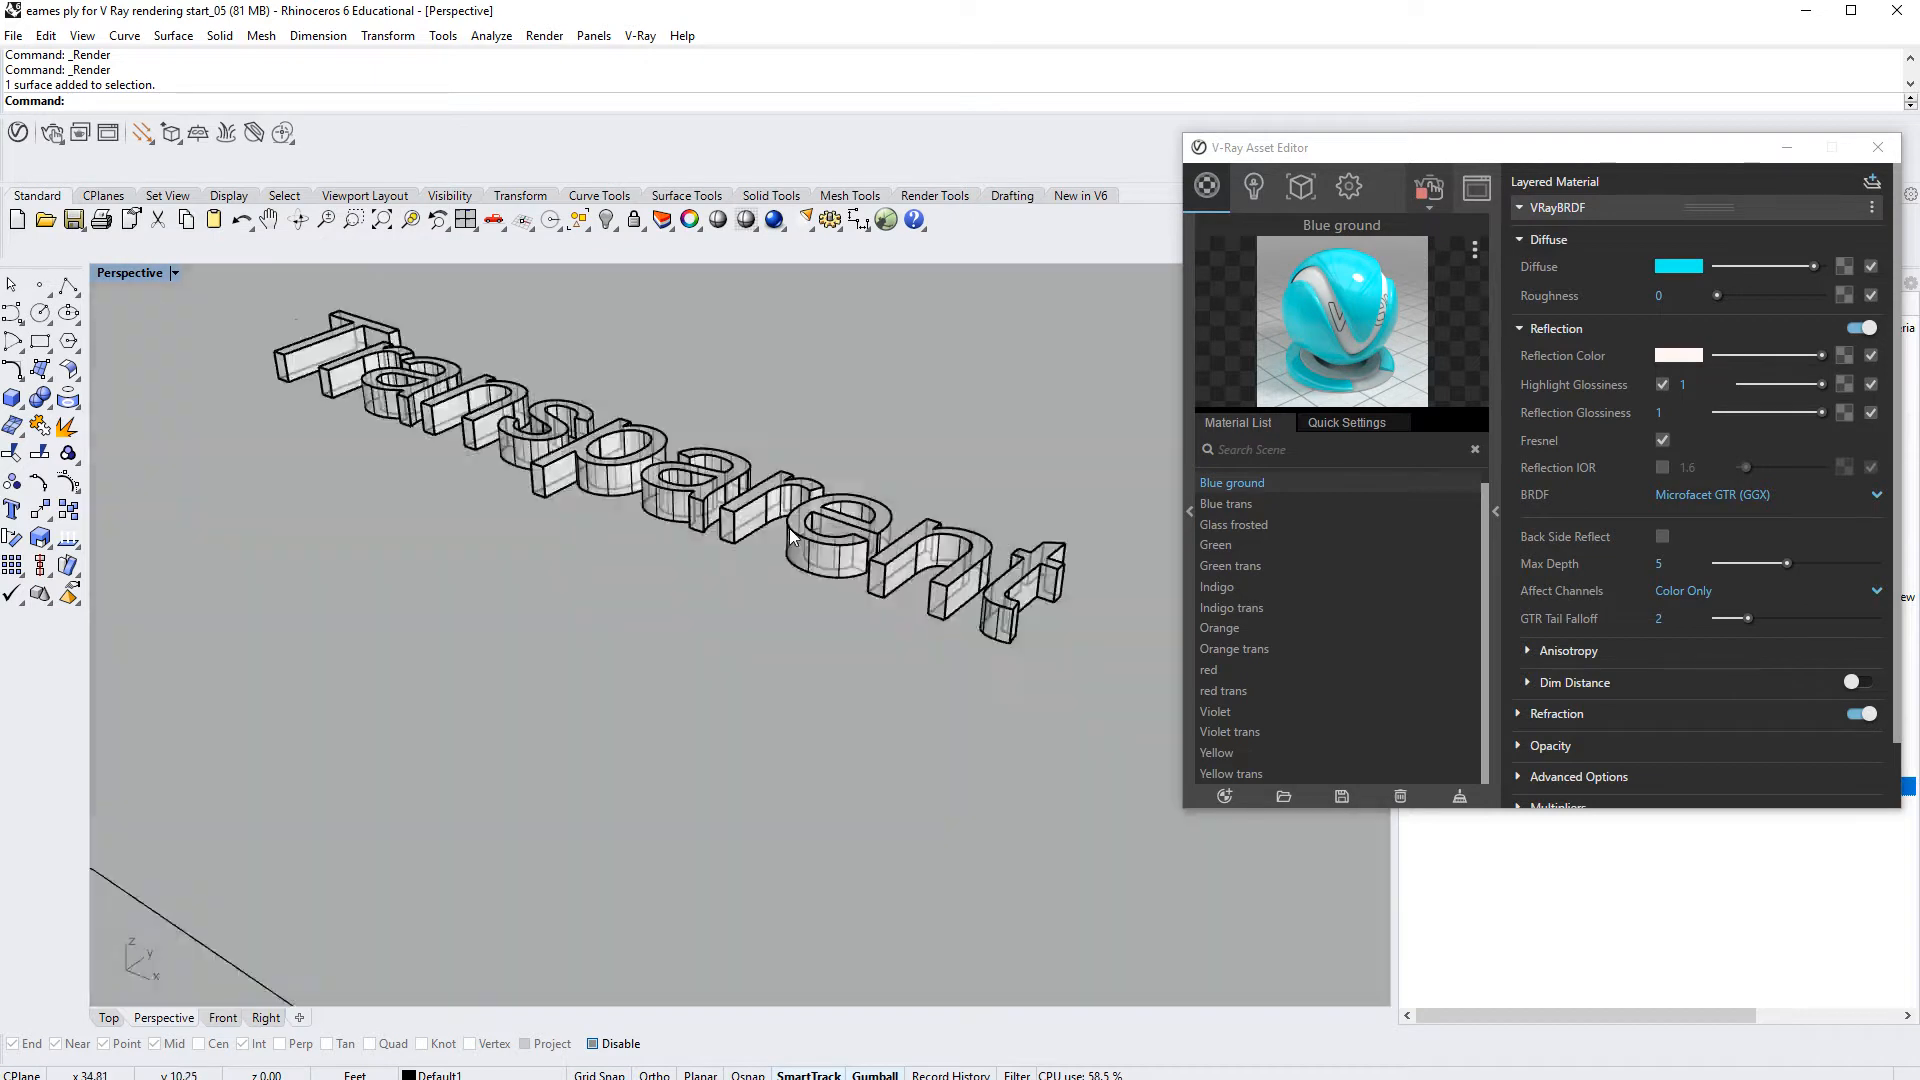
right_click_drag(789, 528, 616, 884)
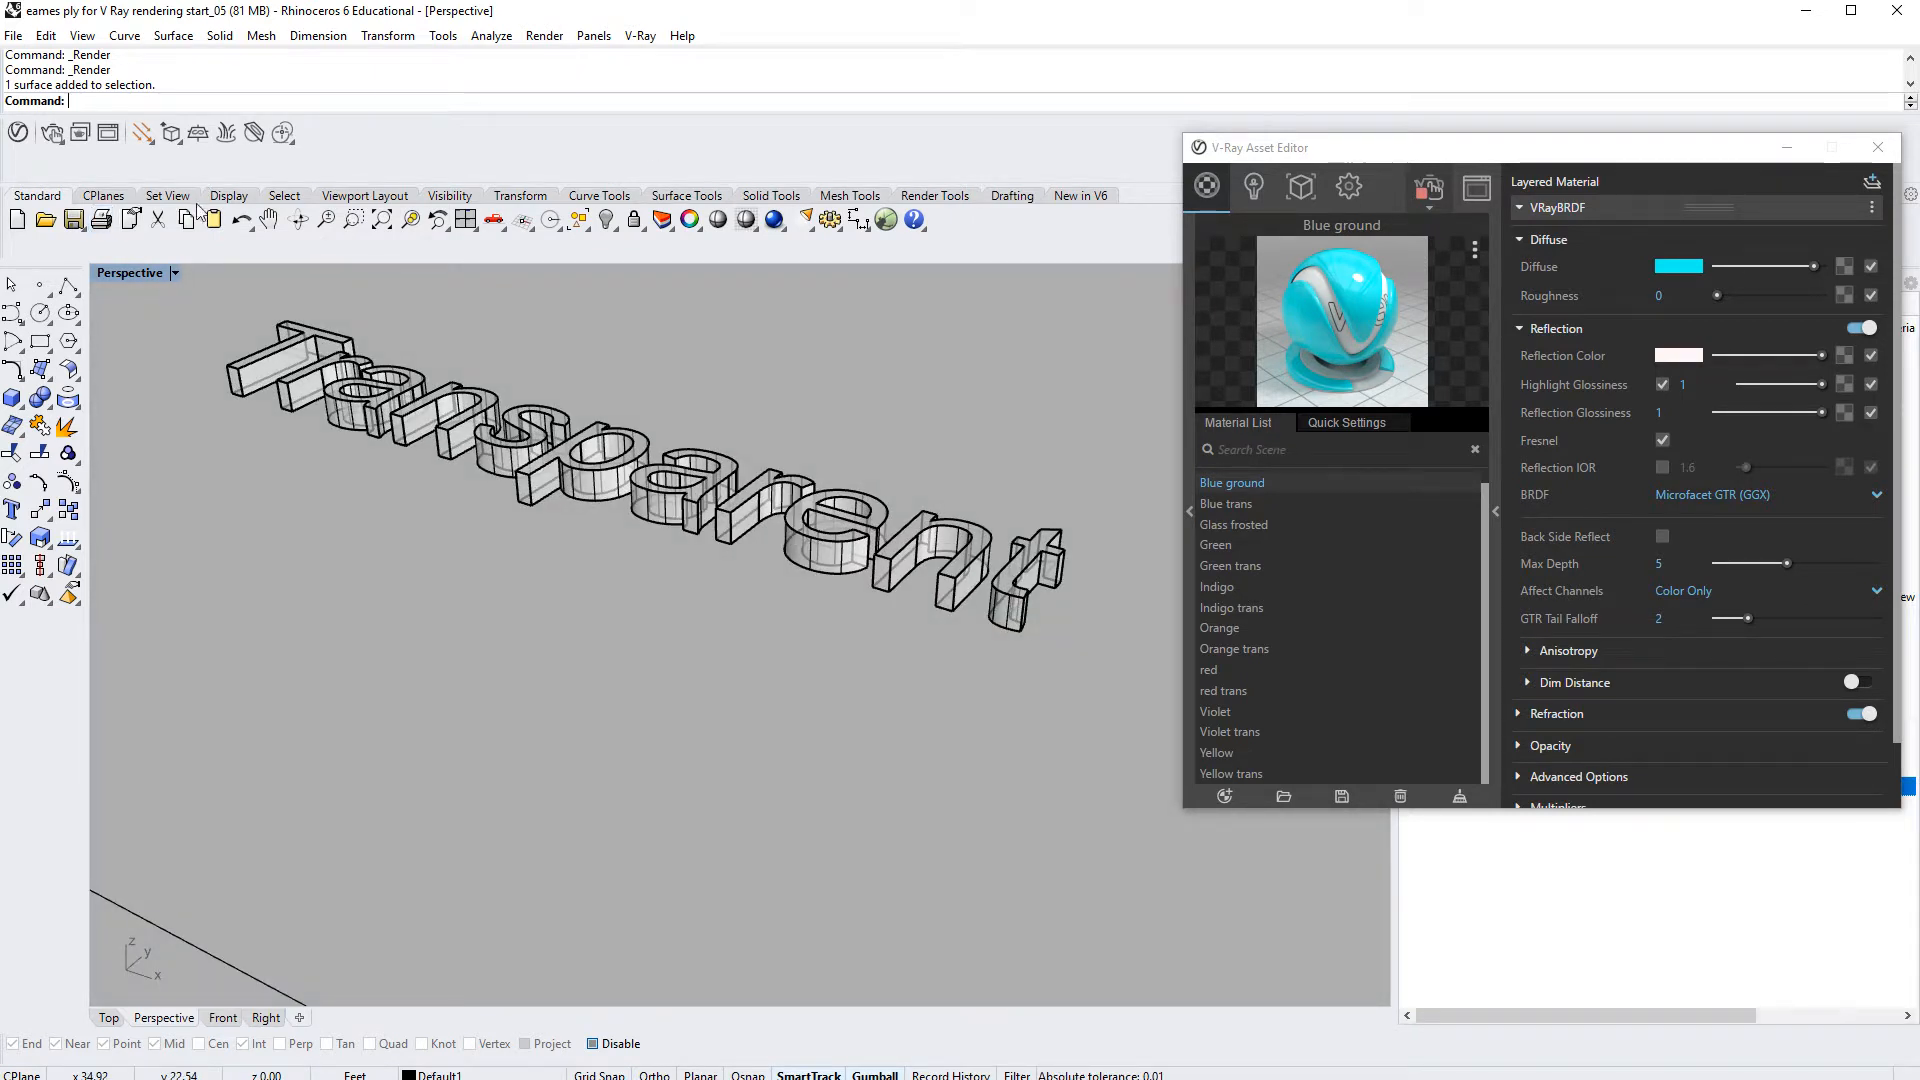
left_click(12, 510)
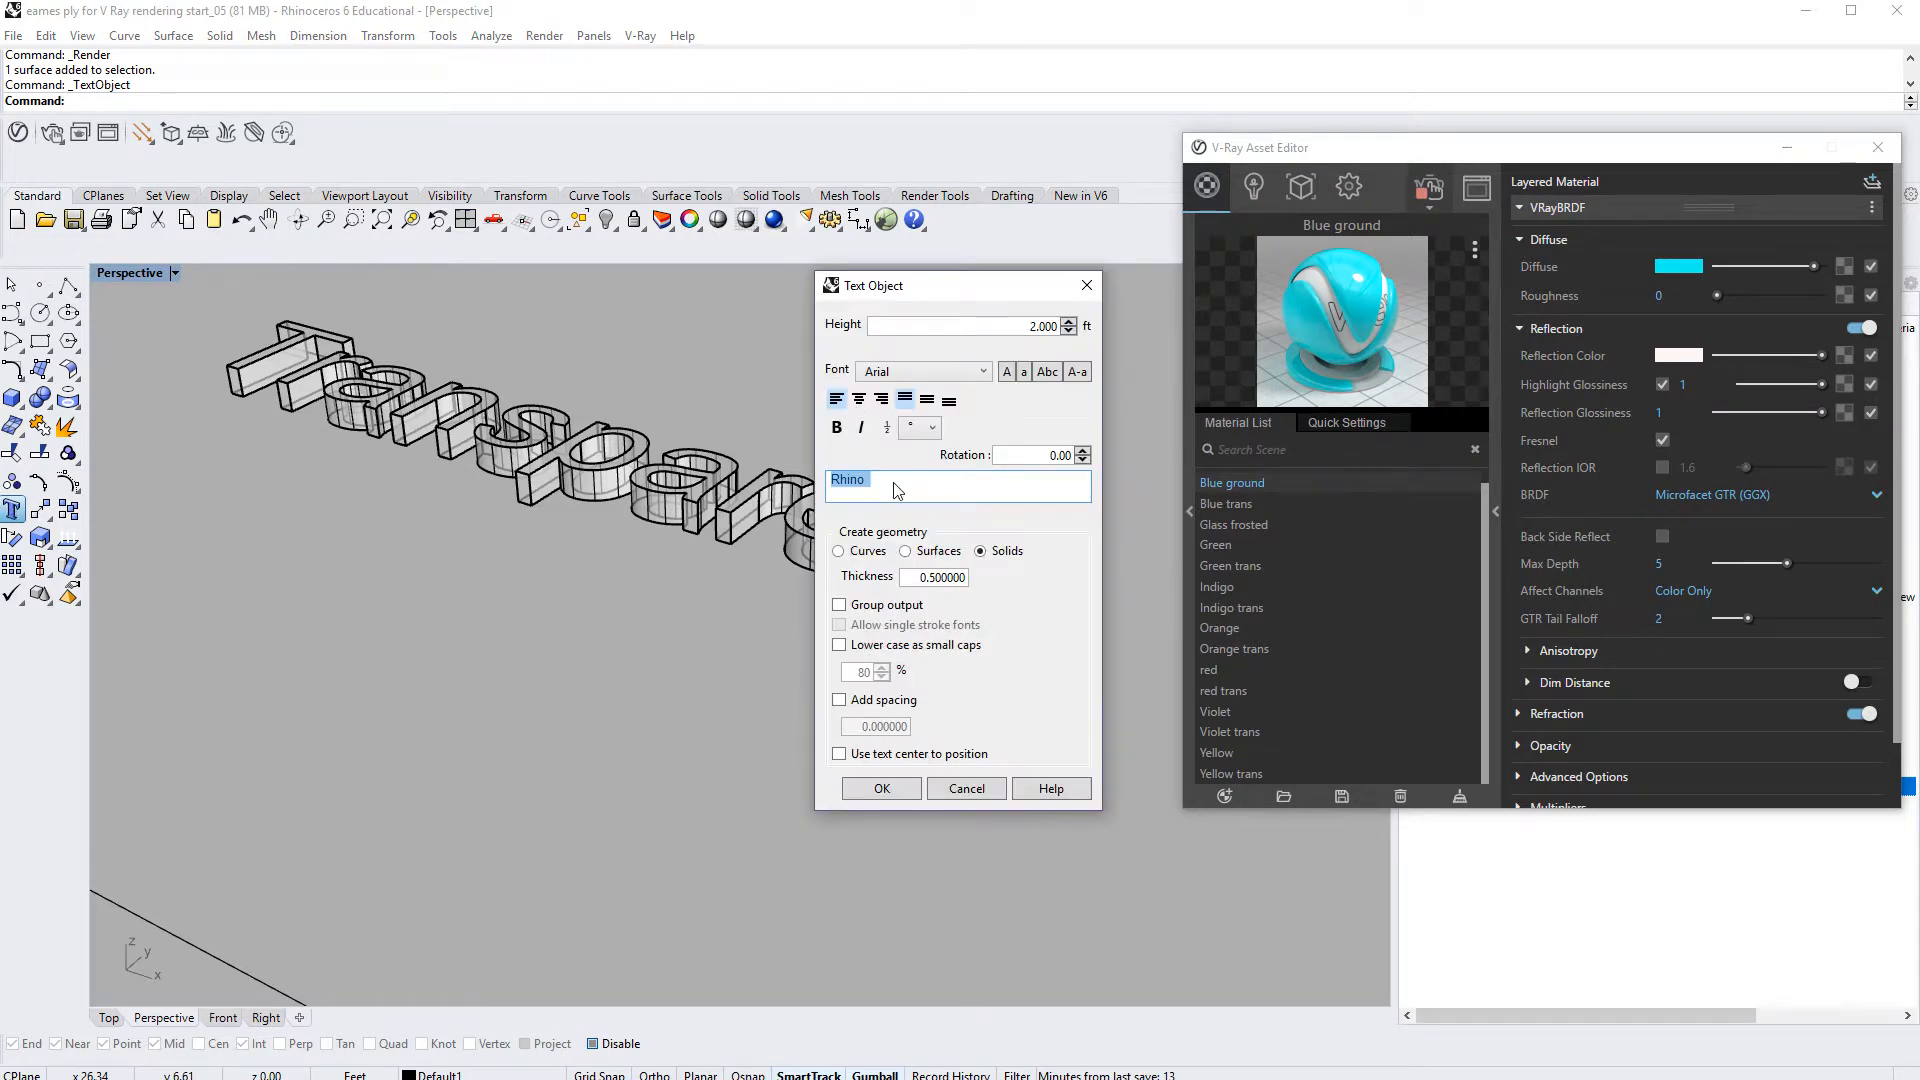
type("Re")
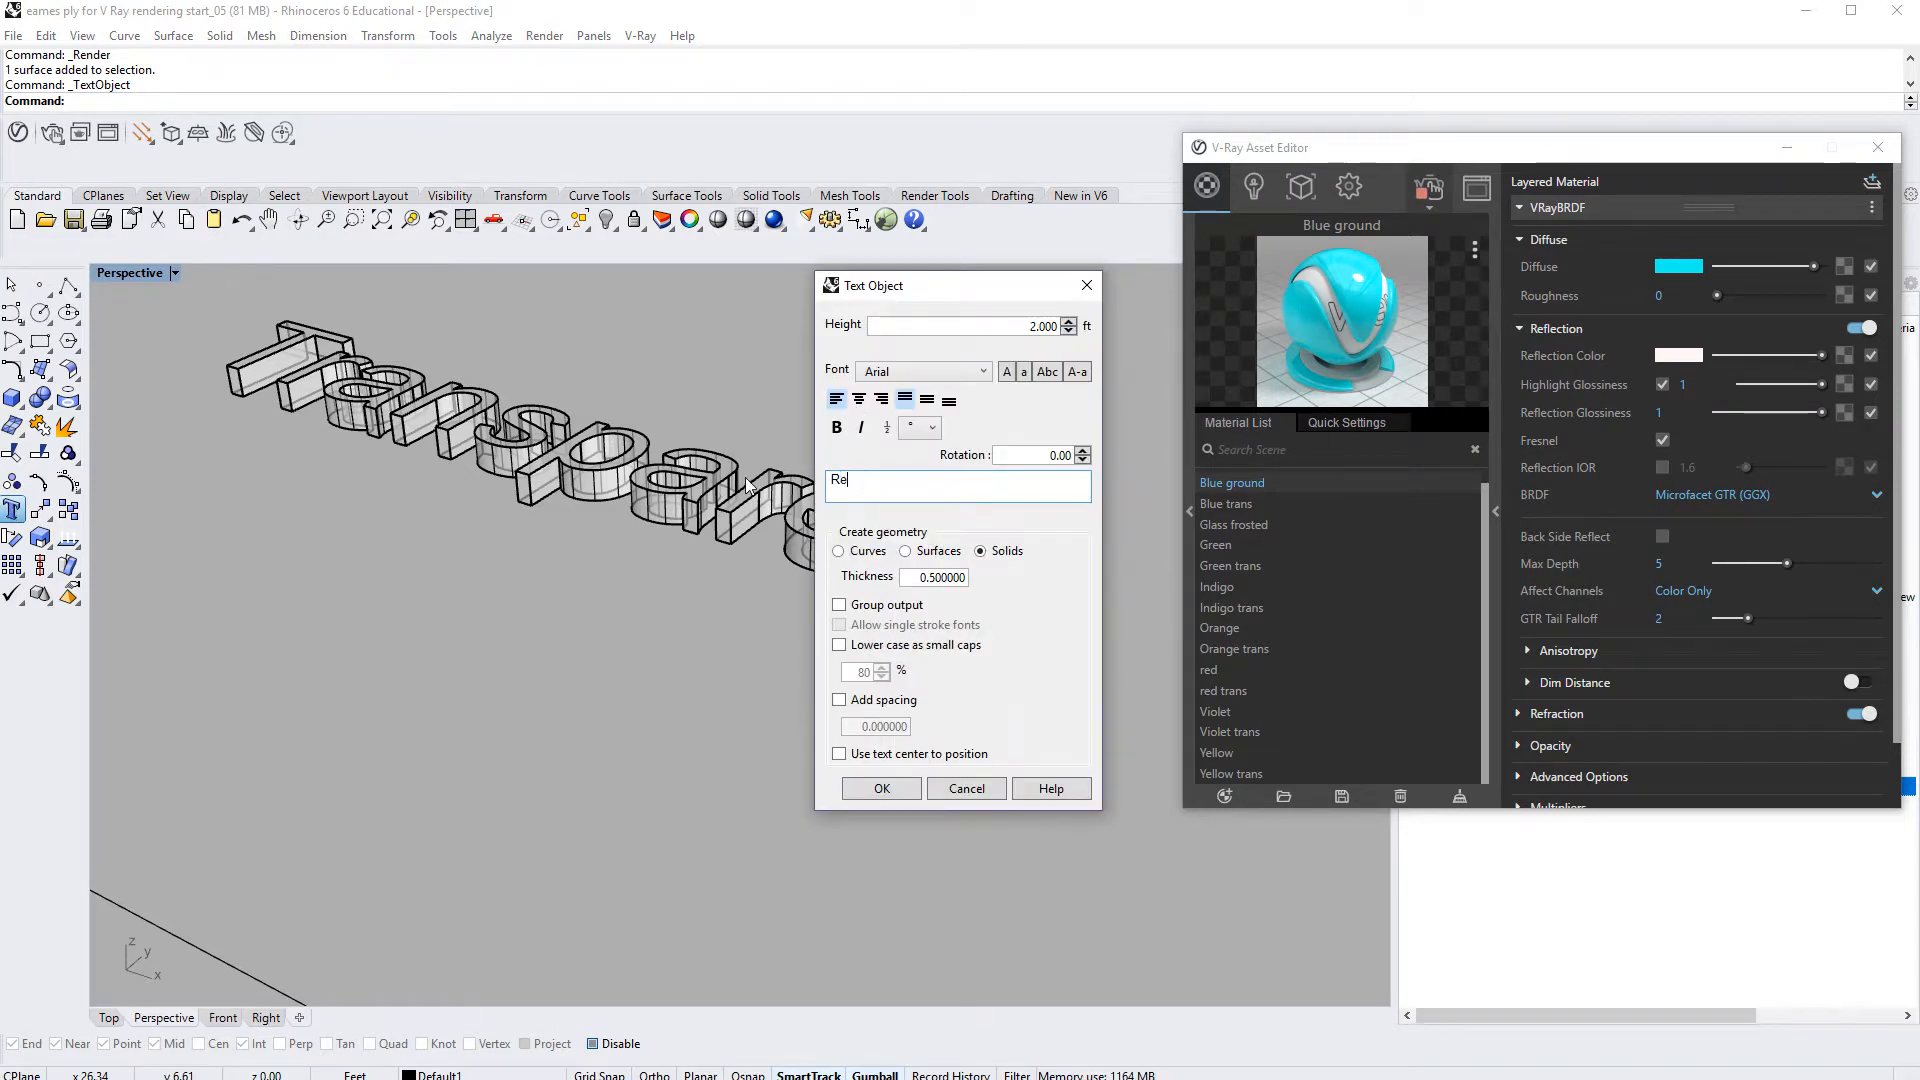
type("flect")
left_click(884, 787)
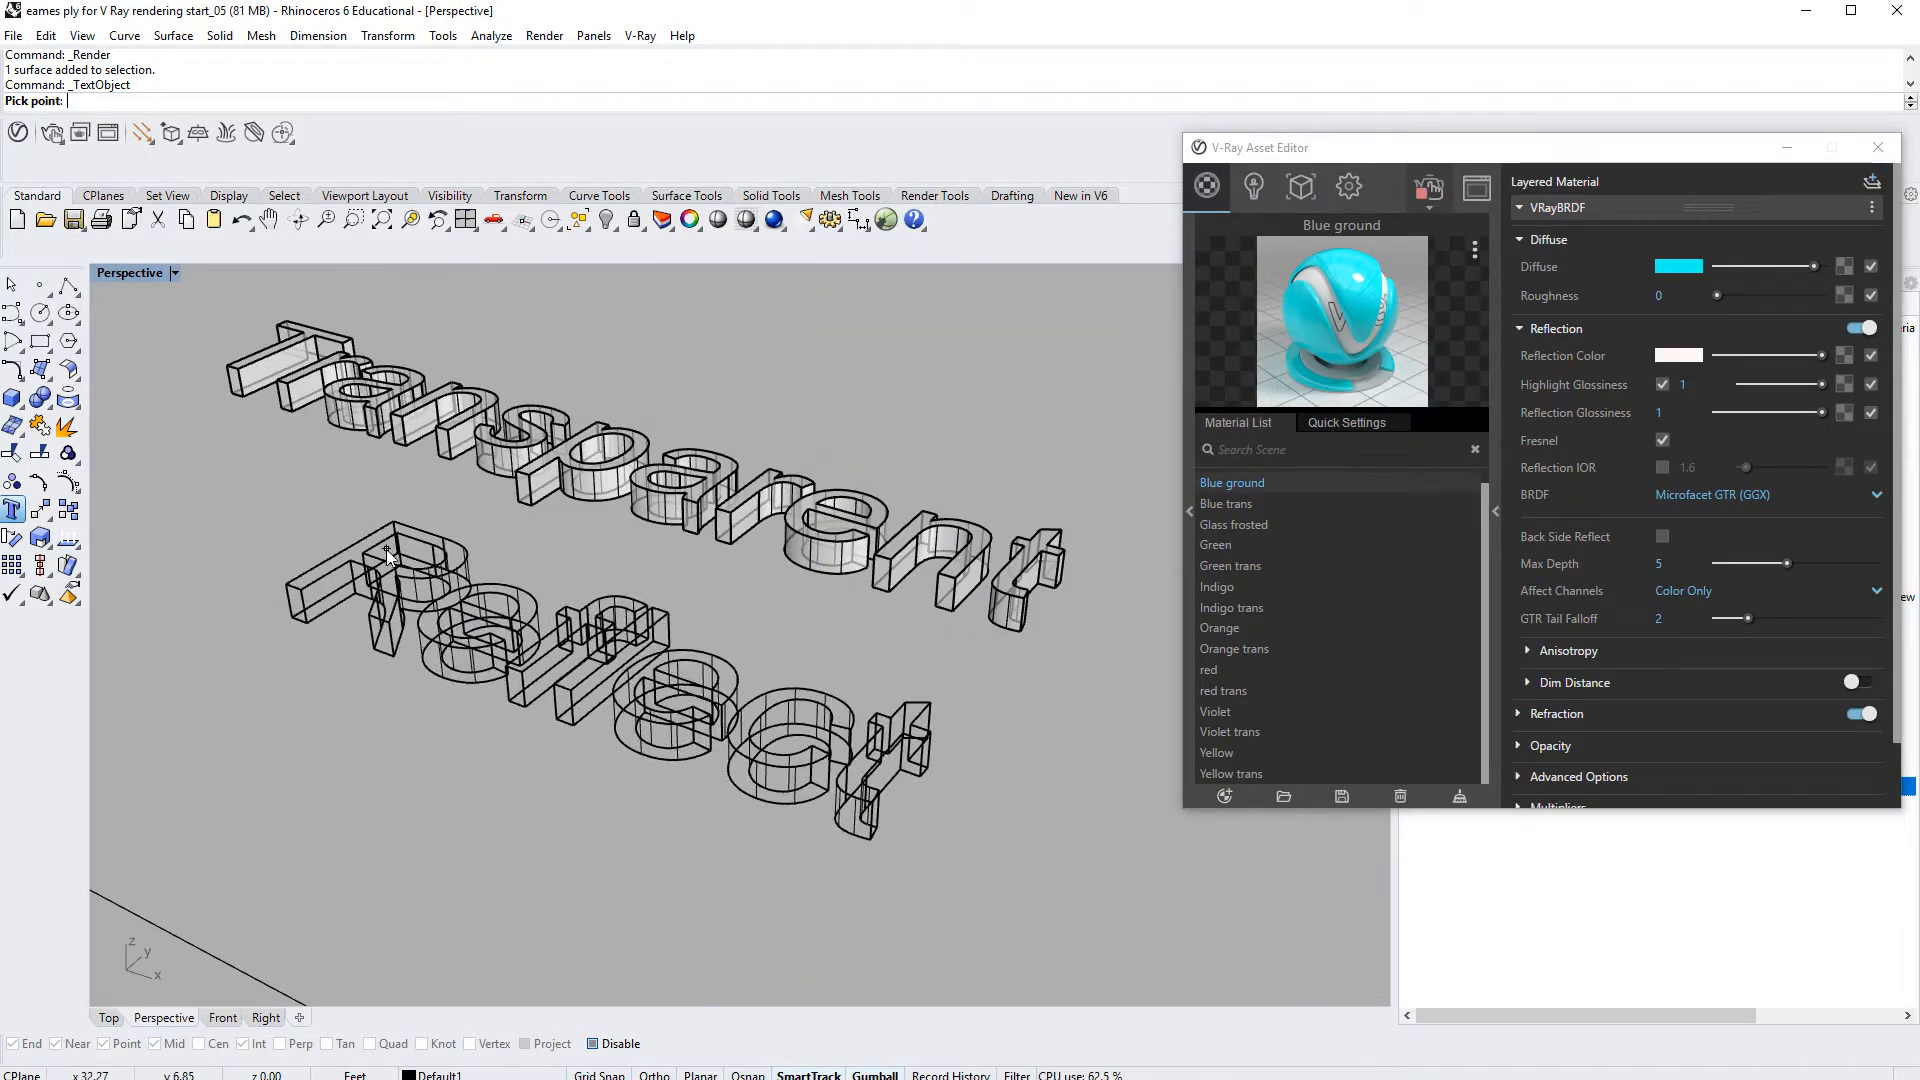
left_click(386, 549)
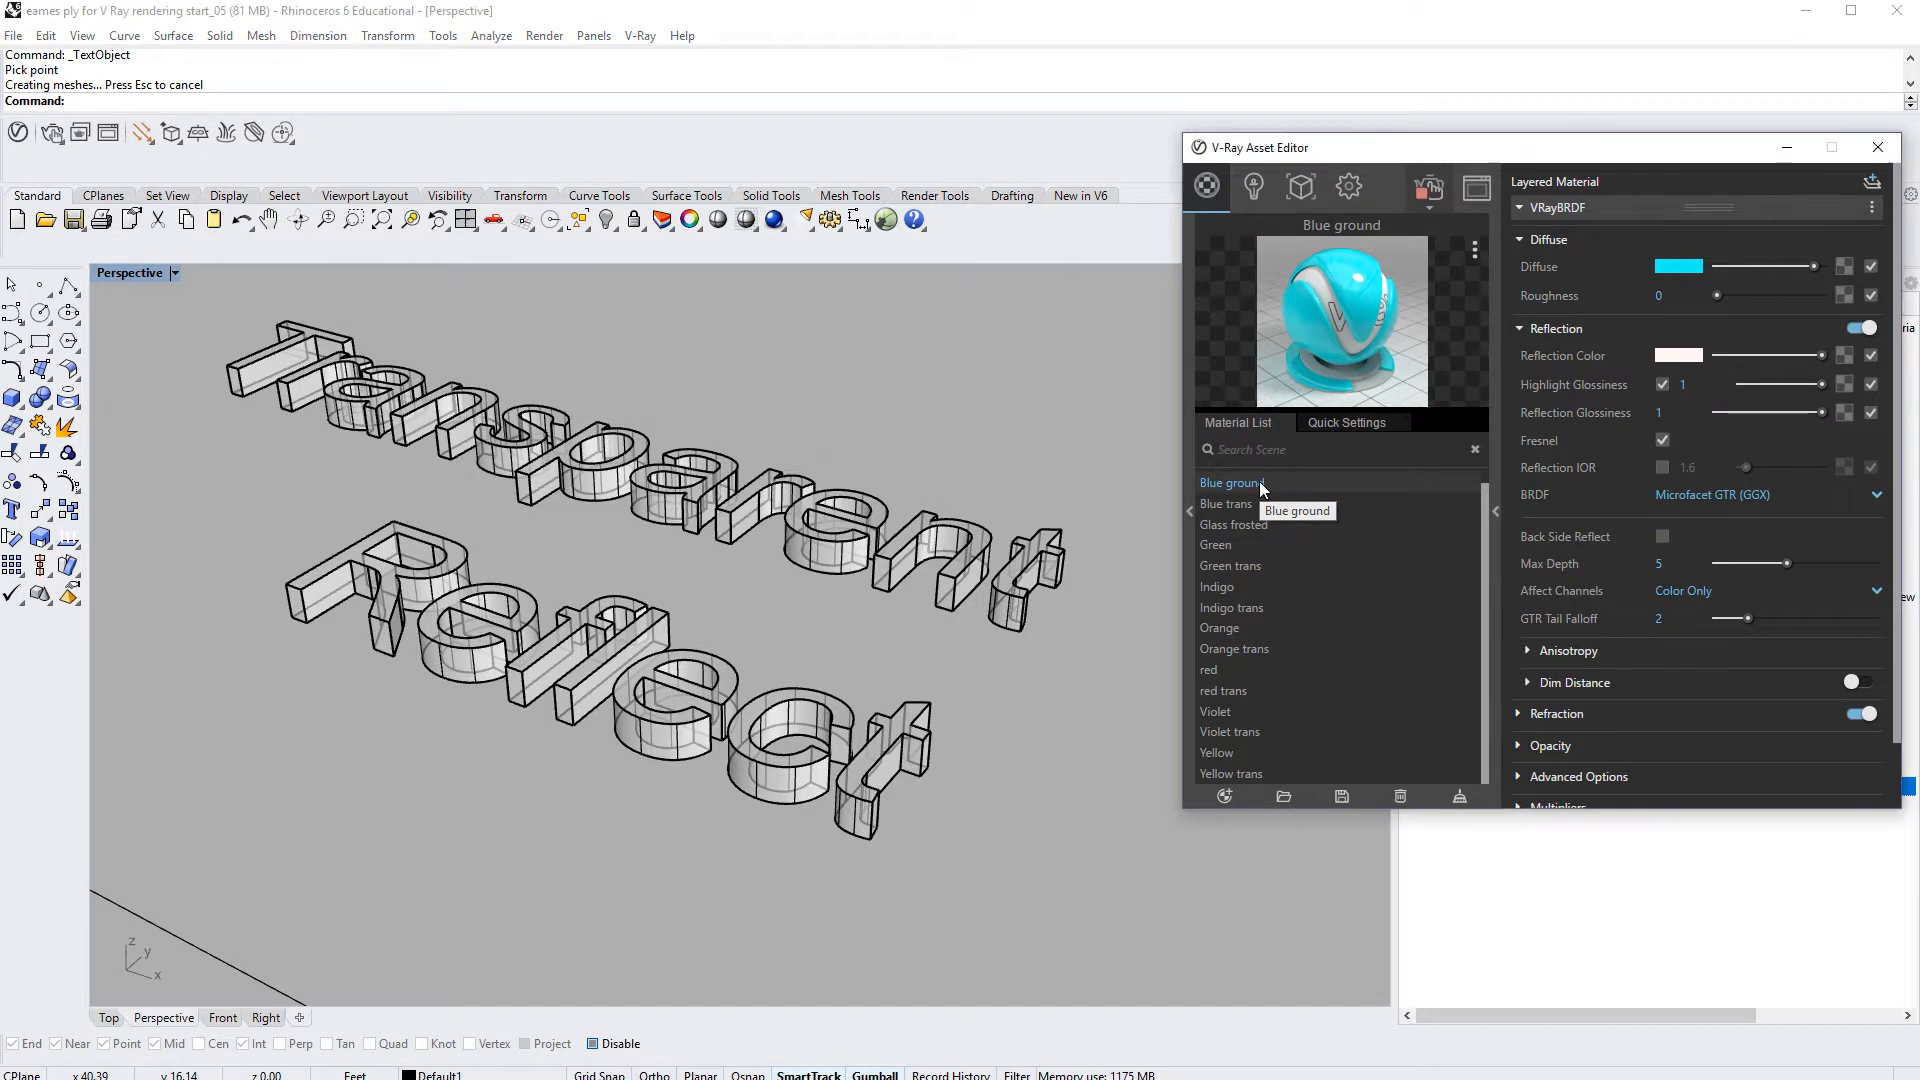
Step: Duplicate the Blue ground, Green, Orange and red materials
right_click(1258, 482)
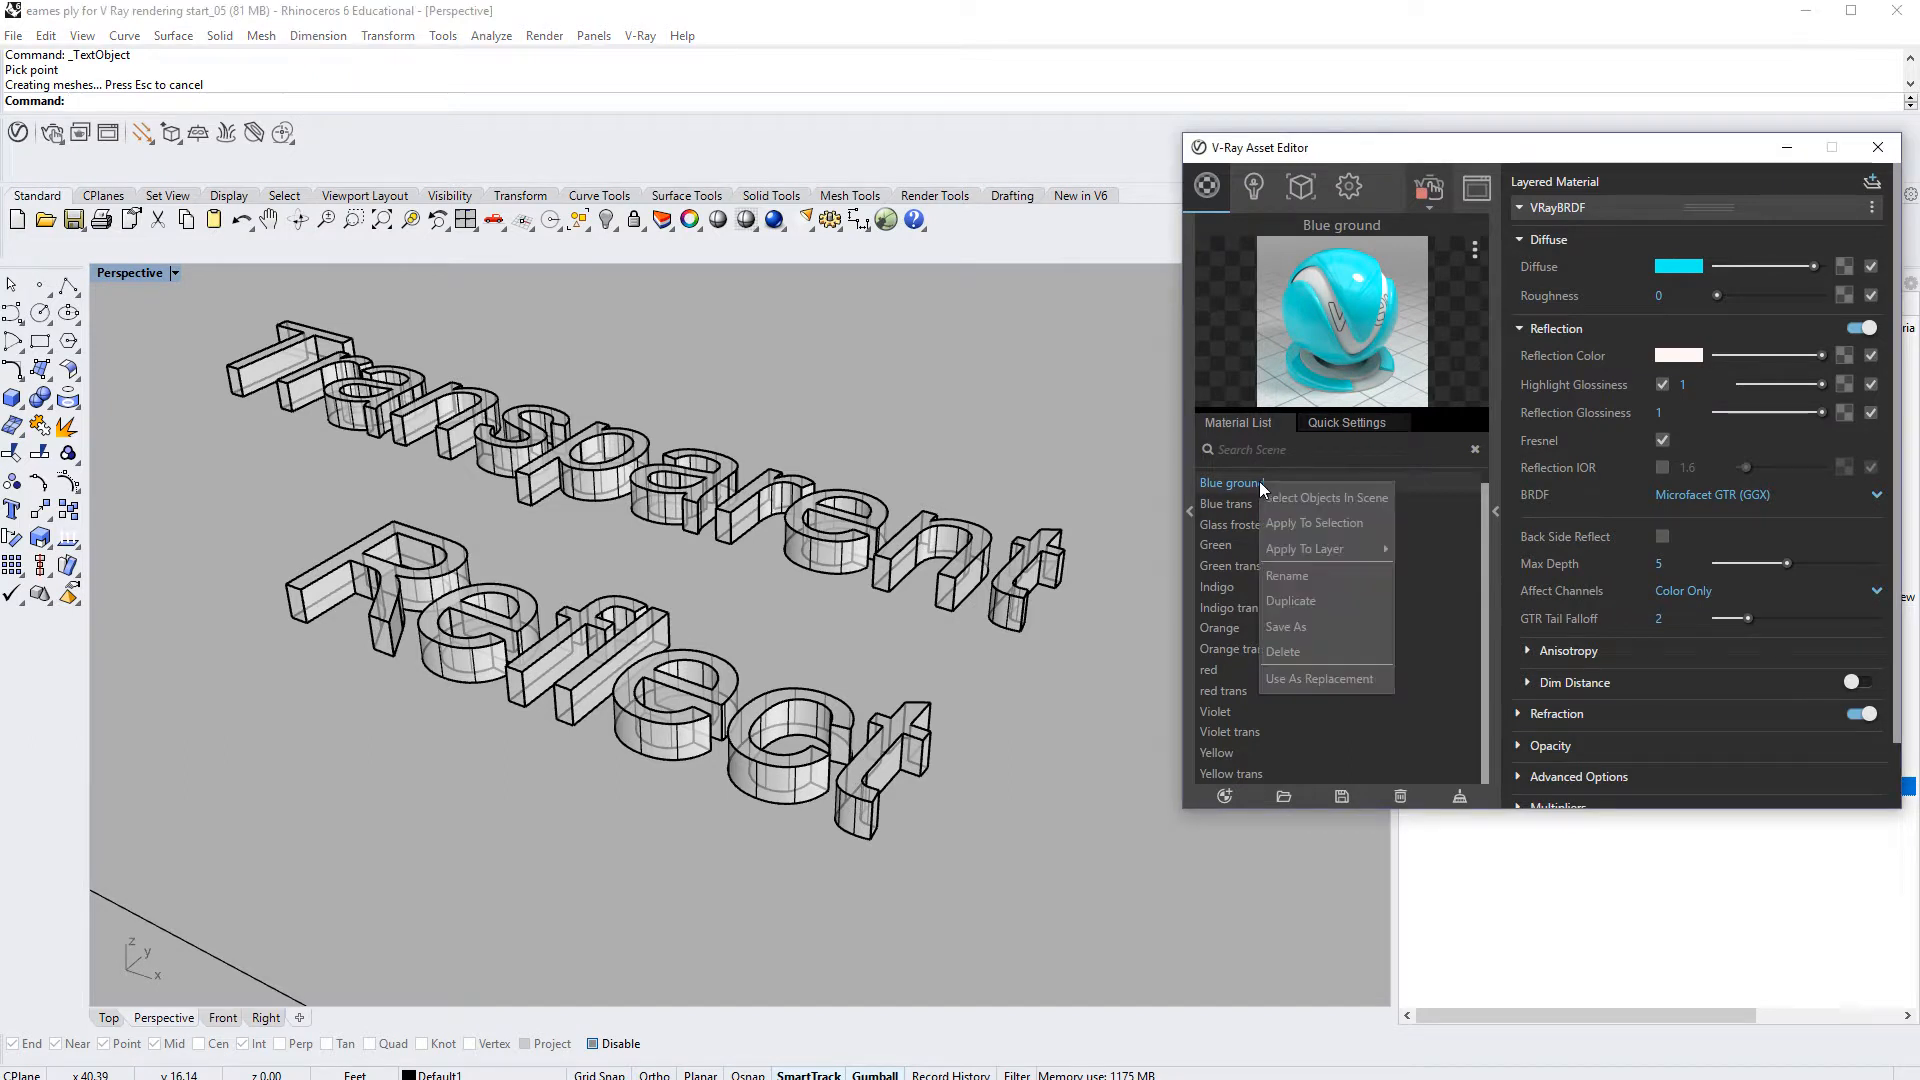
left_click(1299, 602)
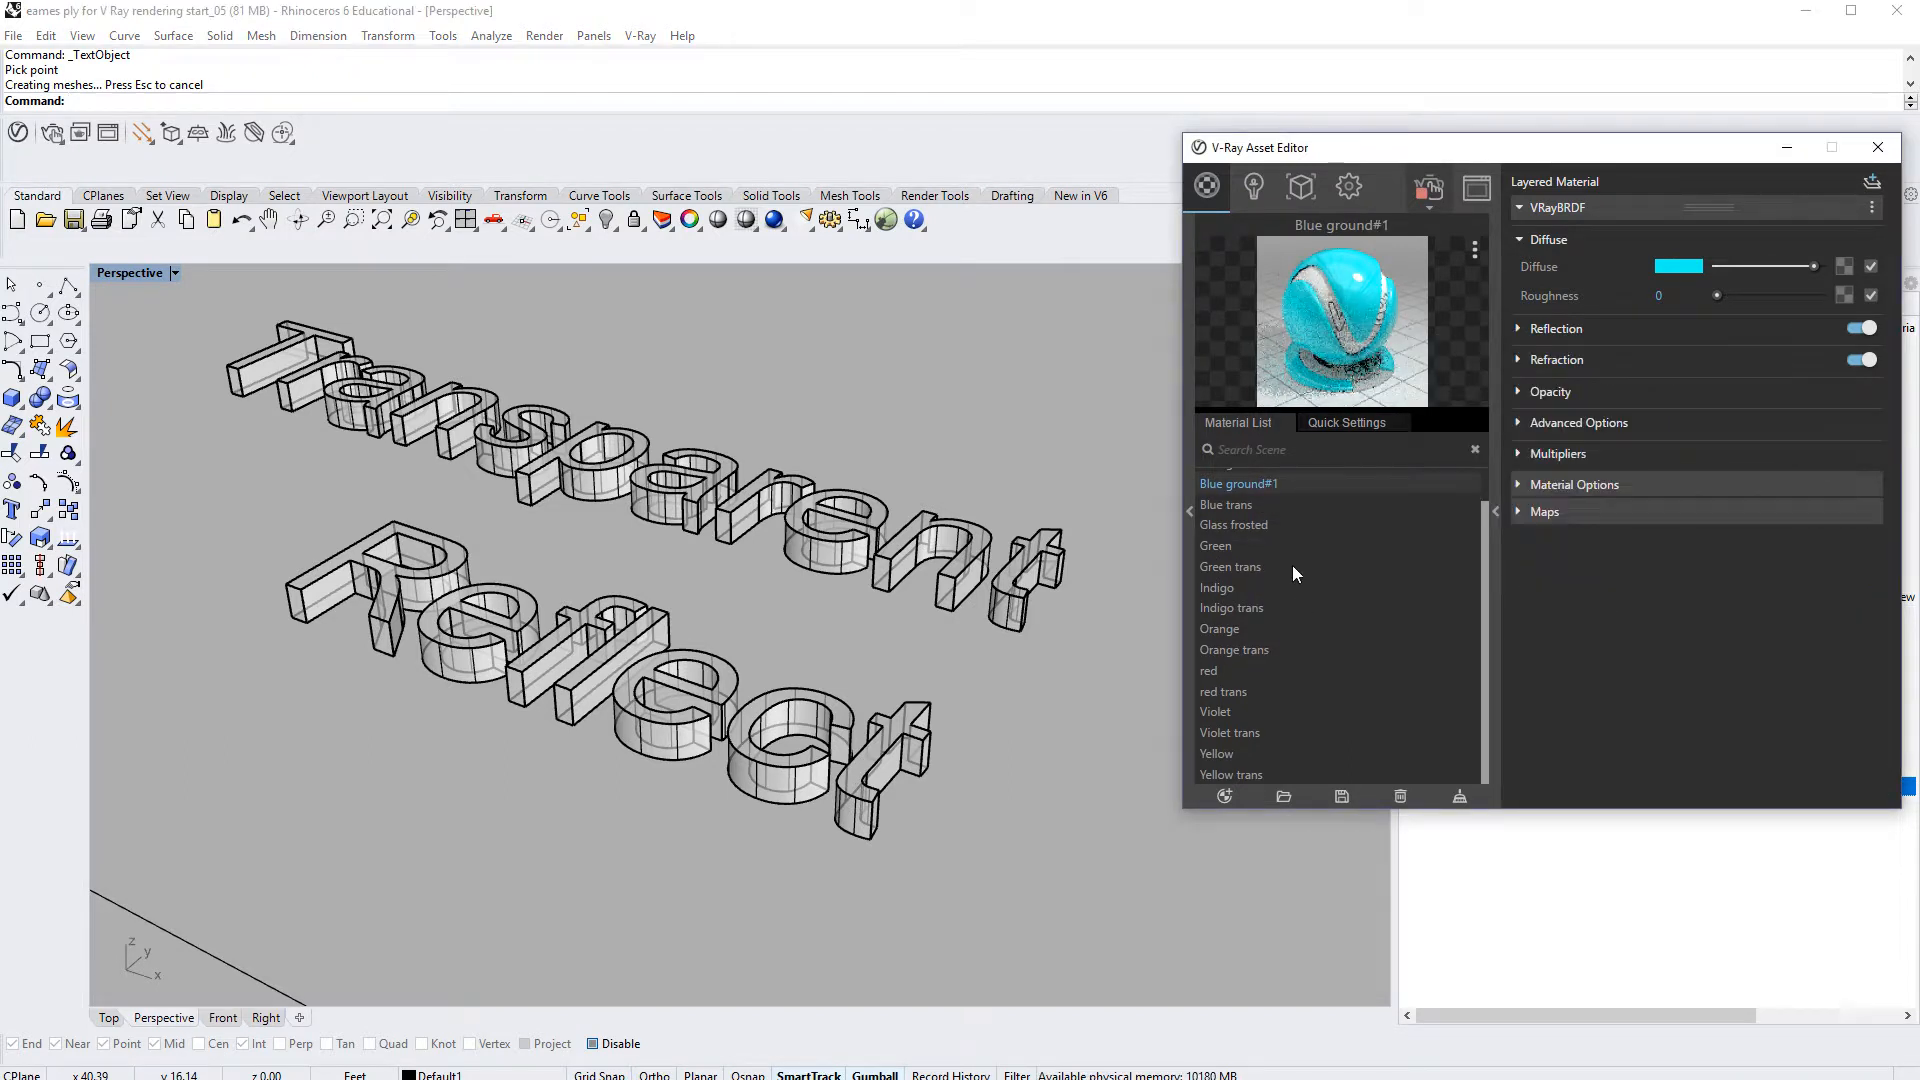
left_click(1224, 546)
right_click(1226, 549)
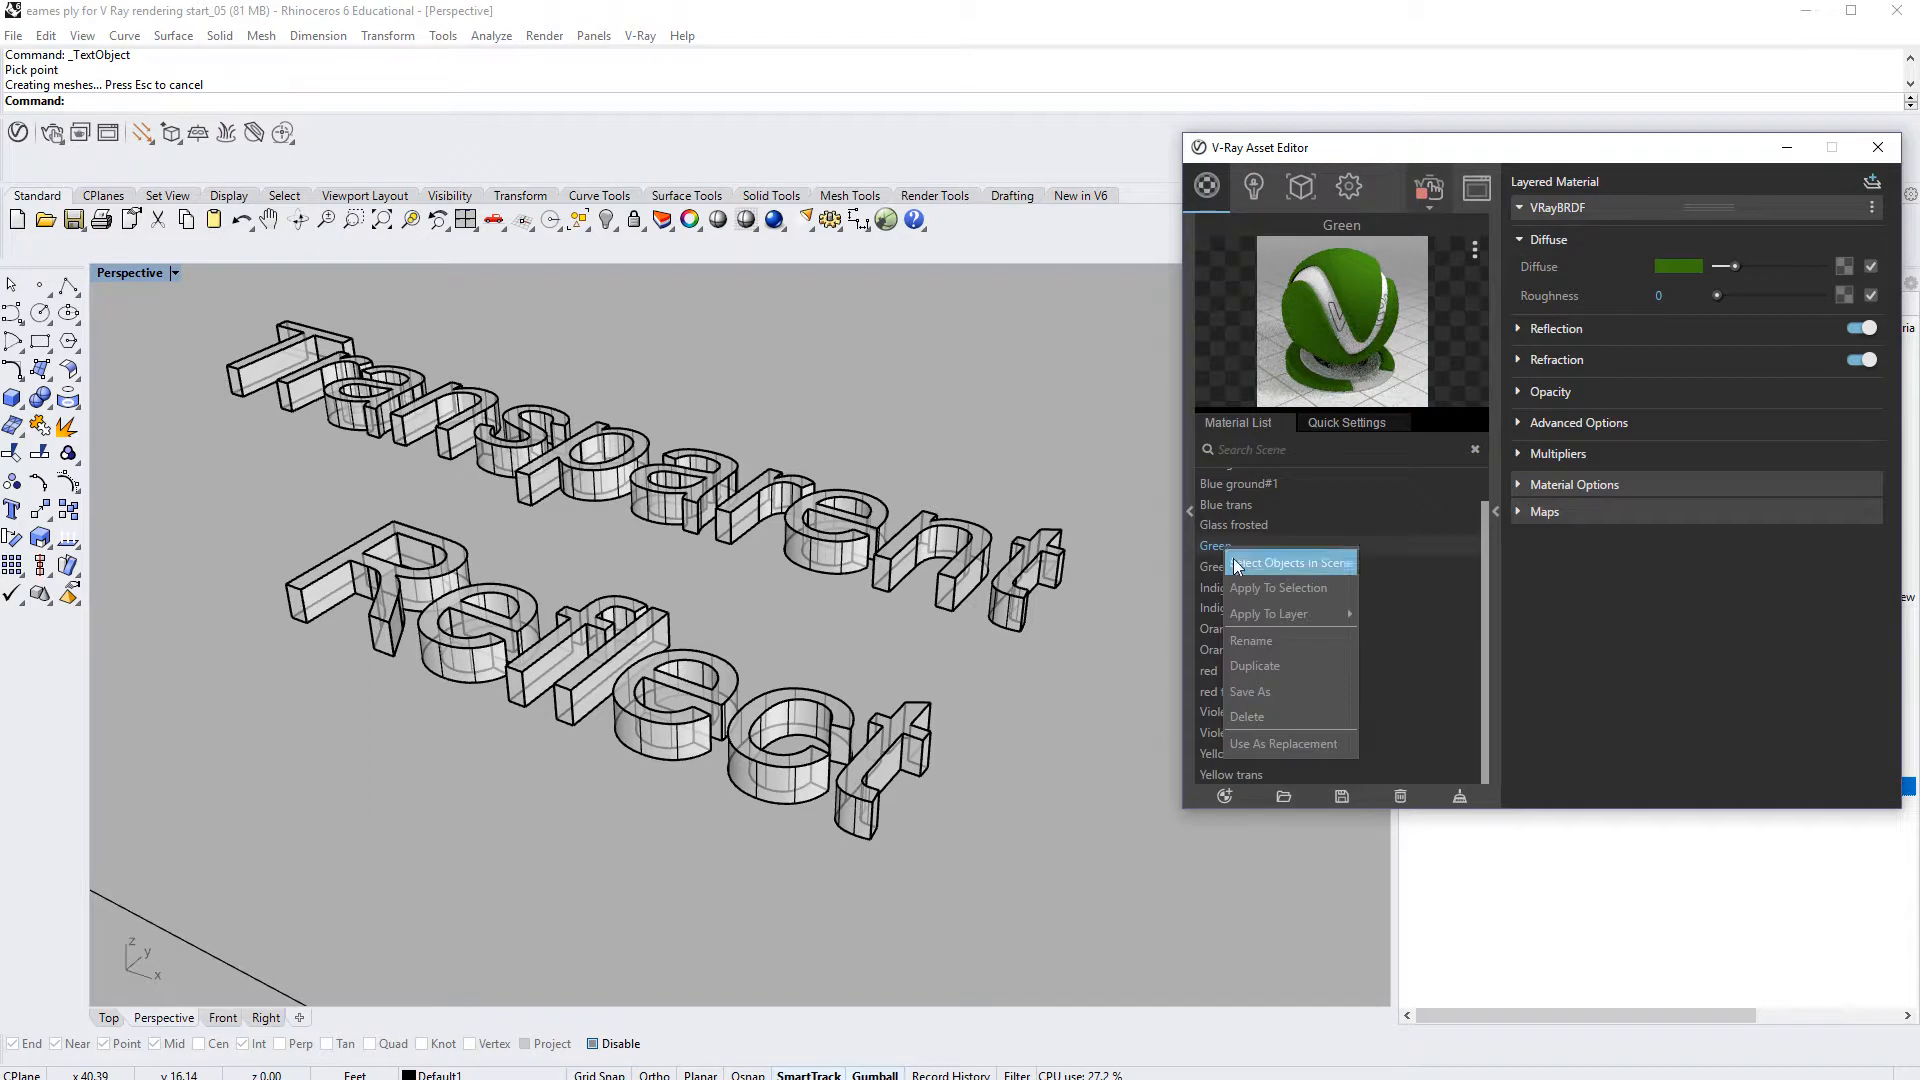
left_click(1269, 658)
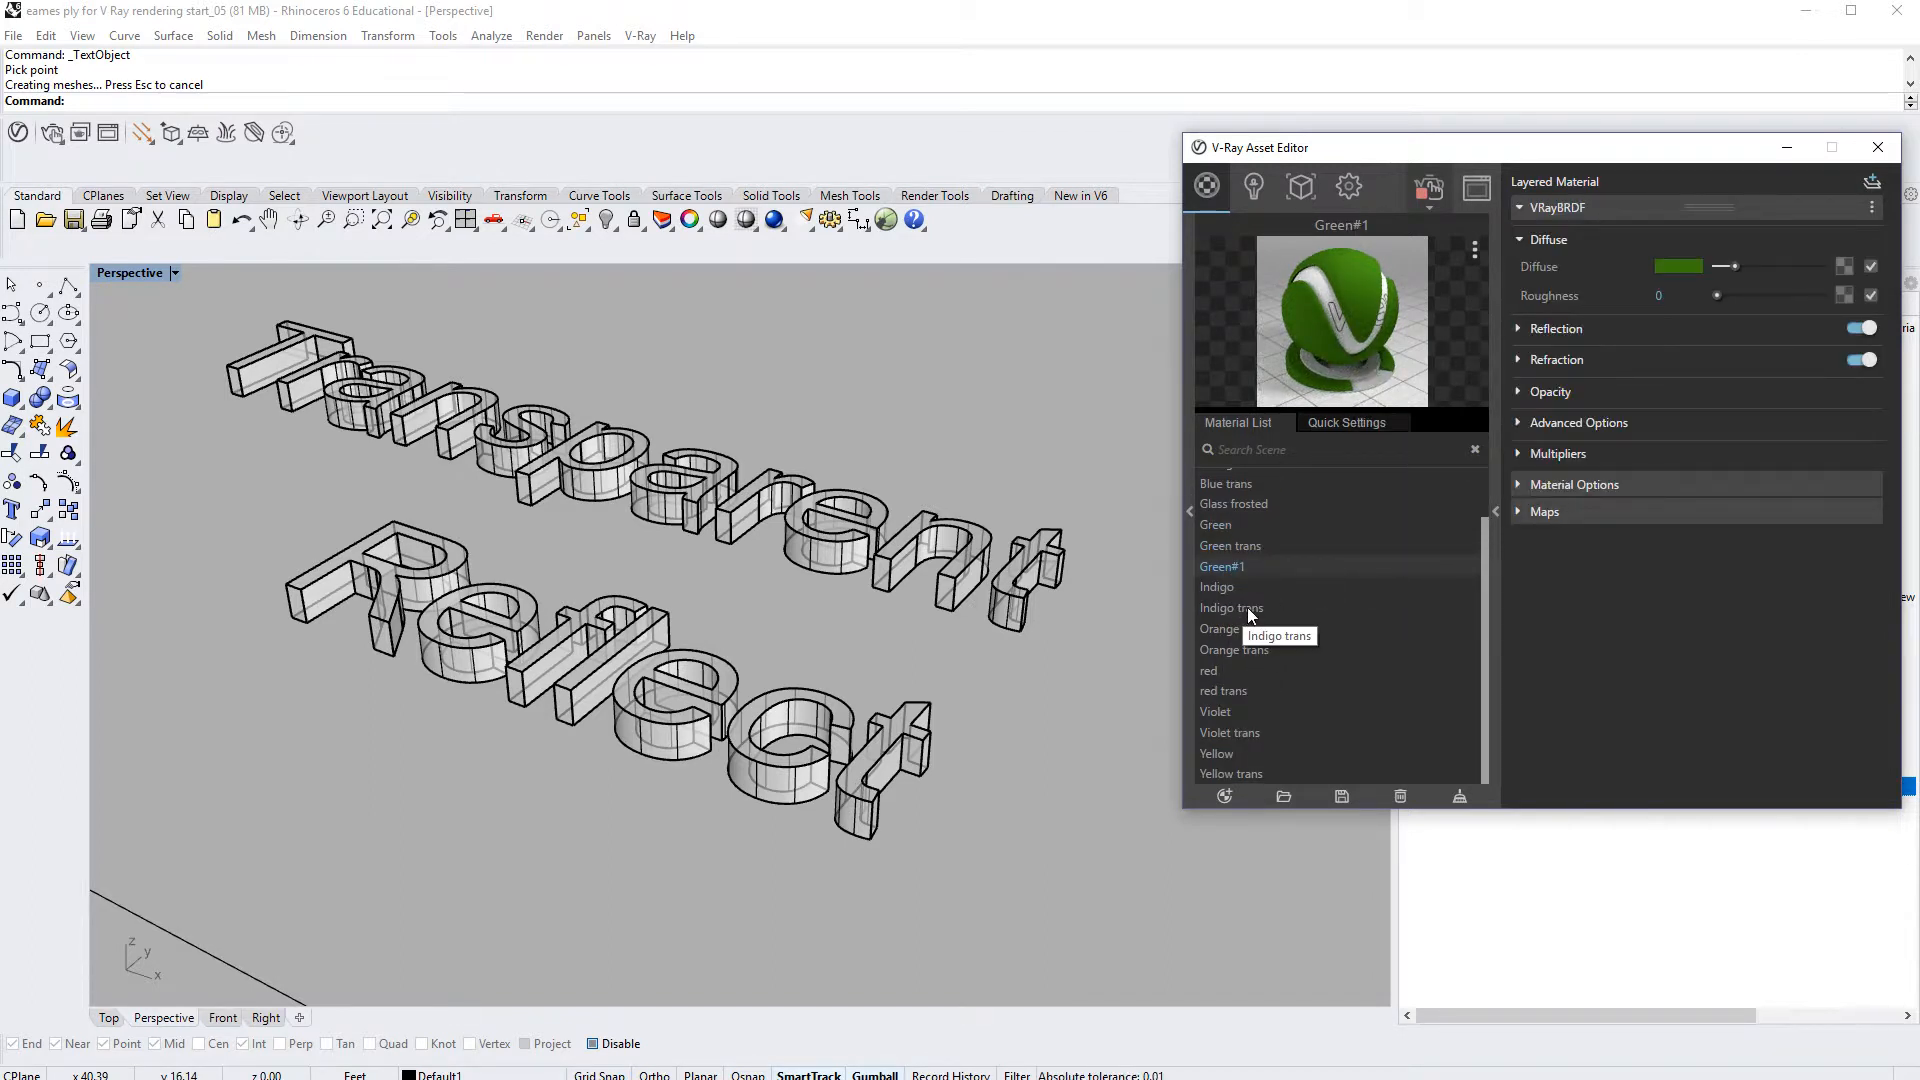
left_click(1238, 630)
right_click(1238, 630)
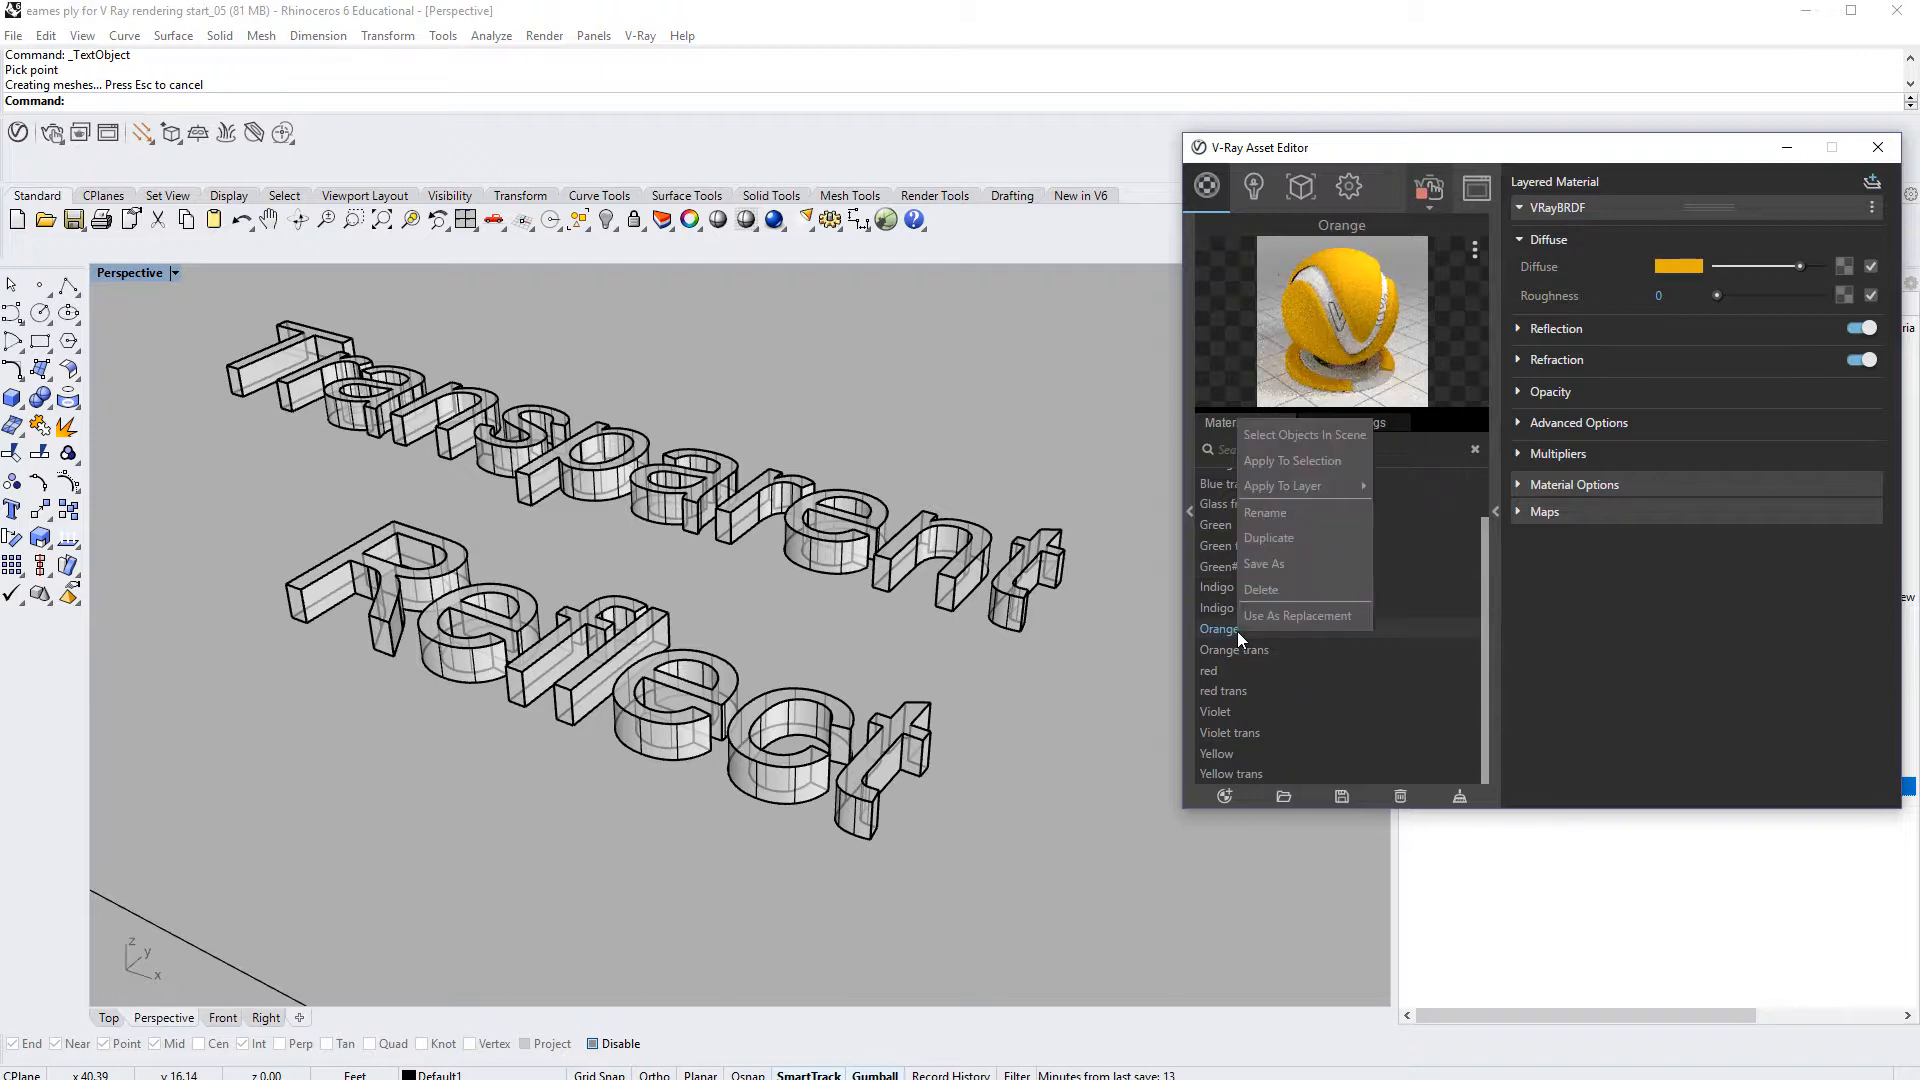
left_click(1276, 536)
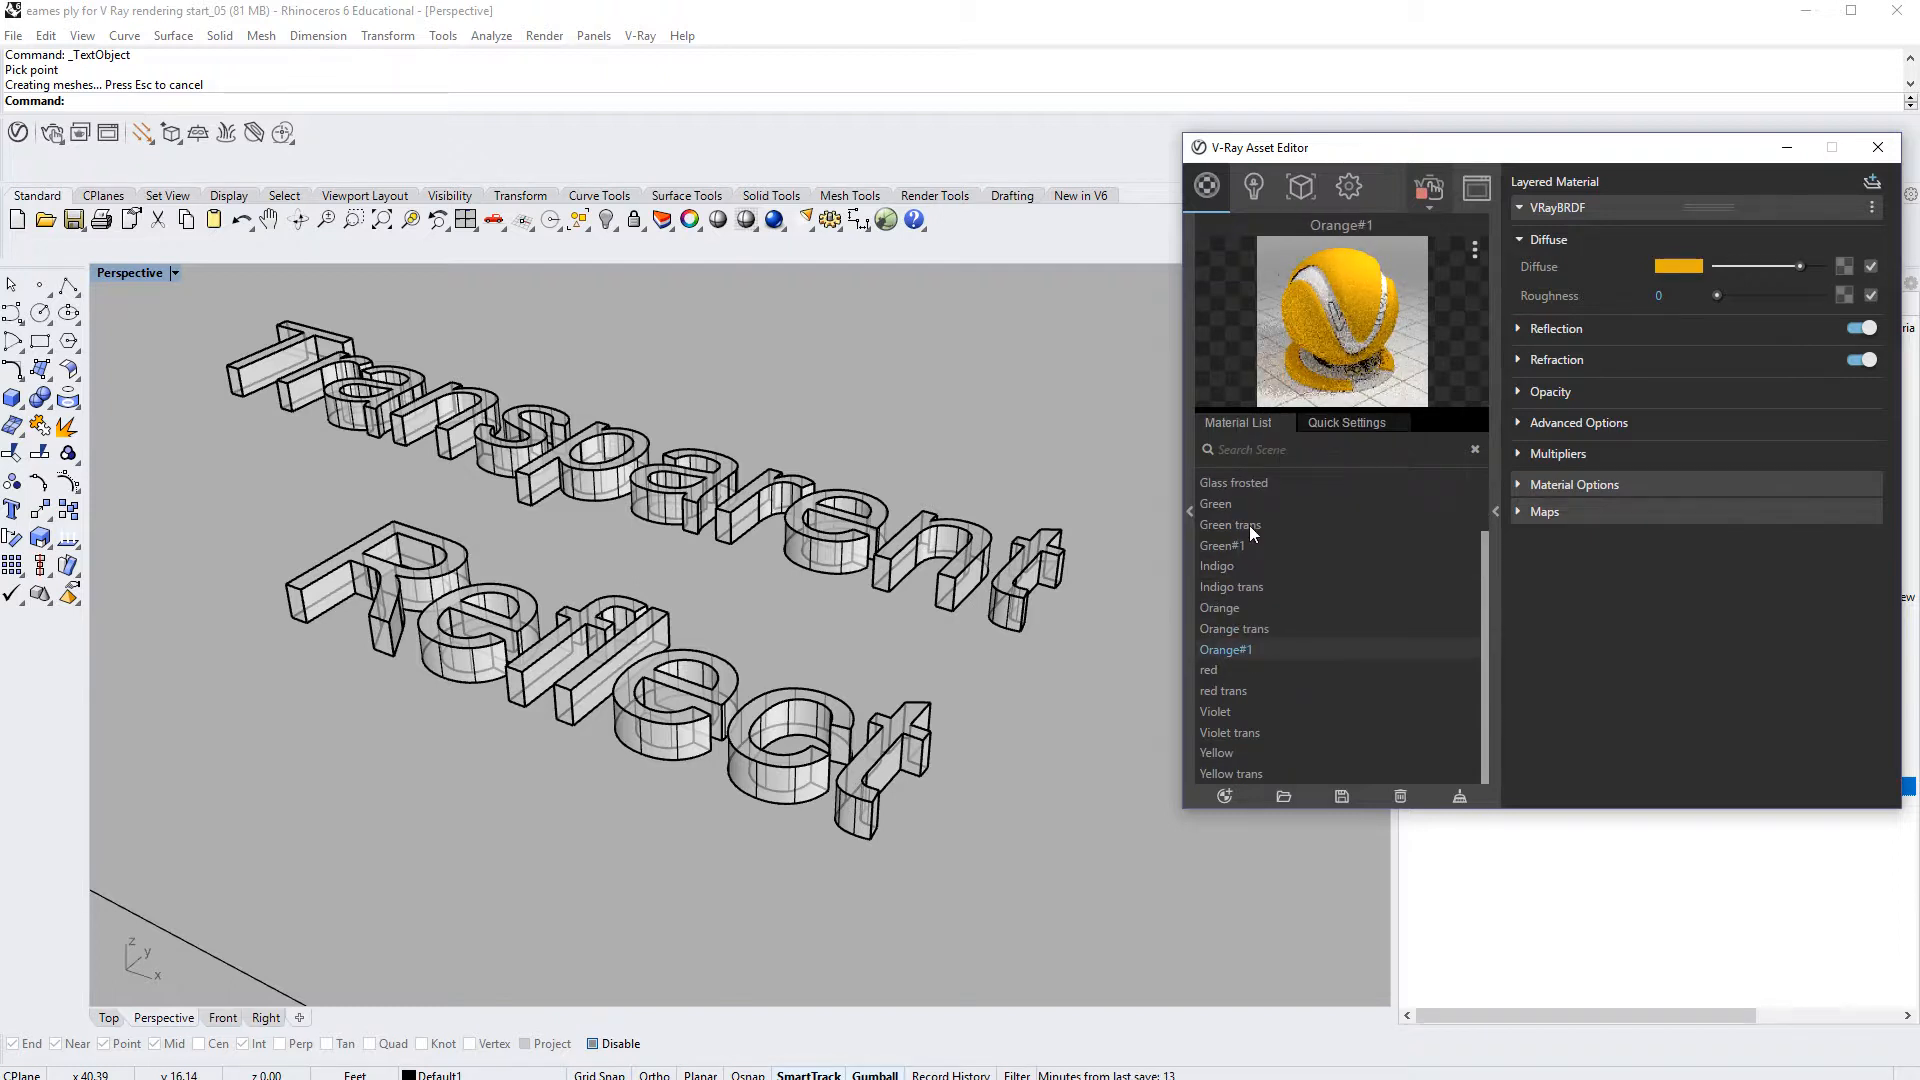
left_click(1220, 670)
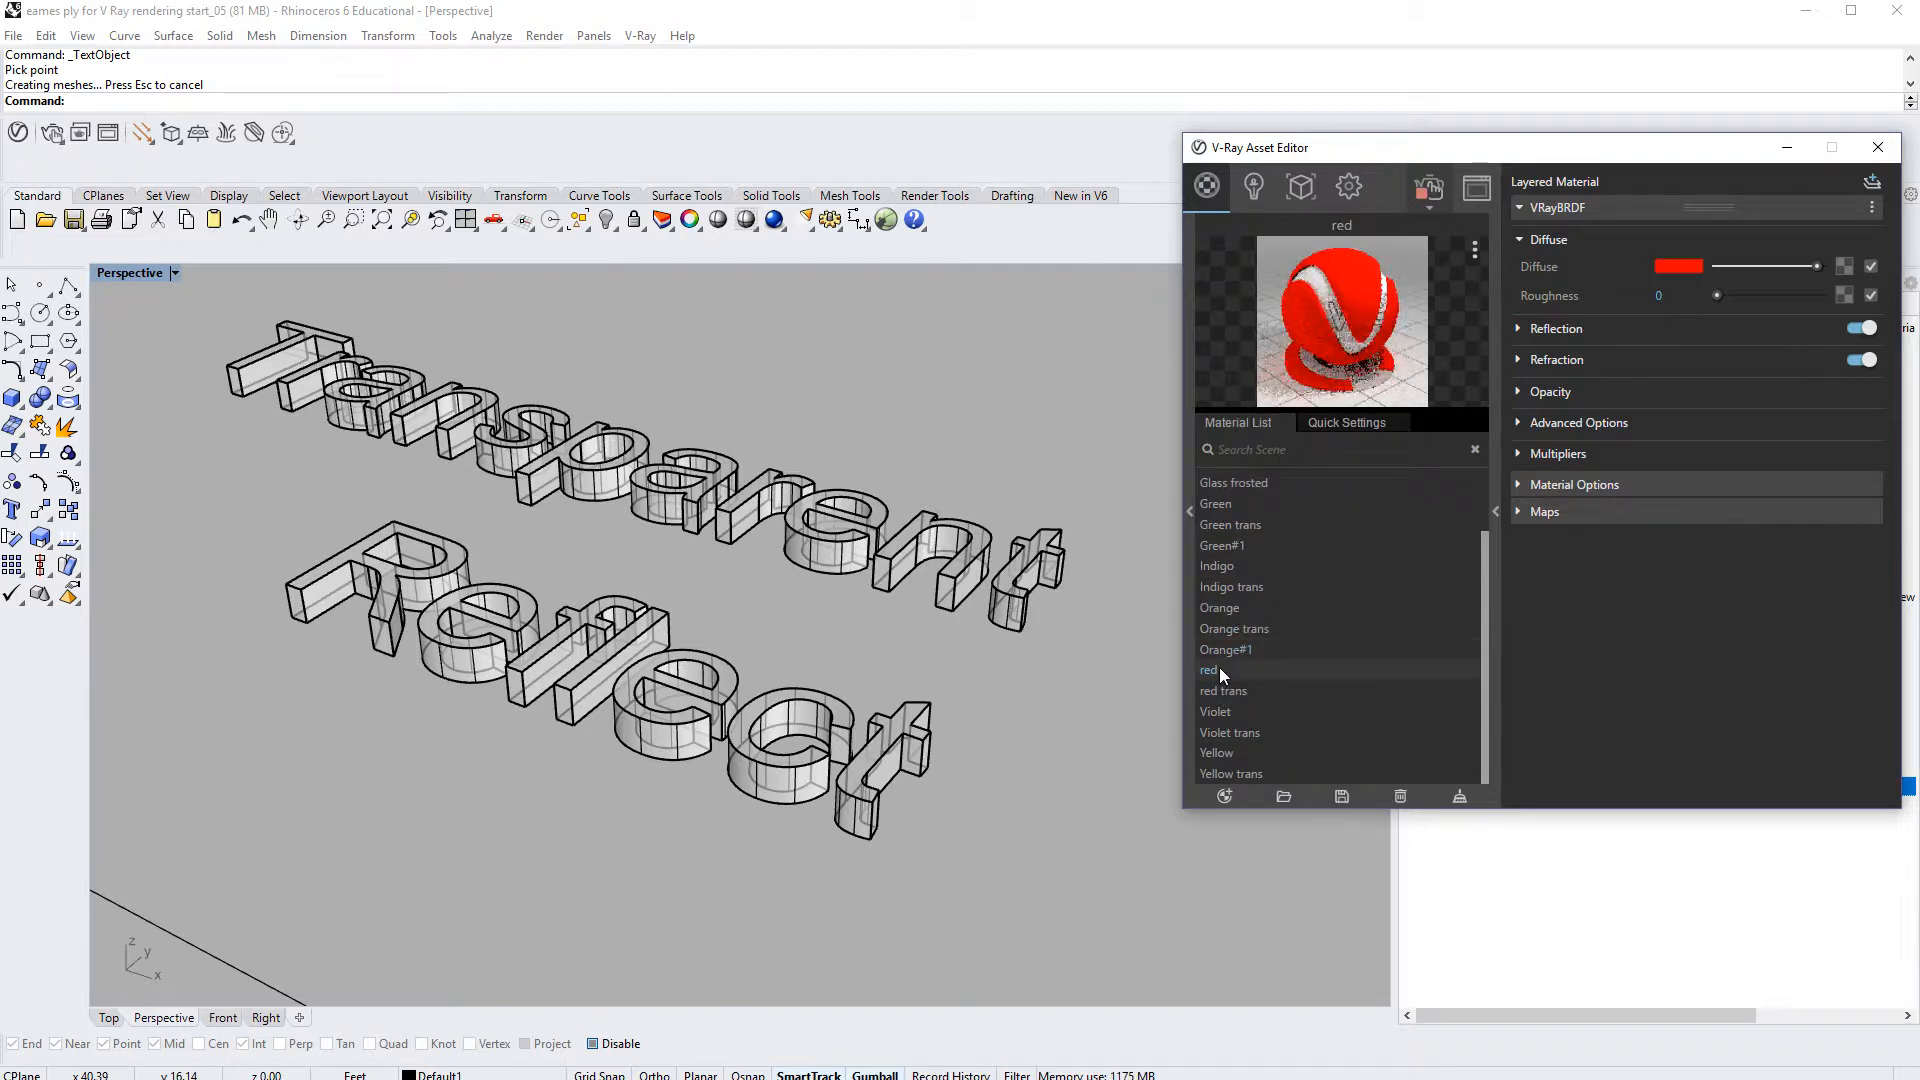
right_click(1220, 668)
left_click(1265, 568)
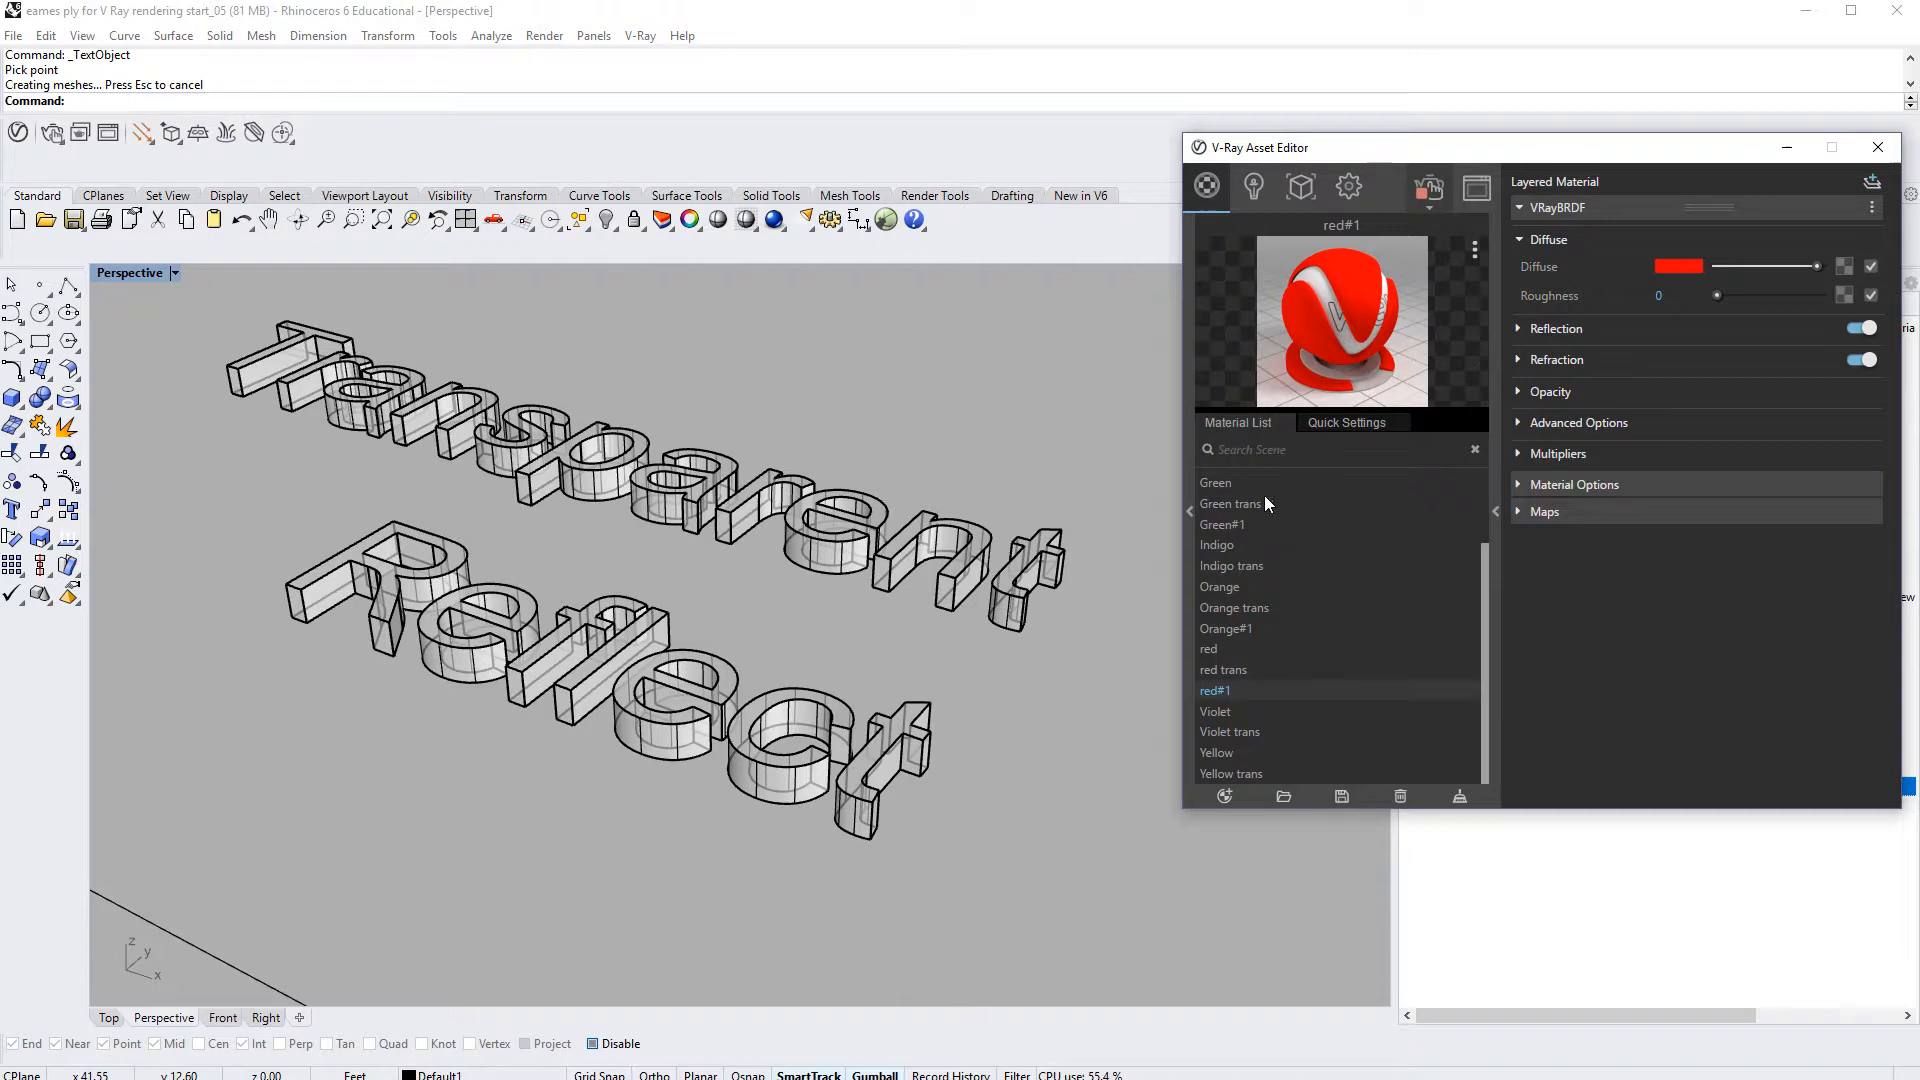
Step: Set the diffuse color of the Blue ground duplicate to blue with hue 0.65, saturation 0.935 and value 0.866
scroll(1484, 612, "up", 2)
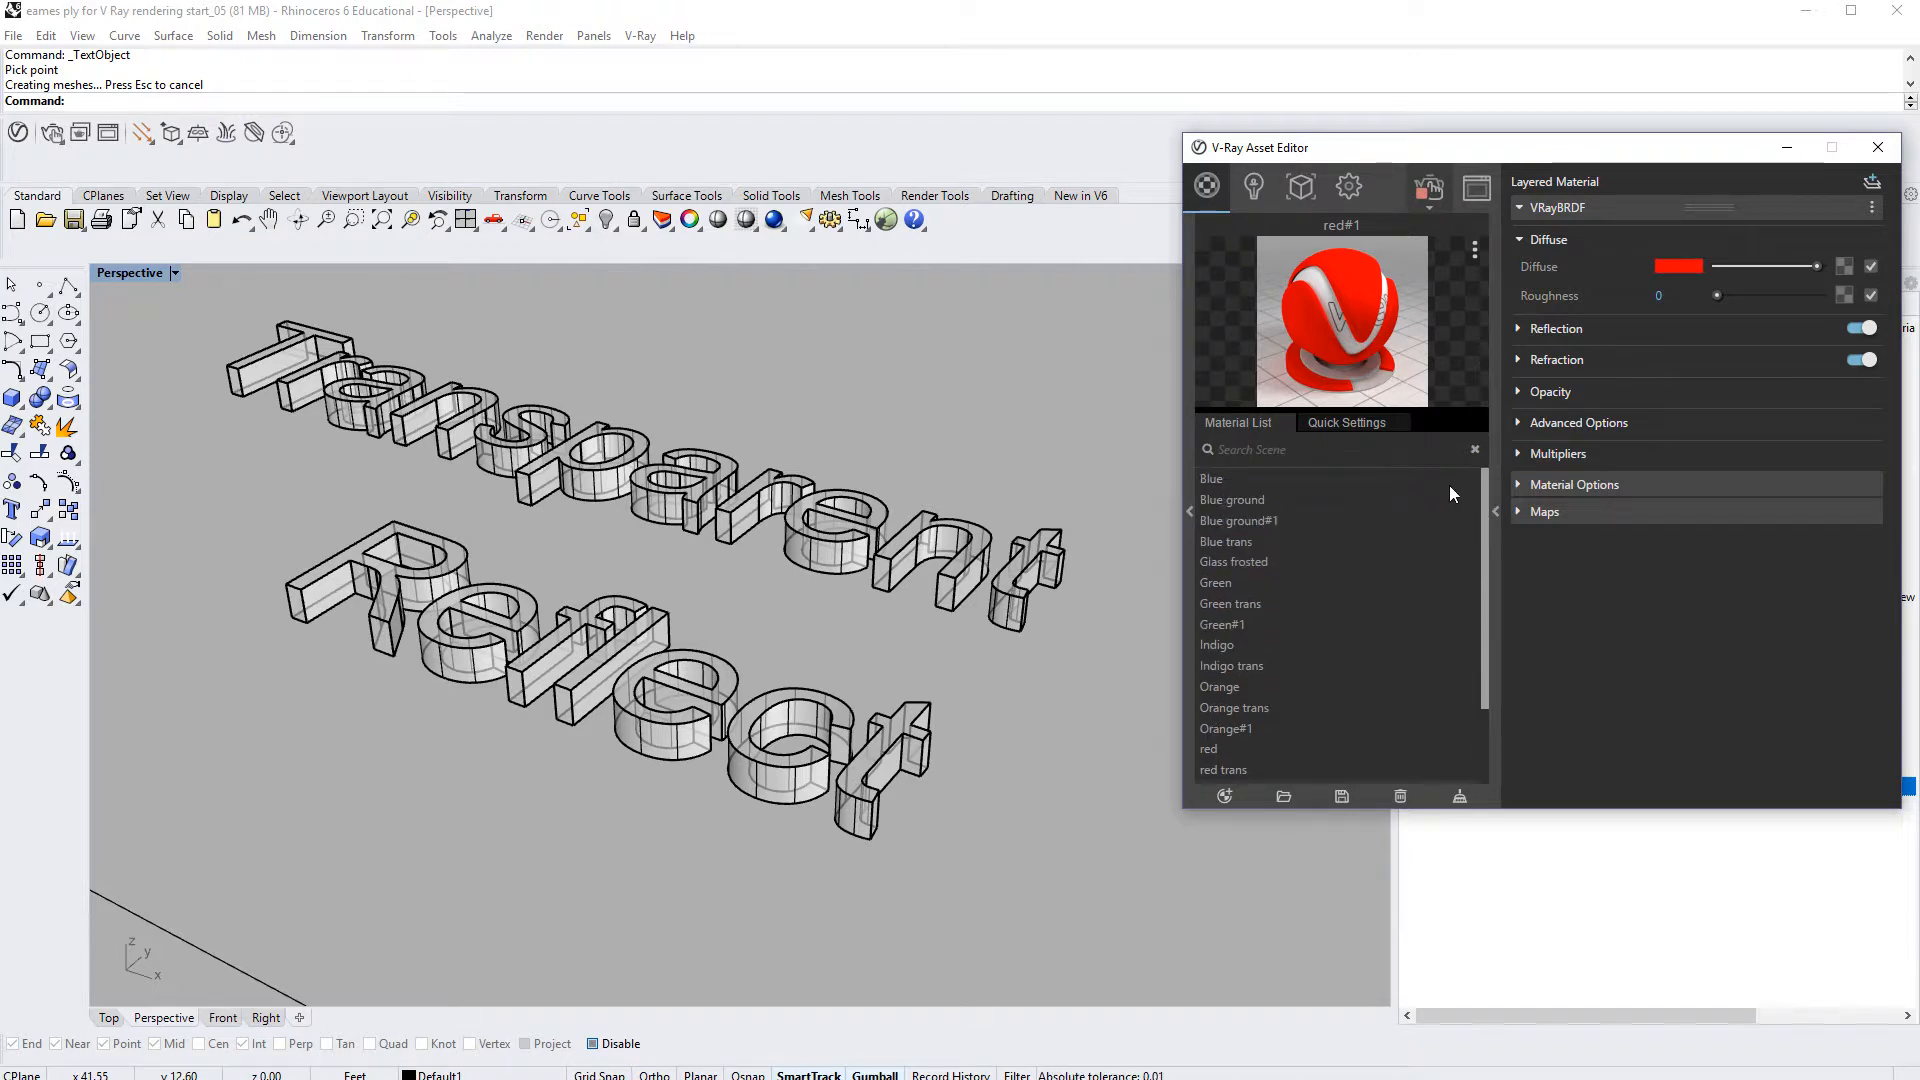
left_click(1247, 520)
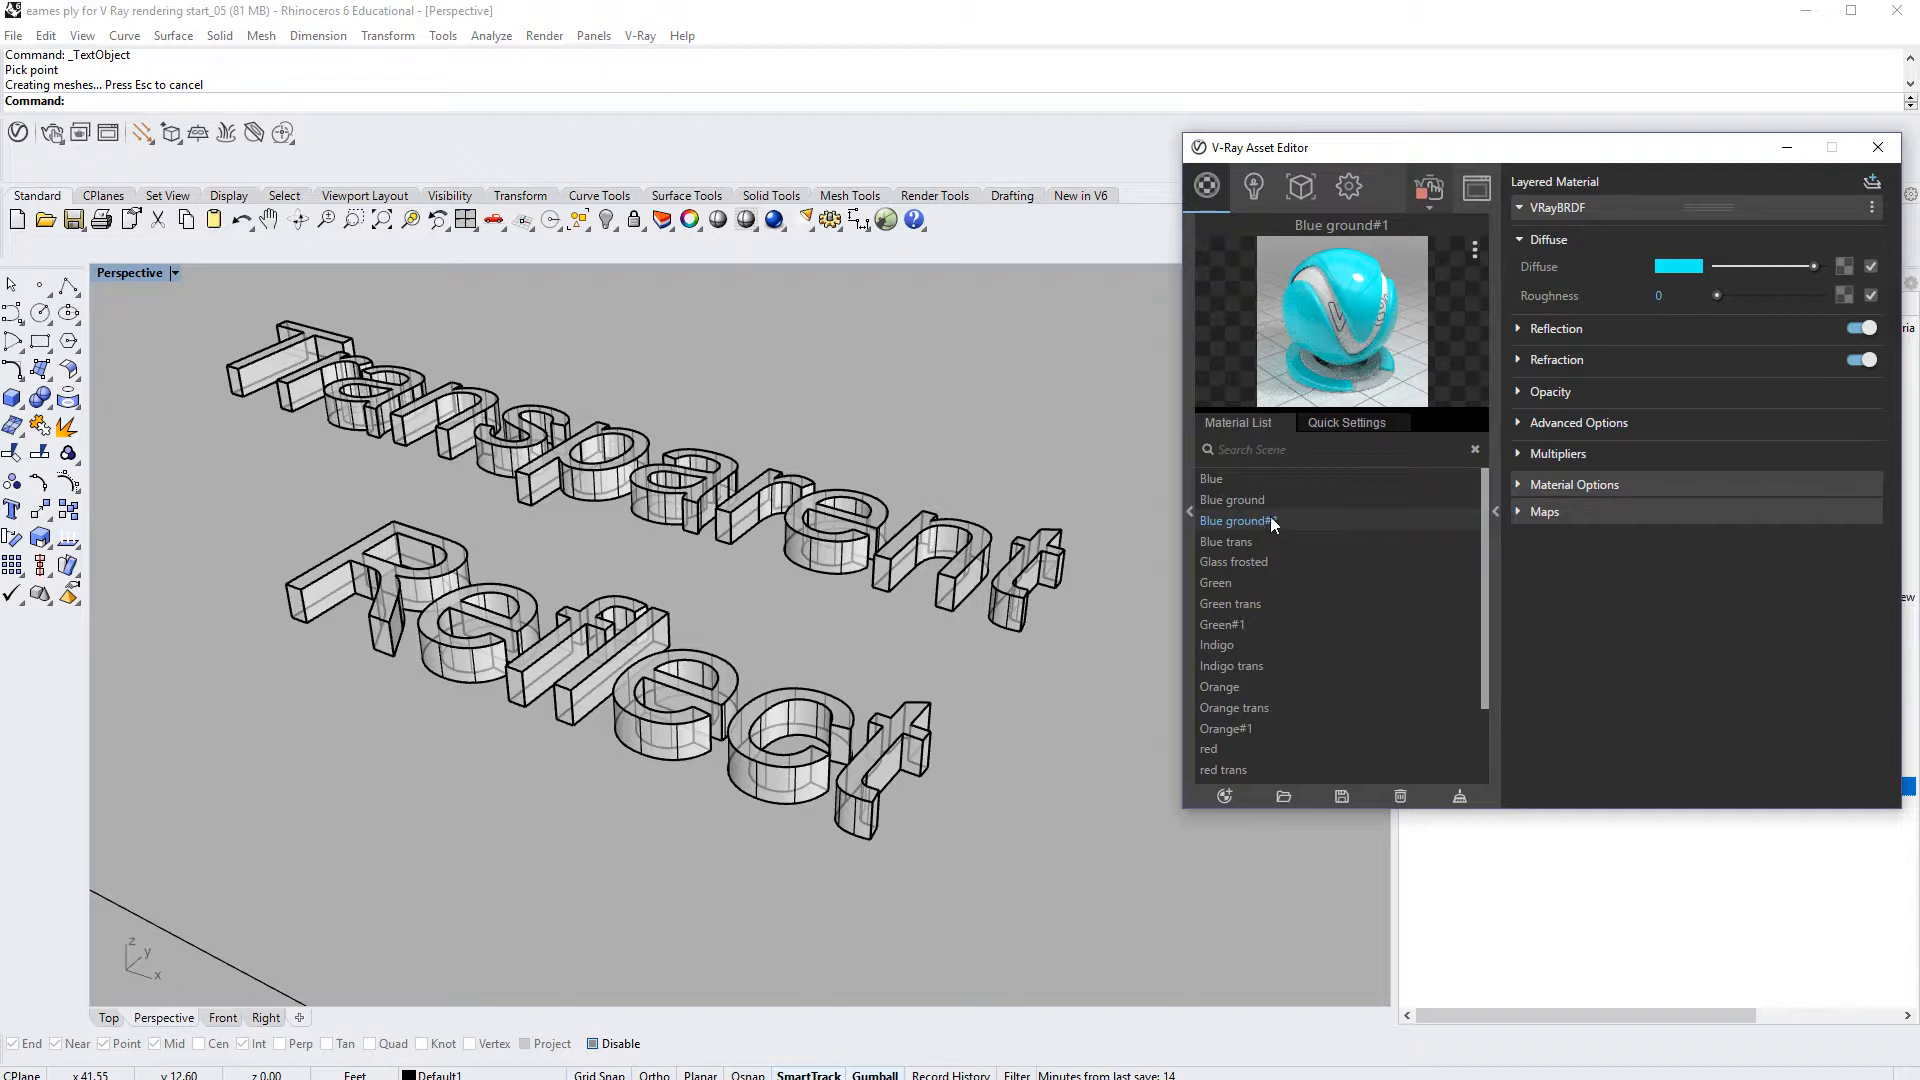
left_click(1671, 266)
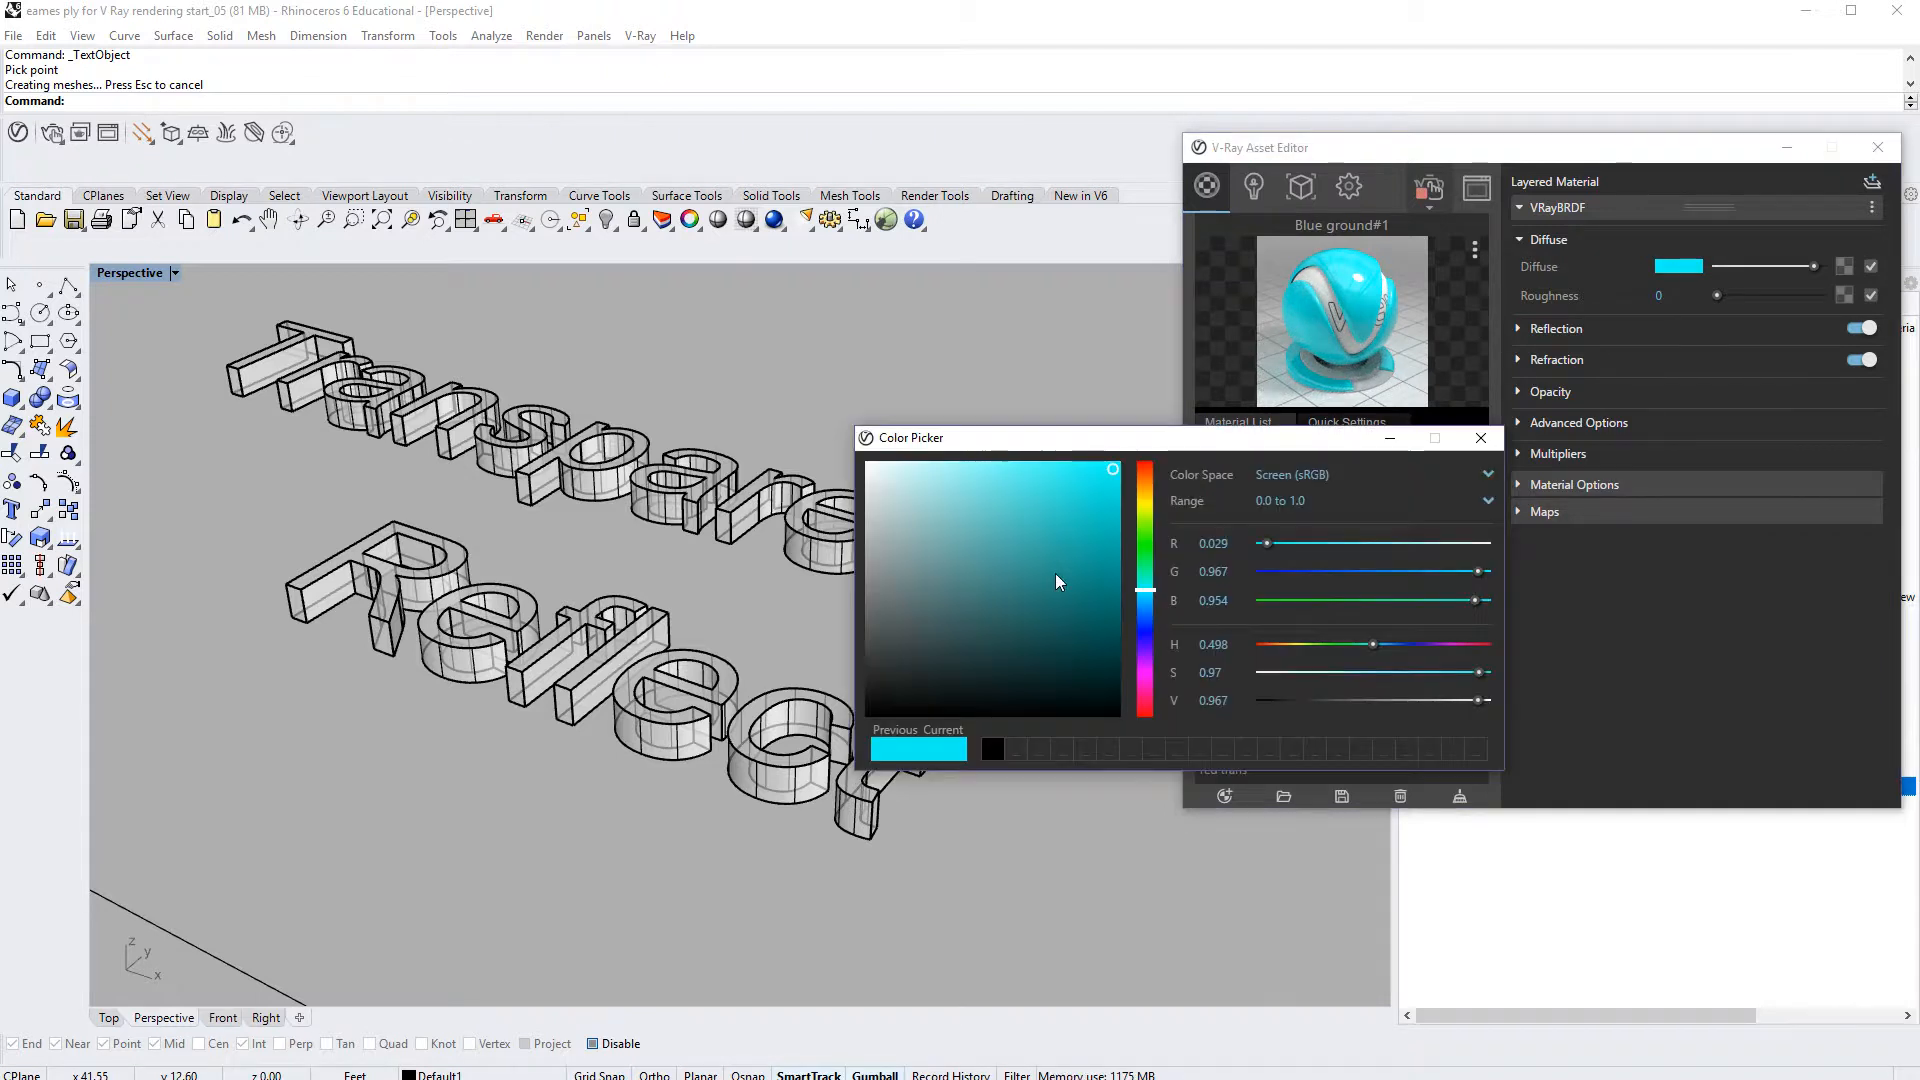
left_click(1145, 628)
left_click_drag(1102, 478, 1104, 495)
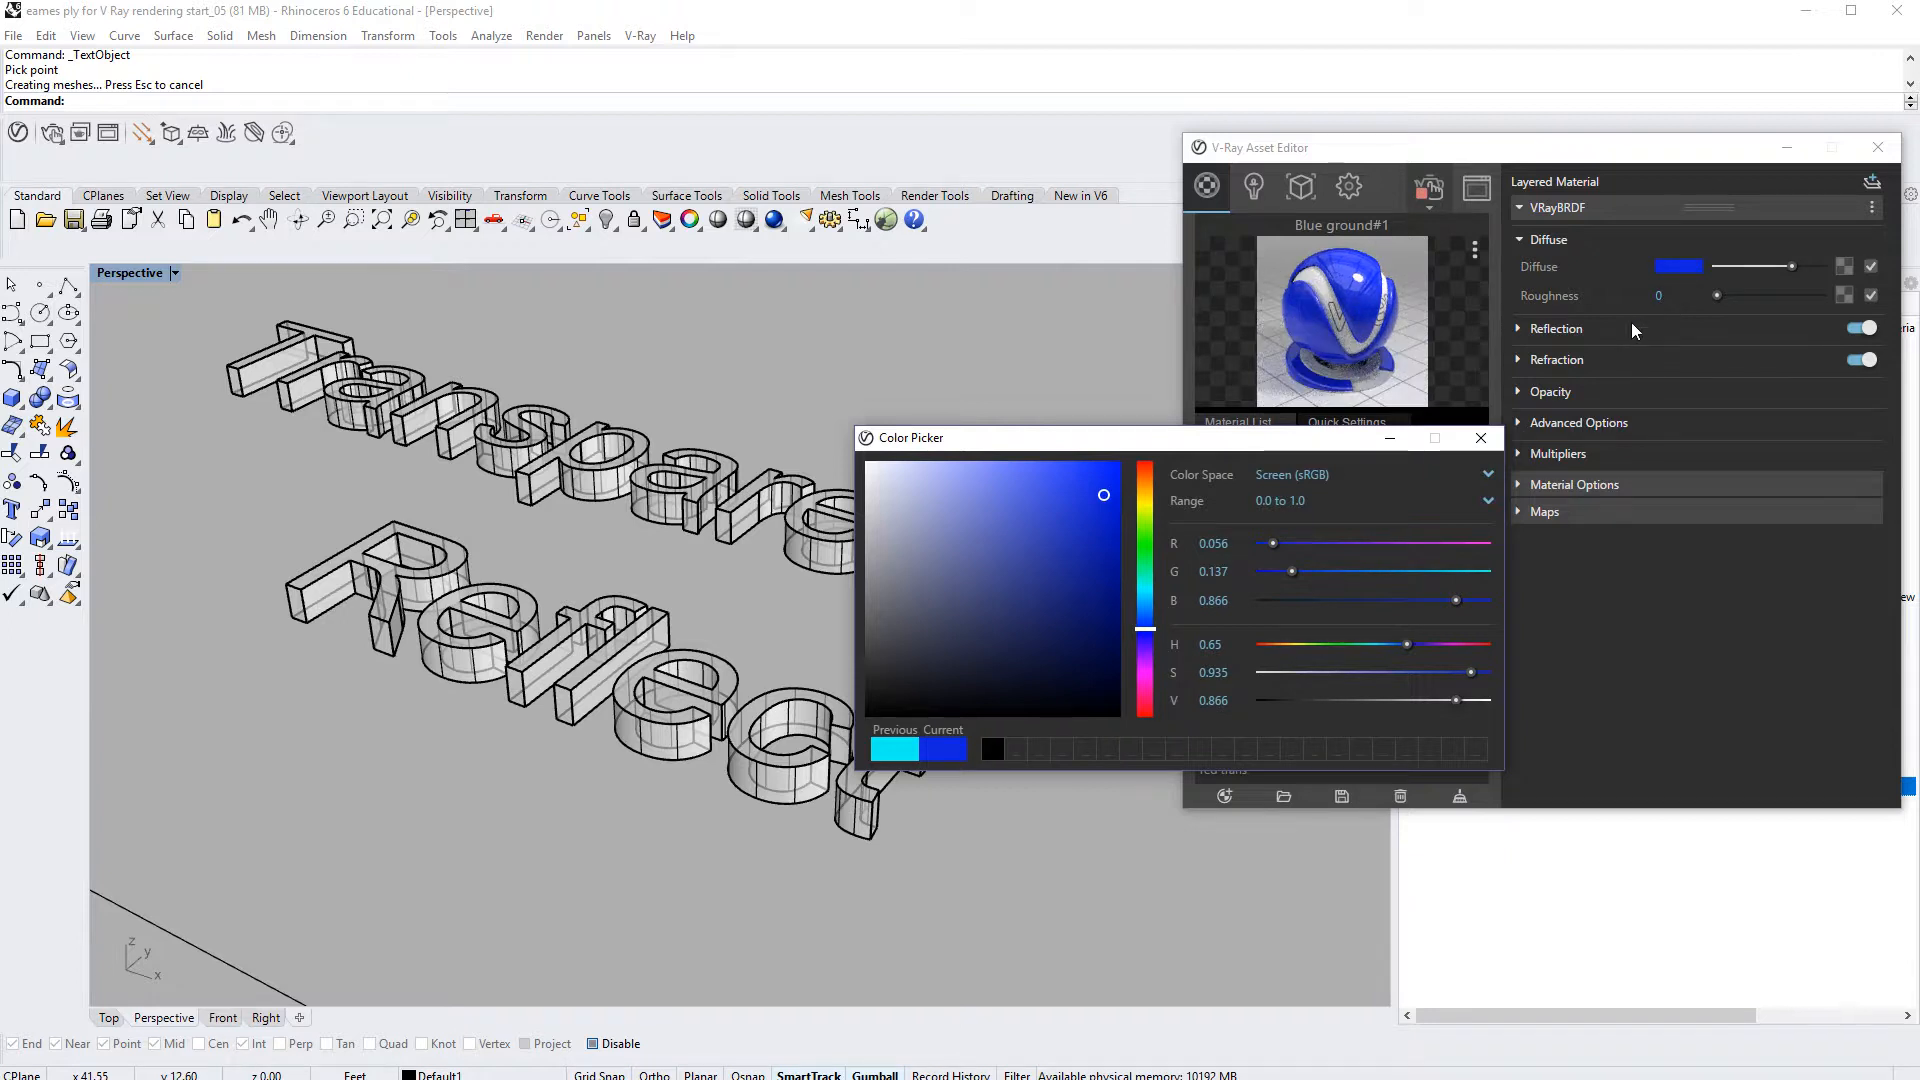
Step: Tone the Blue ground duplicate's reflection color down to a pale pink with RGB 0.897, 0.804, 0.804
left_click(1521, 326)
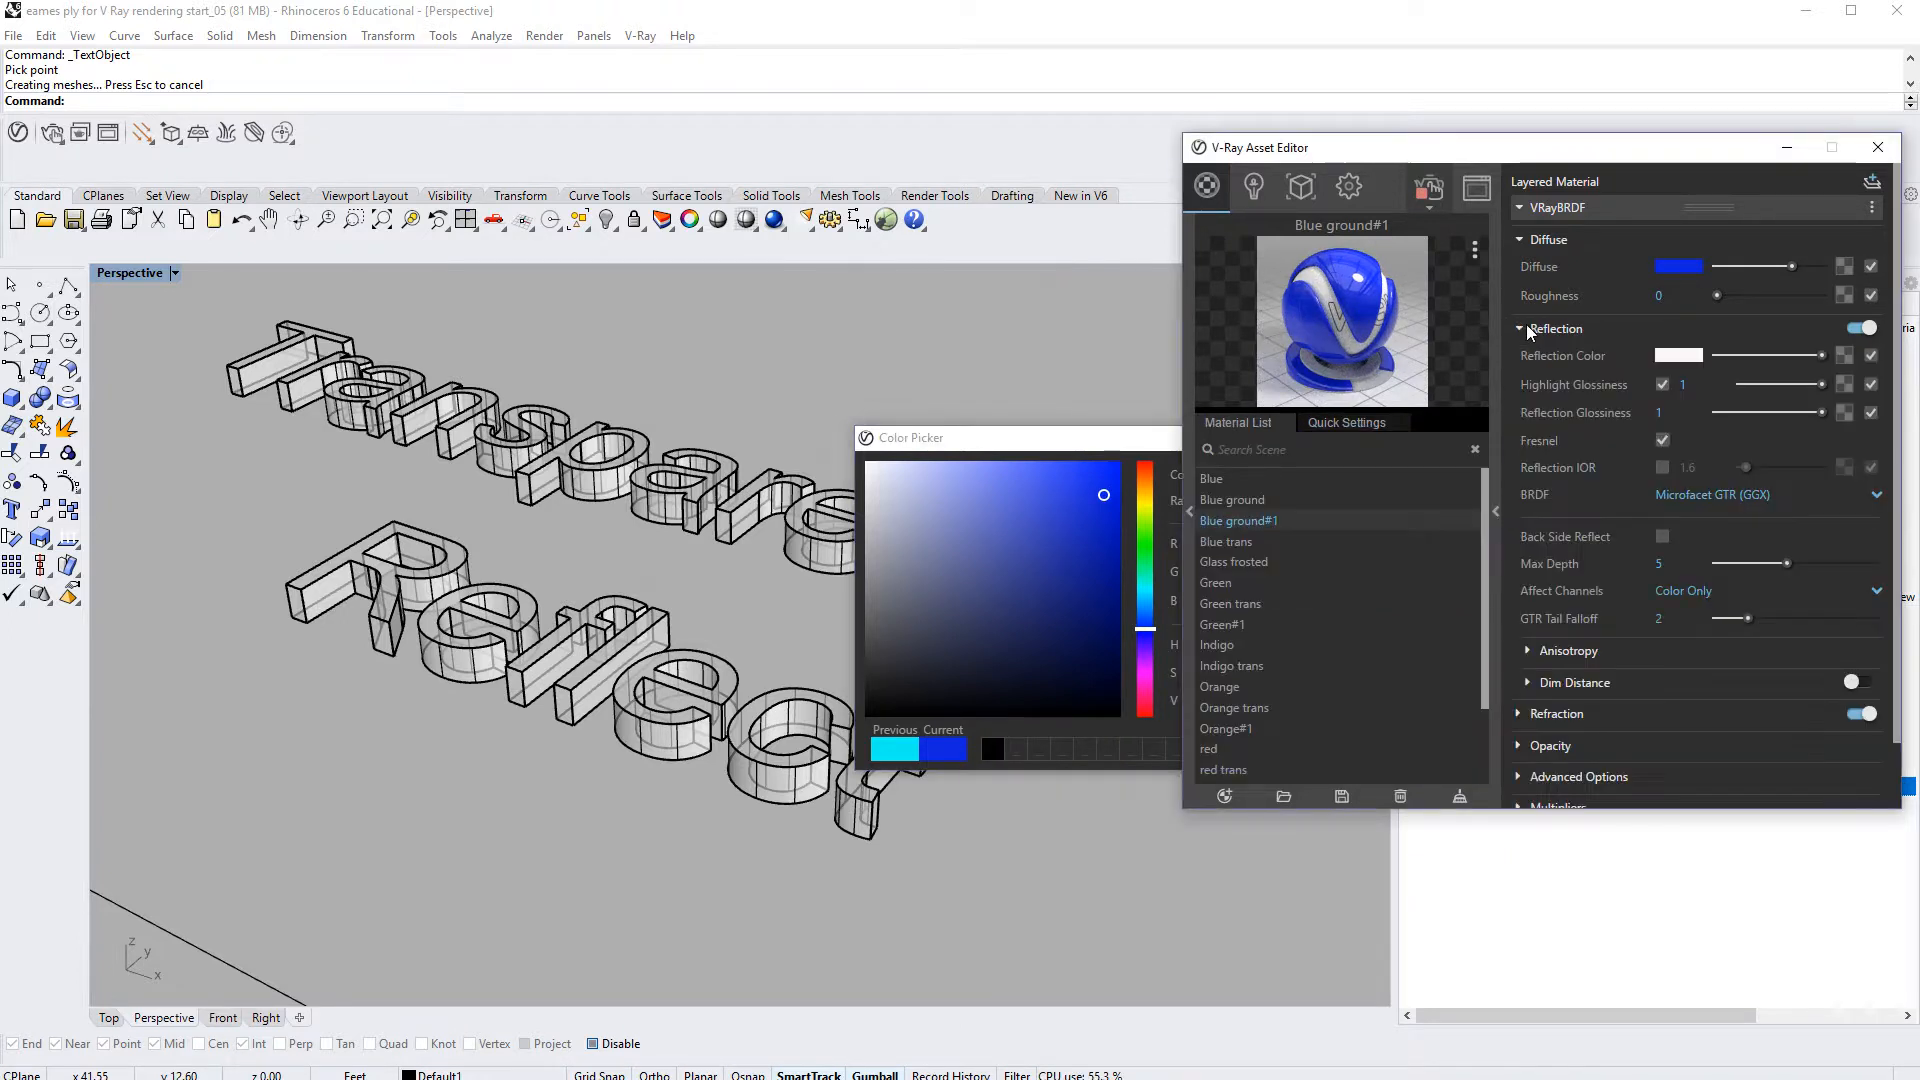
left_click(1694, 358)
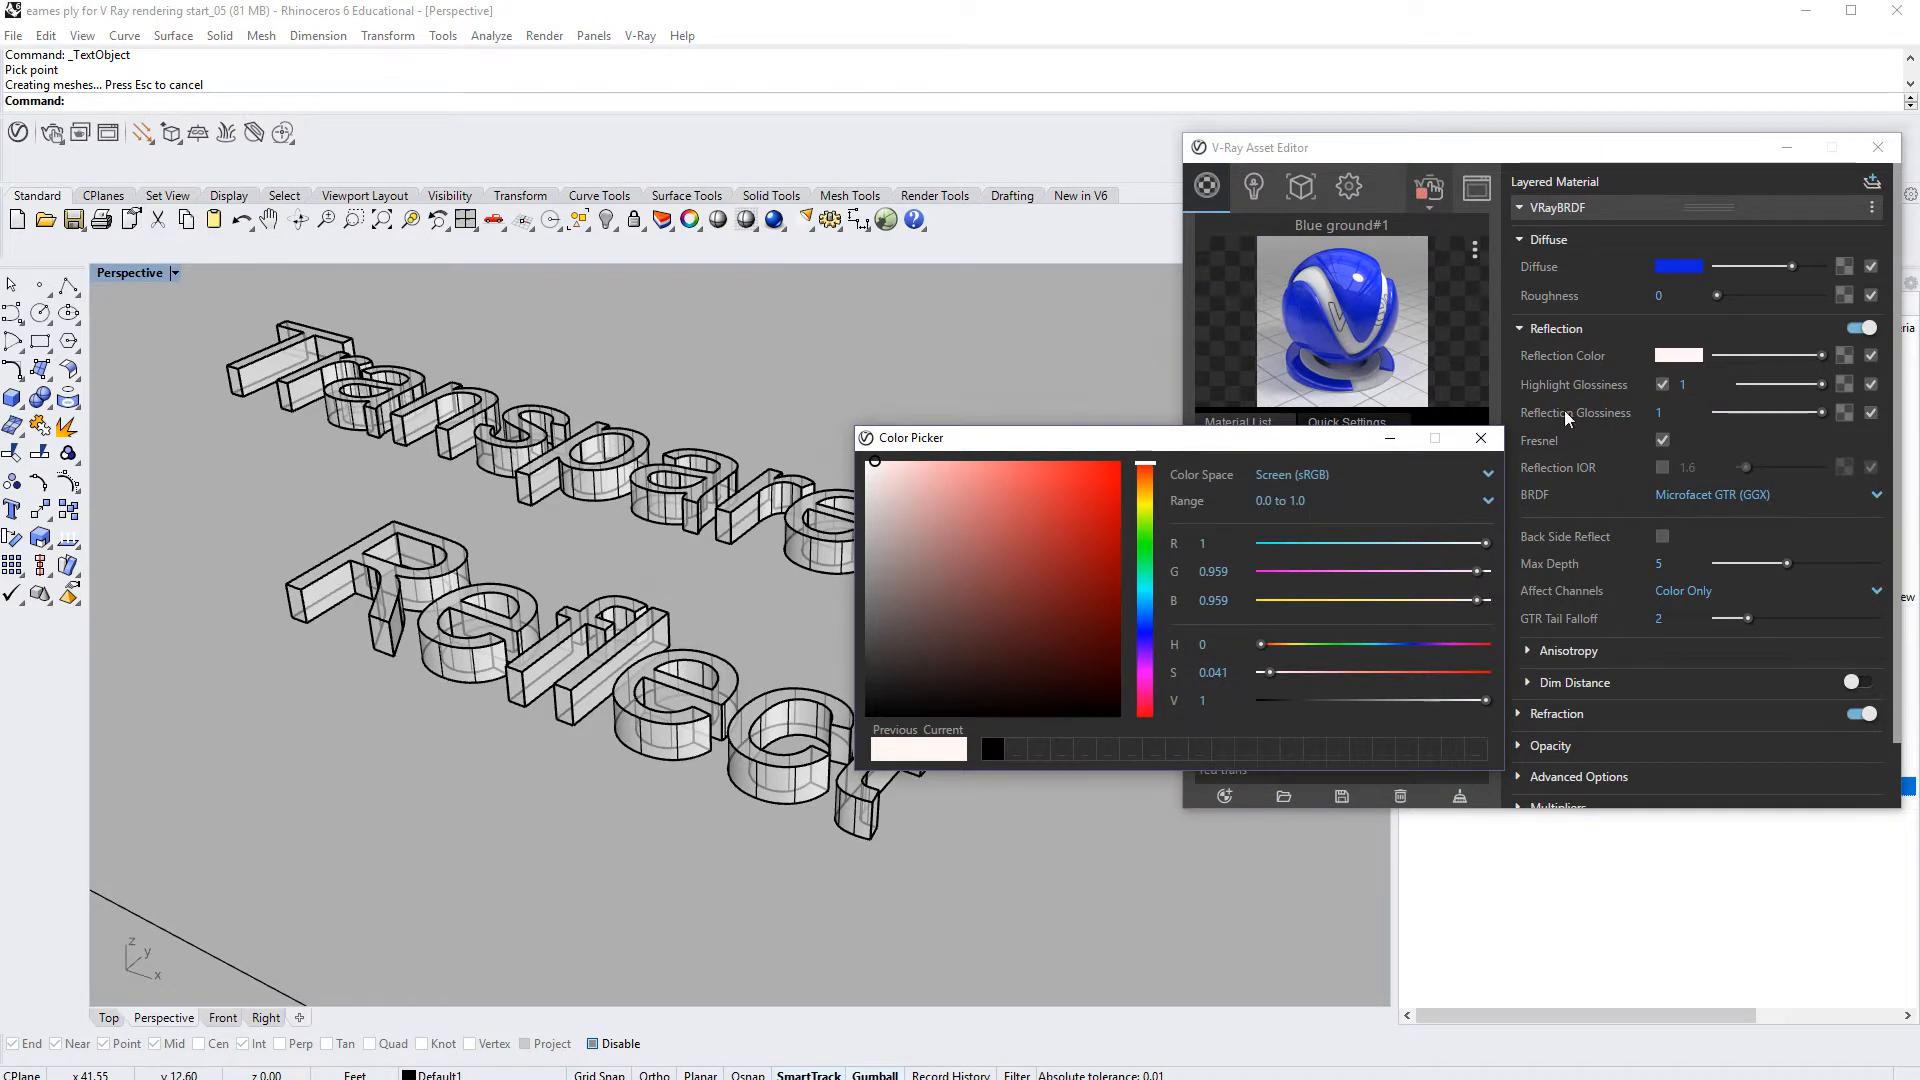
mouse_move(868, 476)
left_mouse_down()
mouse_move(878, 504)
mouse_move(891, 488)
left_mouse_up()
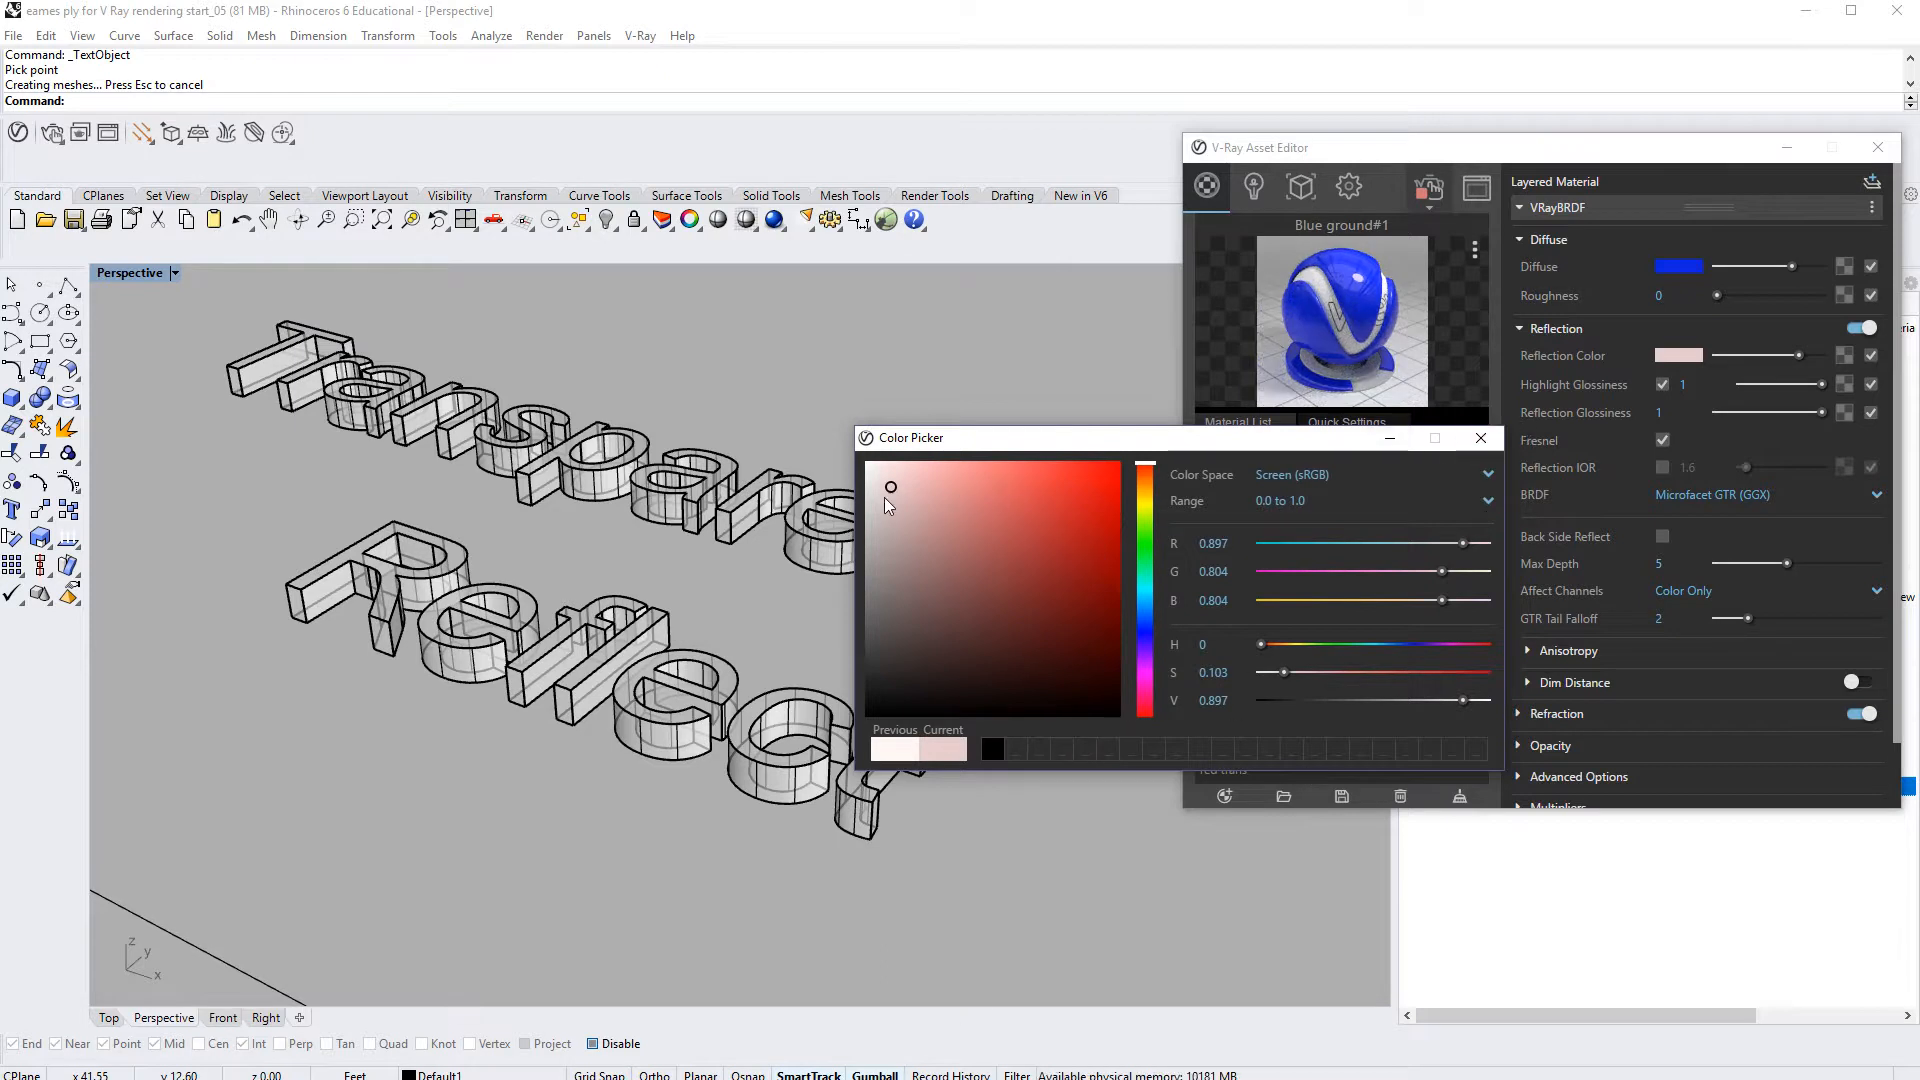
Step: Lighten the Blue ground duplicate's reflection color to near-white and apply the material to the letter R of Reflect
left_click_drag(884, 496, 874, 468)
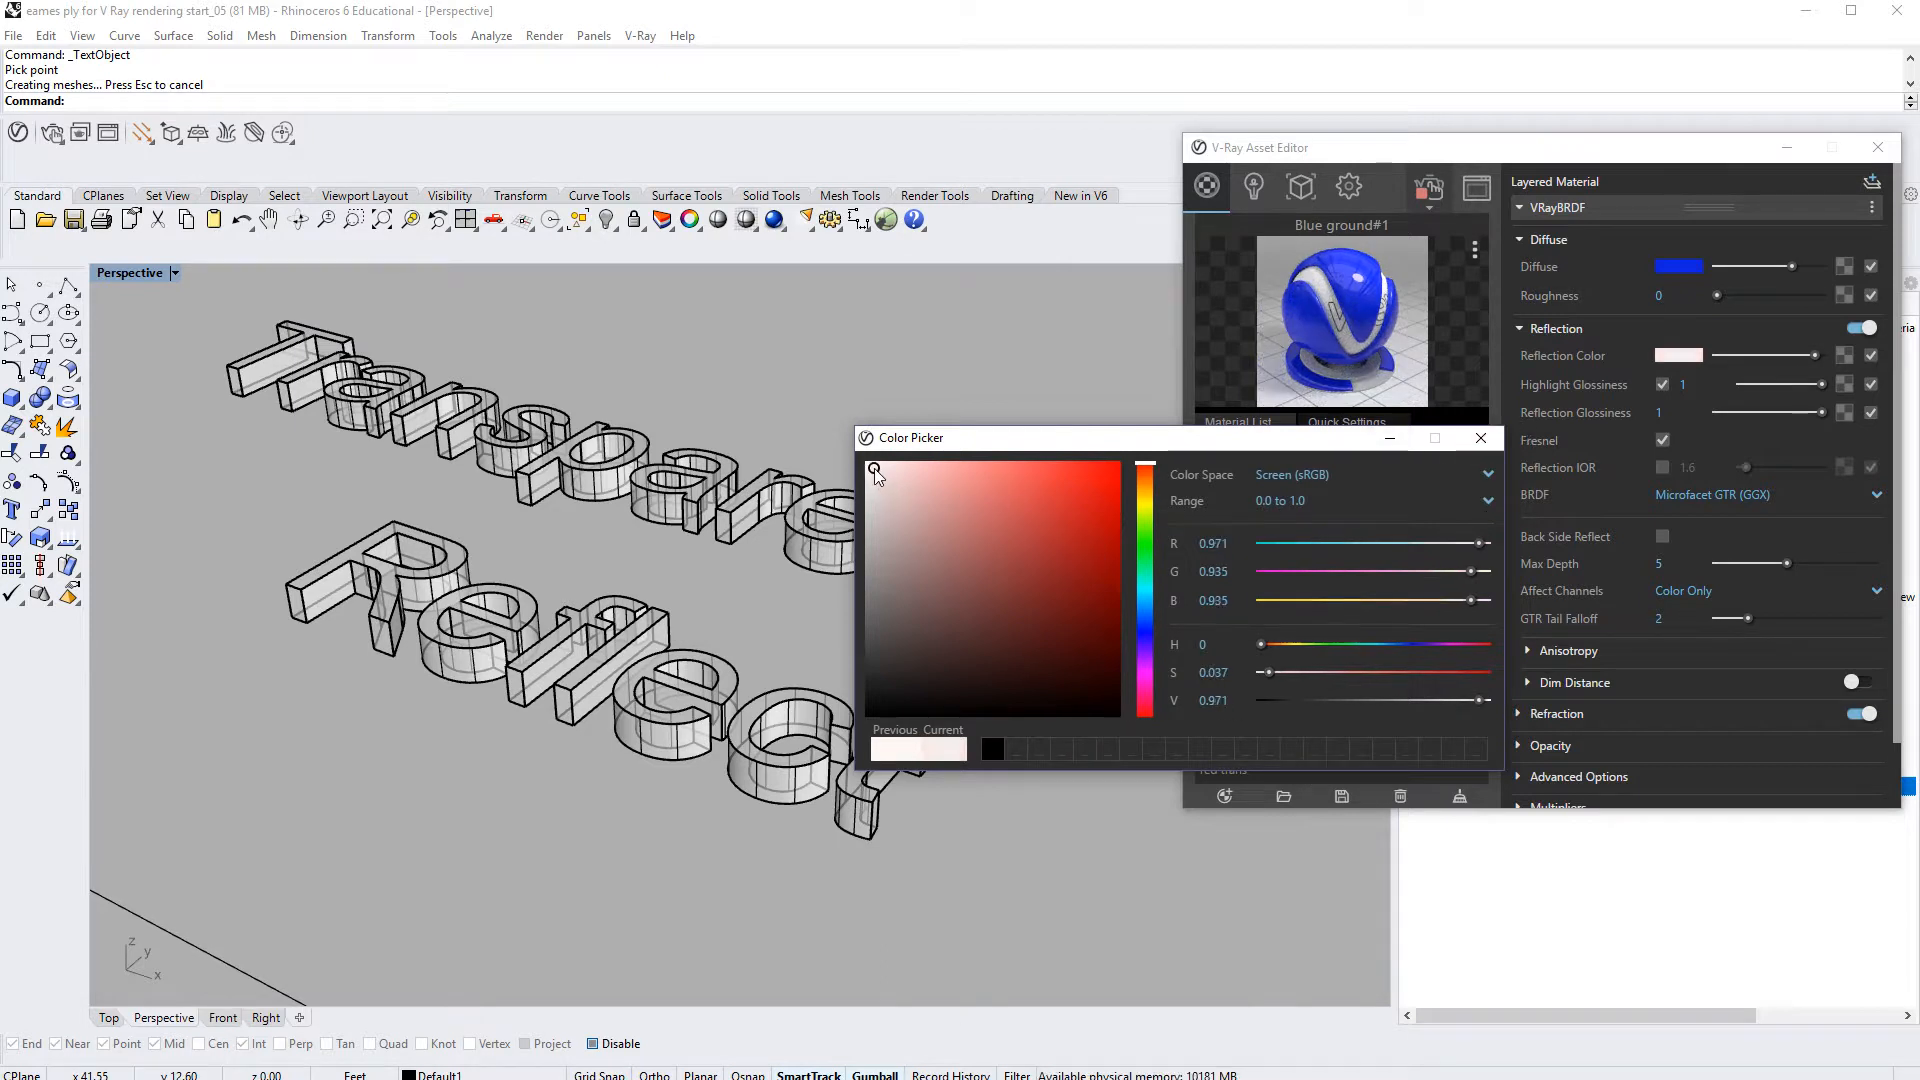
left_click(1481, 436)
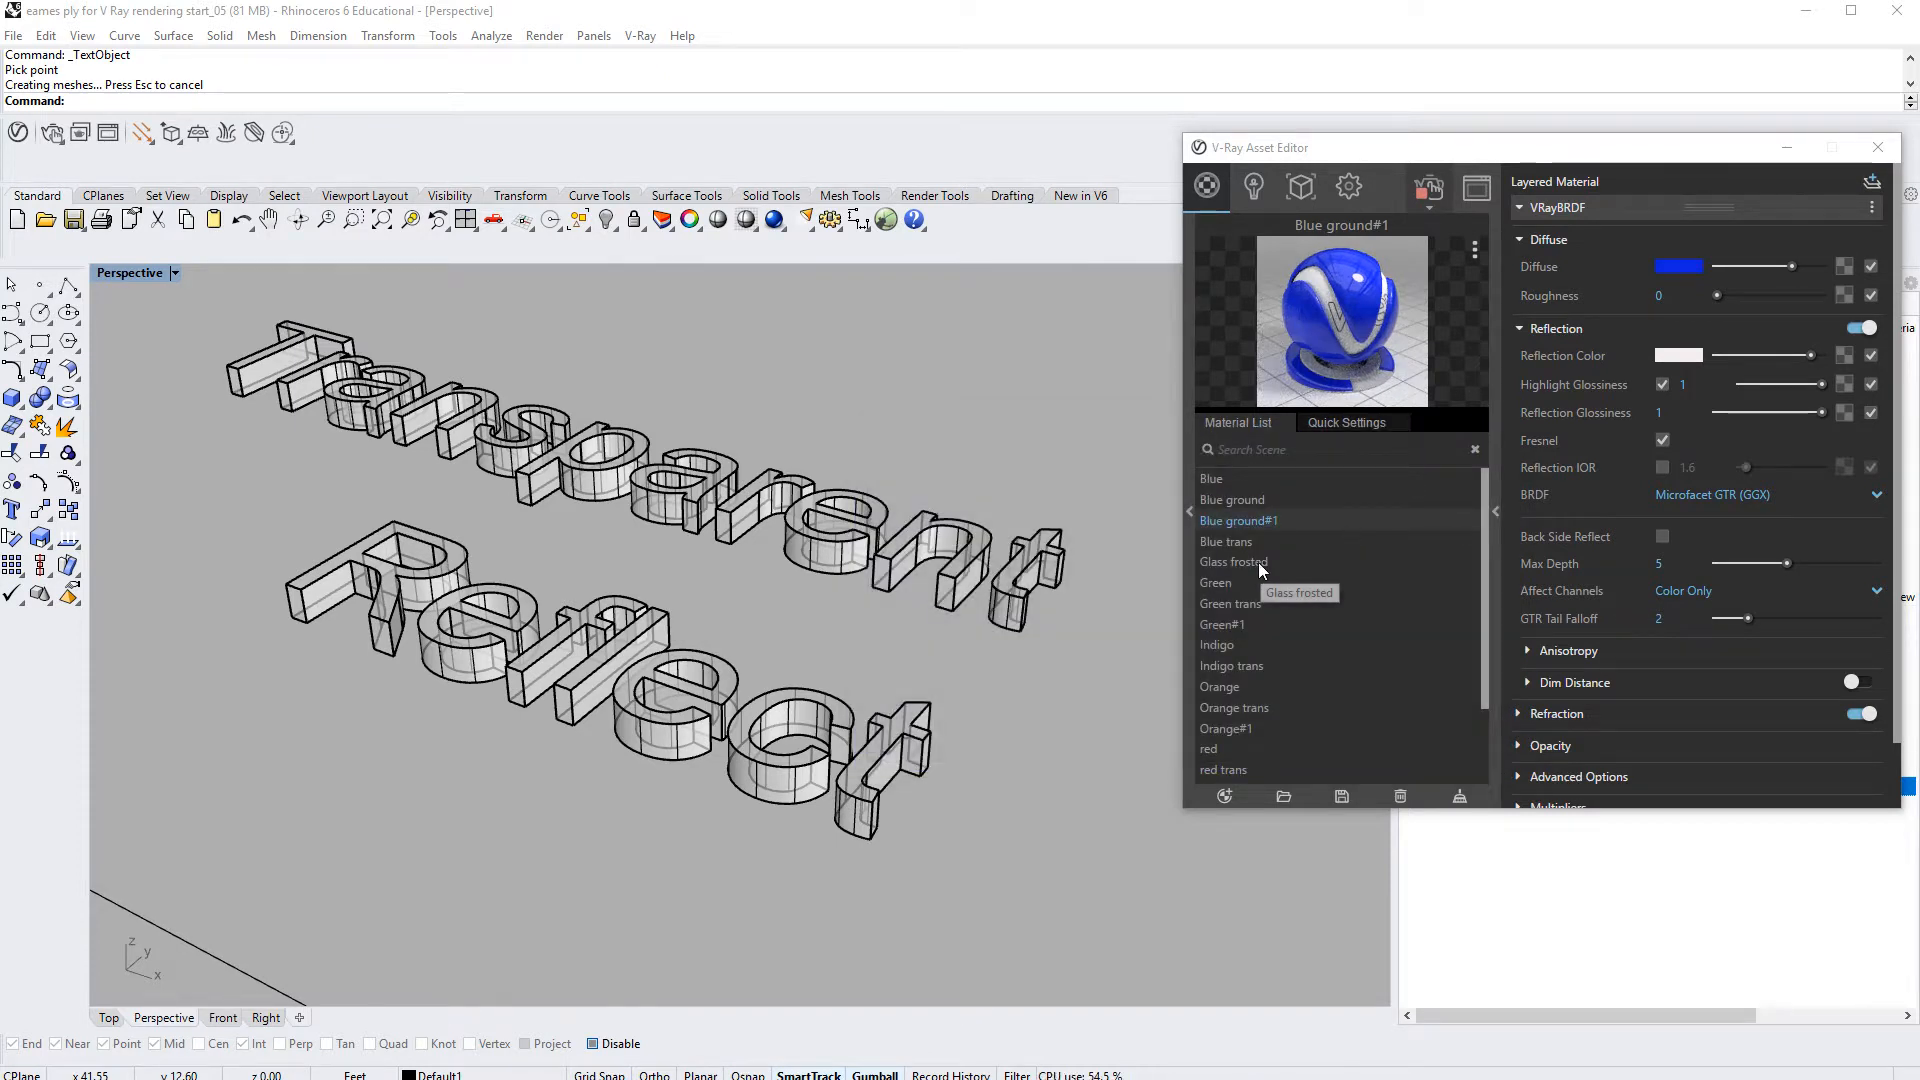
left_click(402, 570)
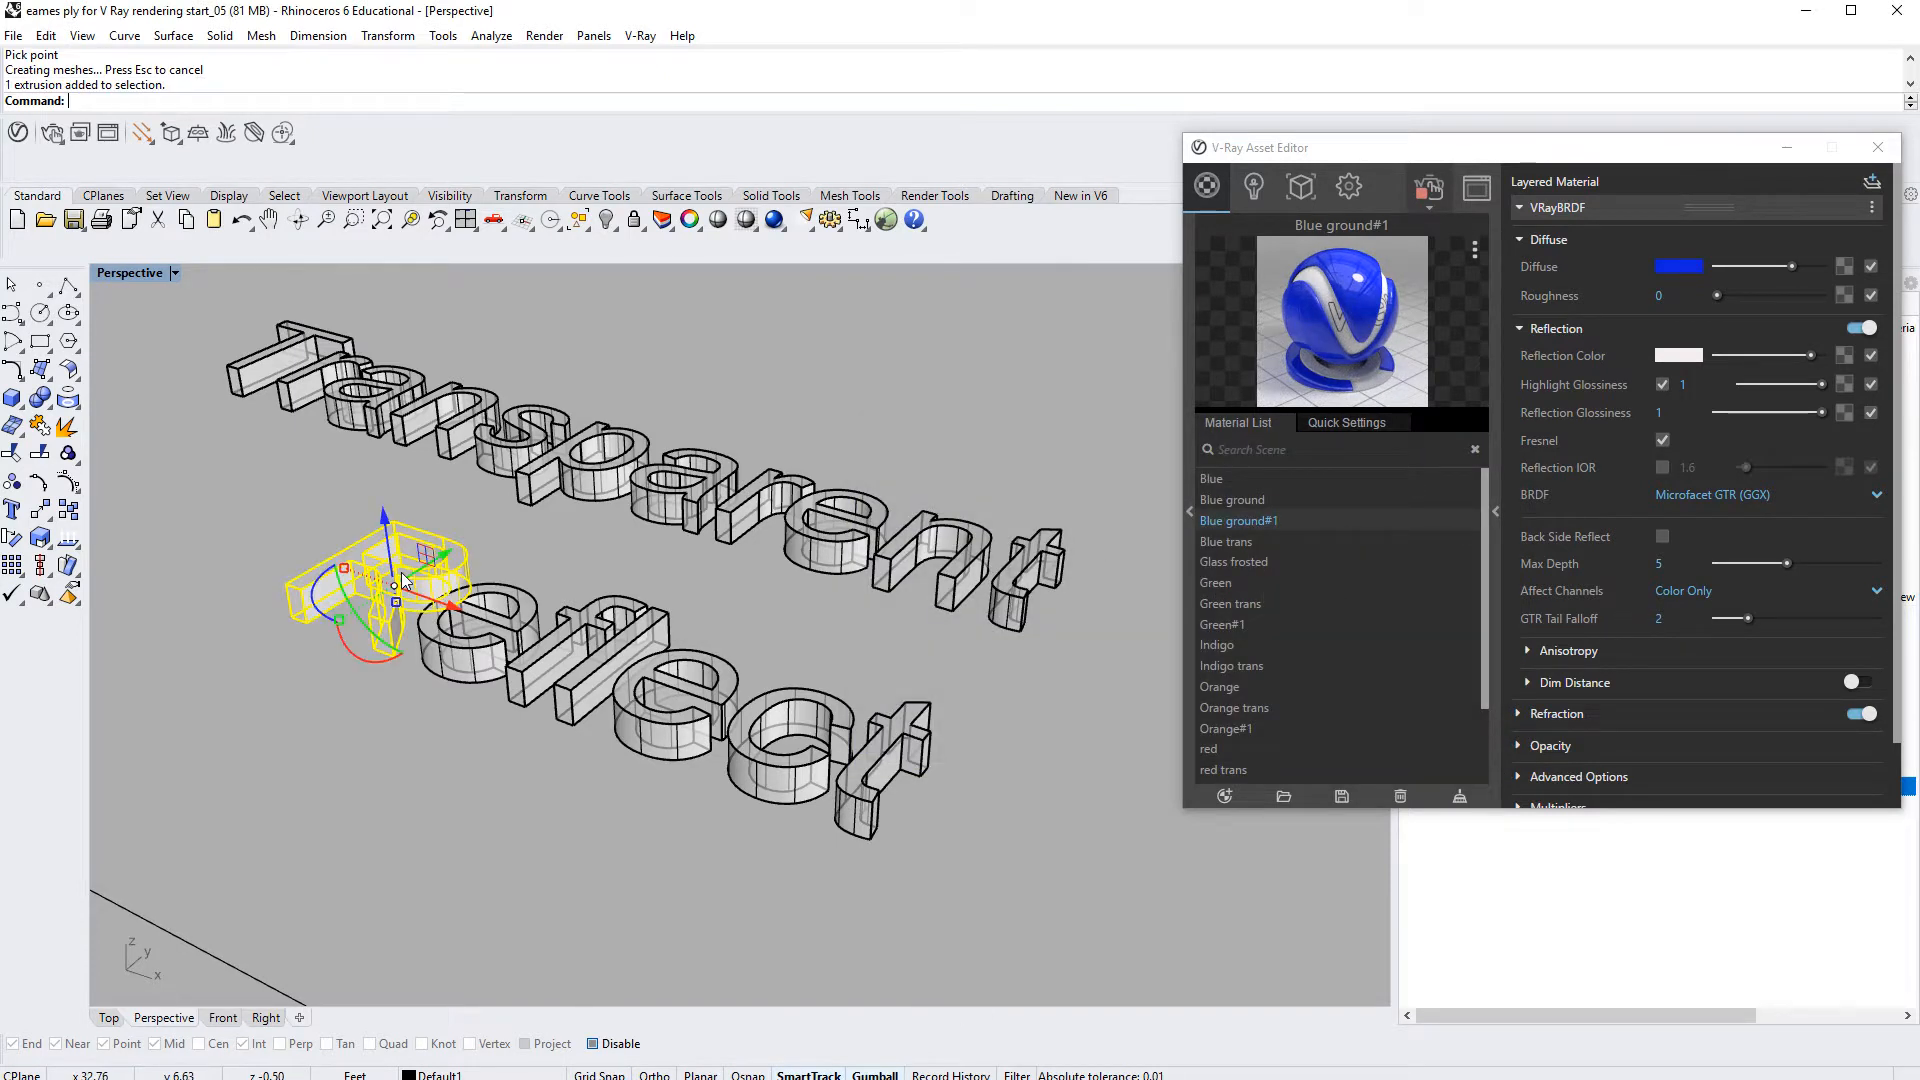
right_click(1312, 520)
left_click(1343, 560)
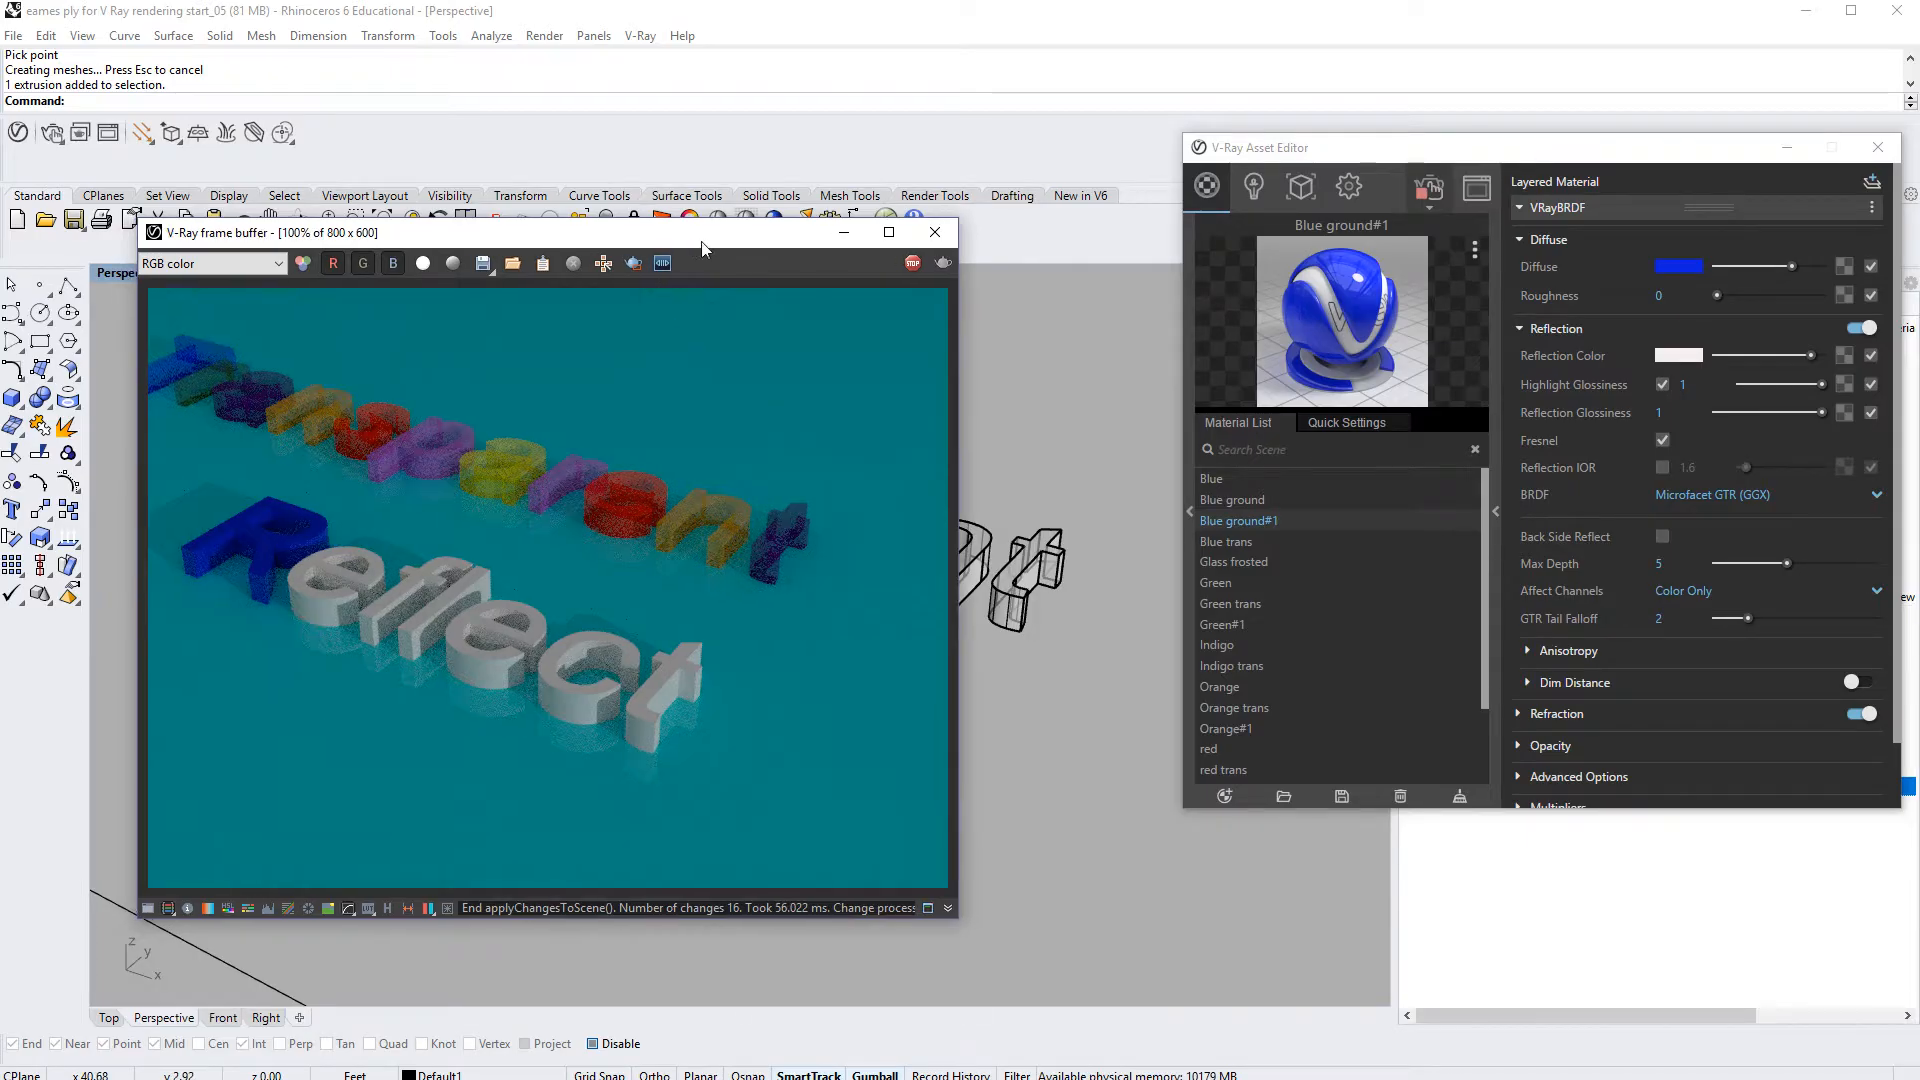
Step: Select the first letter e of Reflect and set the red duplicate's reflection color to near-white with RGB 0.971, 0.951, 0.951
left_click_drag(703, 248, 882, 253)
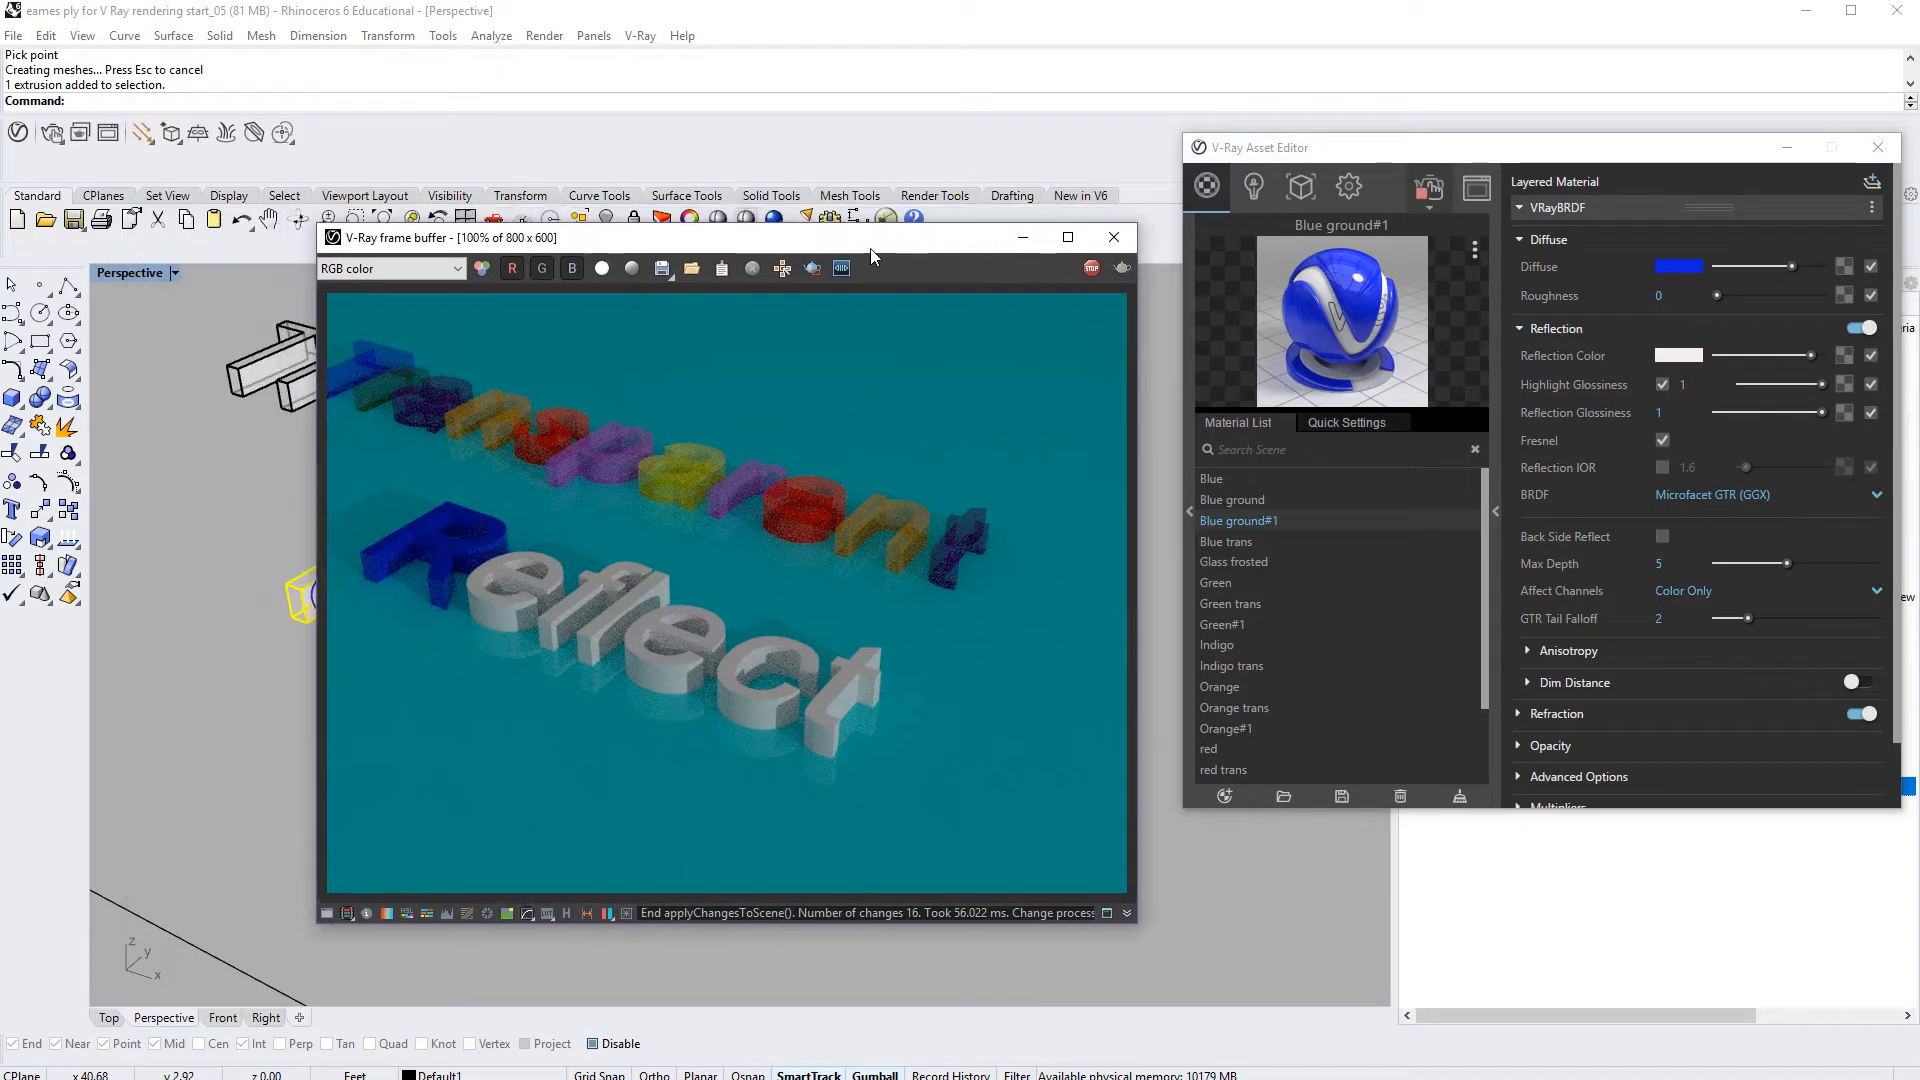
scroll(286, 679, "up", 5)
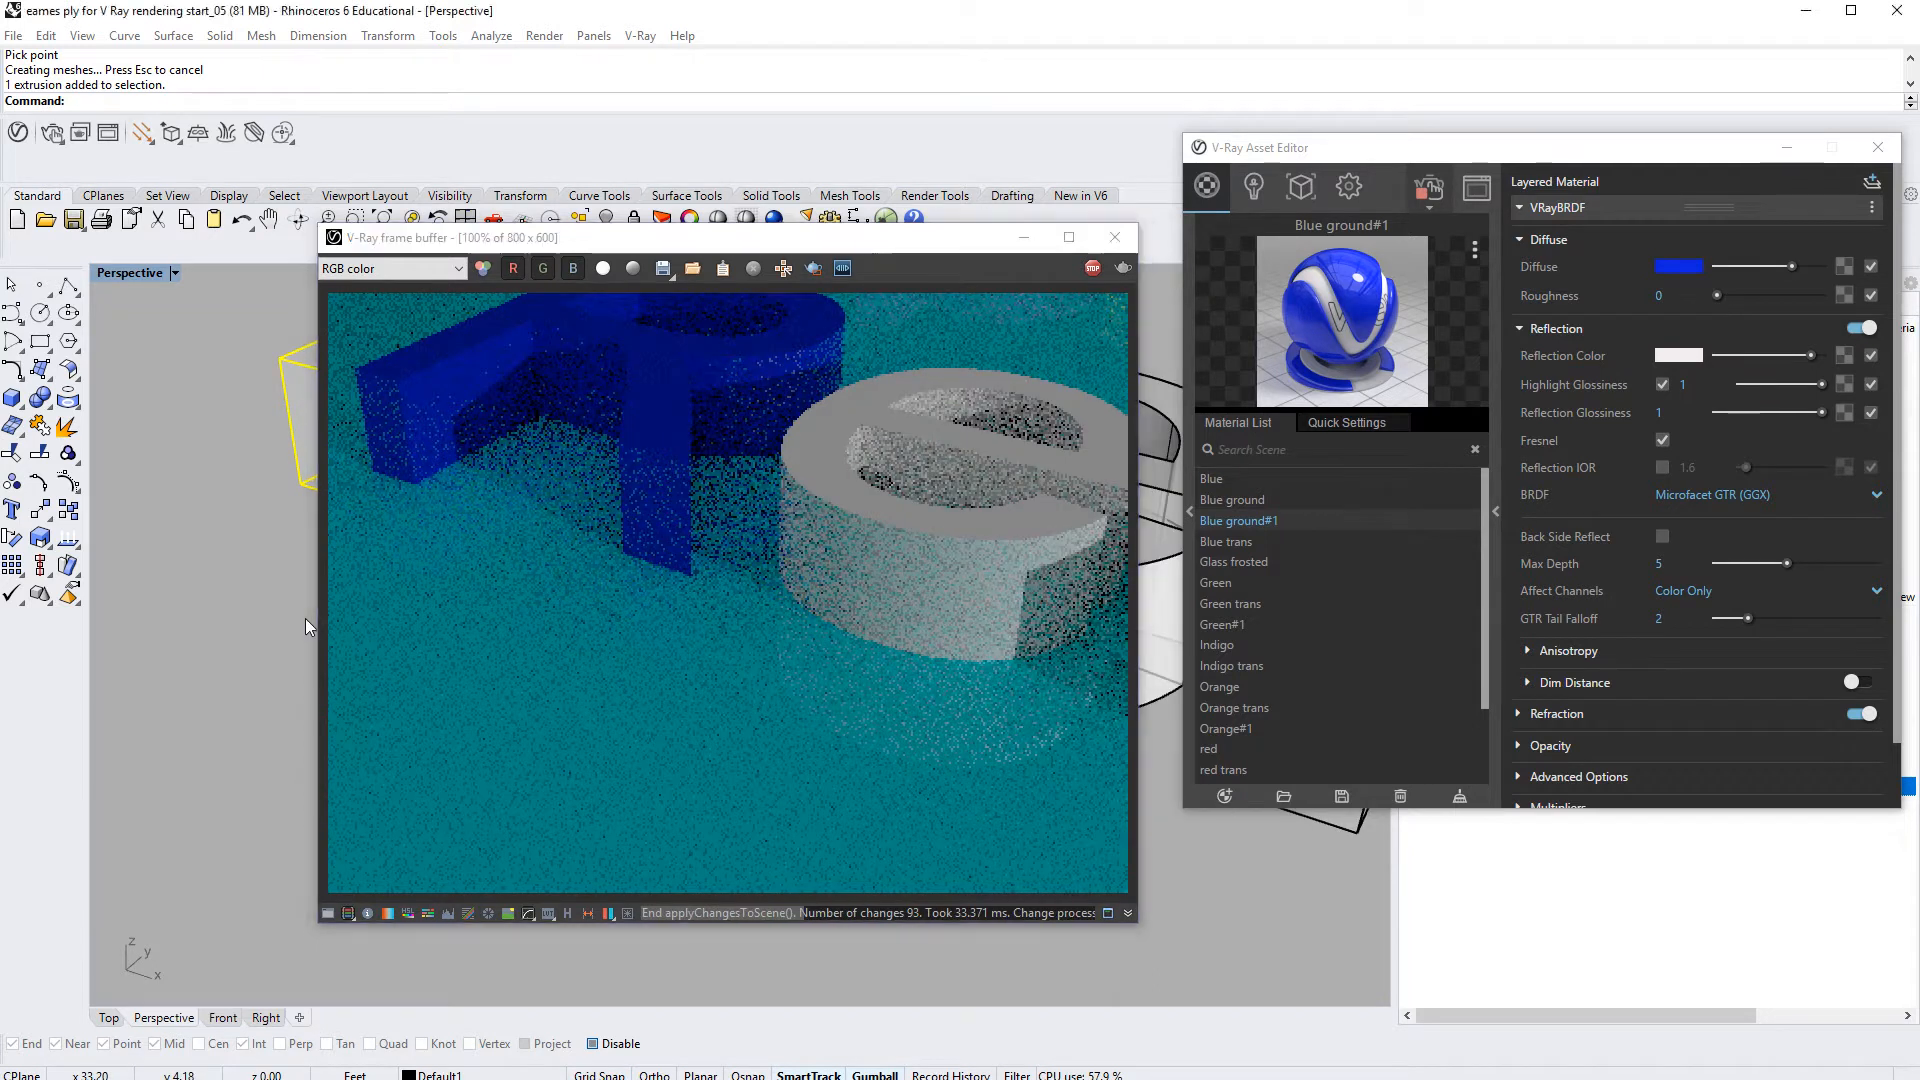
right_click_drag(304, 618, 204, 754)
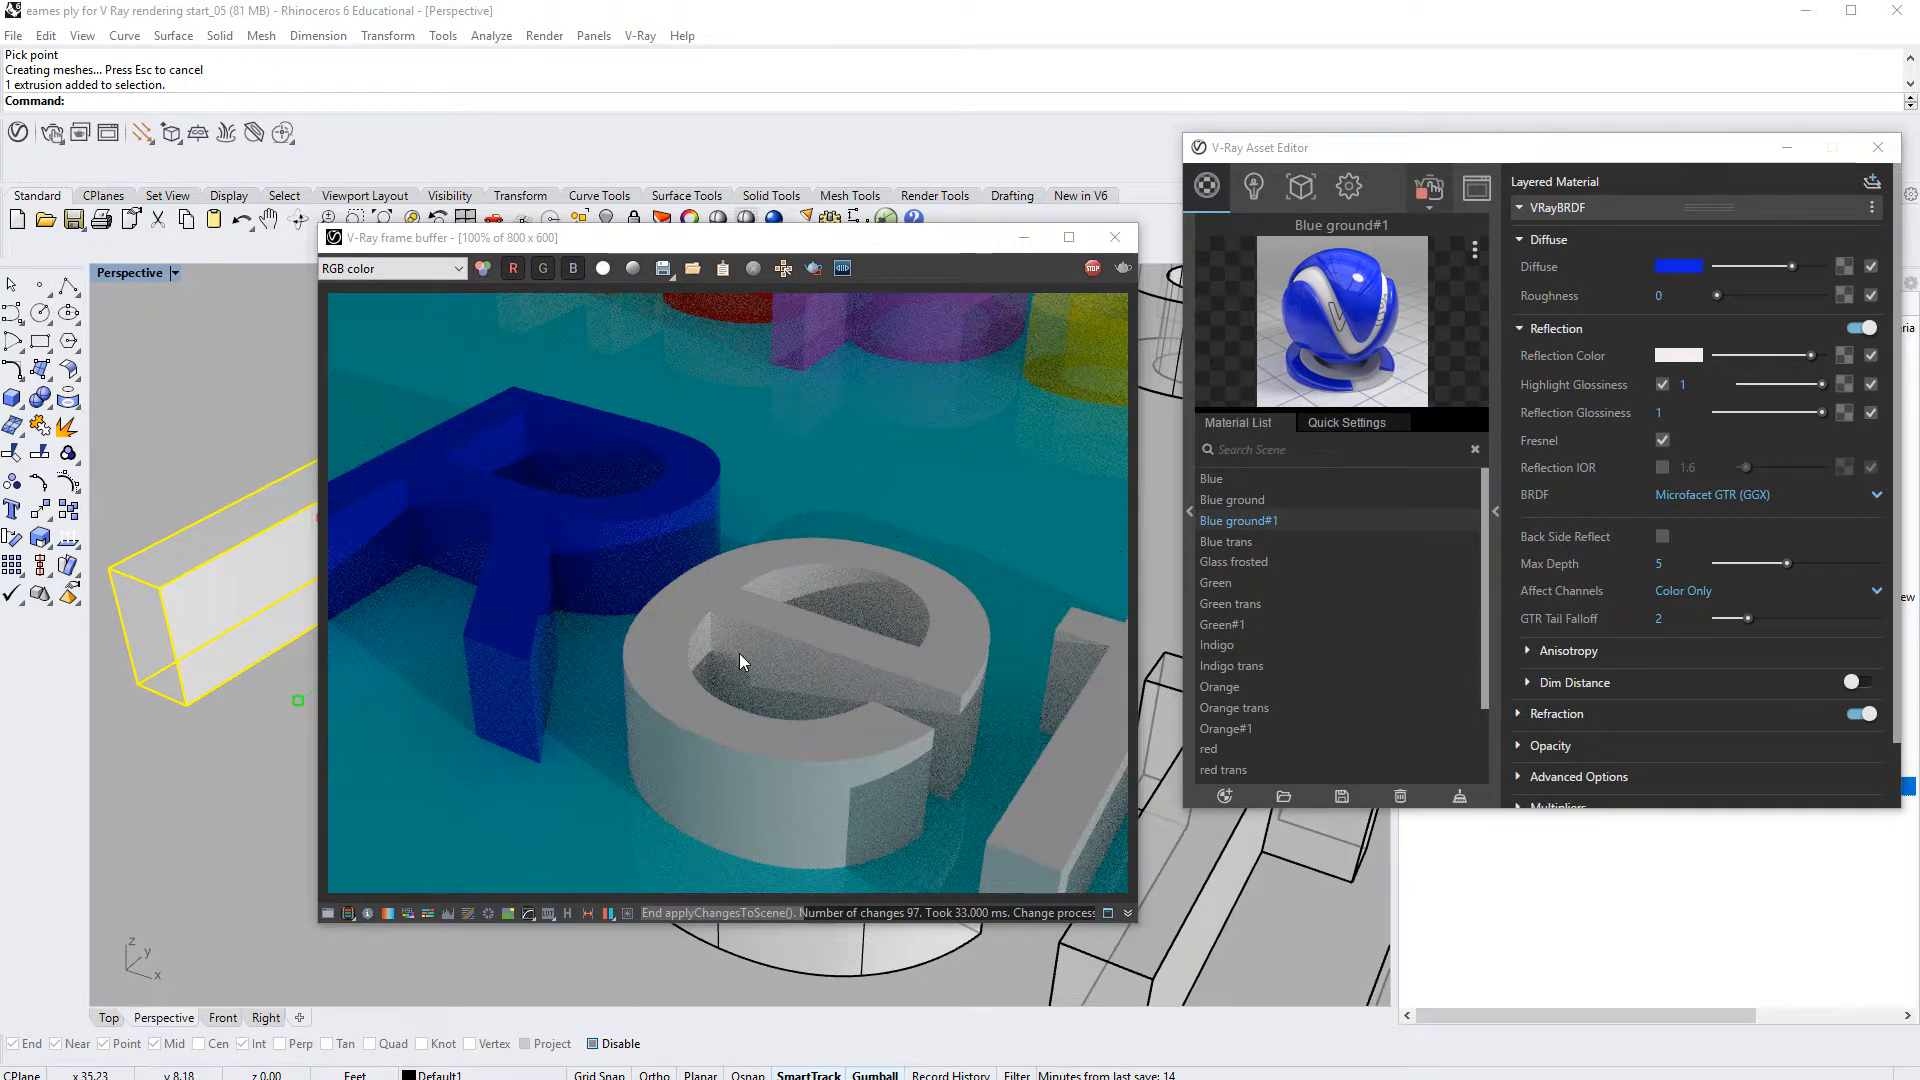
left_click(801, 966)
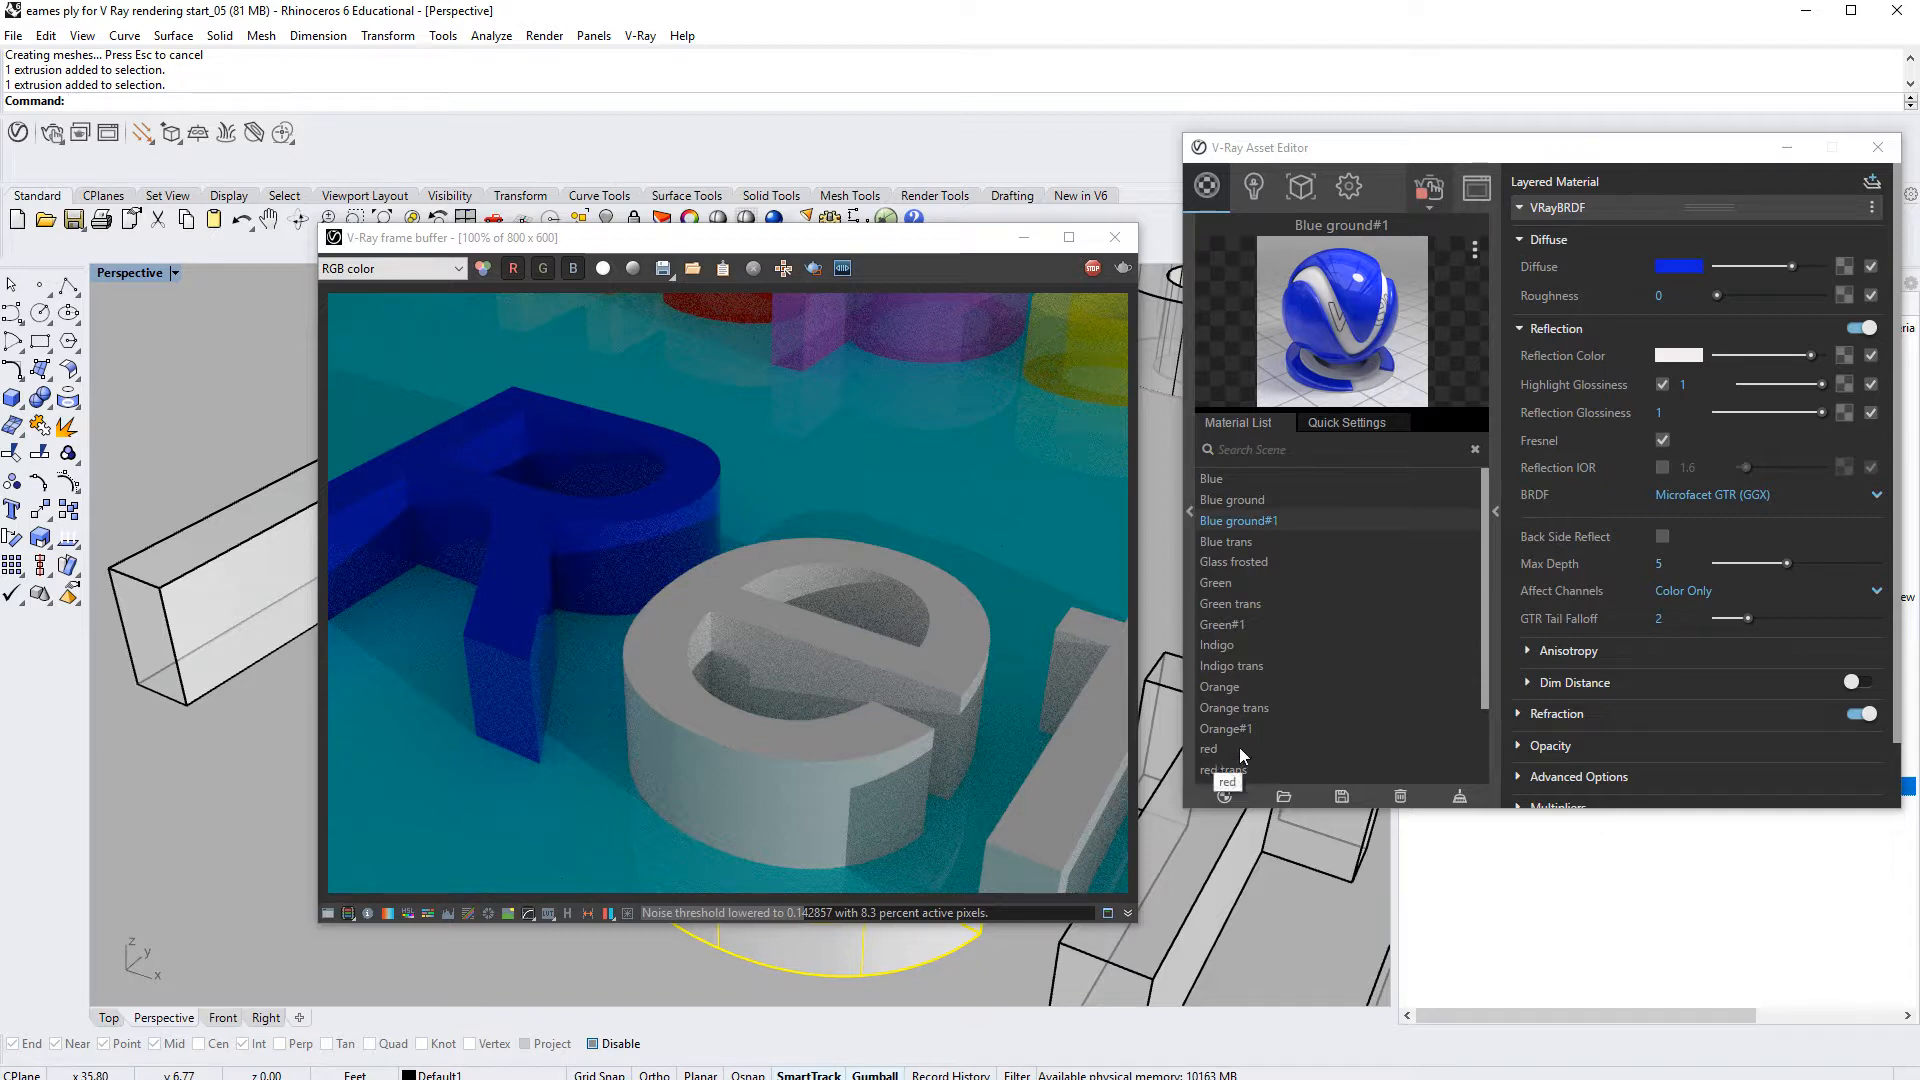
left_click_drag(1482, 586, 1468, 650)
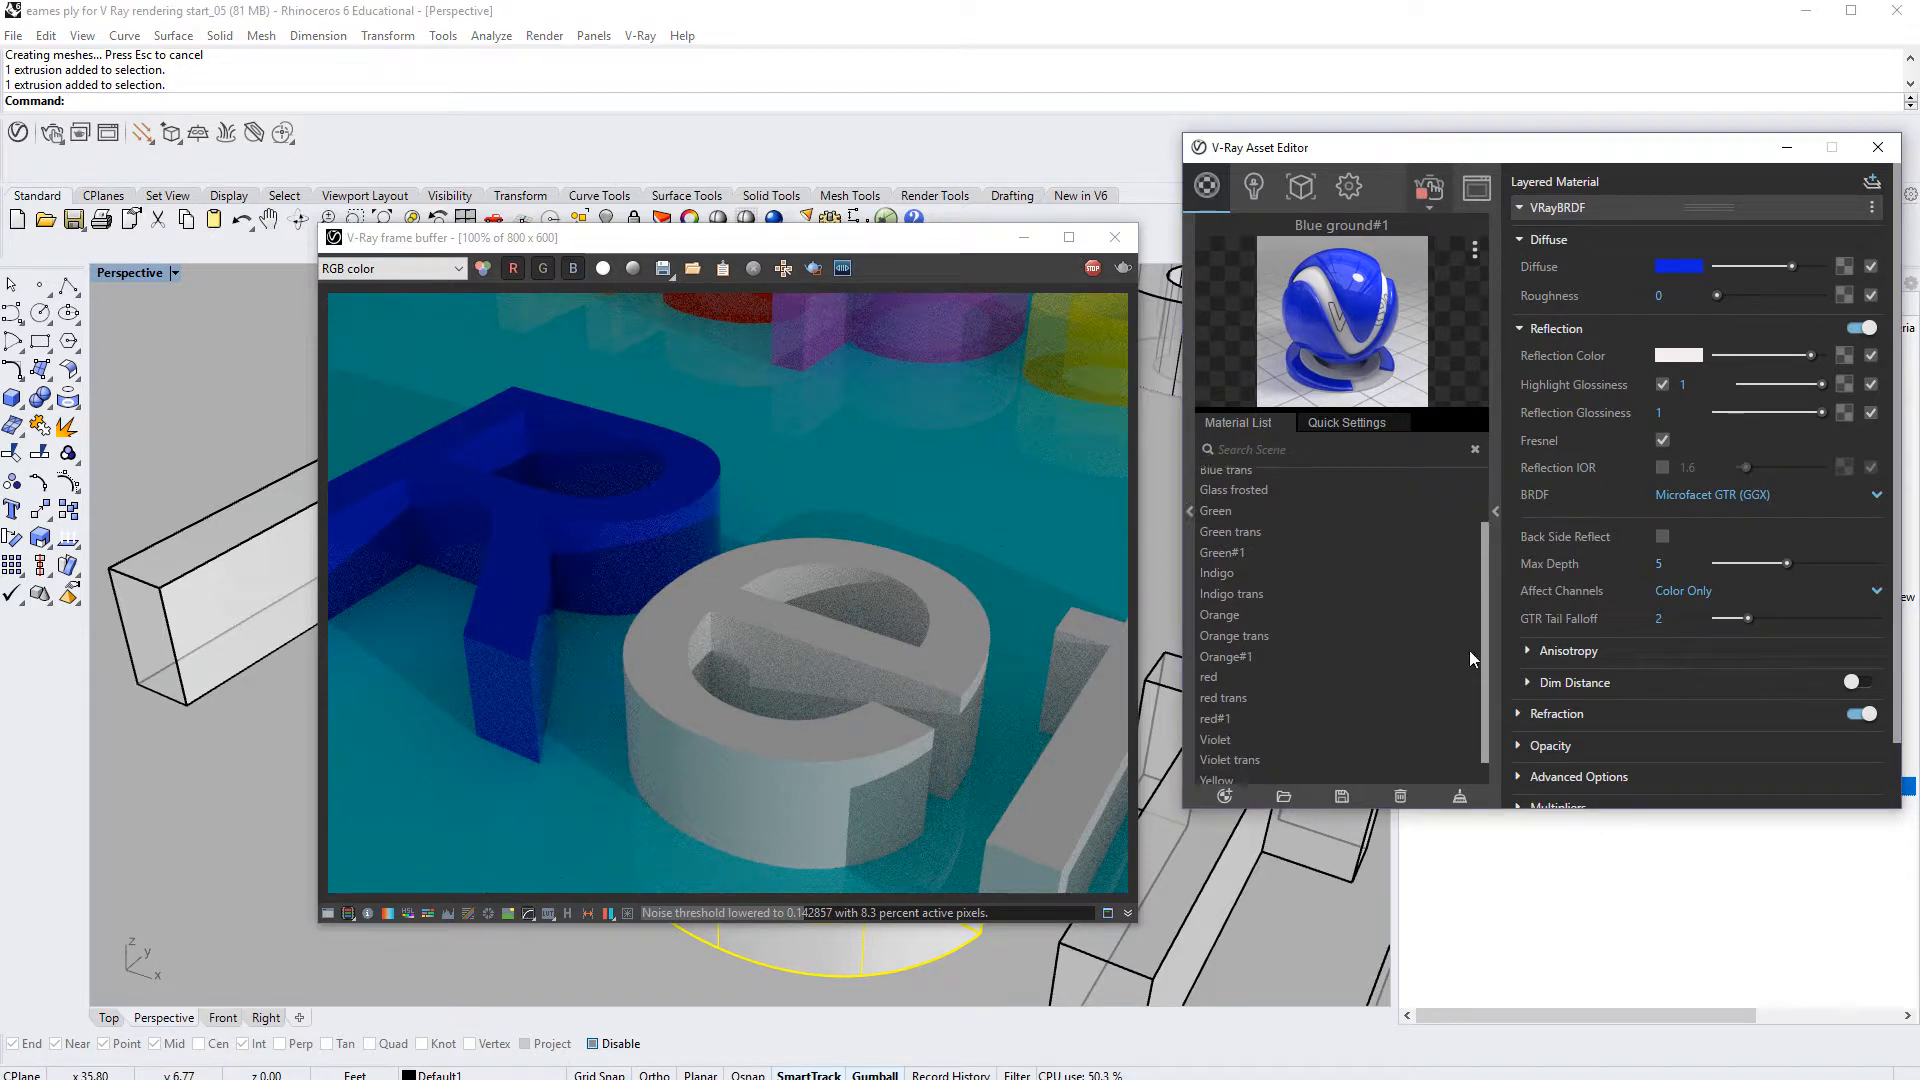
left_click(1215, 714)
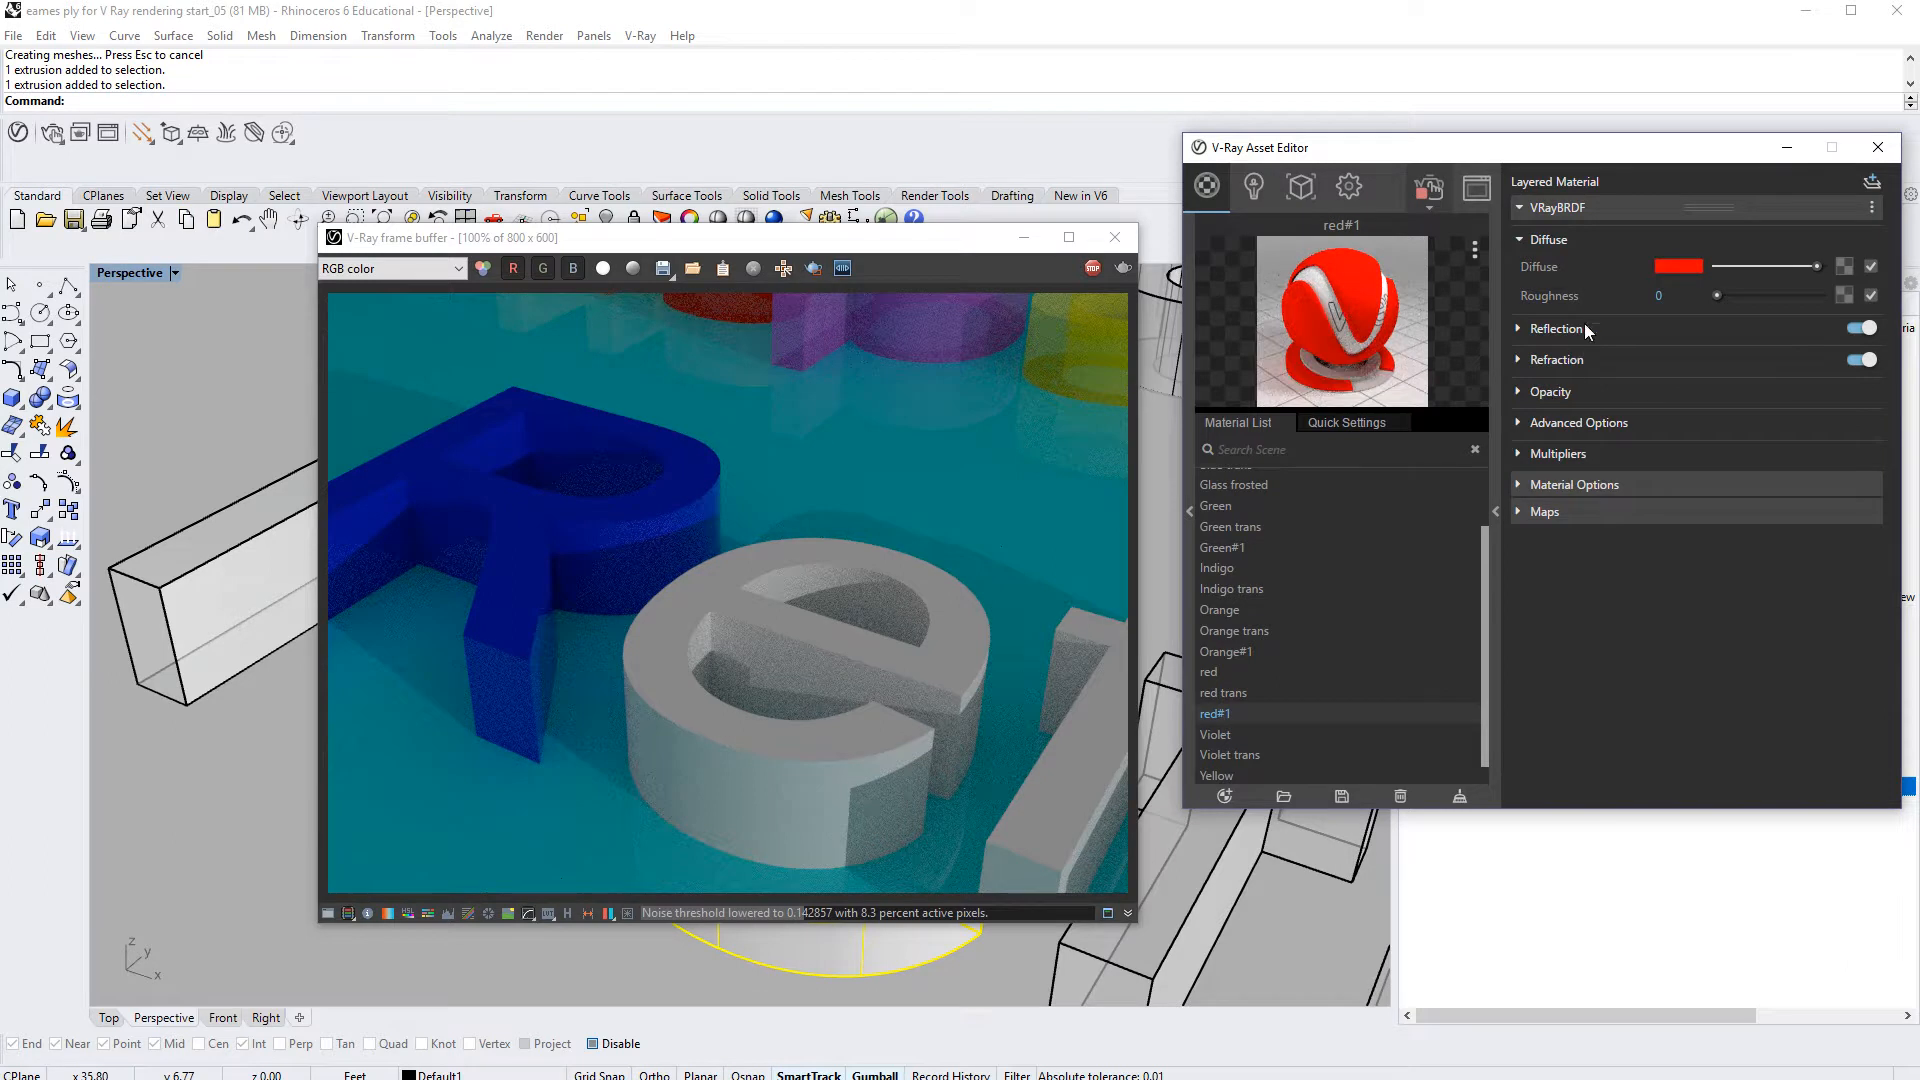
left_click(1519, 328)
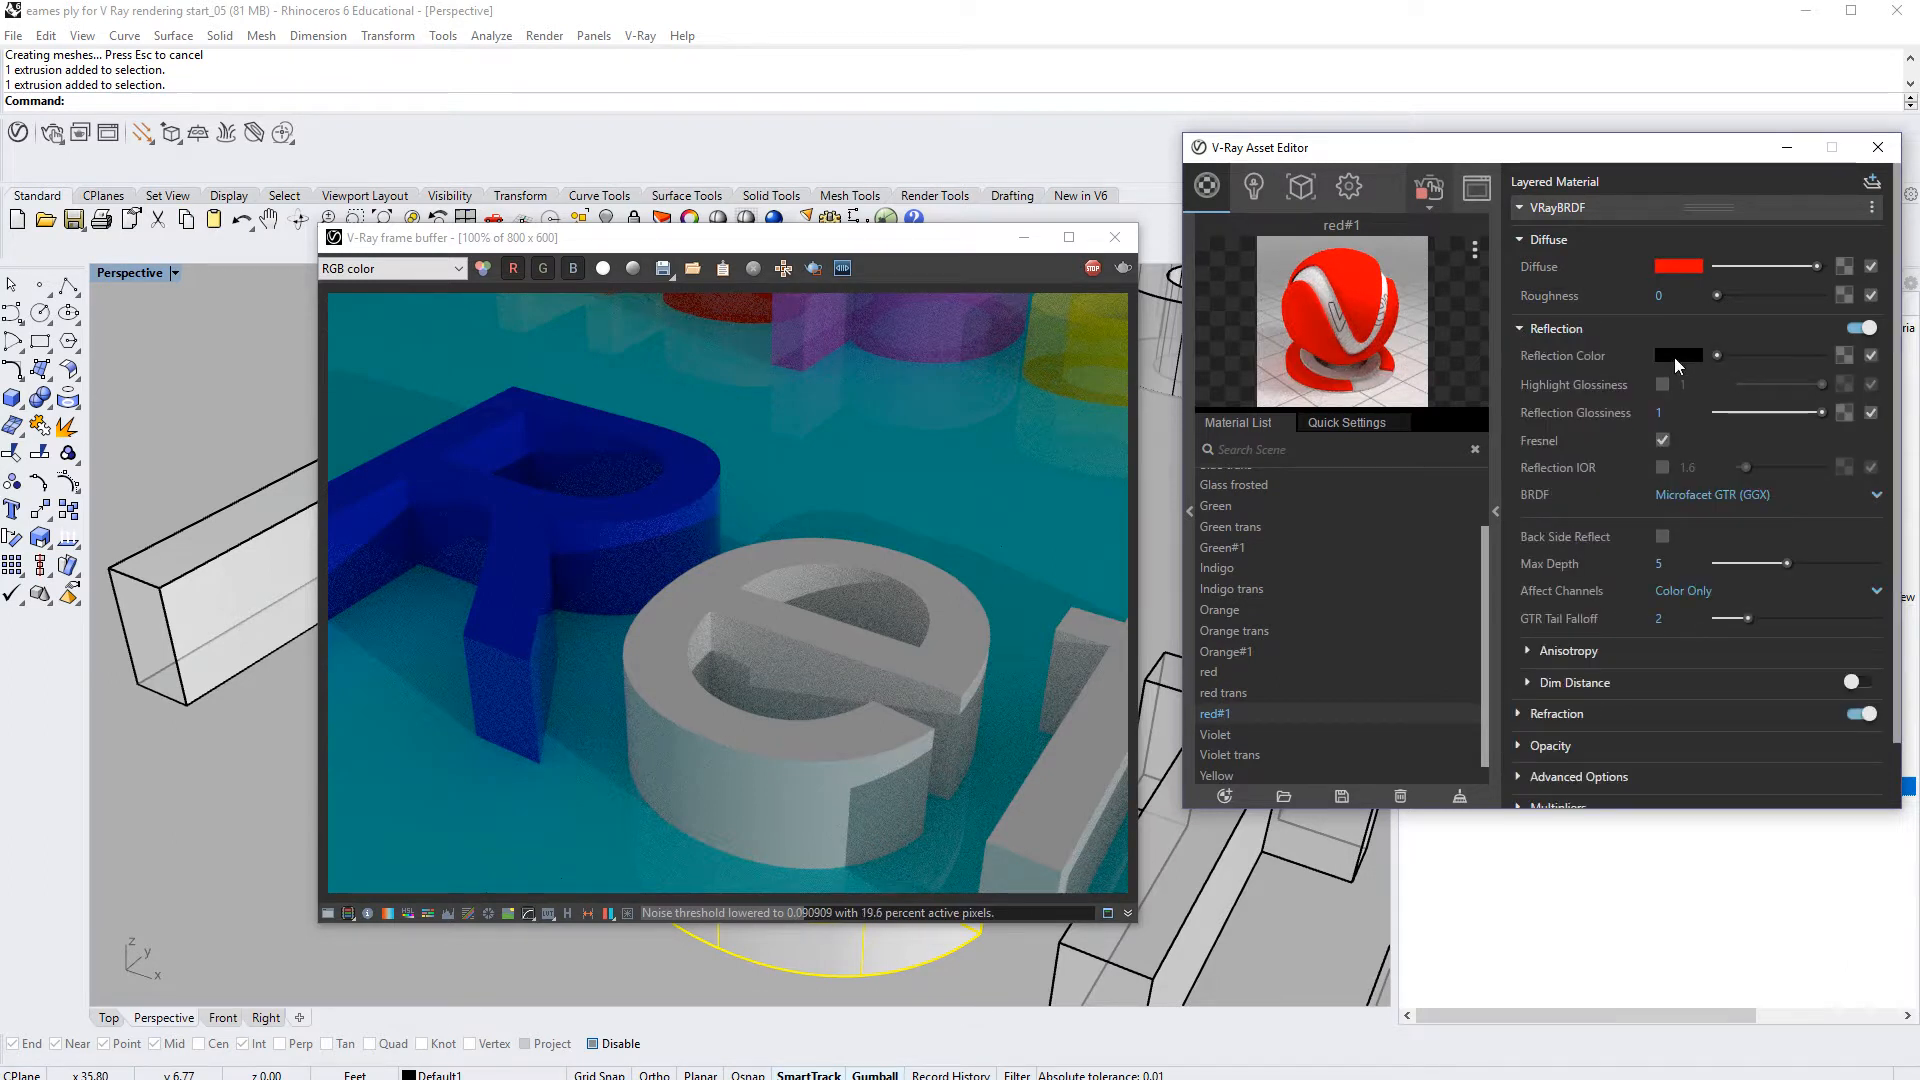
left_click(1677, 356)
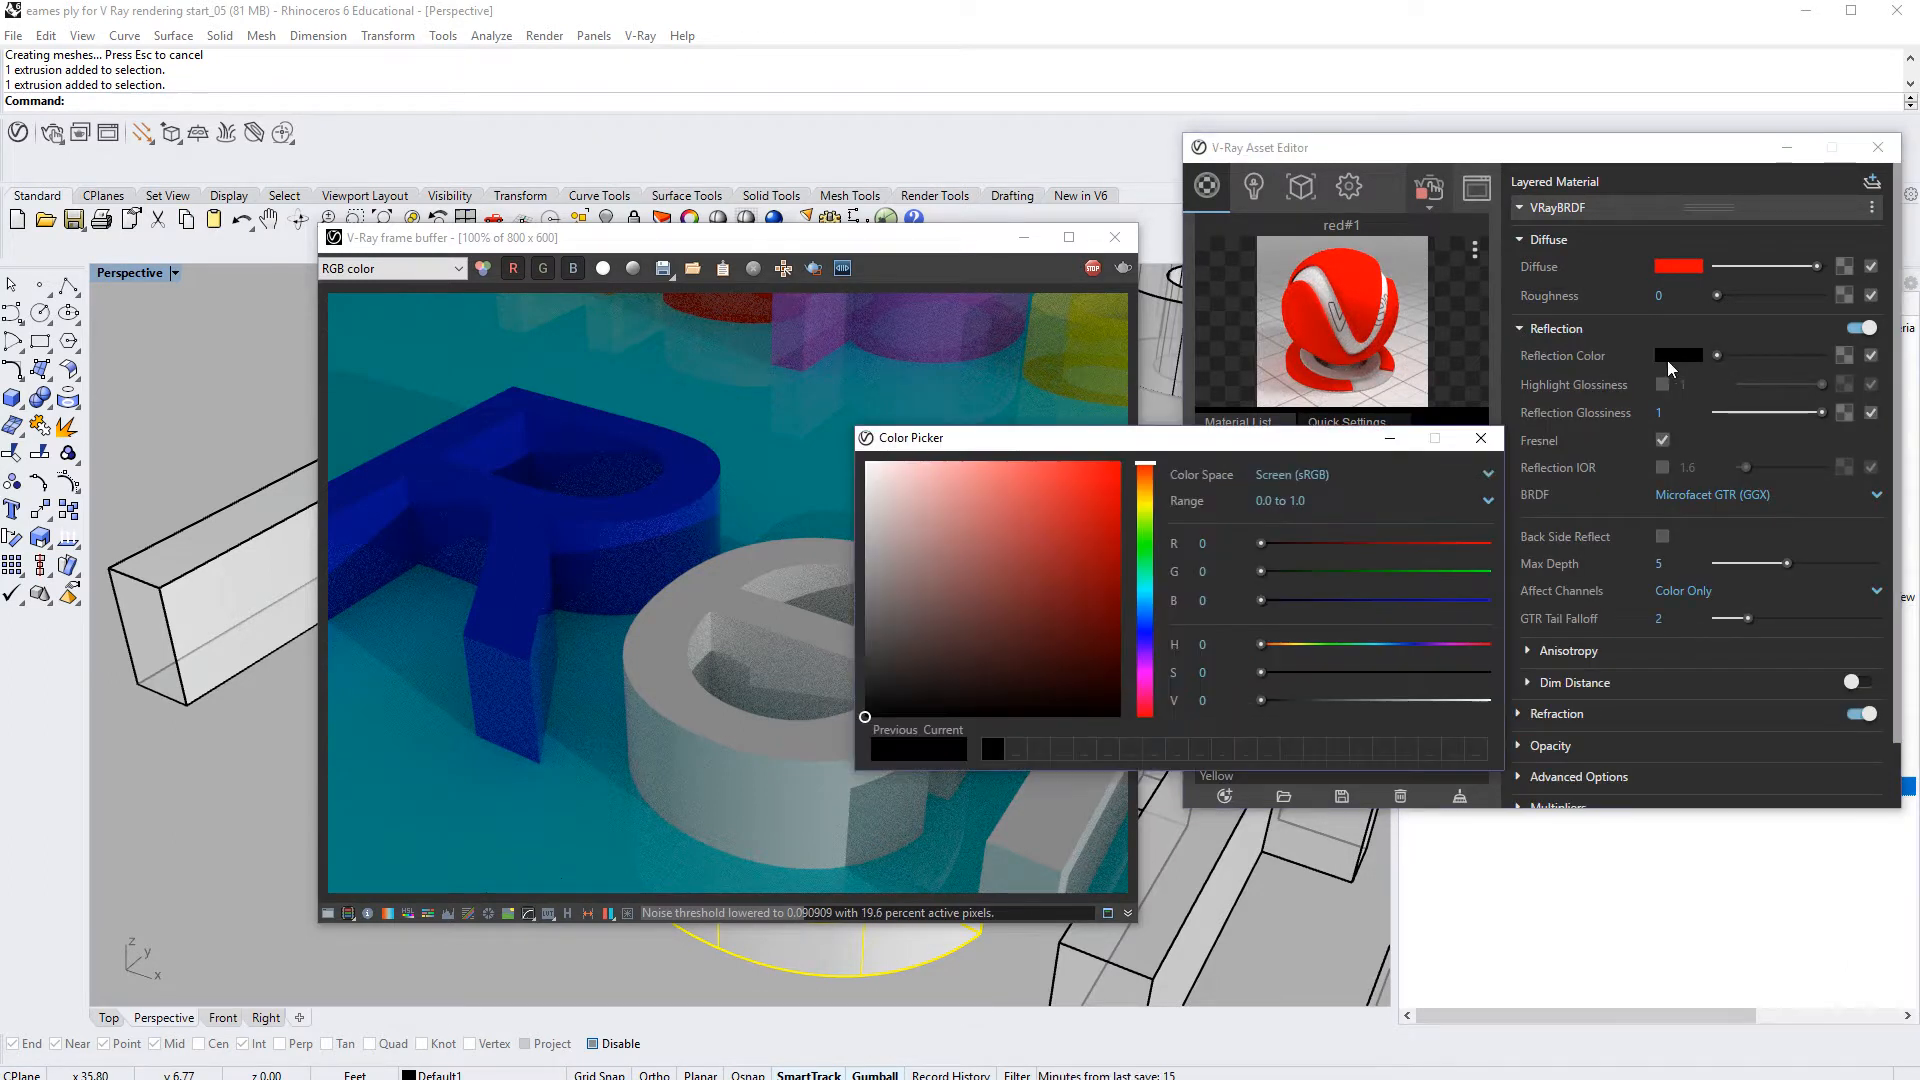
left_click(870, 468)
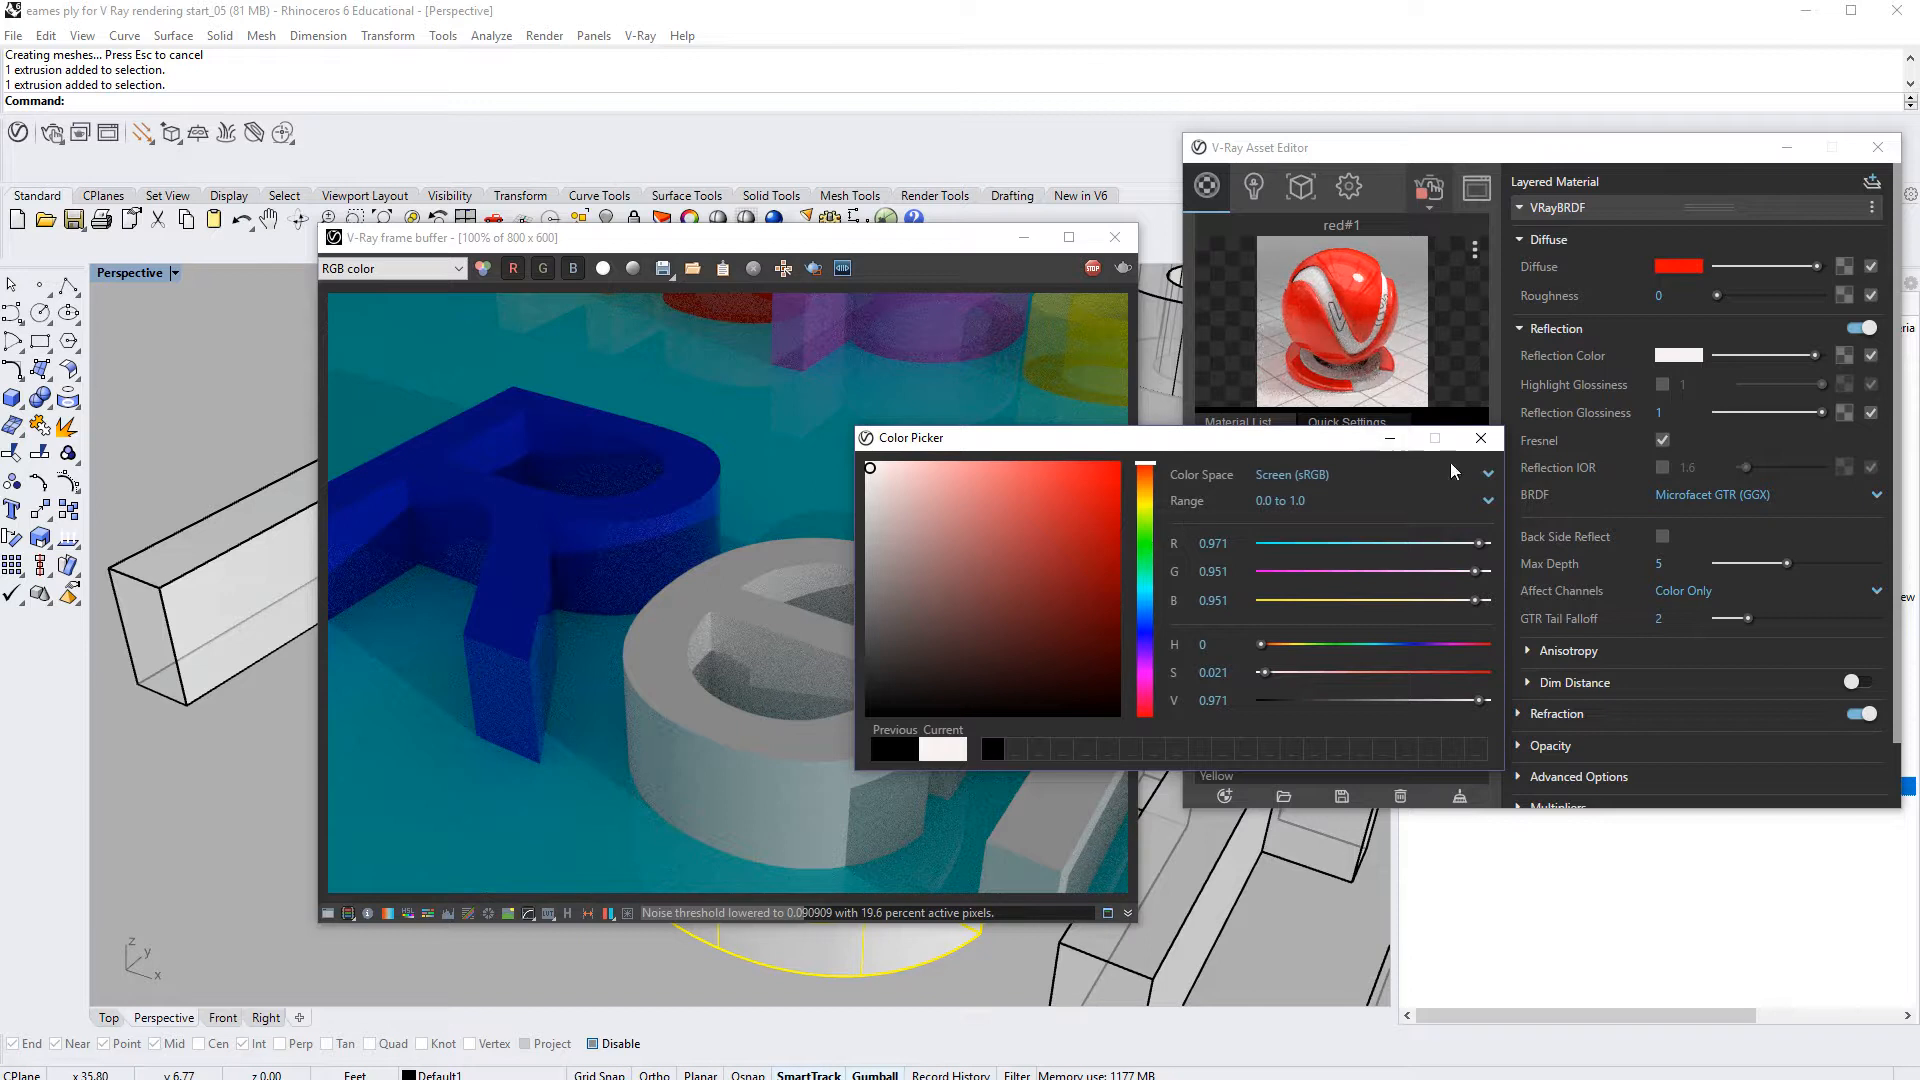
left_click(1481, 438)
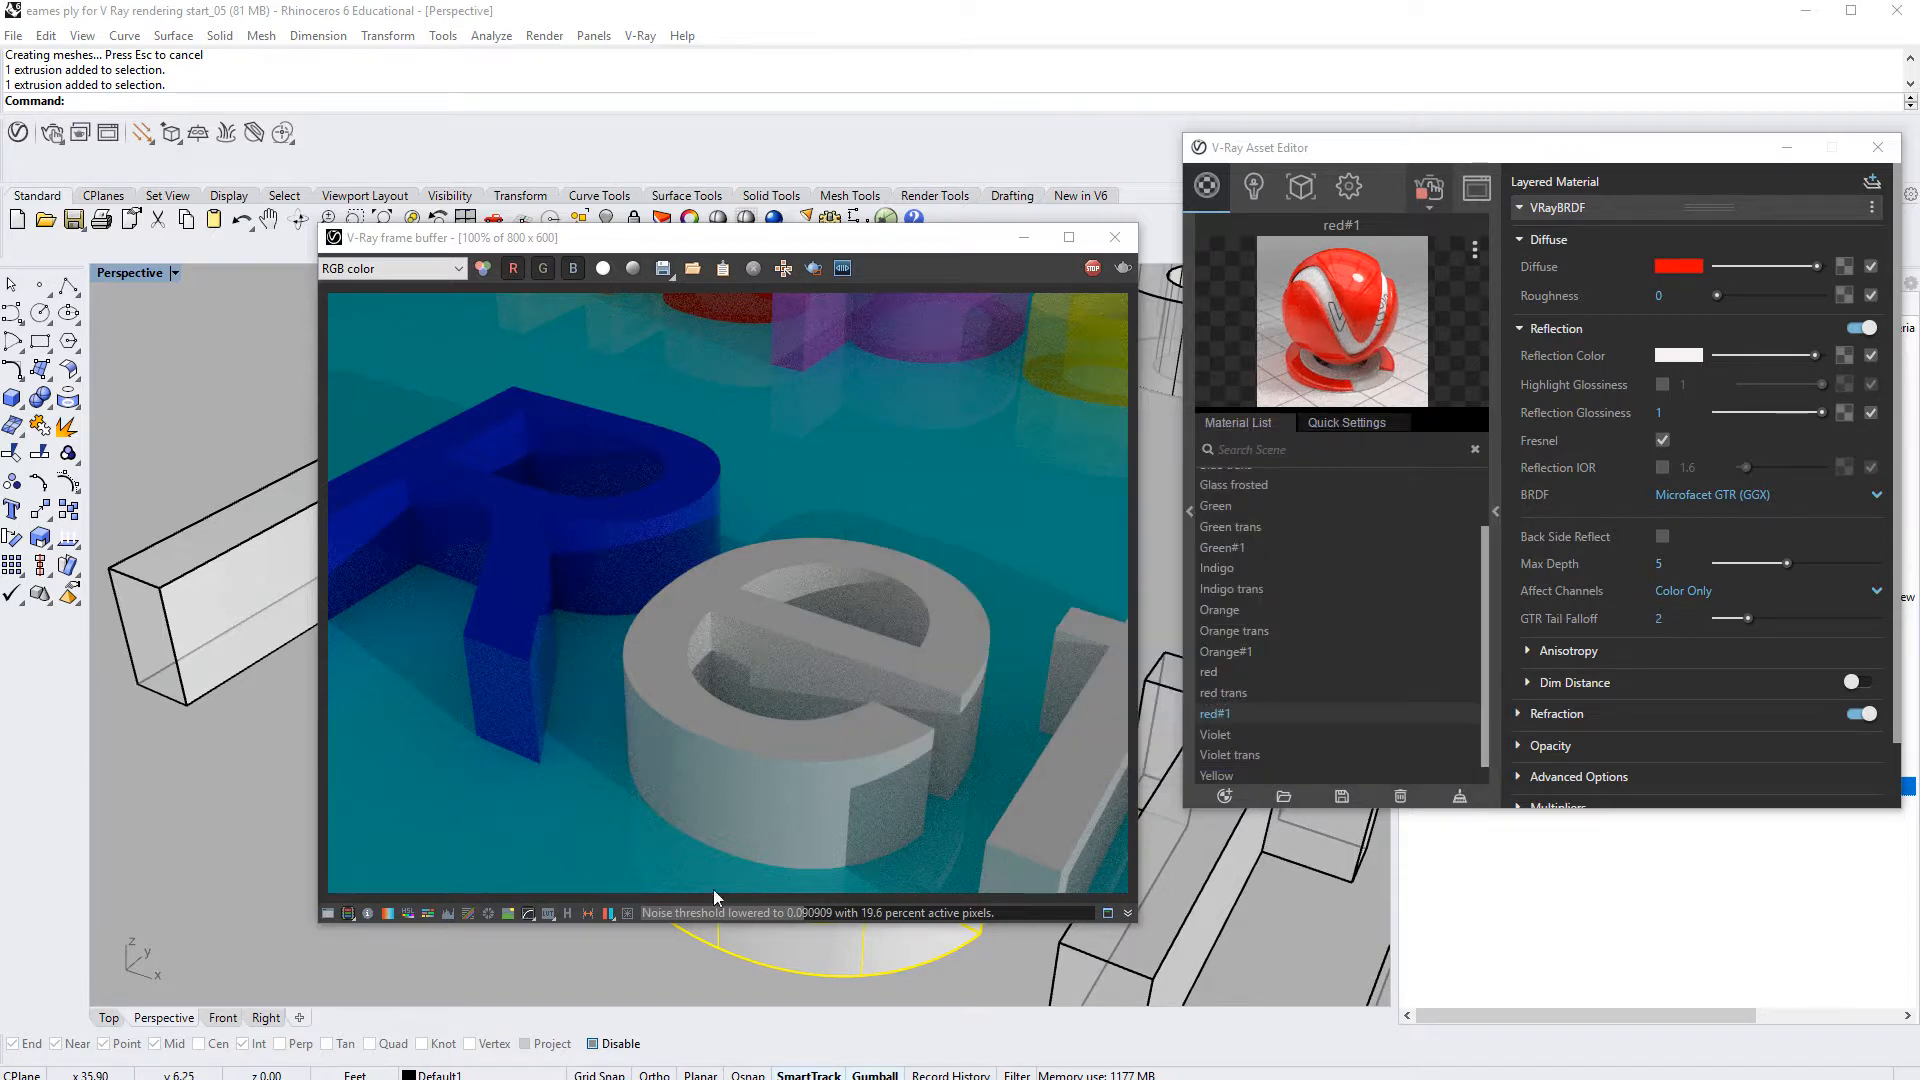
Step: Apply the red#1 material to the selected letter e
left_click(1246, 720)
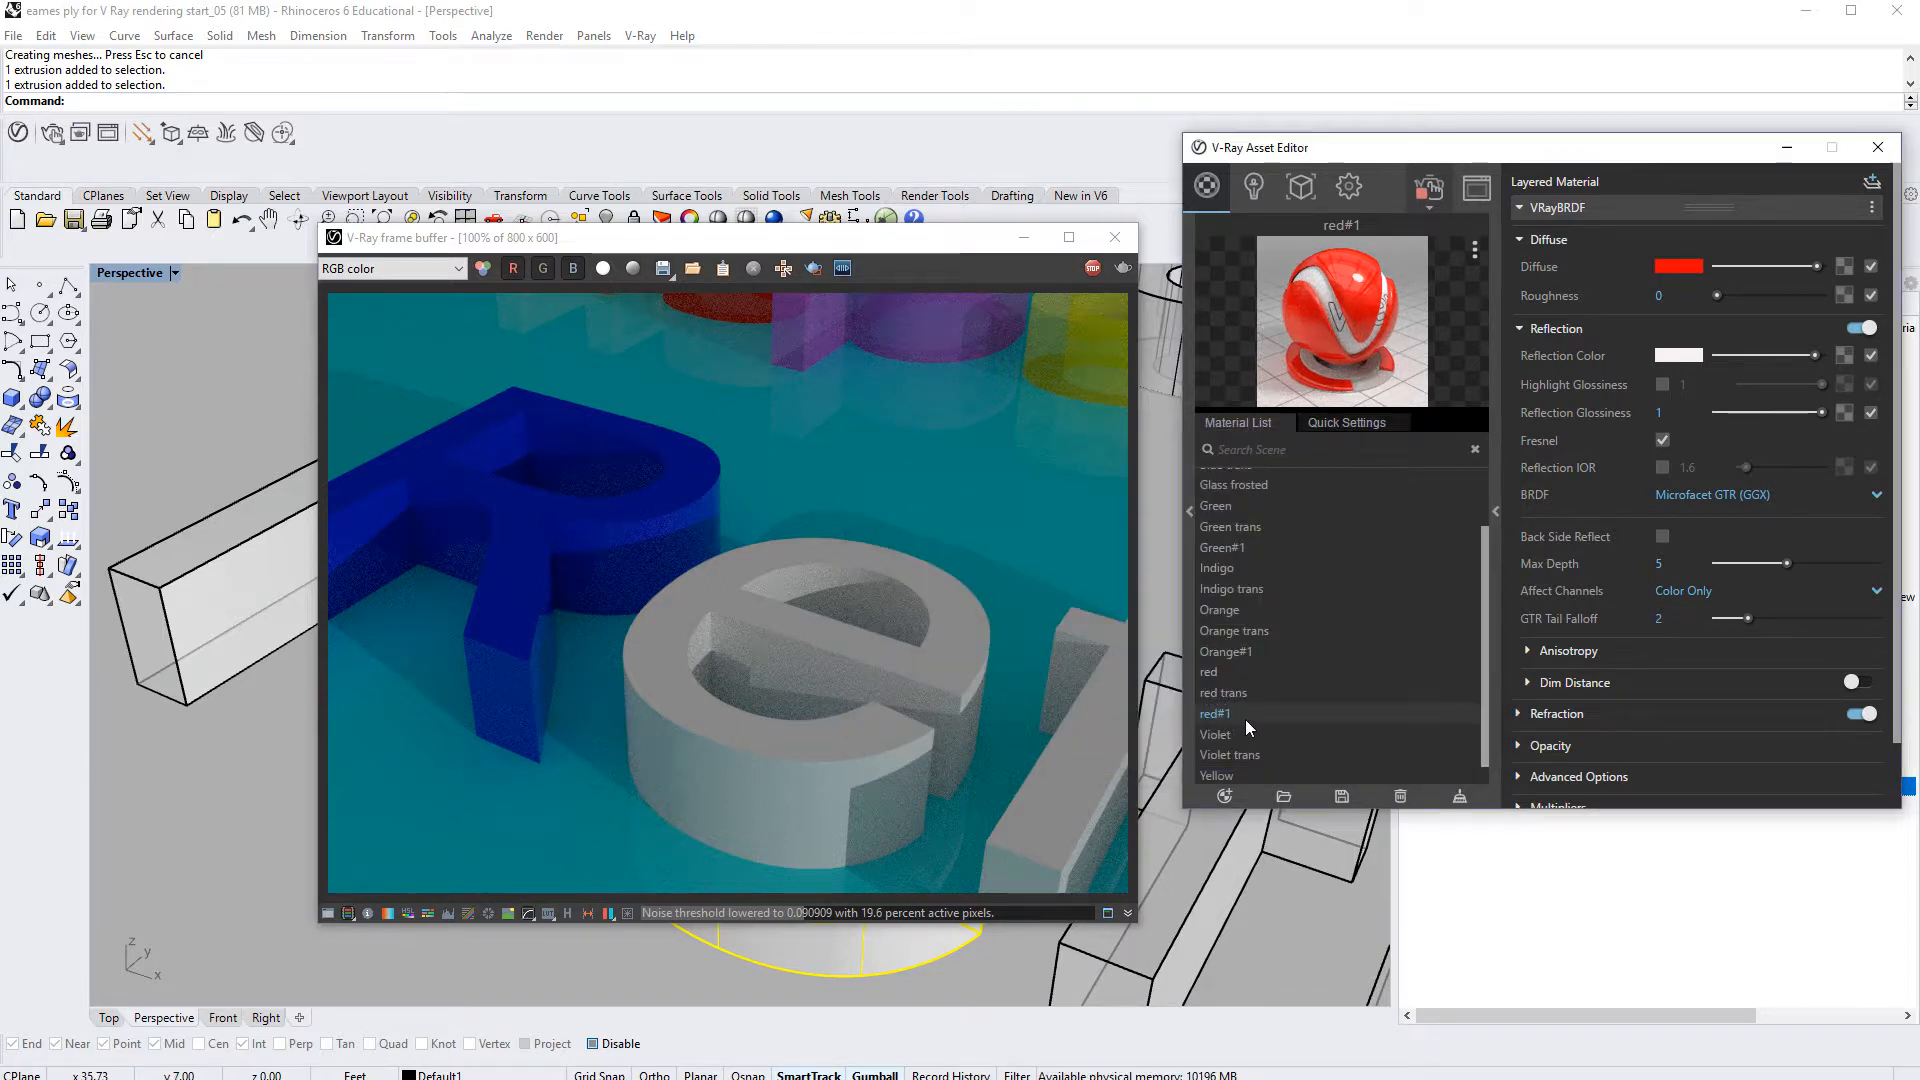
right_click(1245, 718)
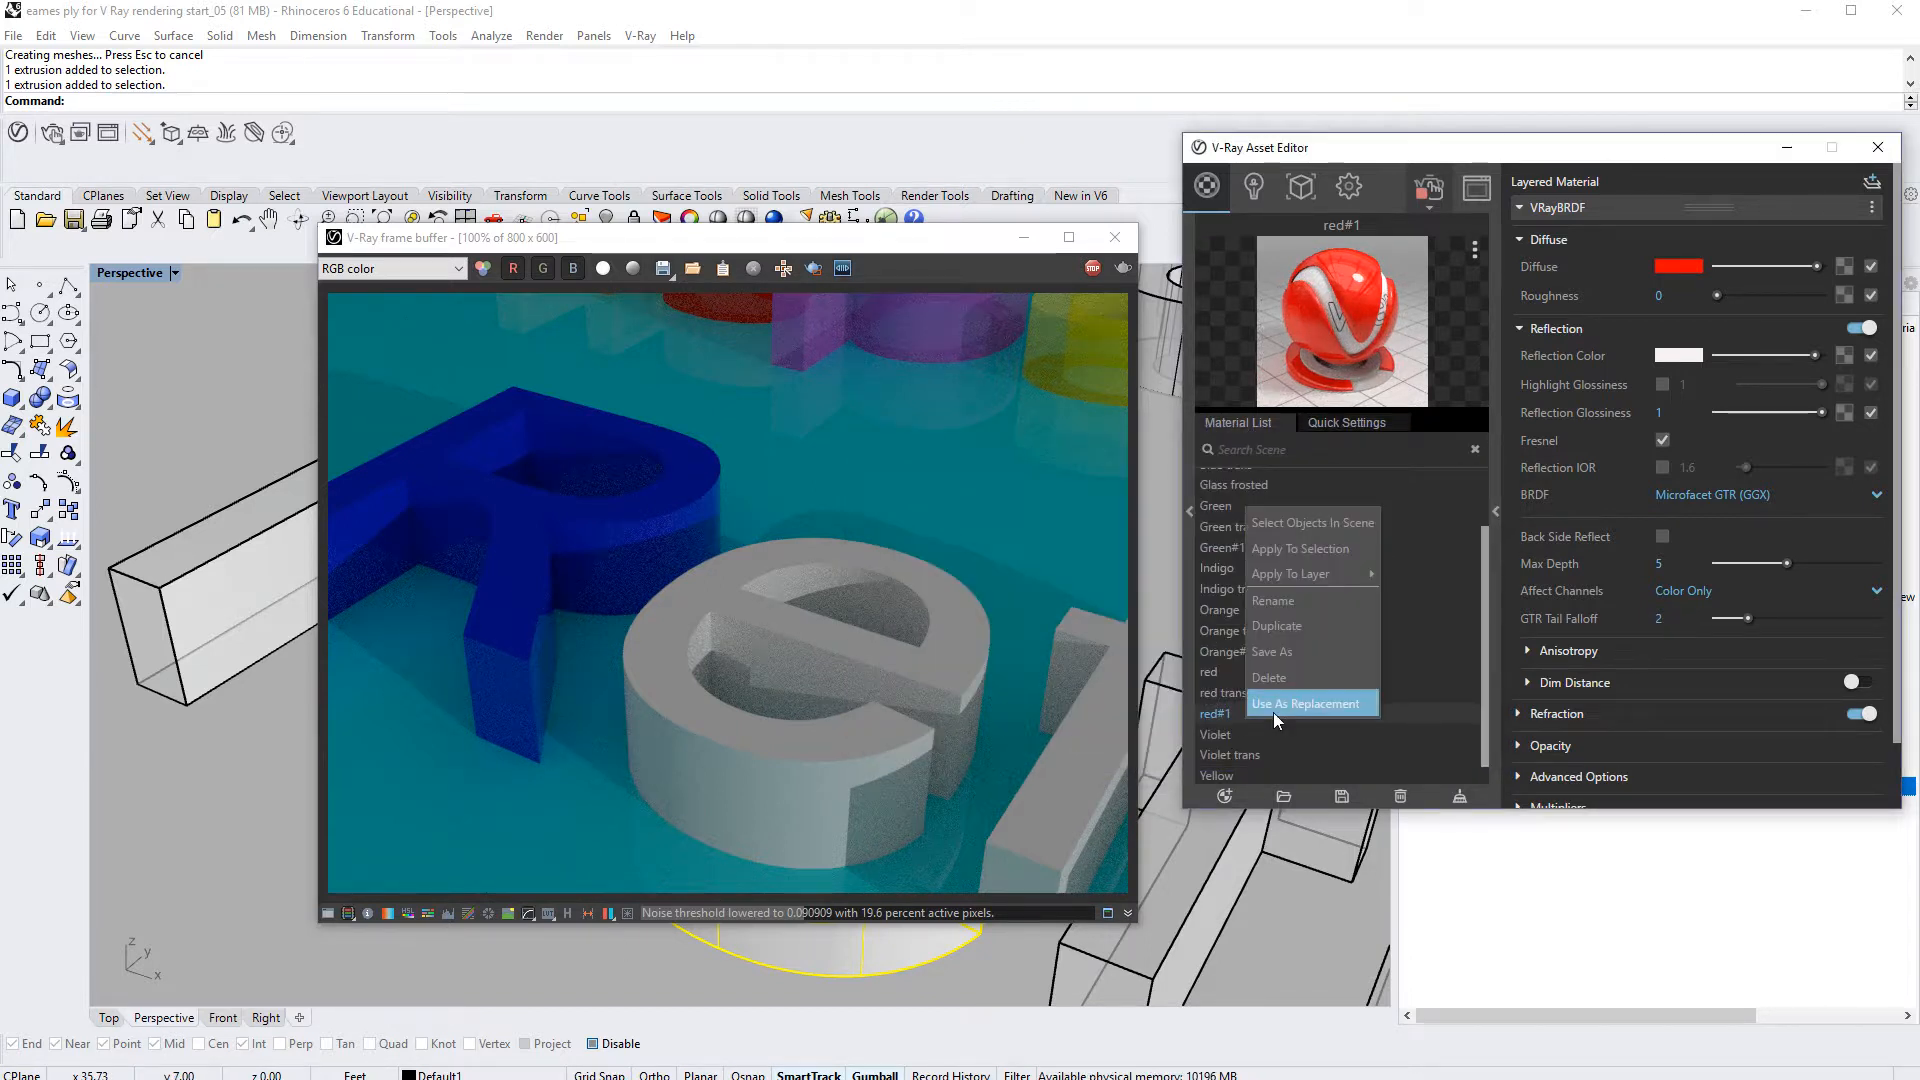
left_click(1327, 553)
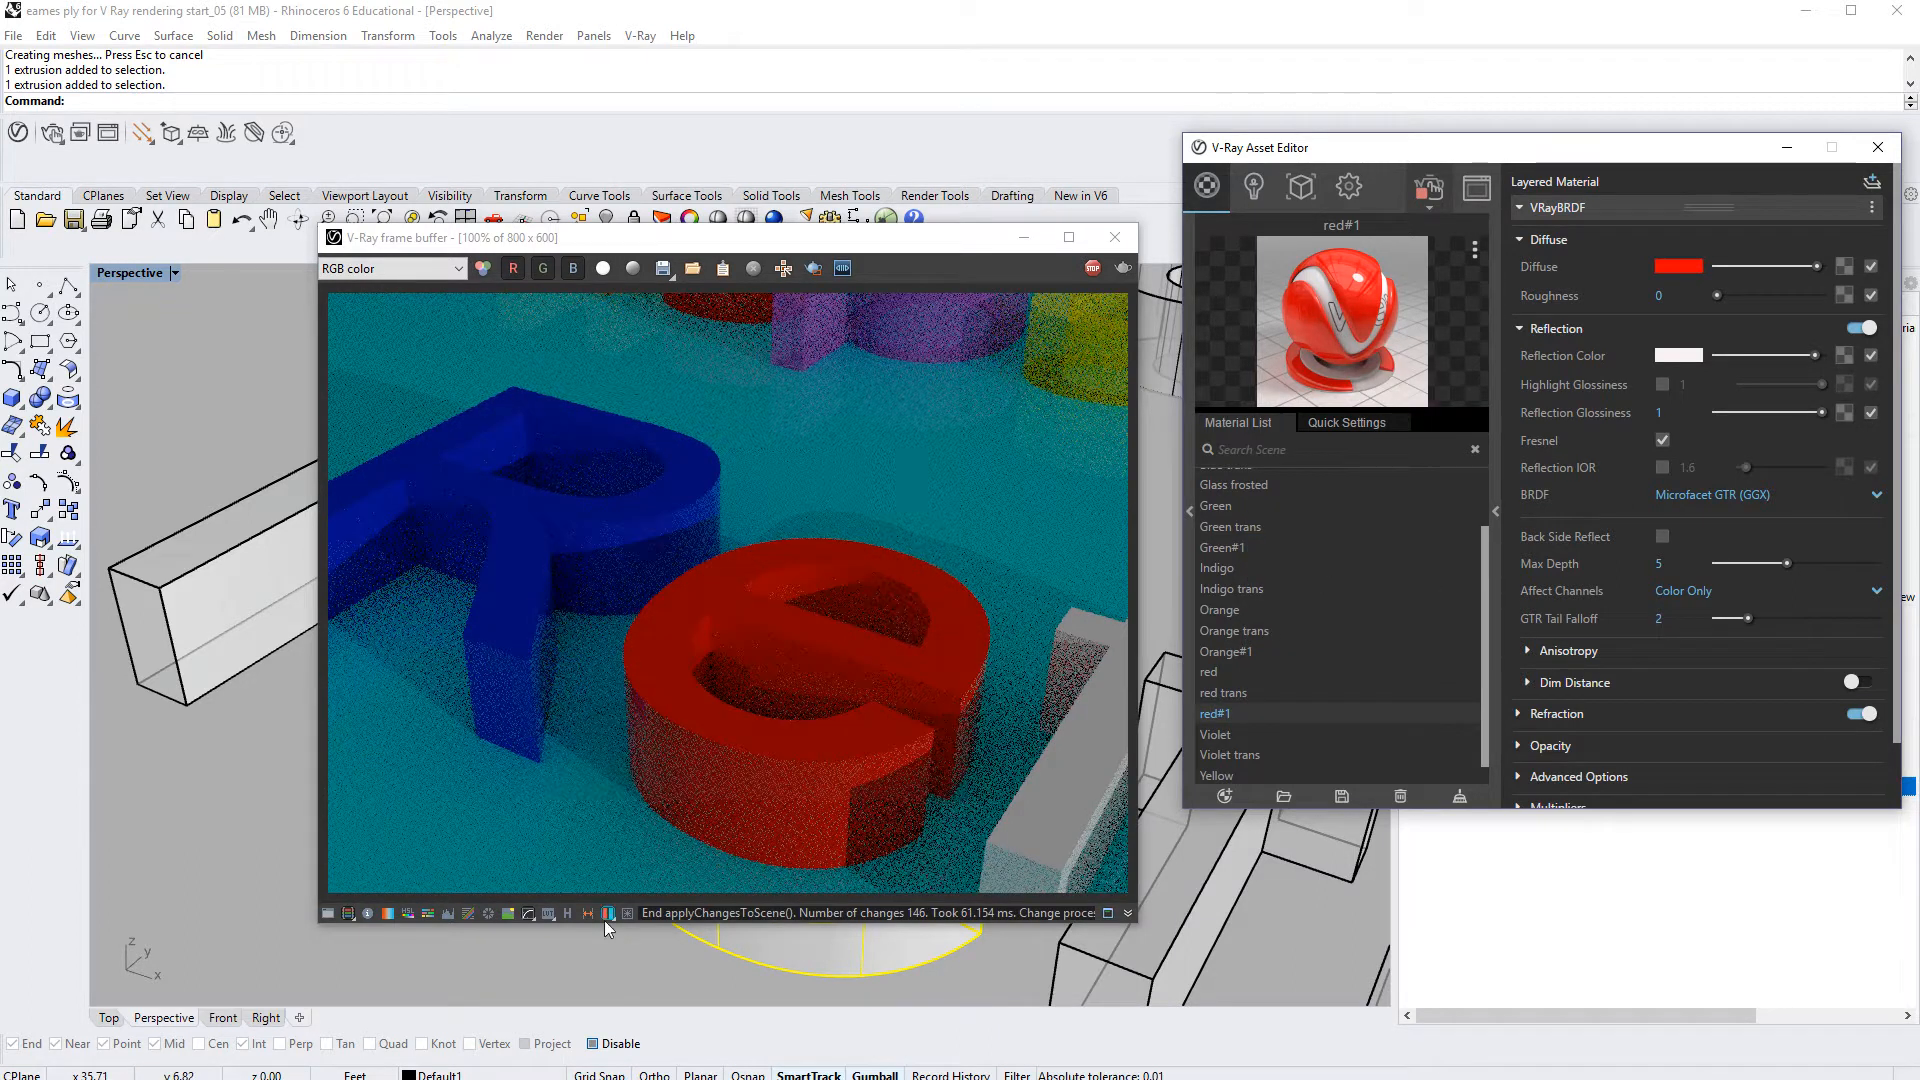
Step: Try the red duplicate's reflection without Fresnel on a close-up of the letters, and re-enable Fresnel
right_click_drag(642, 951, 748, 940)
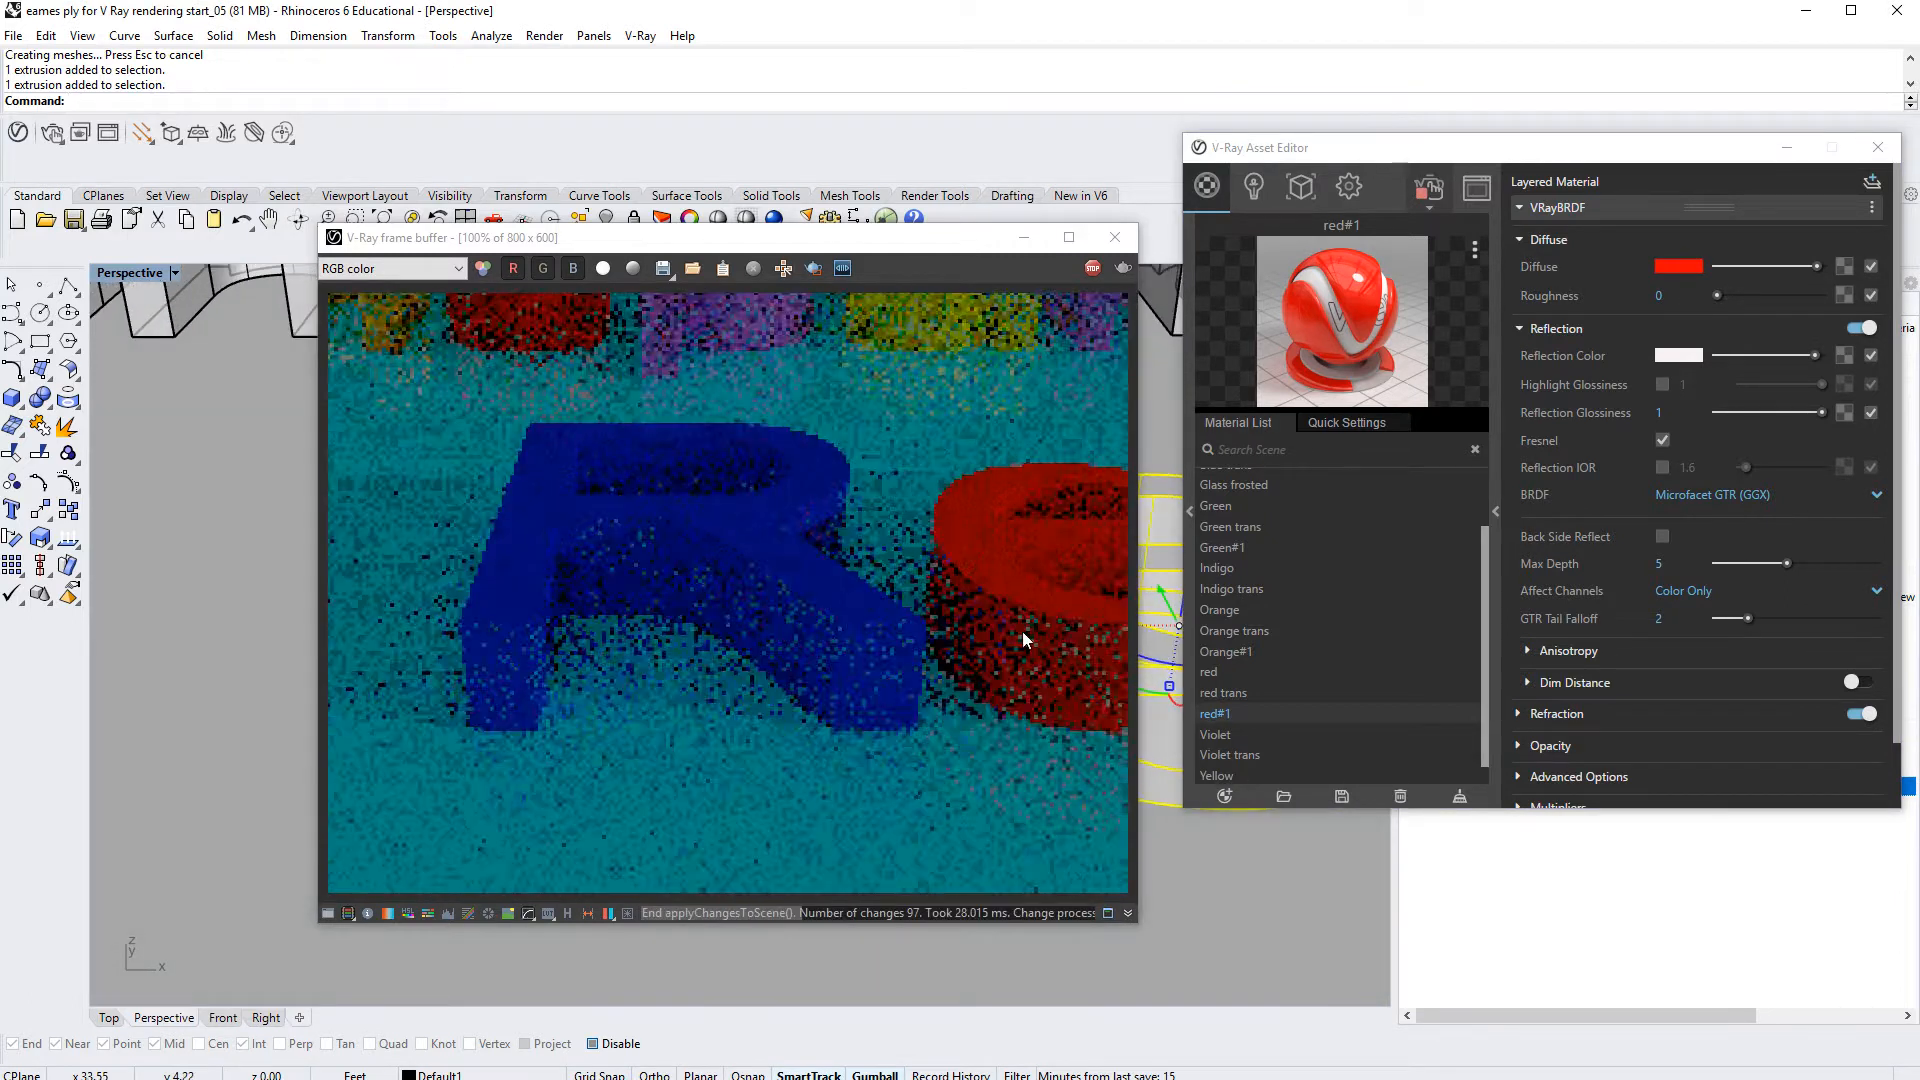
scroll(1220, 876, "up", 3)
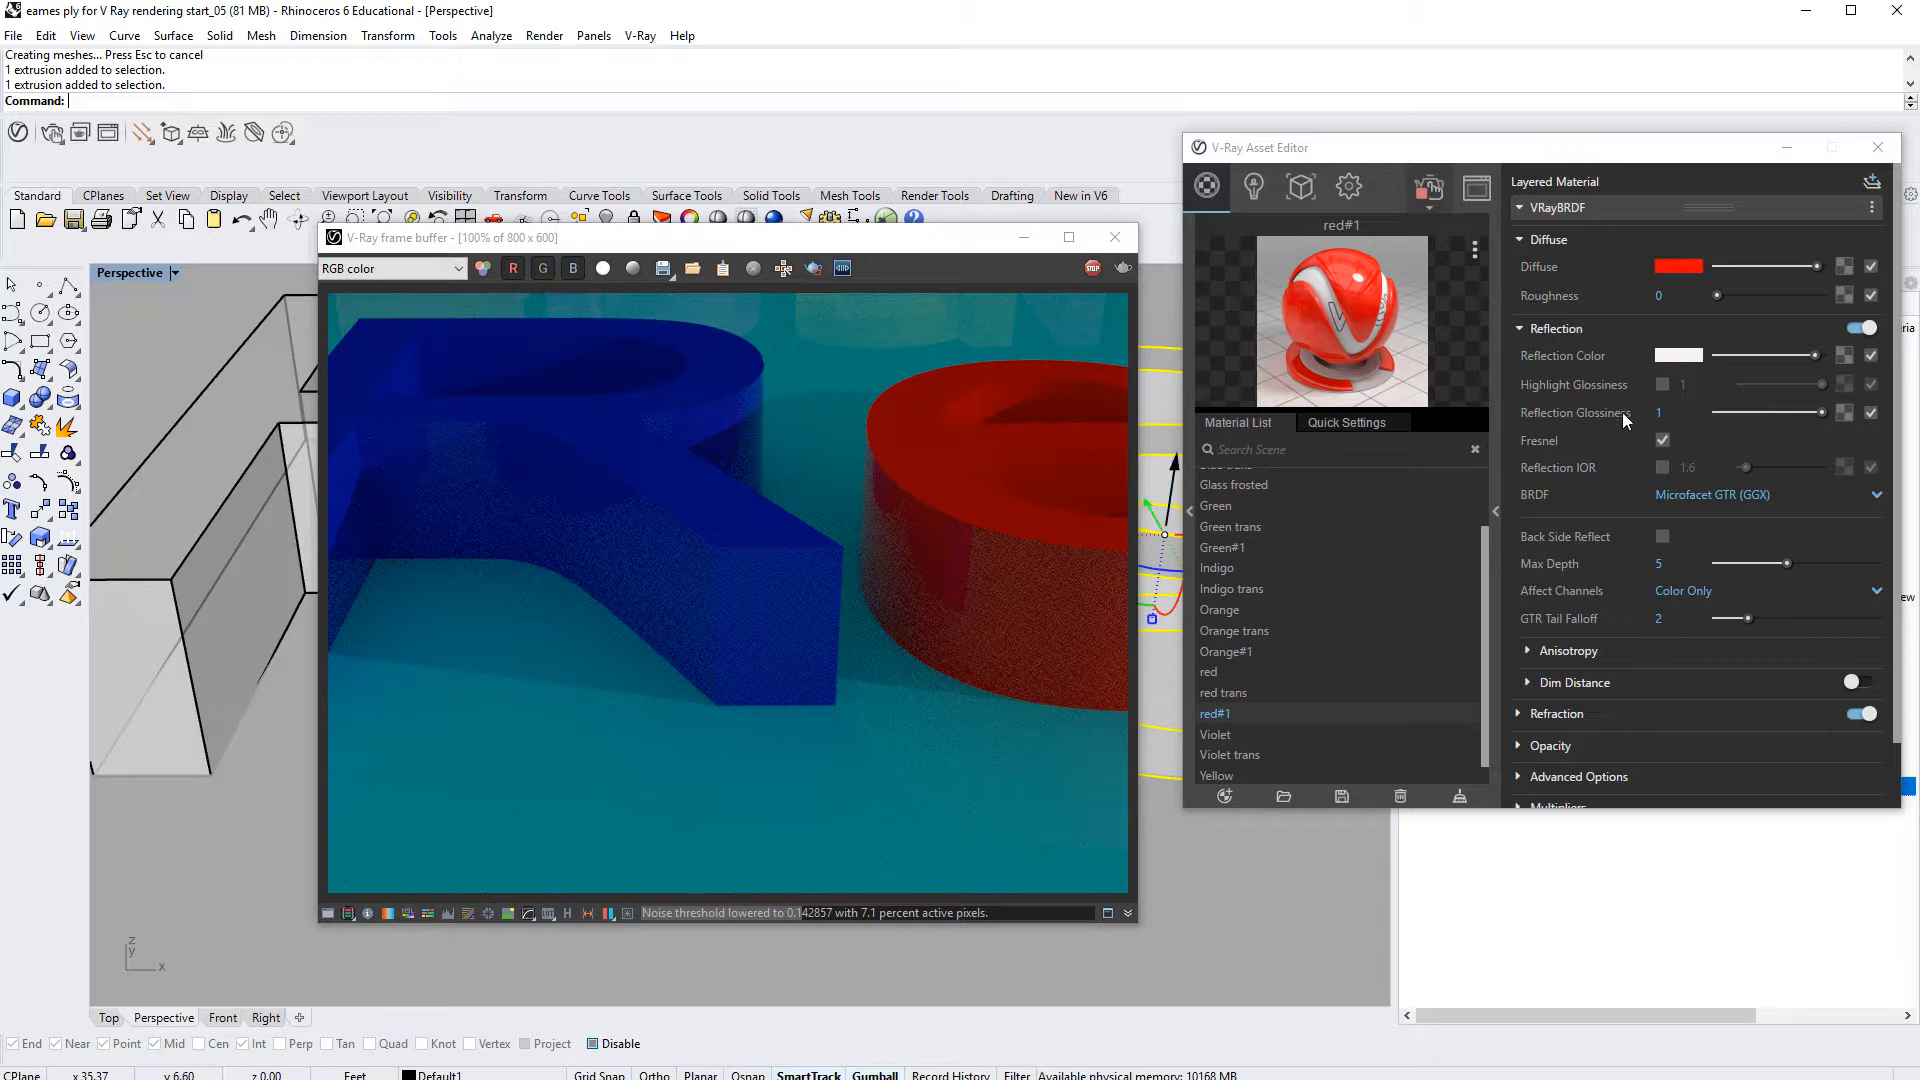
left_click(1663, 440)
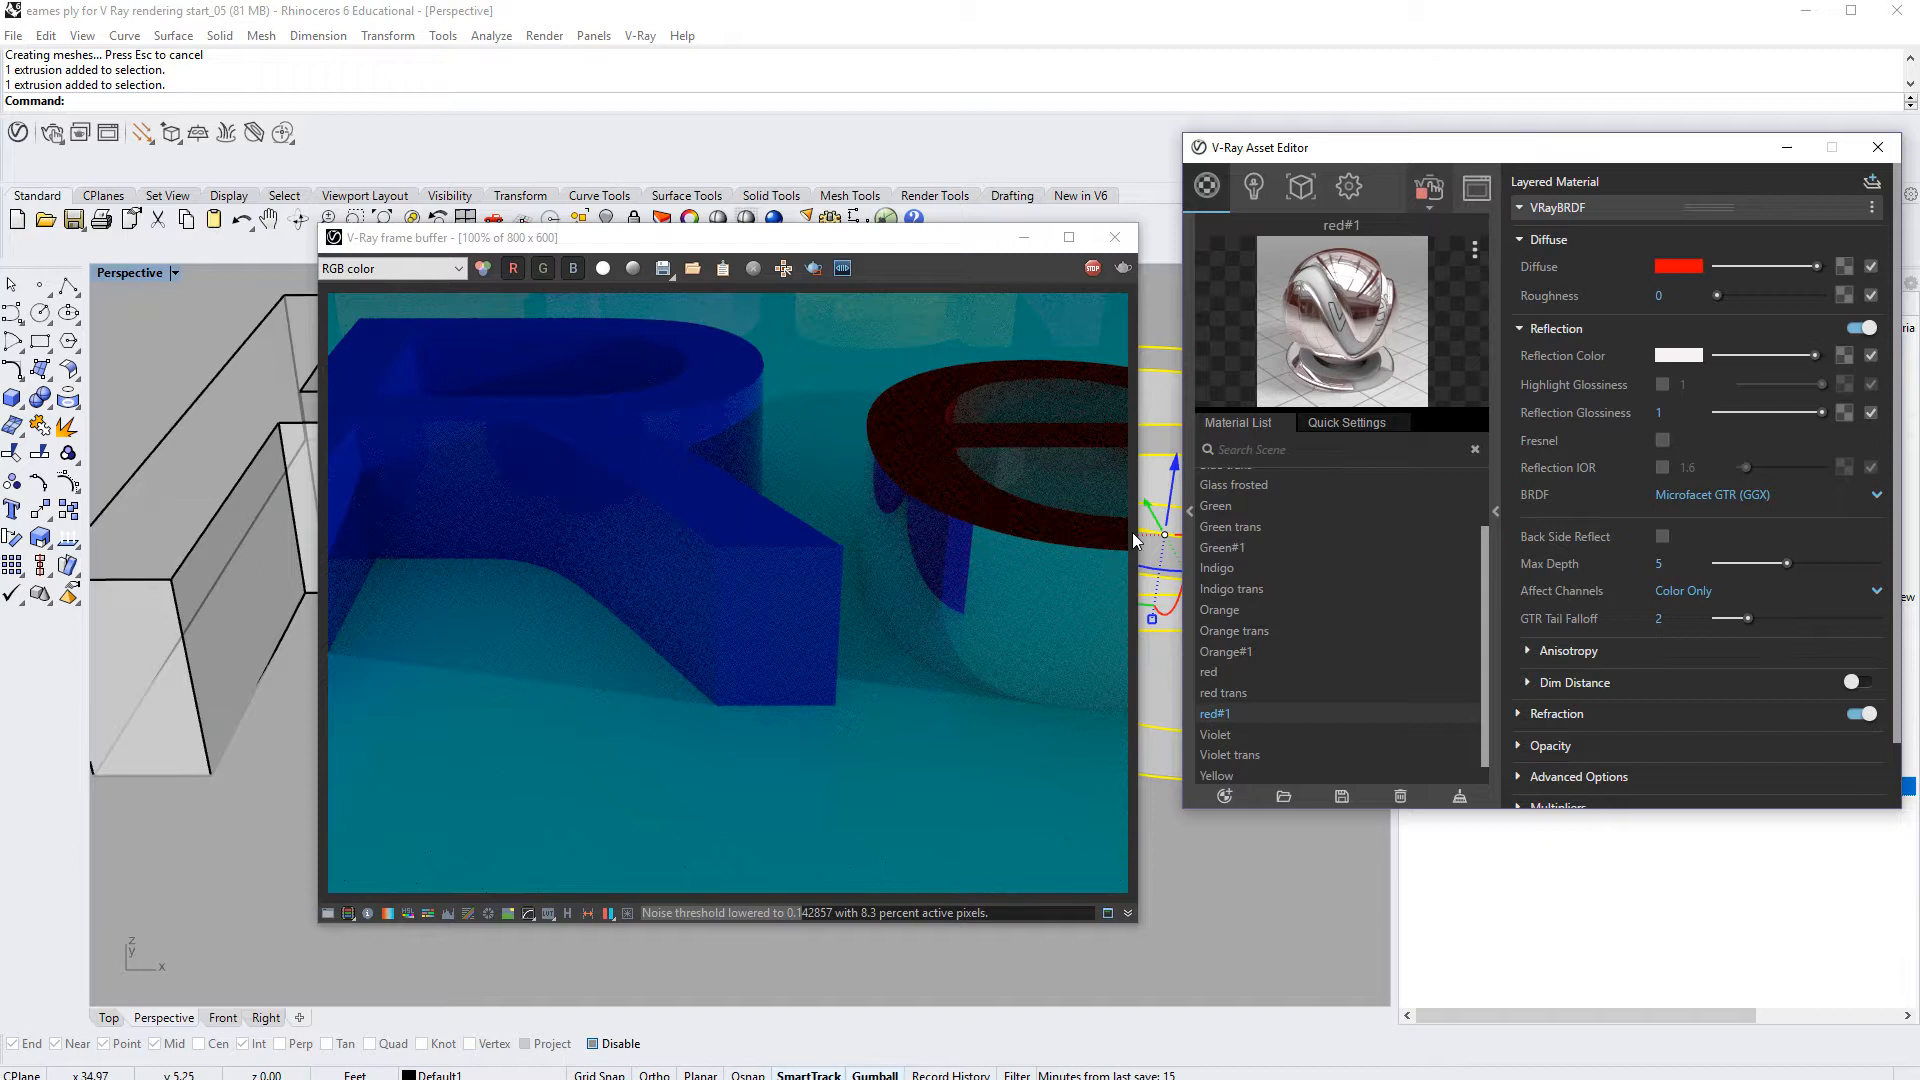
left_click(1661, 438)
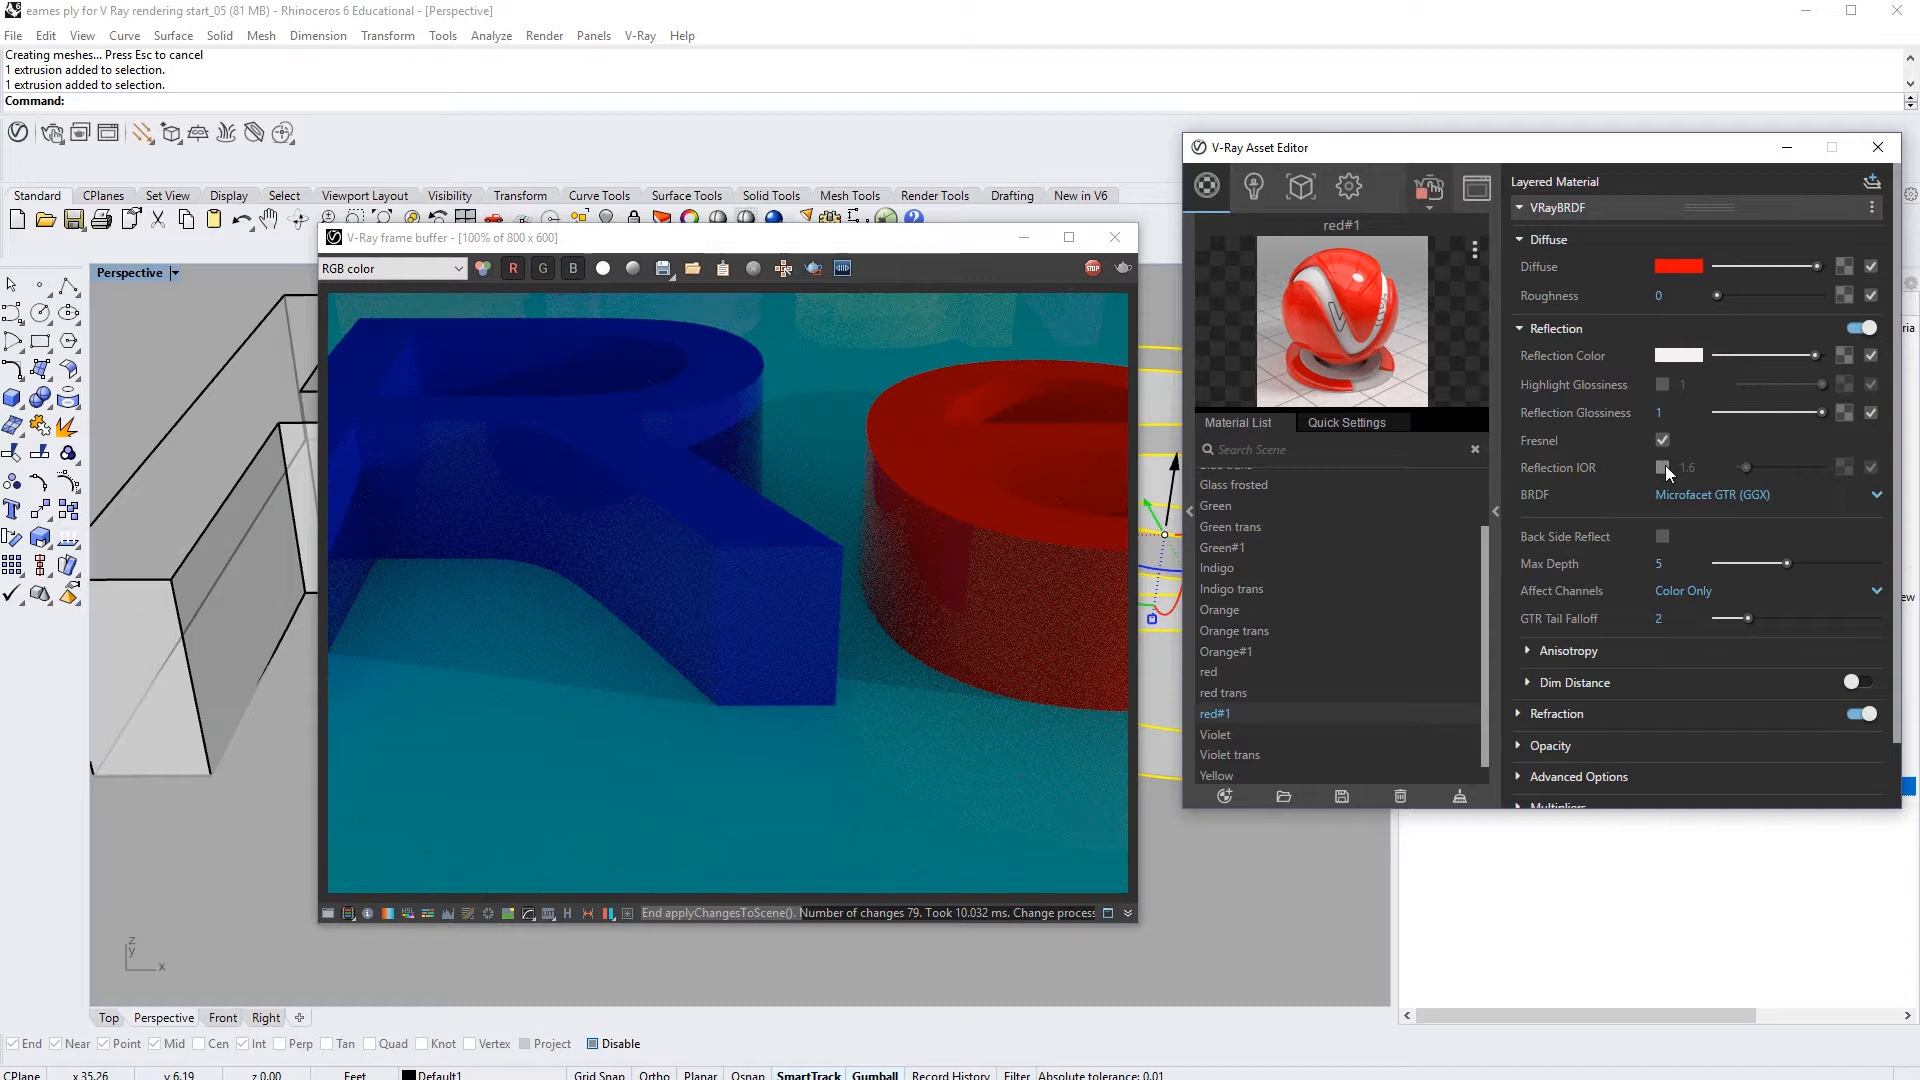
Step: Enable the Reflection IOR override on the red duplicate and raise it through trial values to 25
left_click(1662, 467)
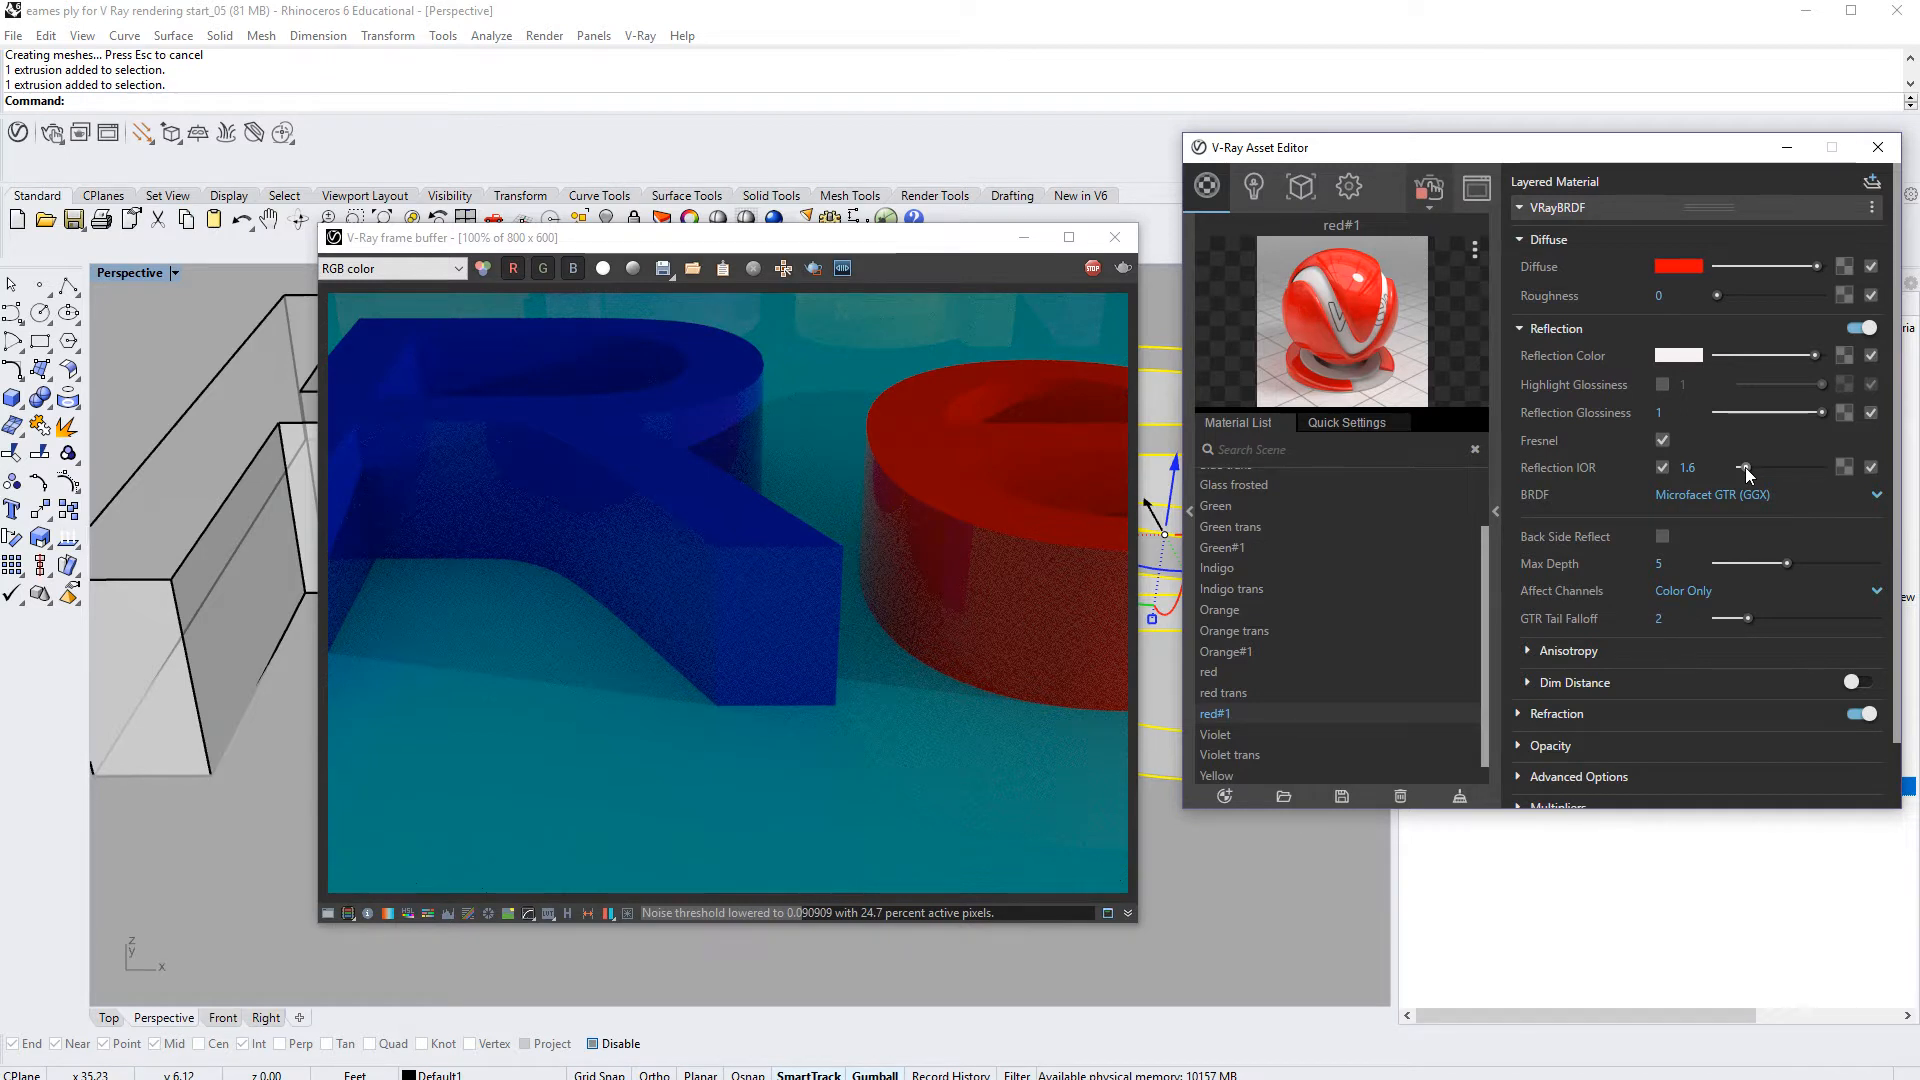
left_click_drag(1744, 467, 1755, 466)
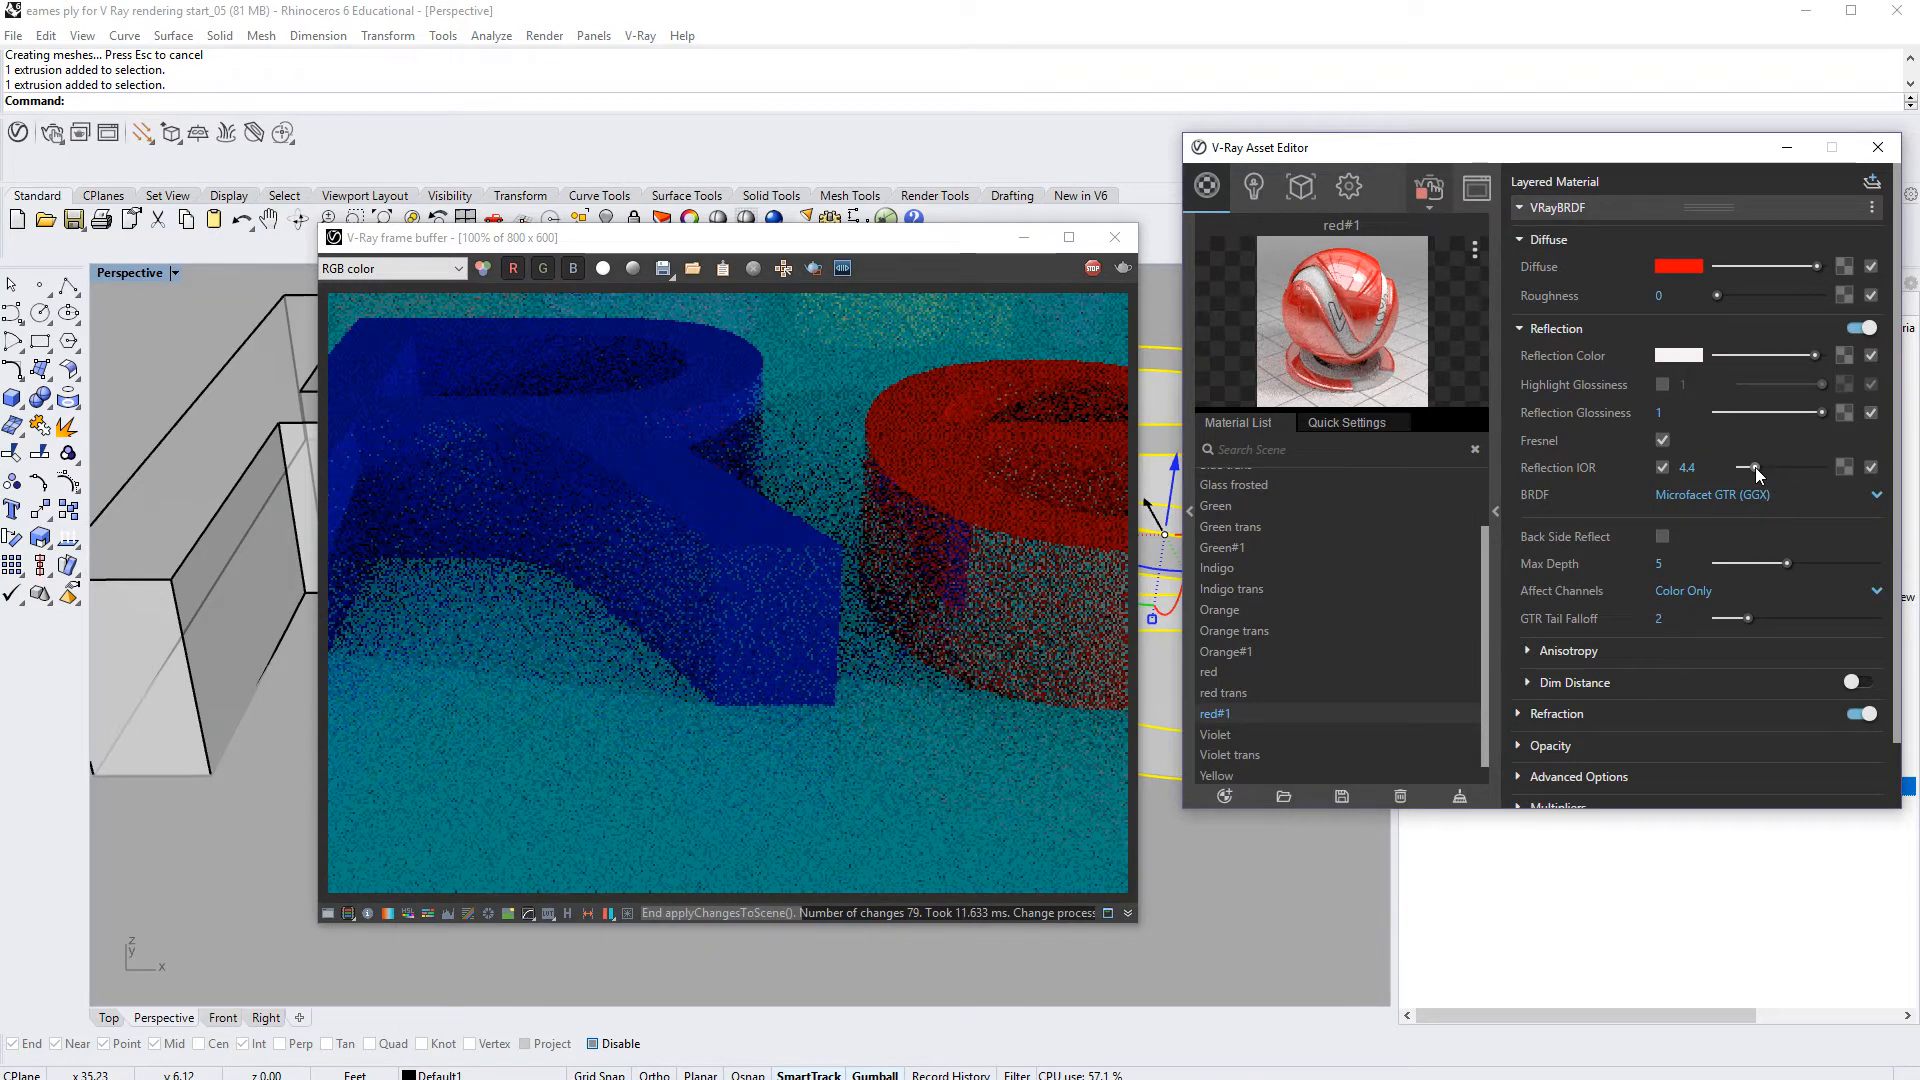
left_click_drag(1755, 466, 1753, 466)
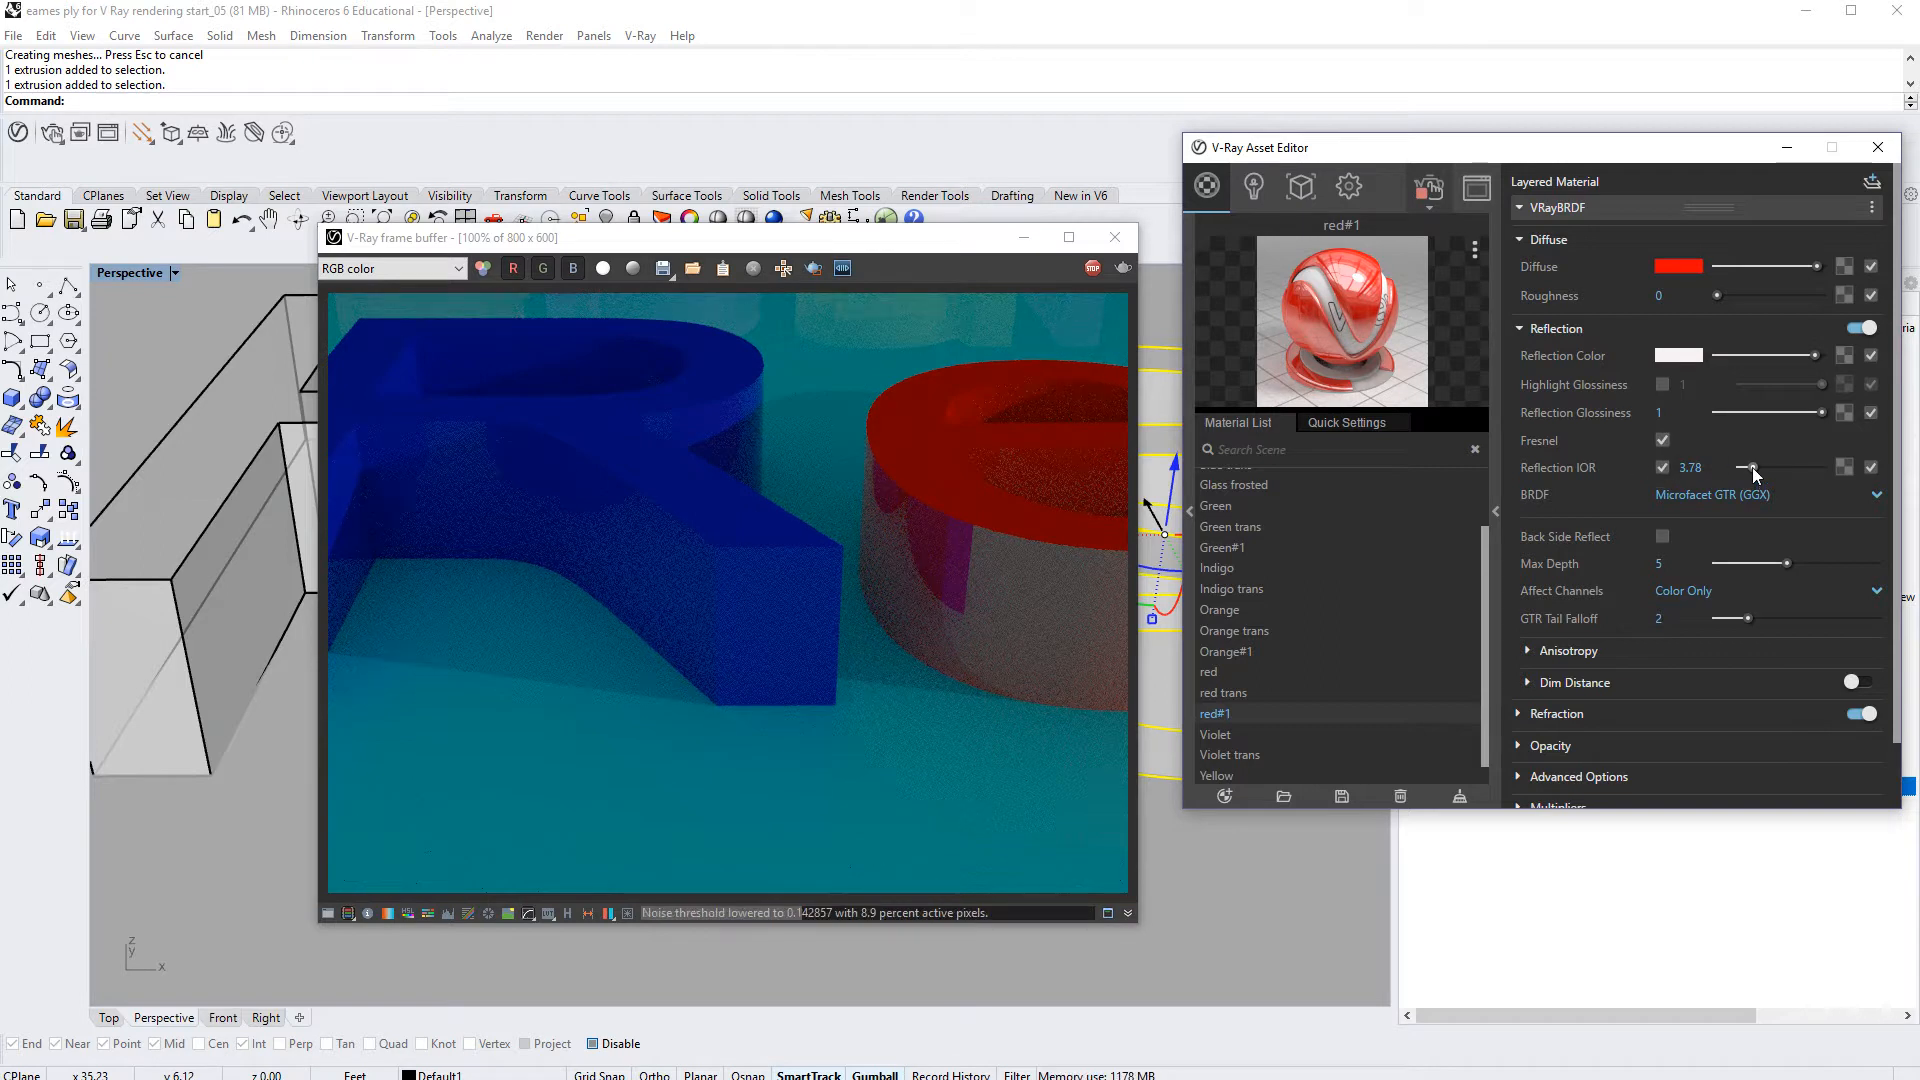
left_click_drag(1753, 468, 1833, 472)
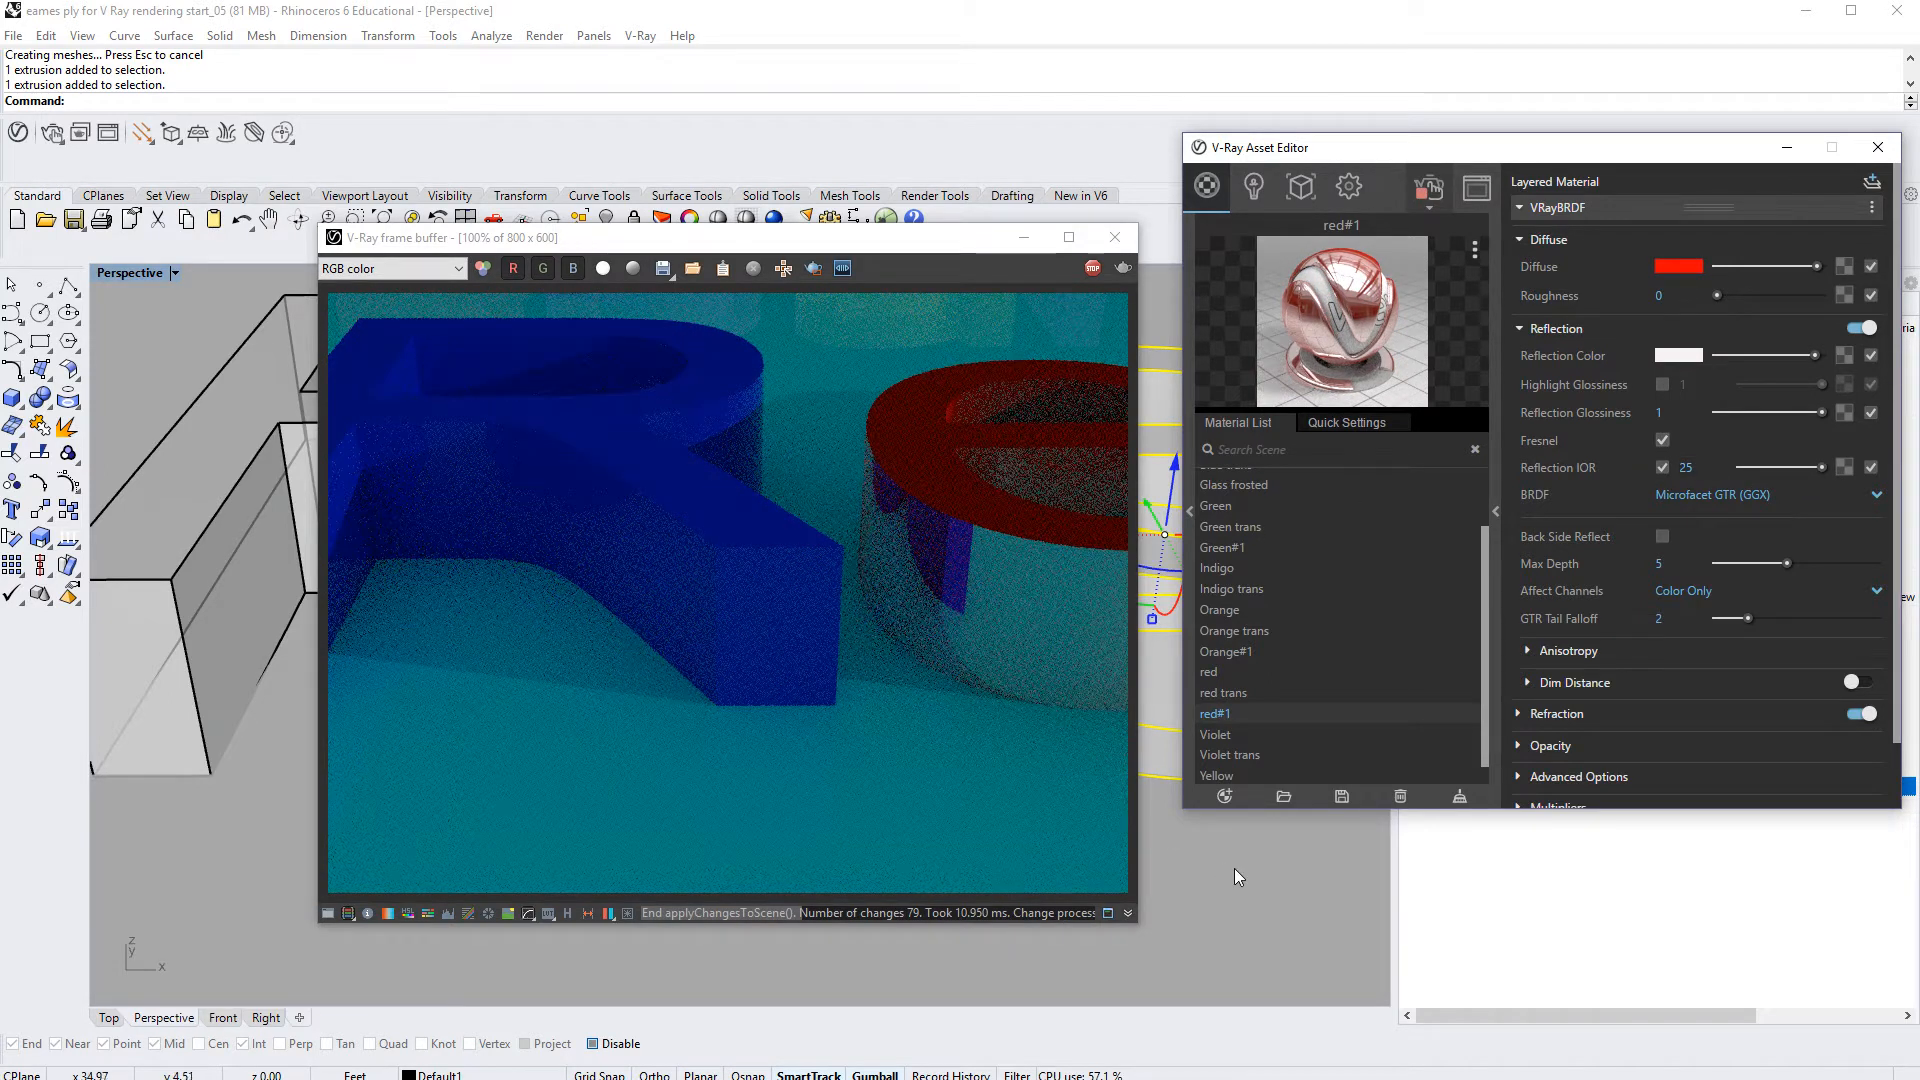
Step: Set the red duplicate's reflection color to green with RGB 0.511, 0.85, 0.214
right_click_drag(1245, 876, 1225, 893)
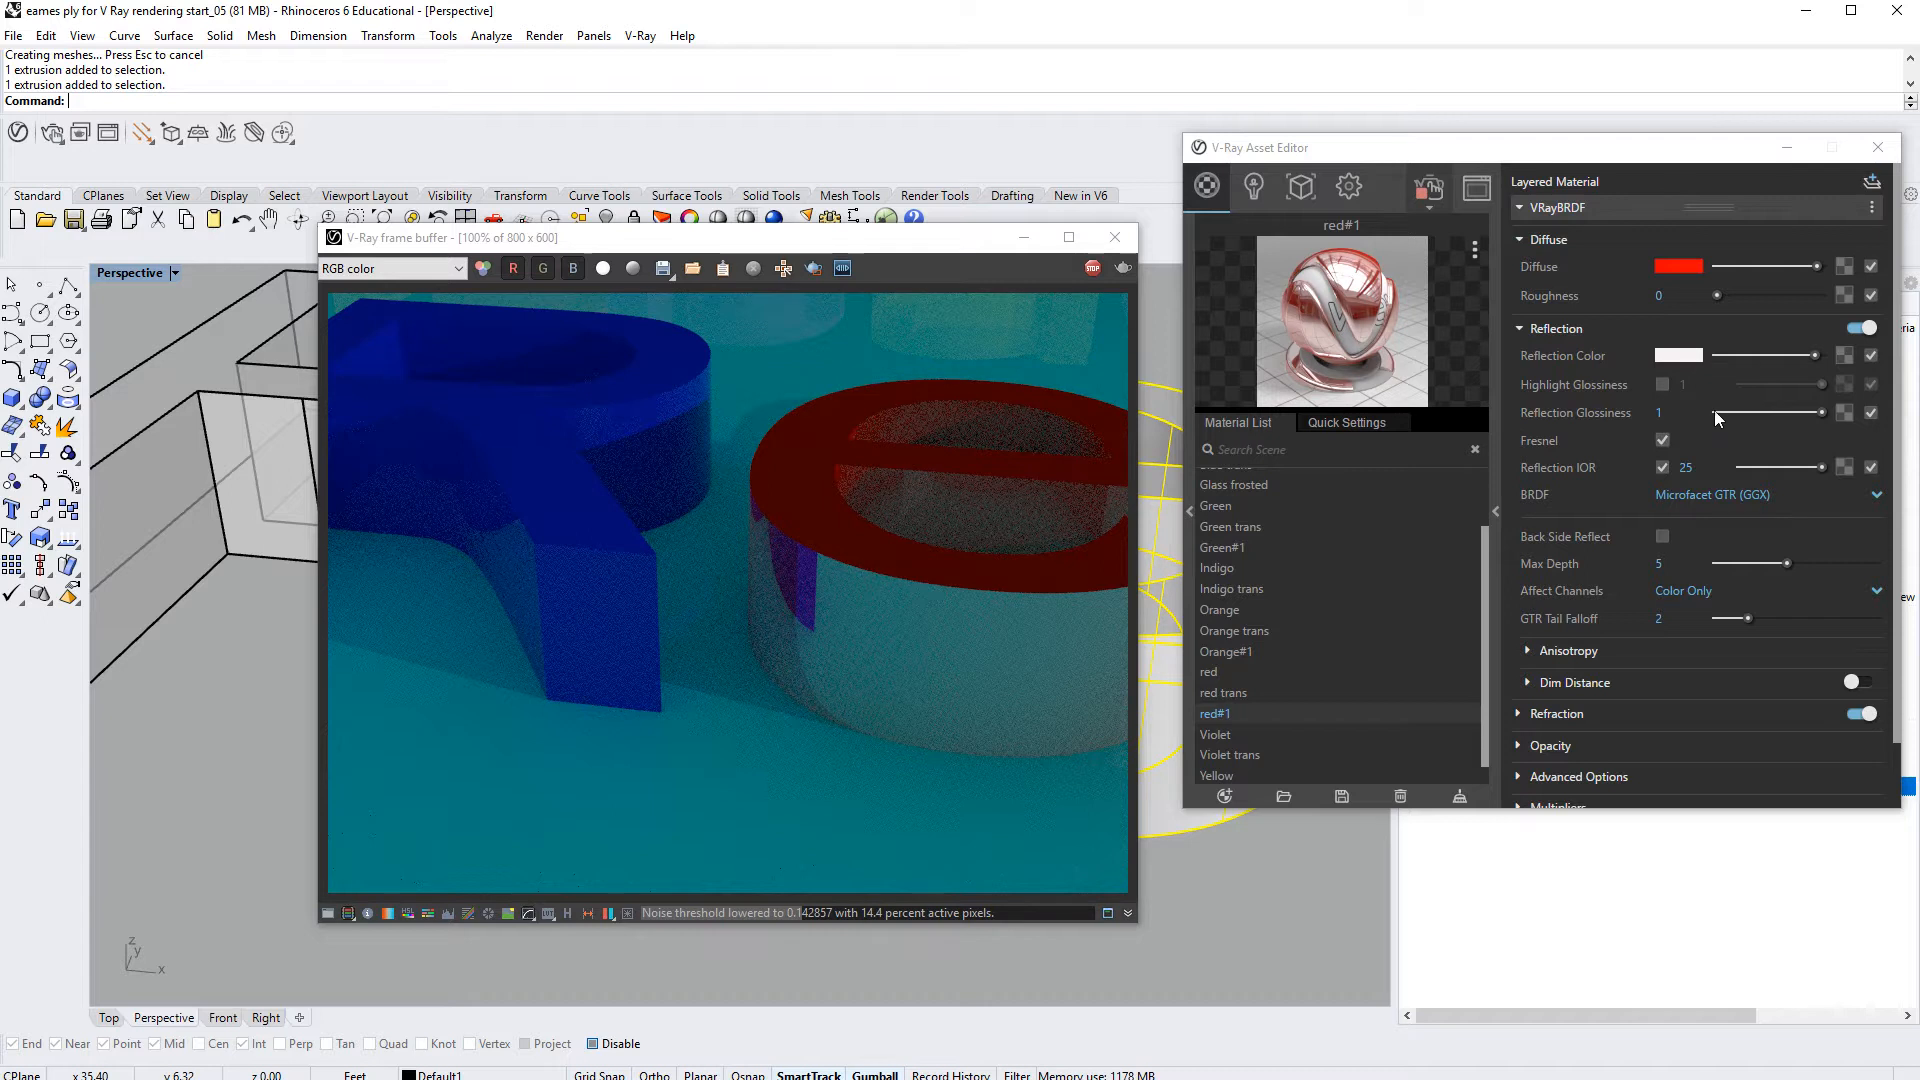
left_click(1692, 364)
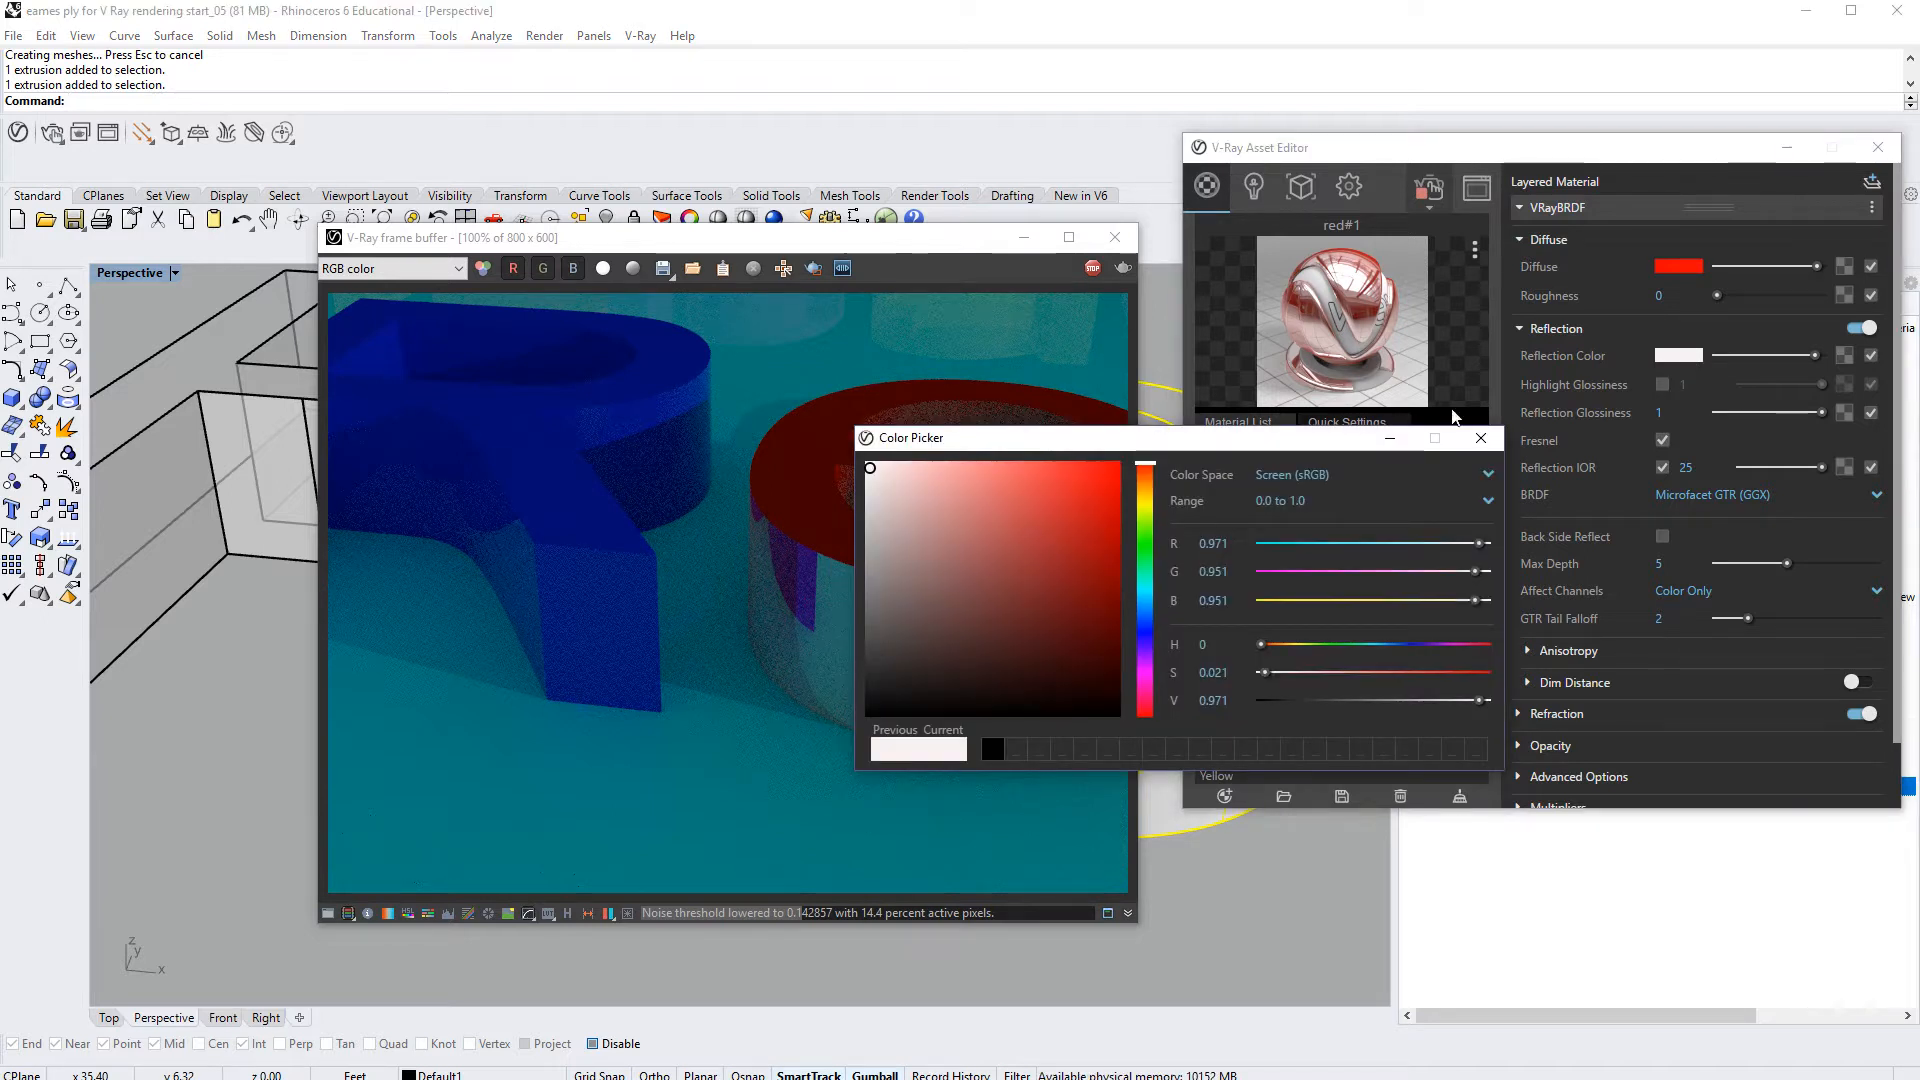
left_click(1144, 527)
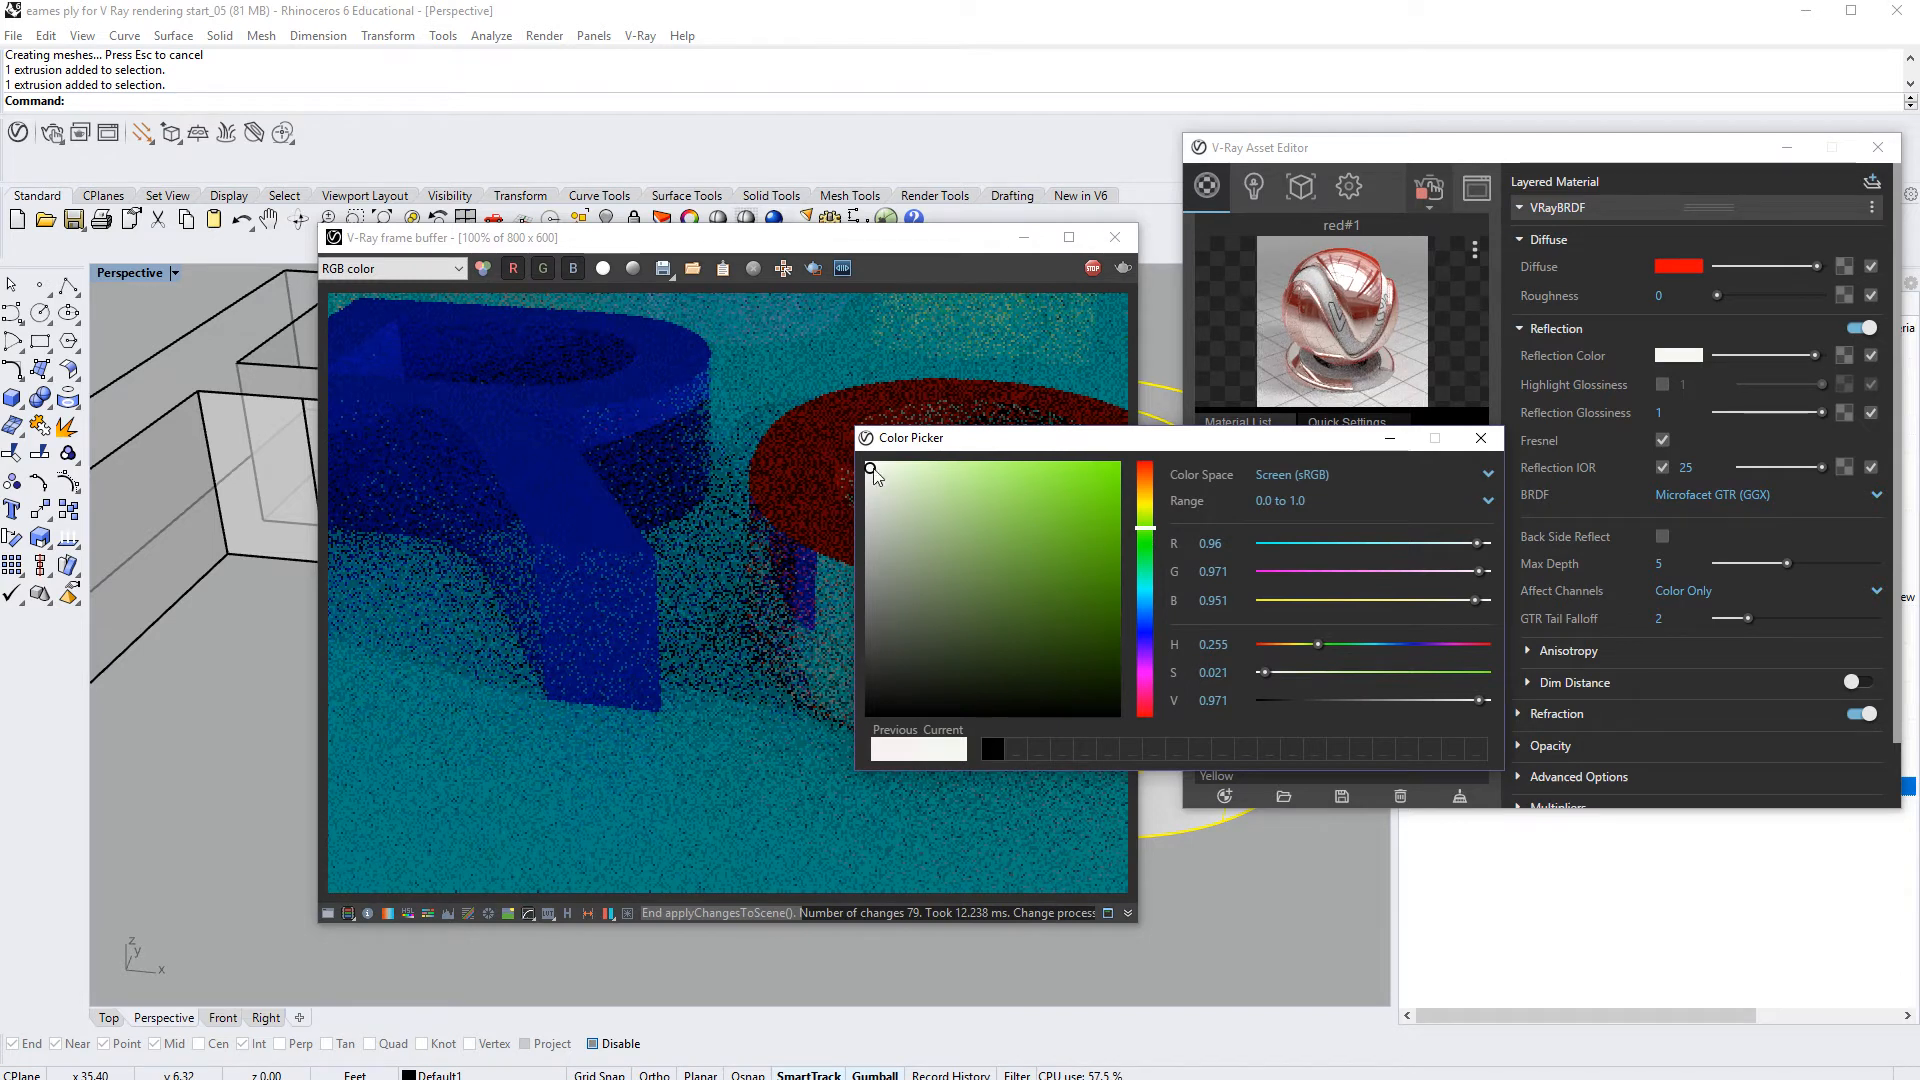
left_click_drag(910, 488, 1055, 500)
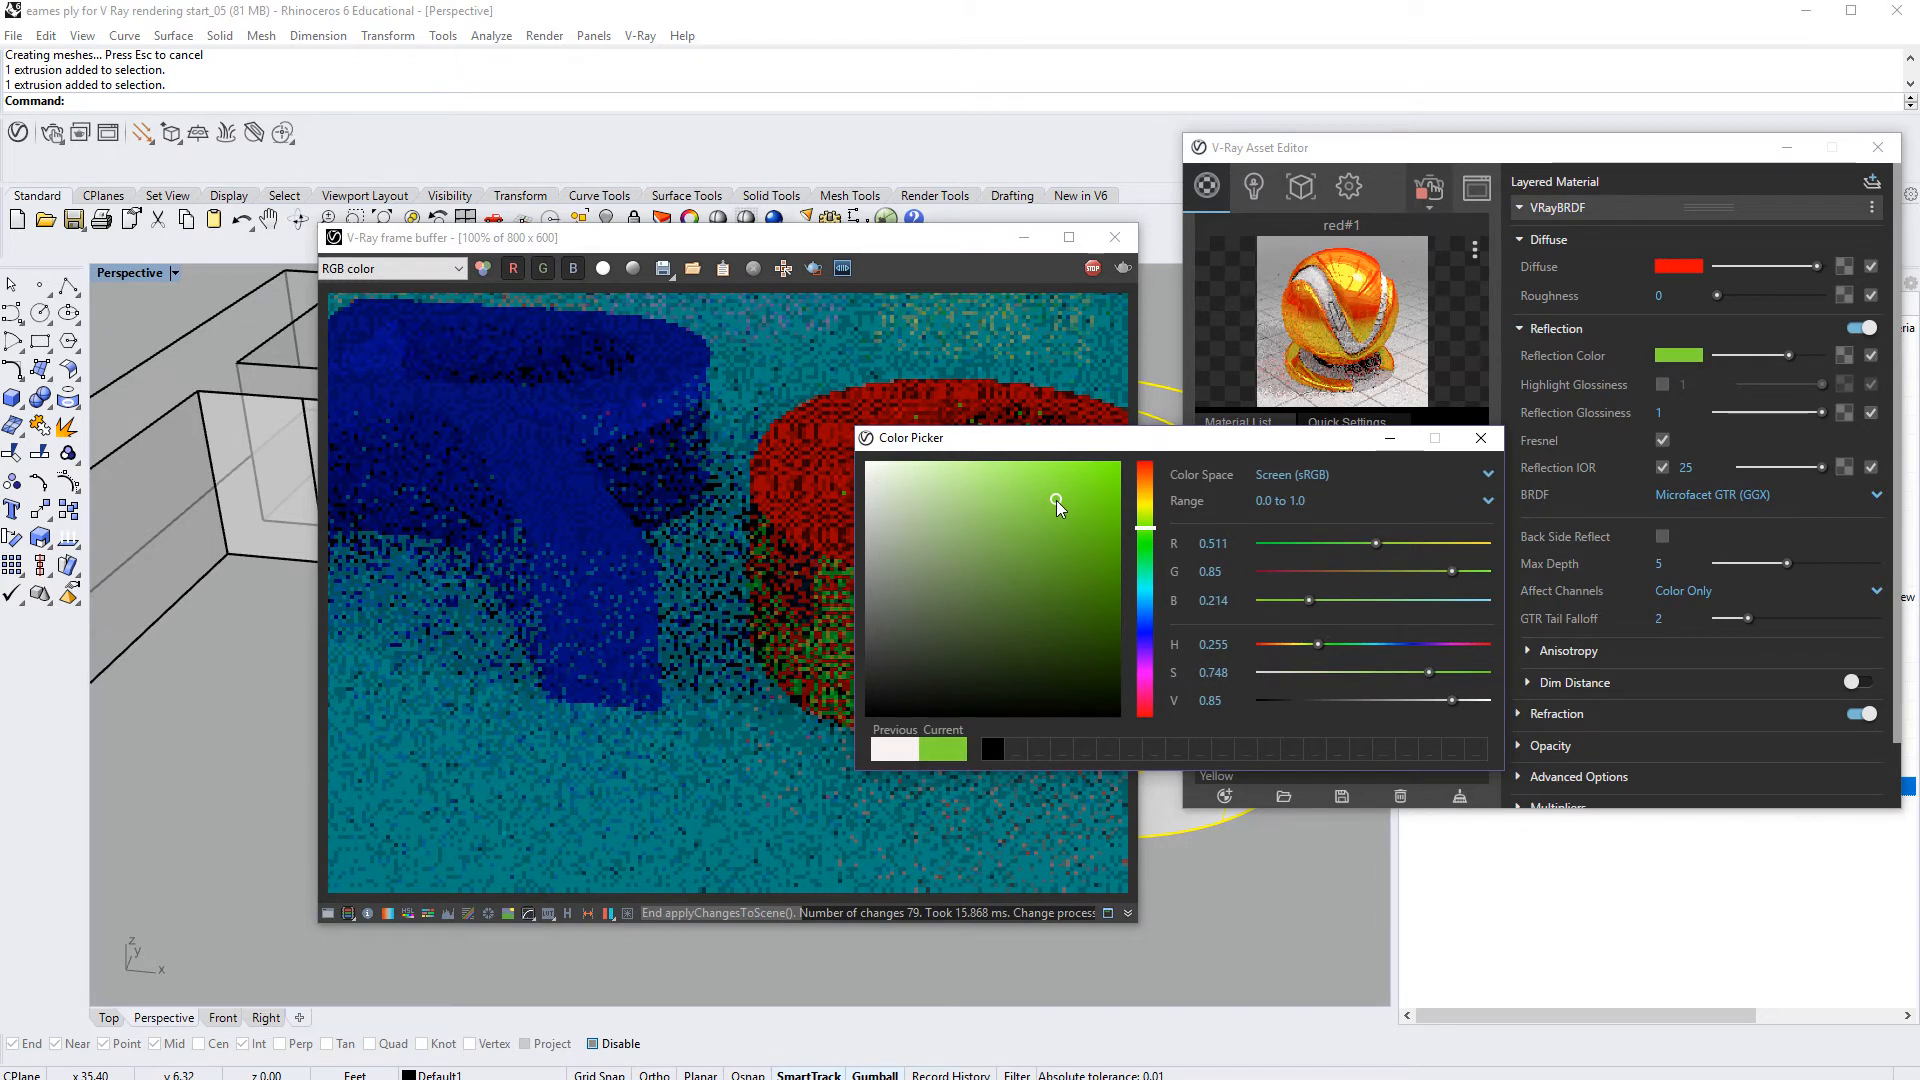
left_click(1481, 439)
Step: Examine the green reflection on the red letter e from several angles in the interactive render
right_click_drag(1258, 890, 1280, 892)
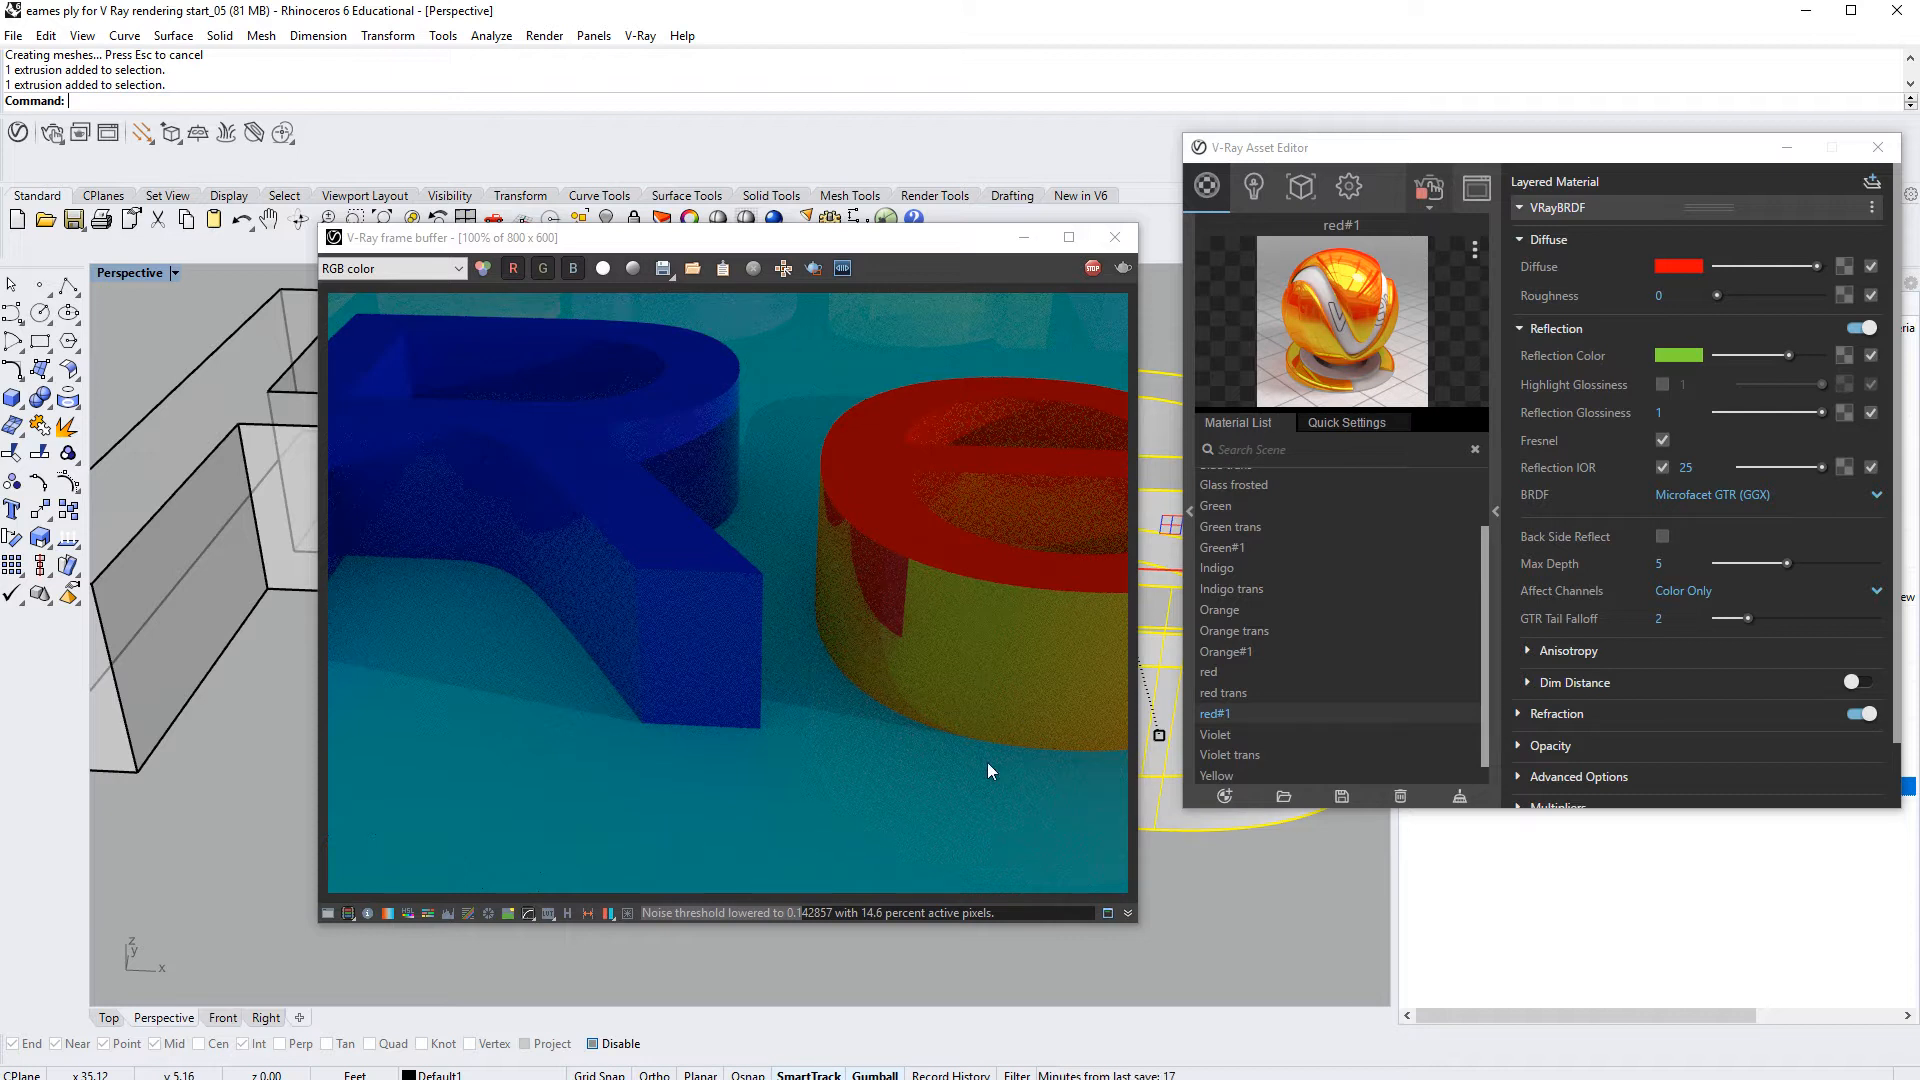
right_click_drag(1274, 922, 1219, 900)
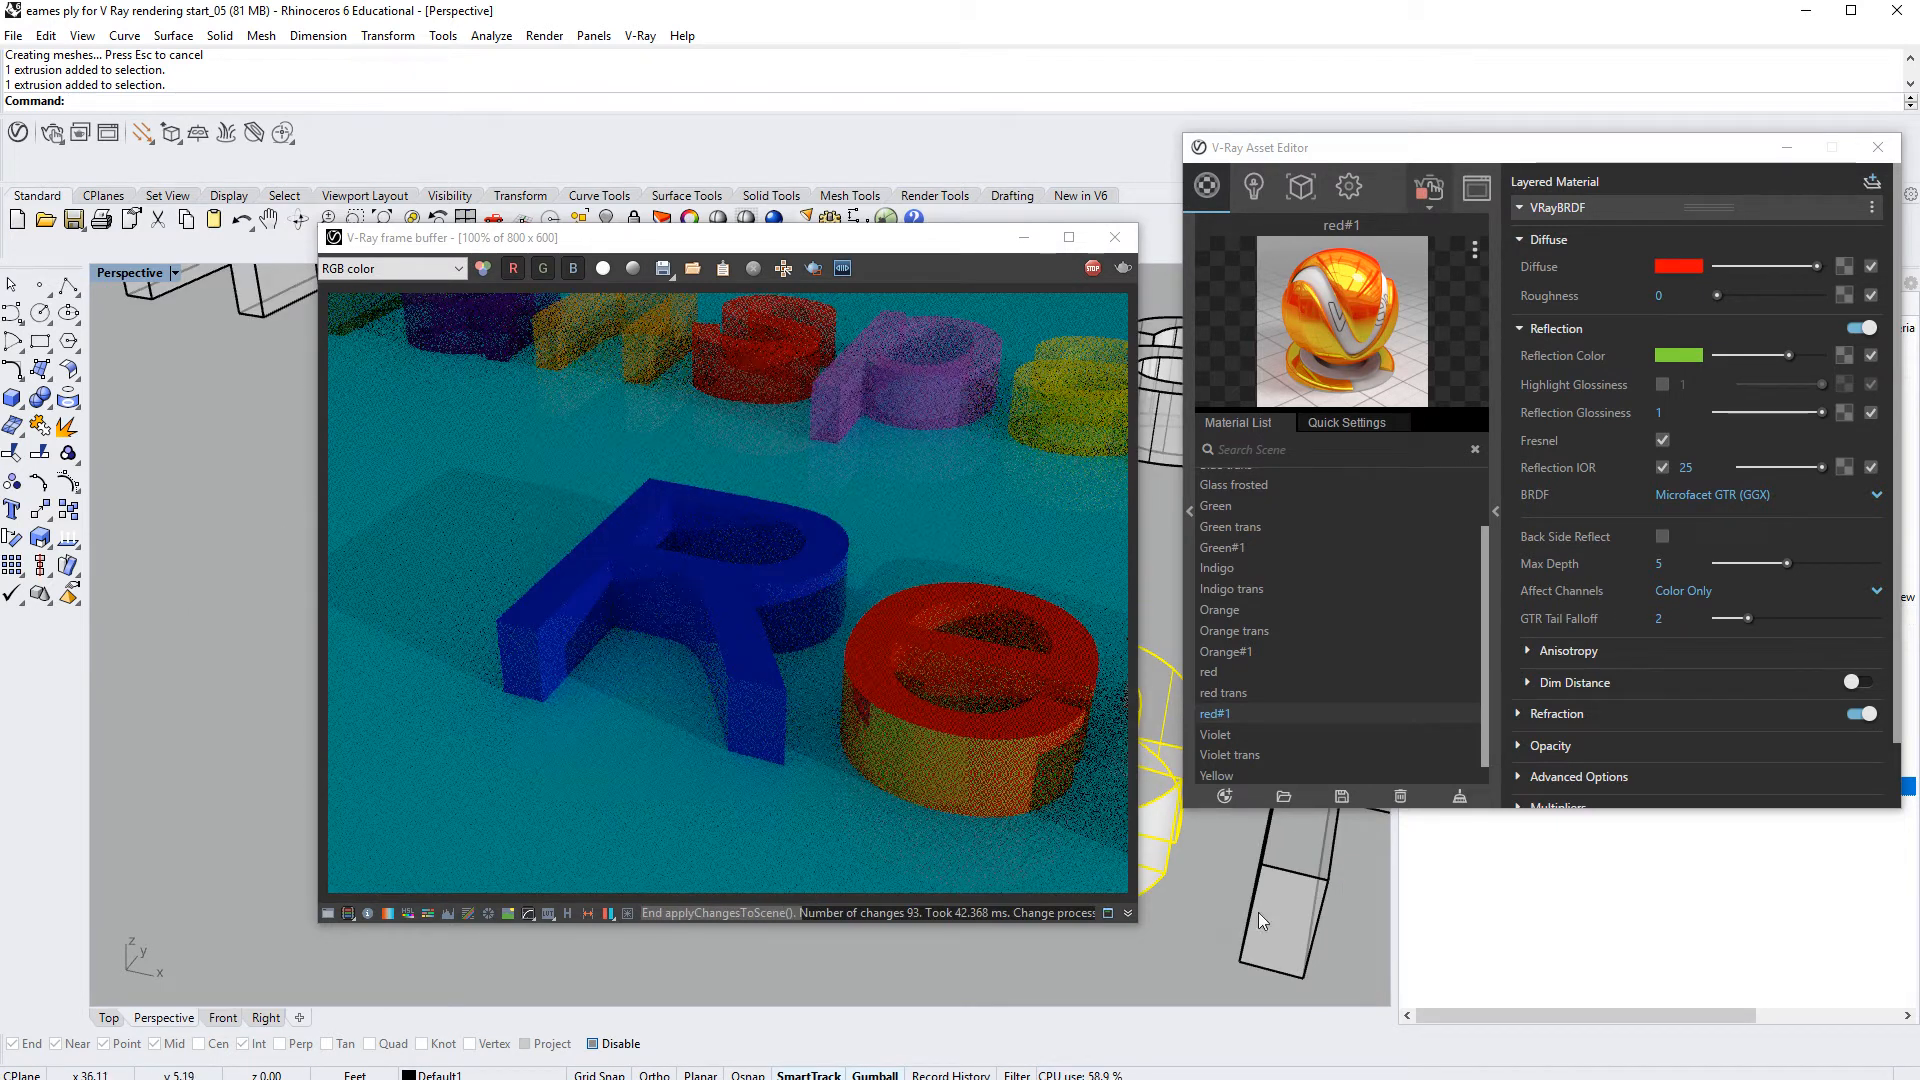
right_click_drag(1239, 912, 1150, 902)
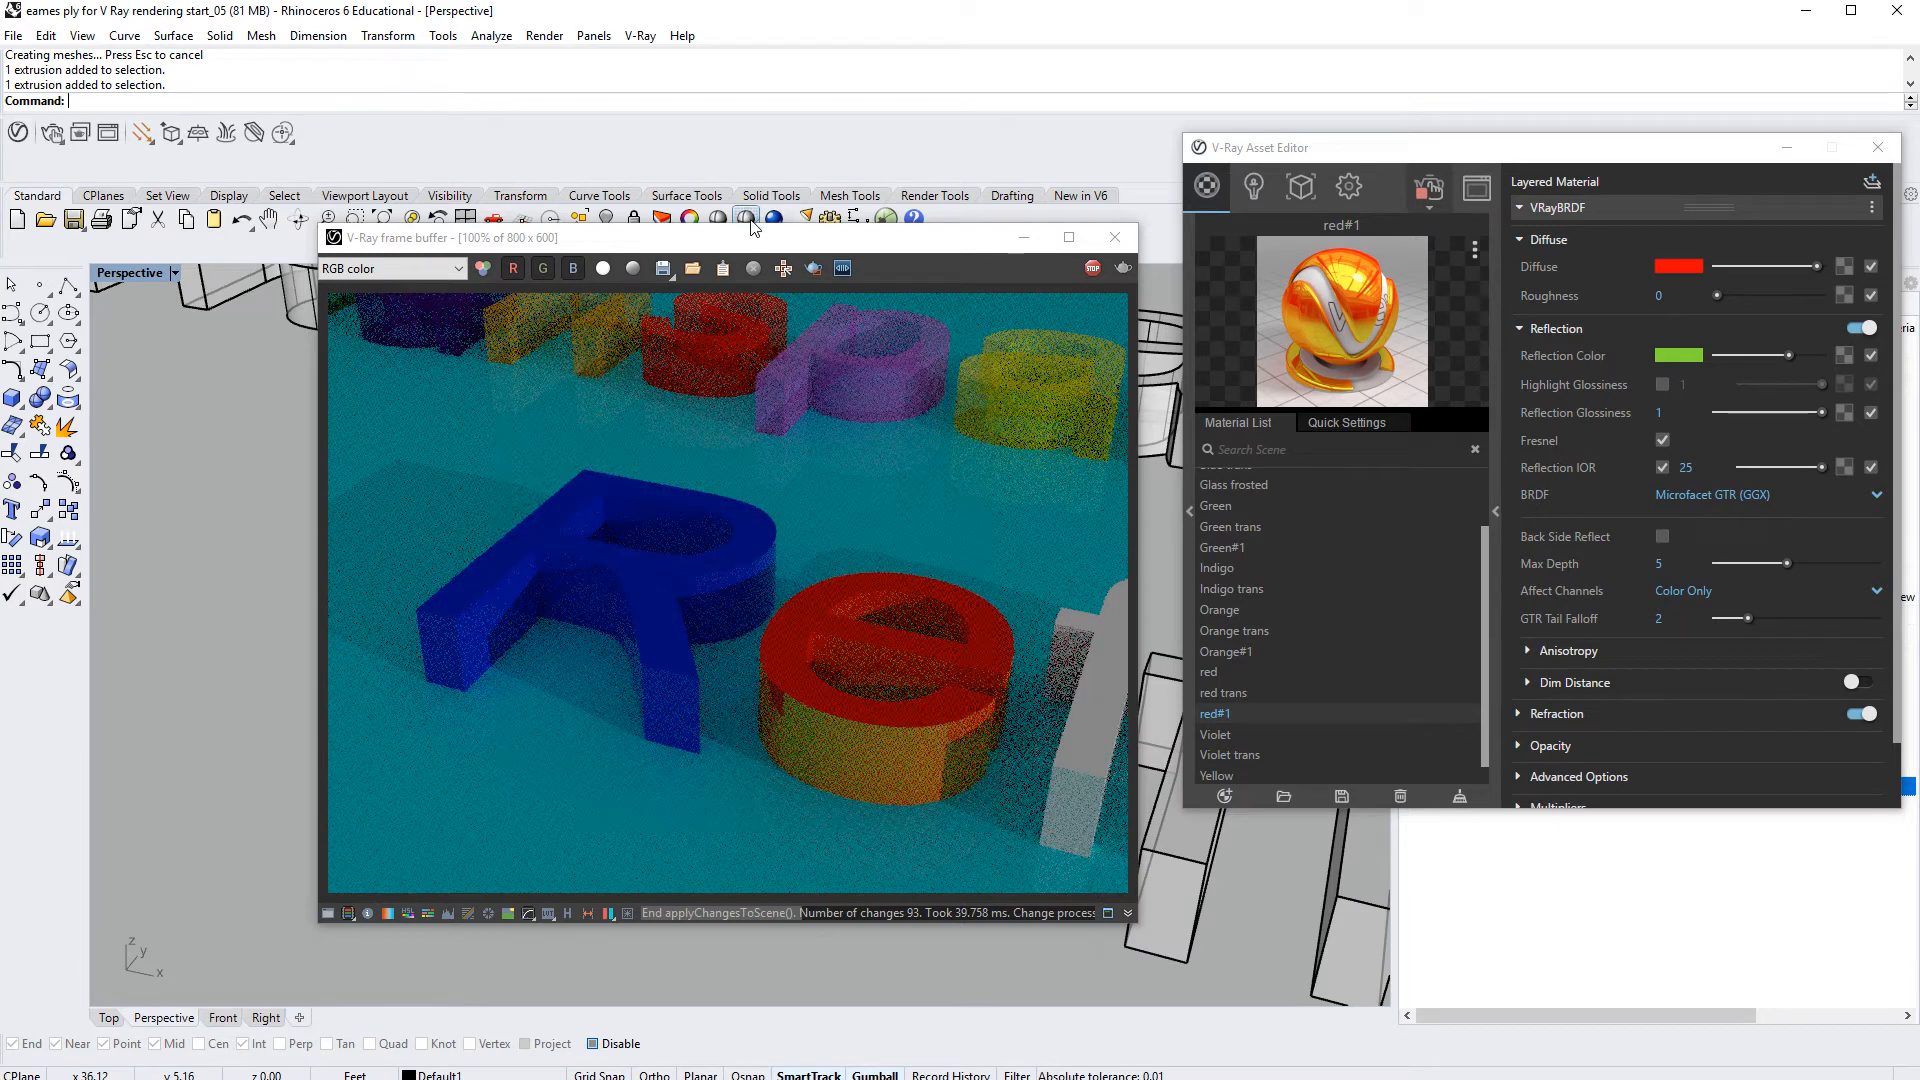
Step: Enable the Reflection IOR override on the Blue ground#1 material, raise it to 25, and turn off Fresnel
left_click_drag(752, 228, 626, 131)
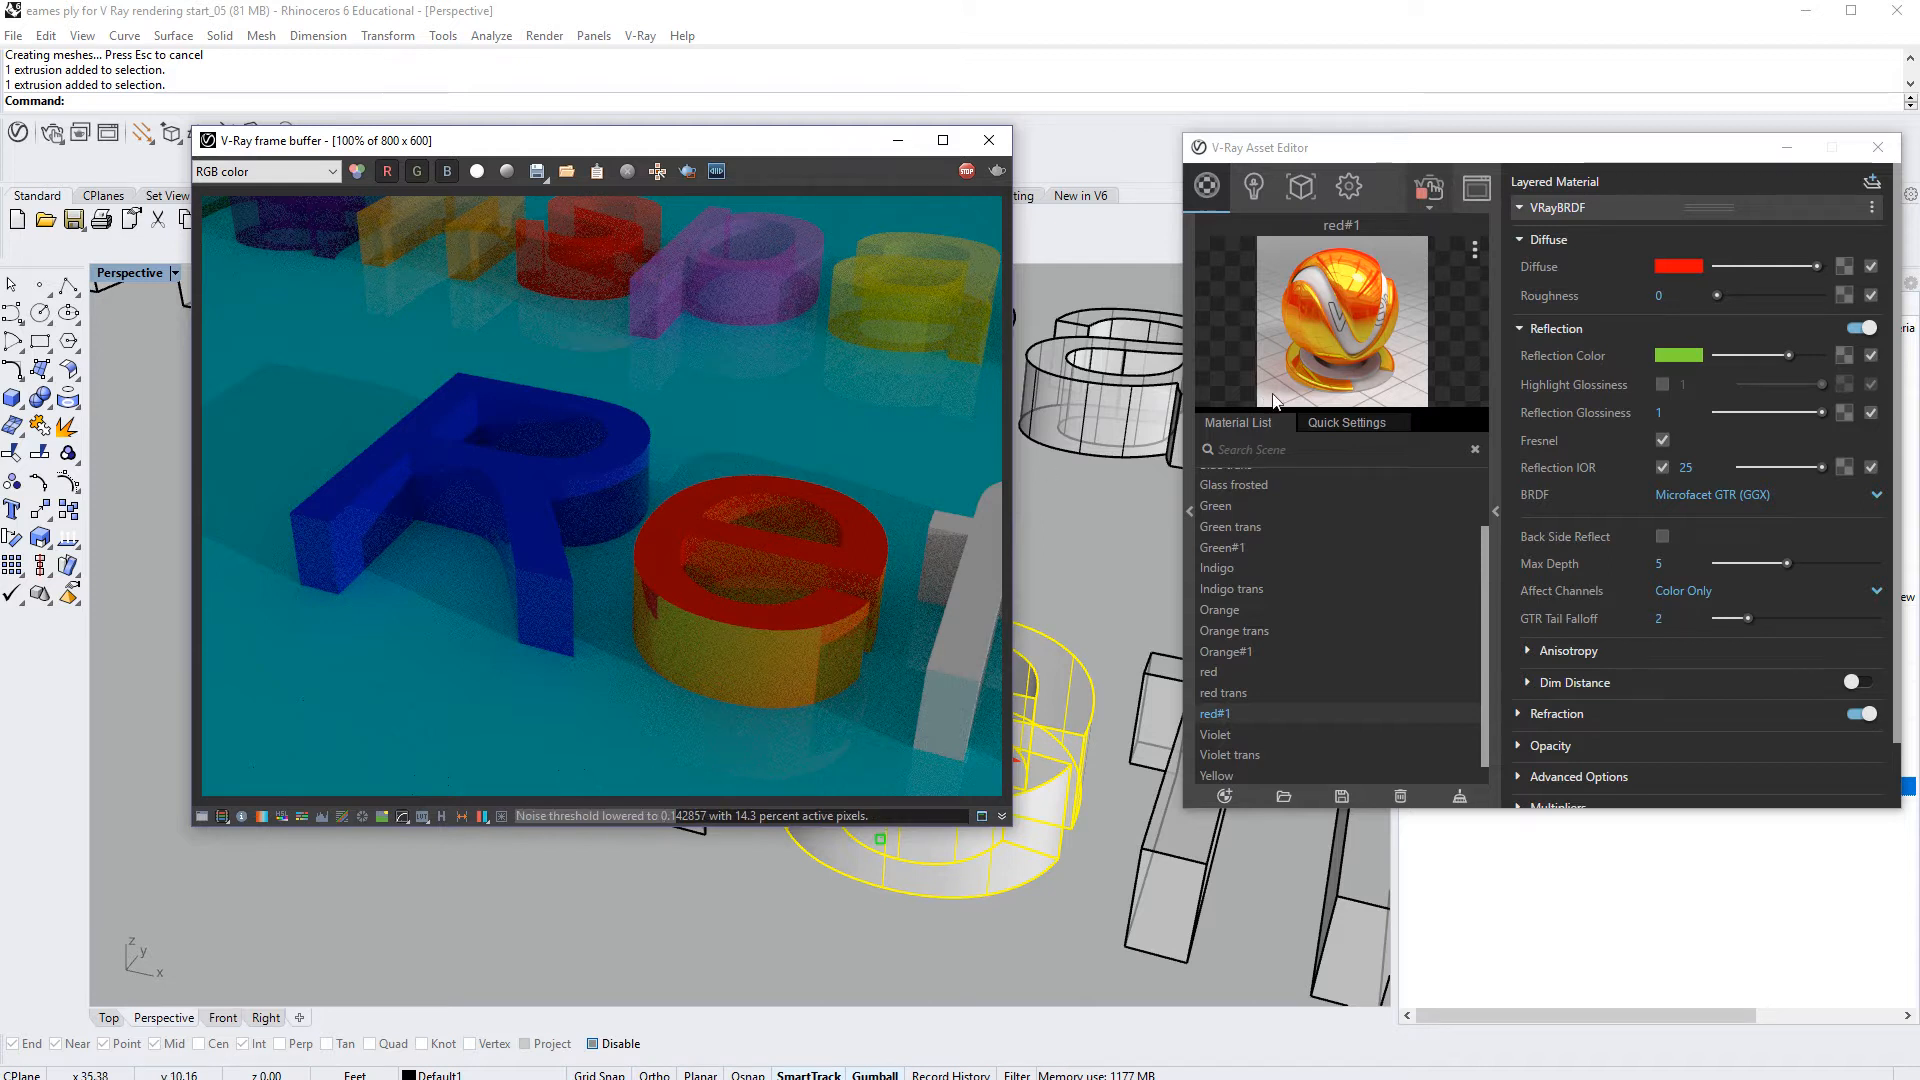
left_click_drag(1482, 584, 1482, 483)
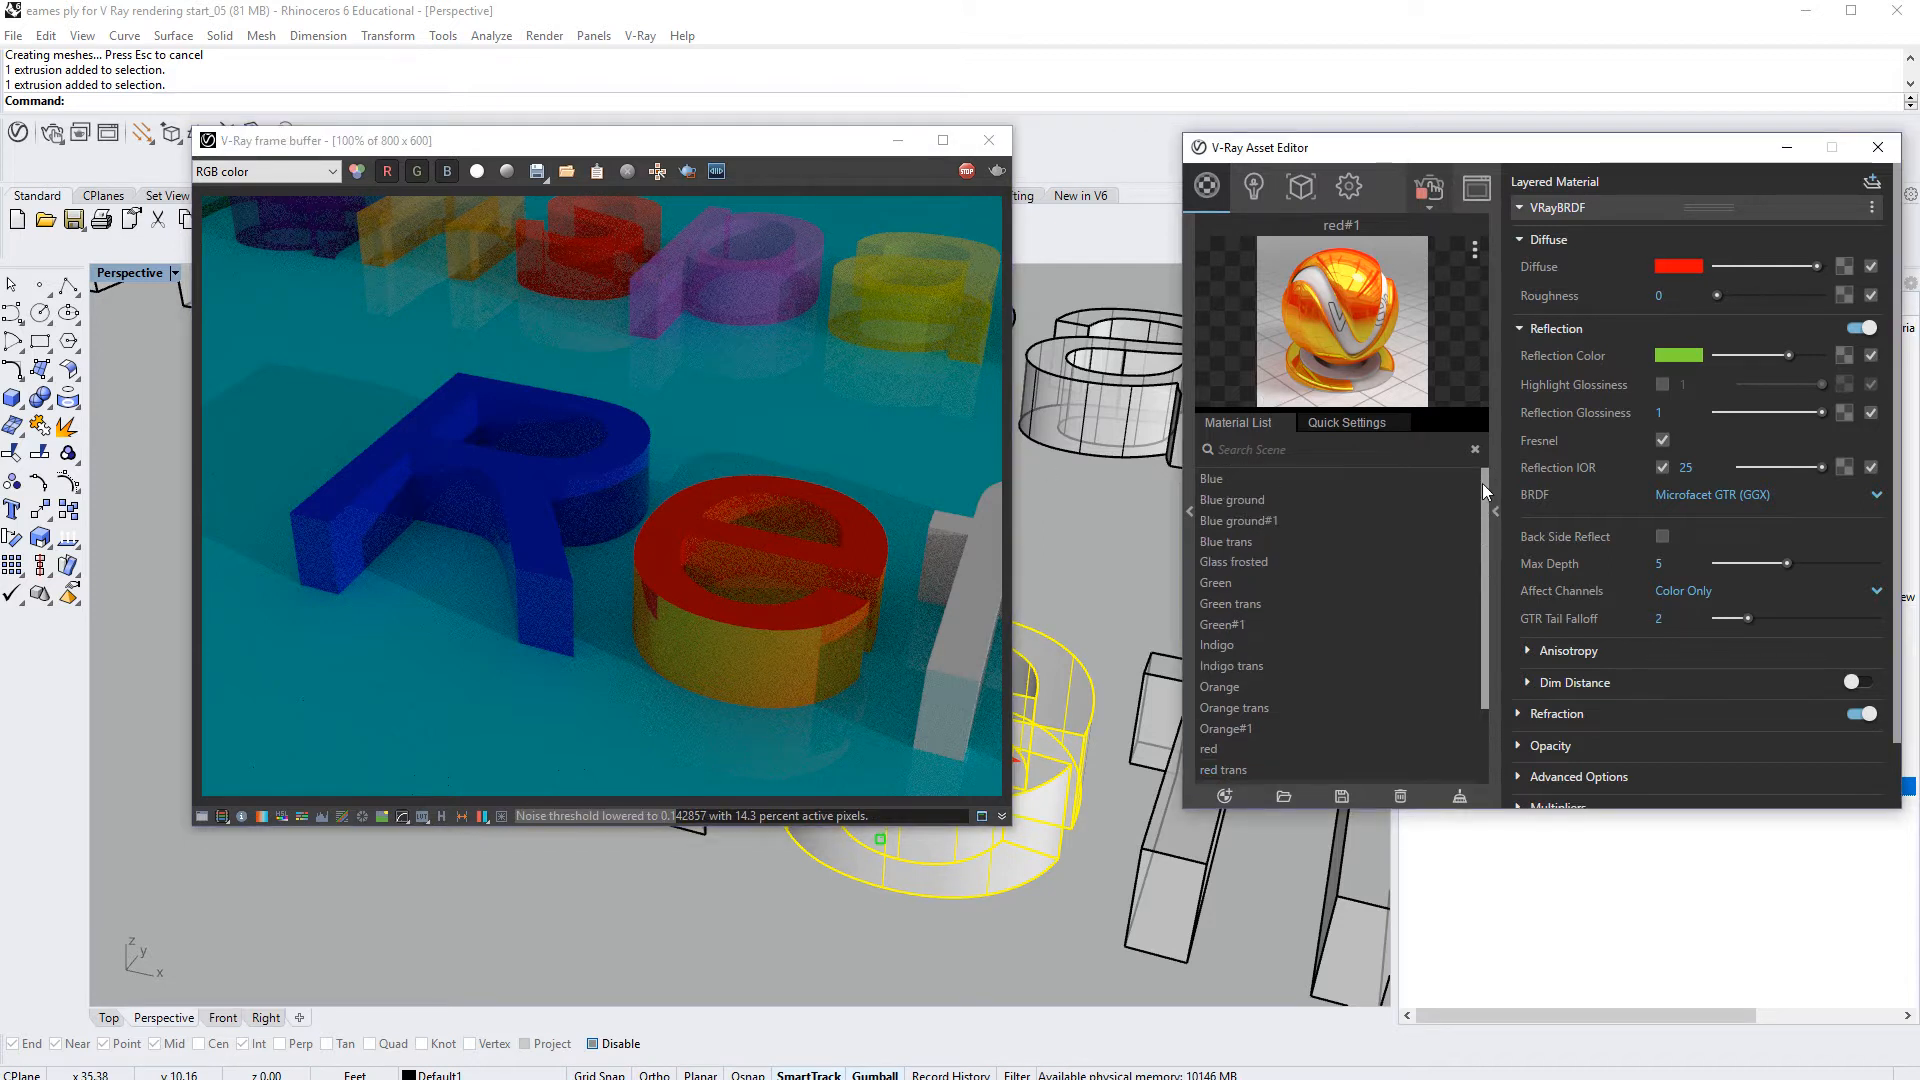
left_click(1234, 518)
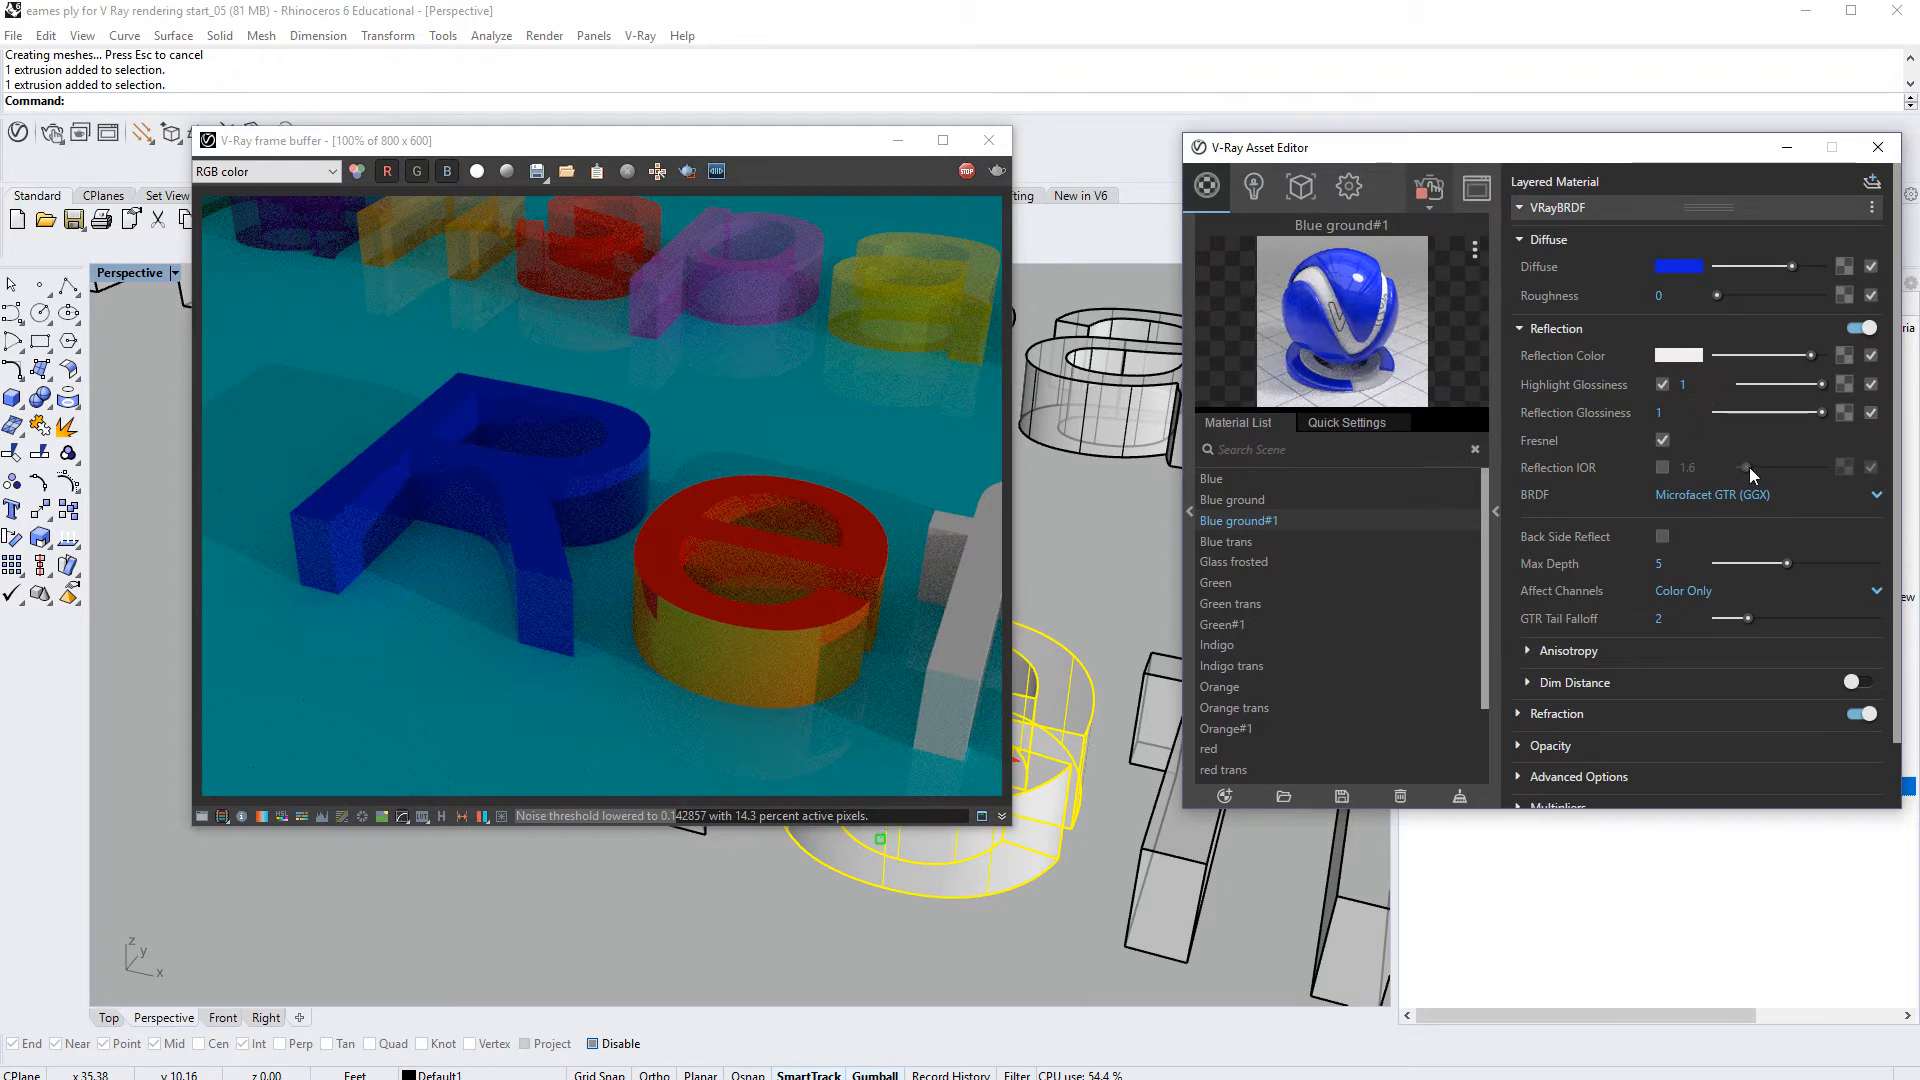
left_click(1663, 467)
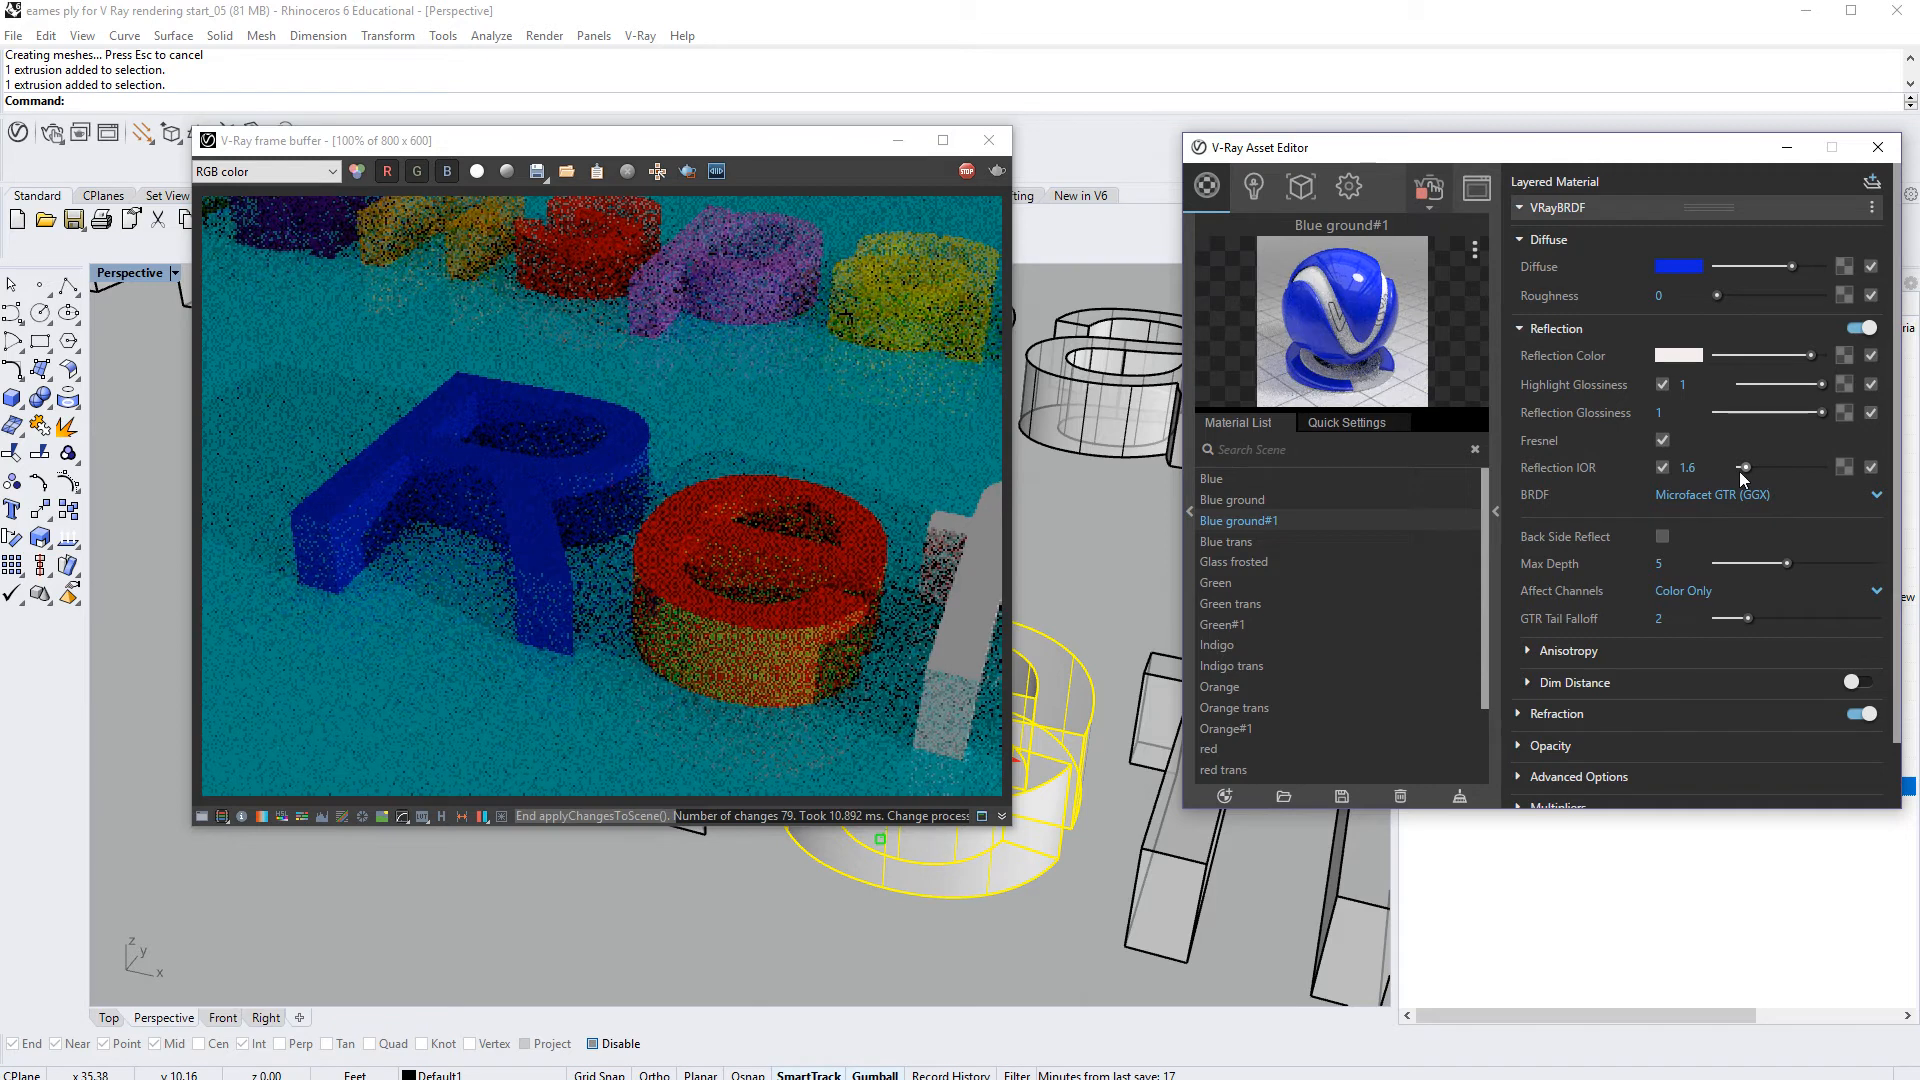
left_click_drag(1745, 467, 1789, 469)
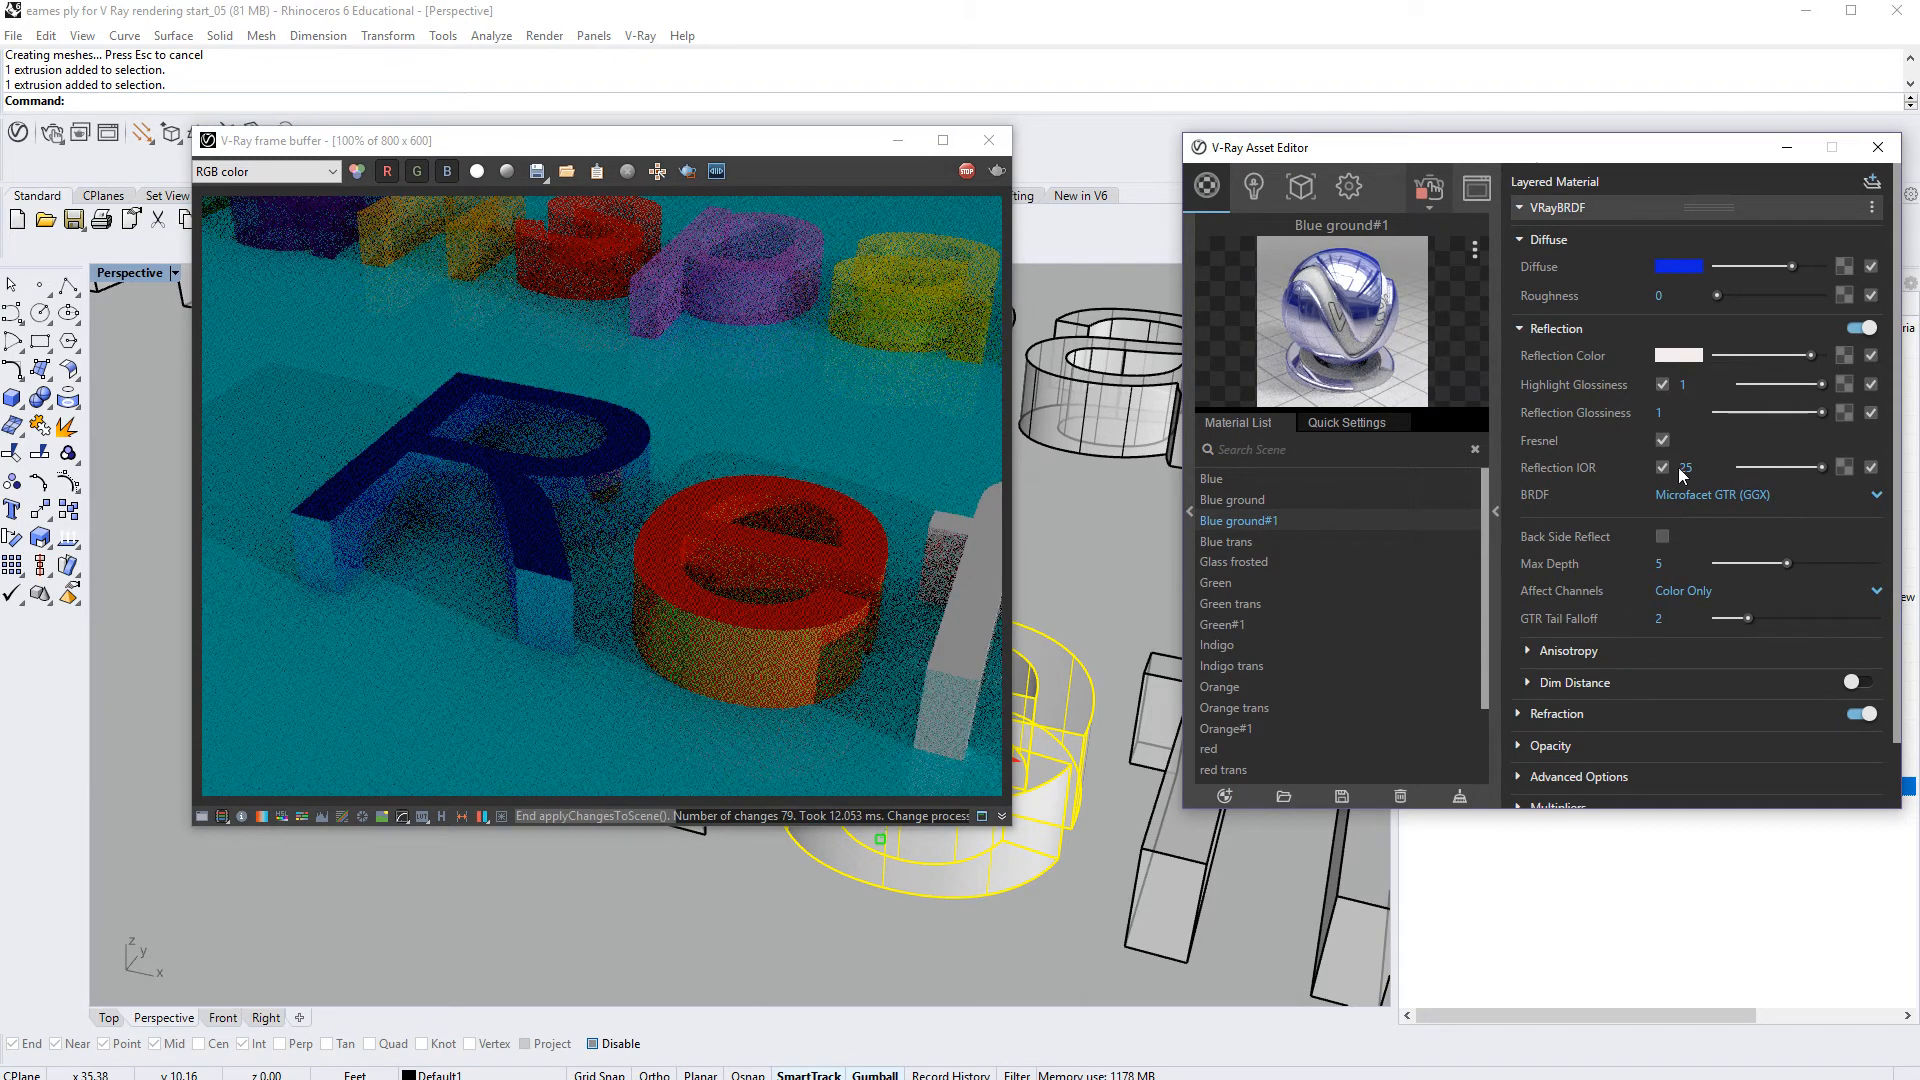
left_click(1663, 441)
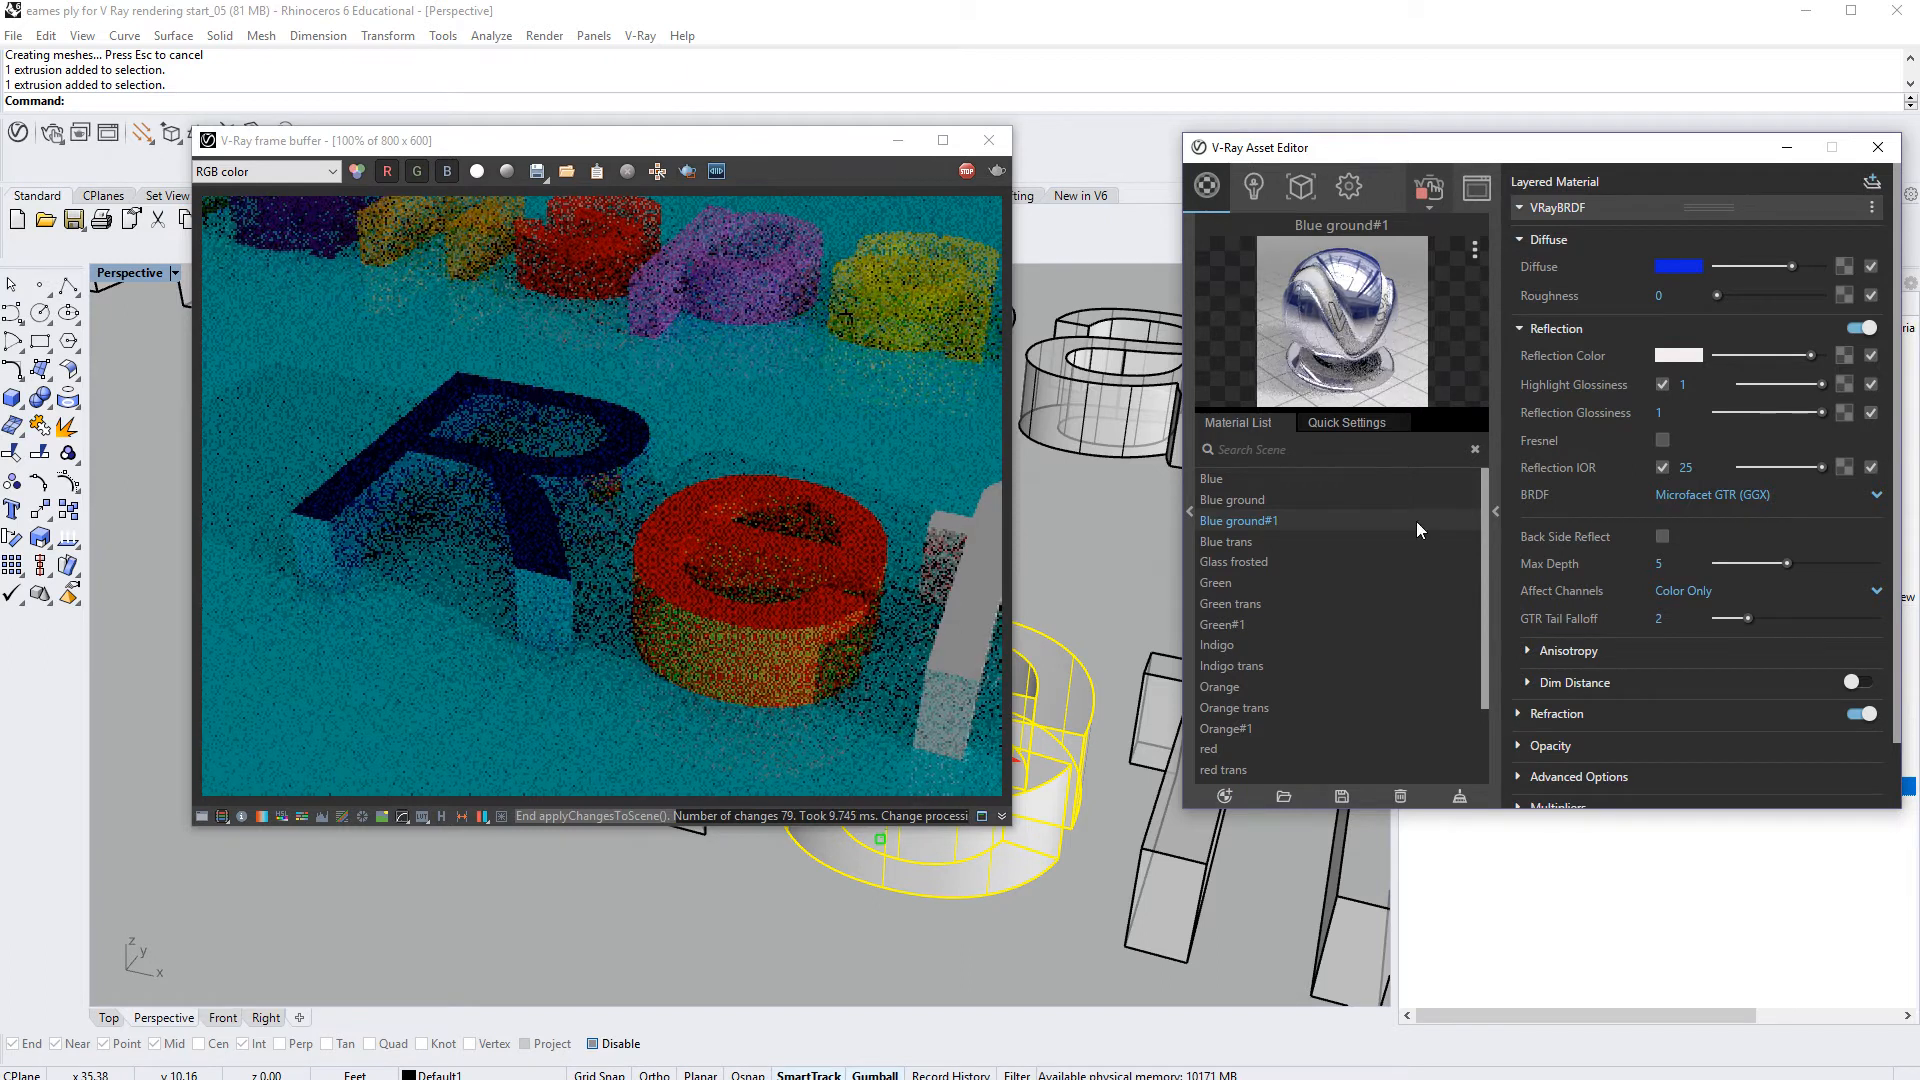
Step: Examine the mirror-like blue letter R and its neighbouring letters from closer and wider angles in the interactive render
right_click_drag(703, 866, 708, 860)
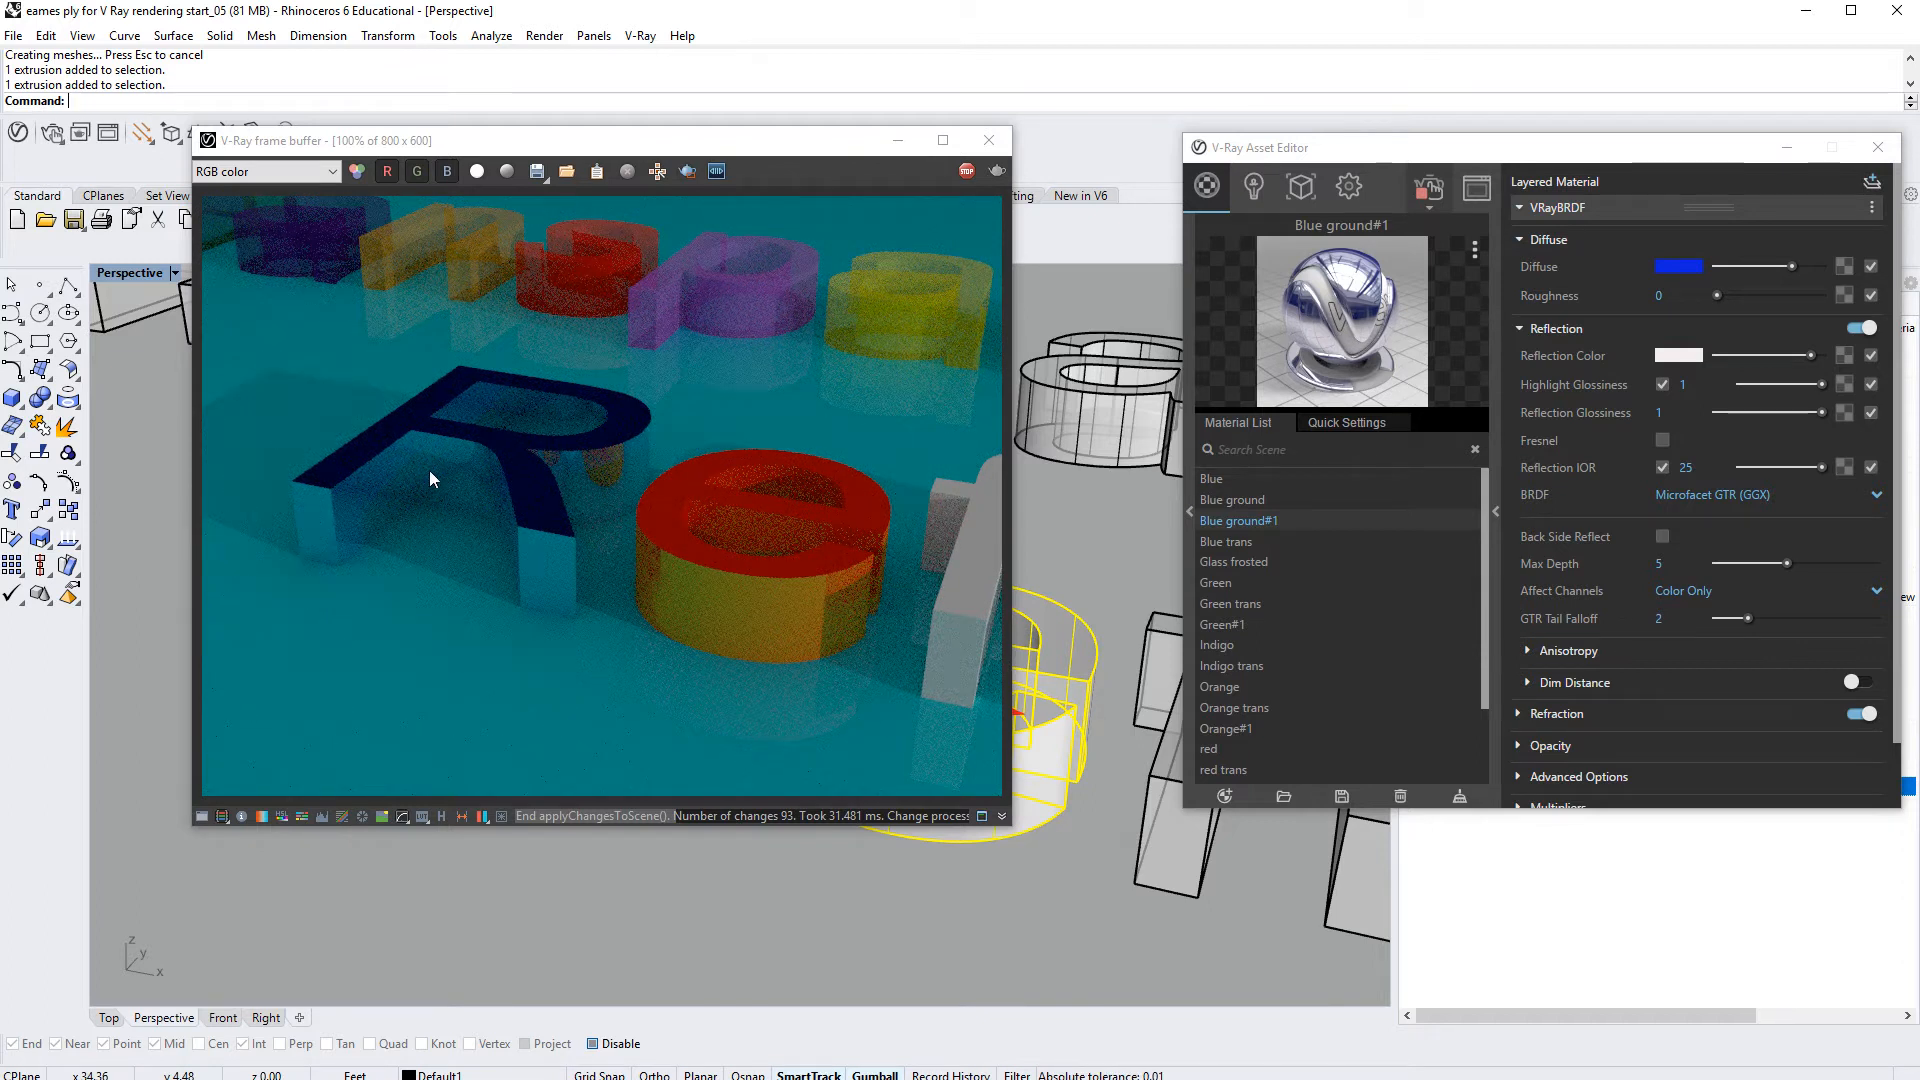
right_click_drag(820, 660, 818, 684)
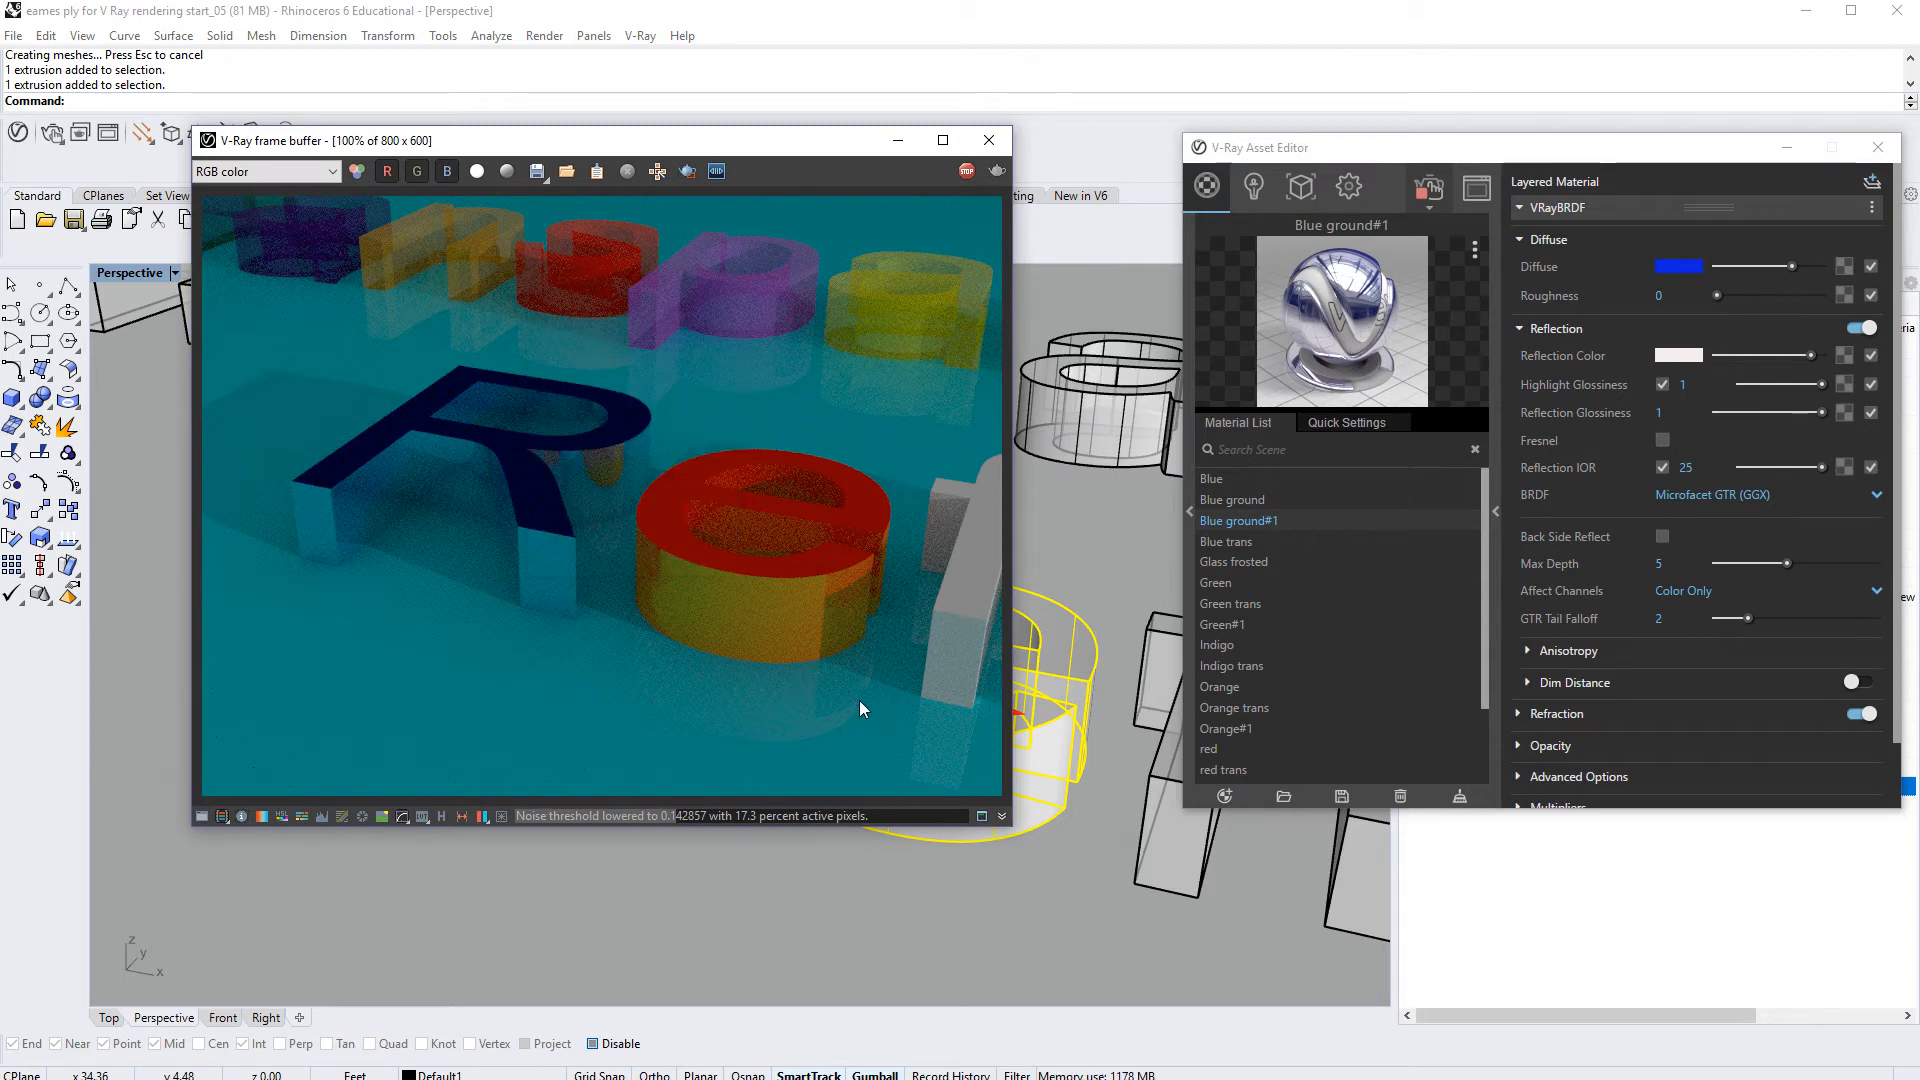
scroll(1017, 902, "up", 3)
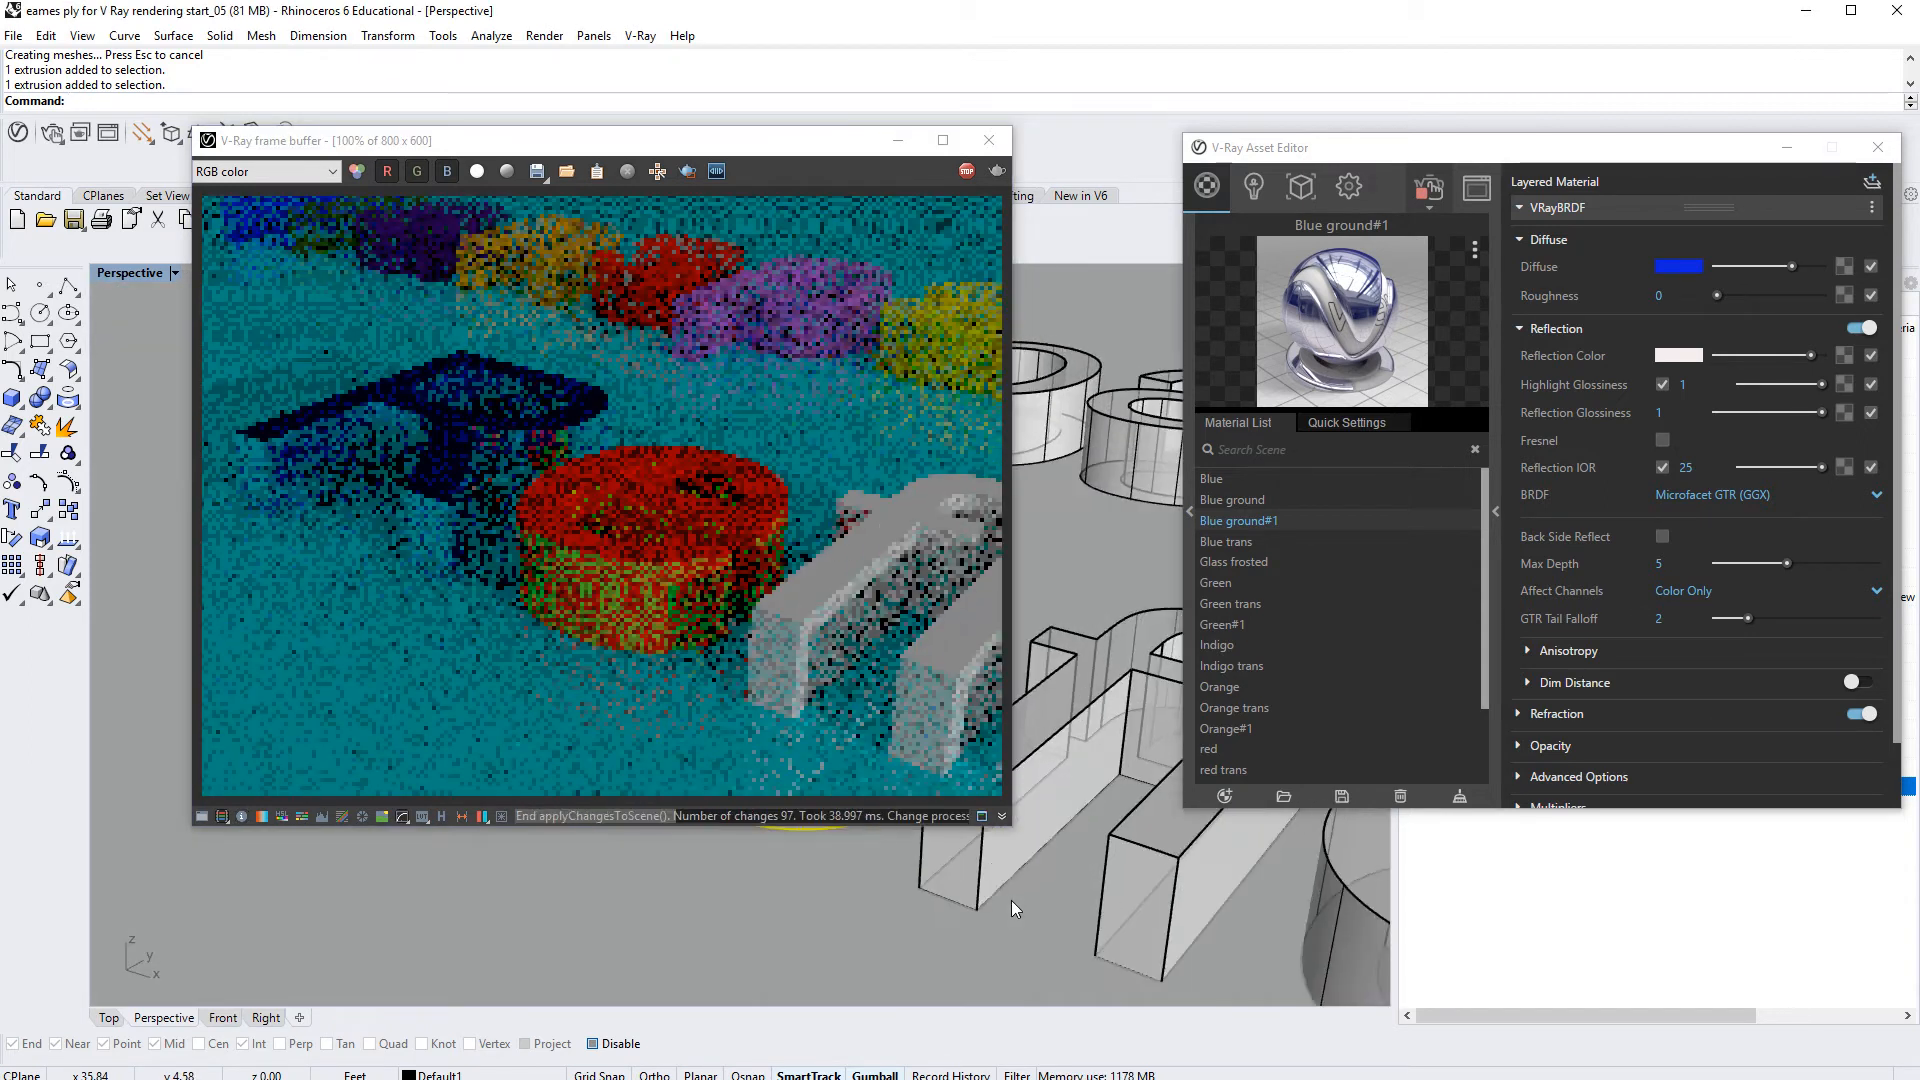
scroll(1012, 898, "up", 5)
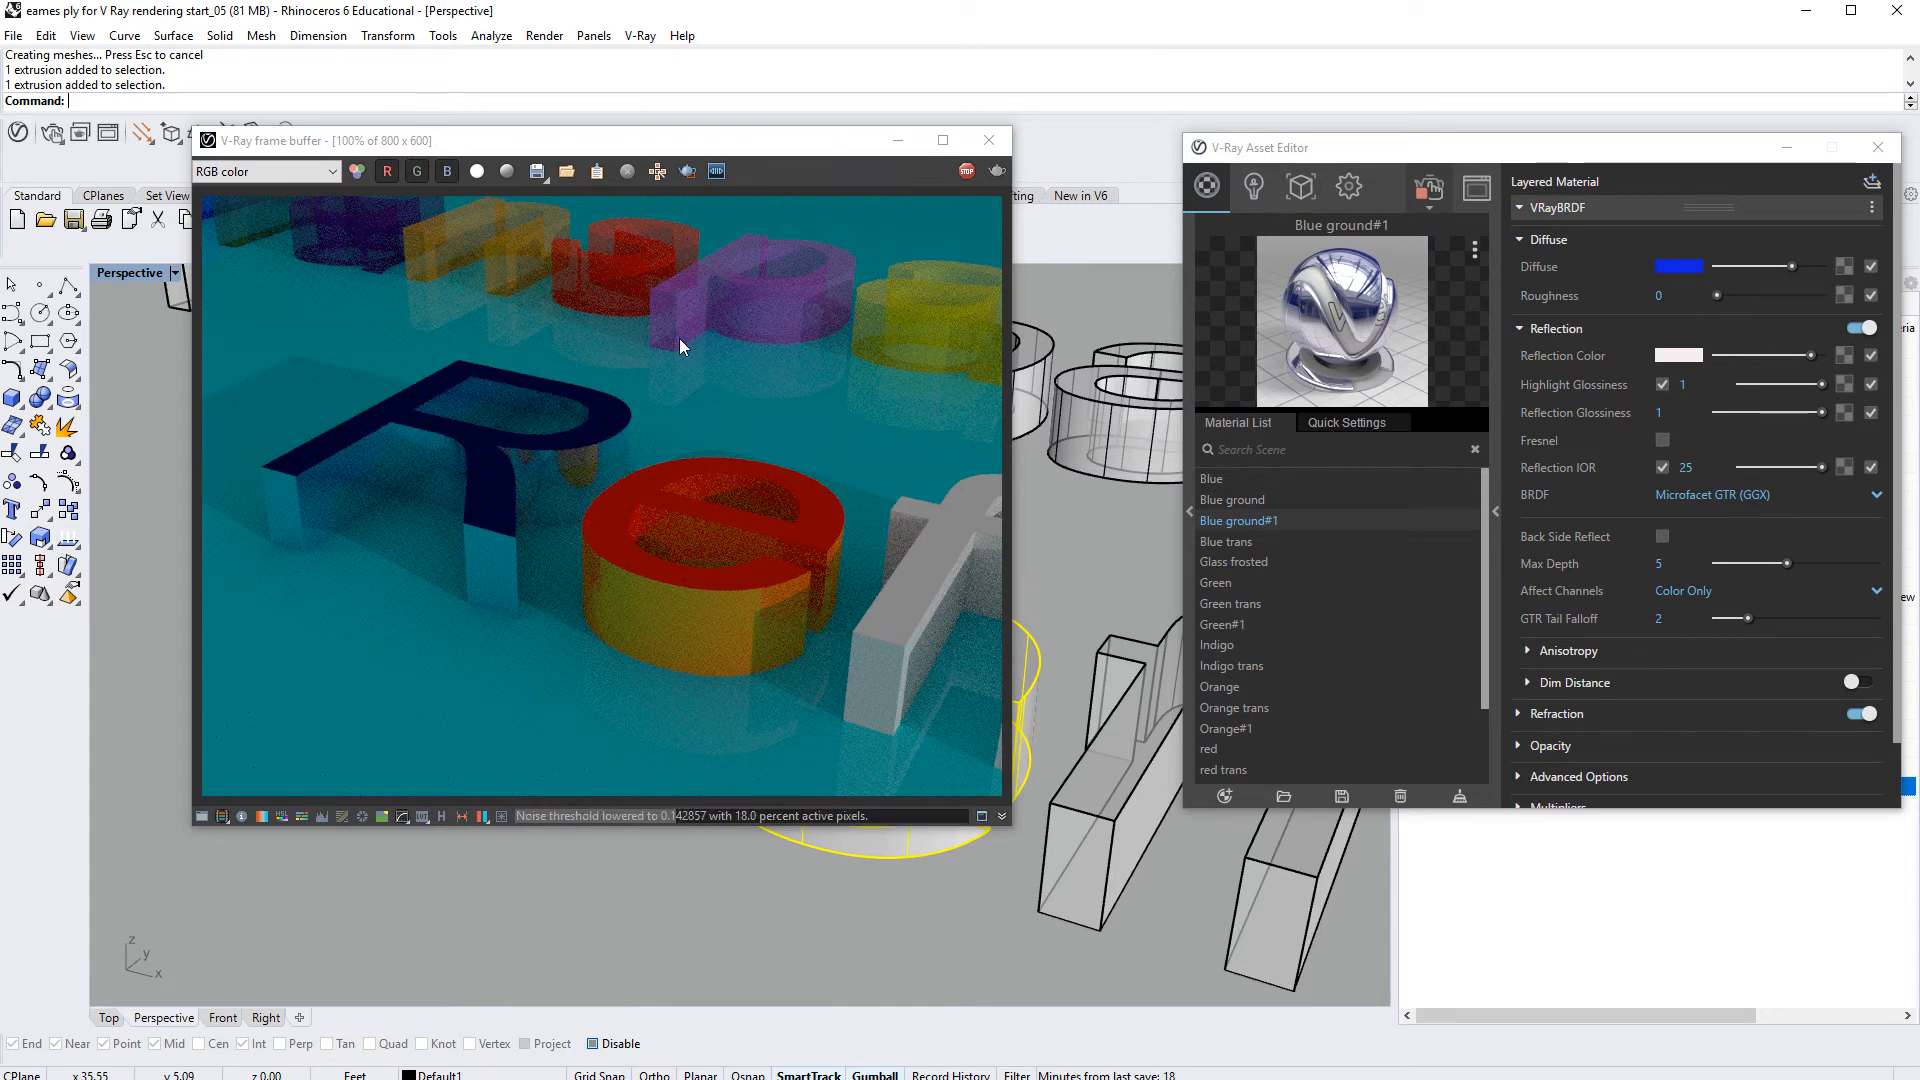
right_click(788, 338)
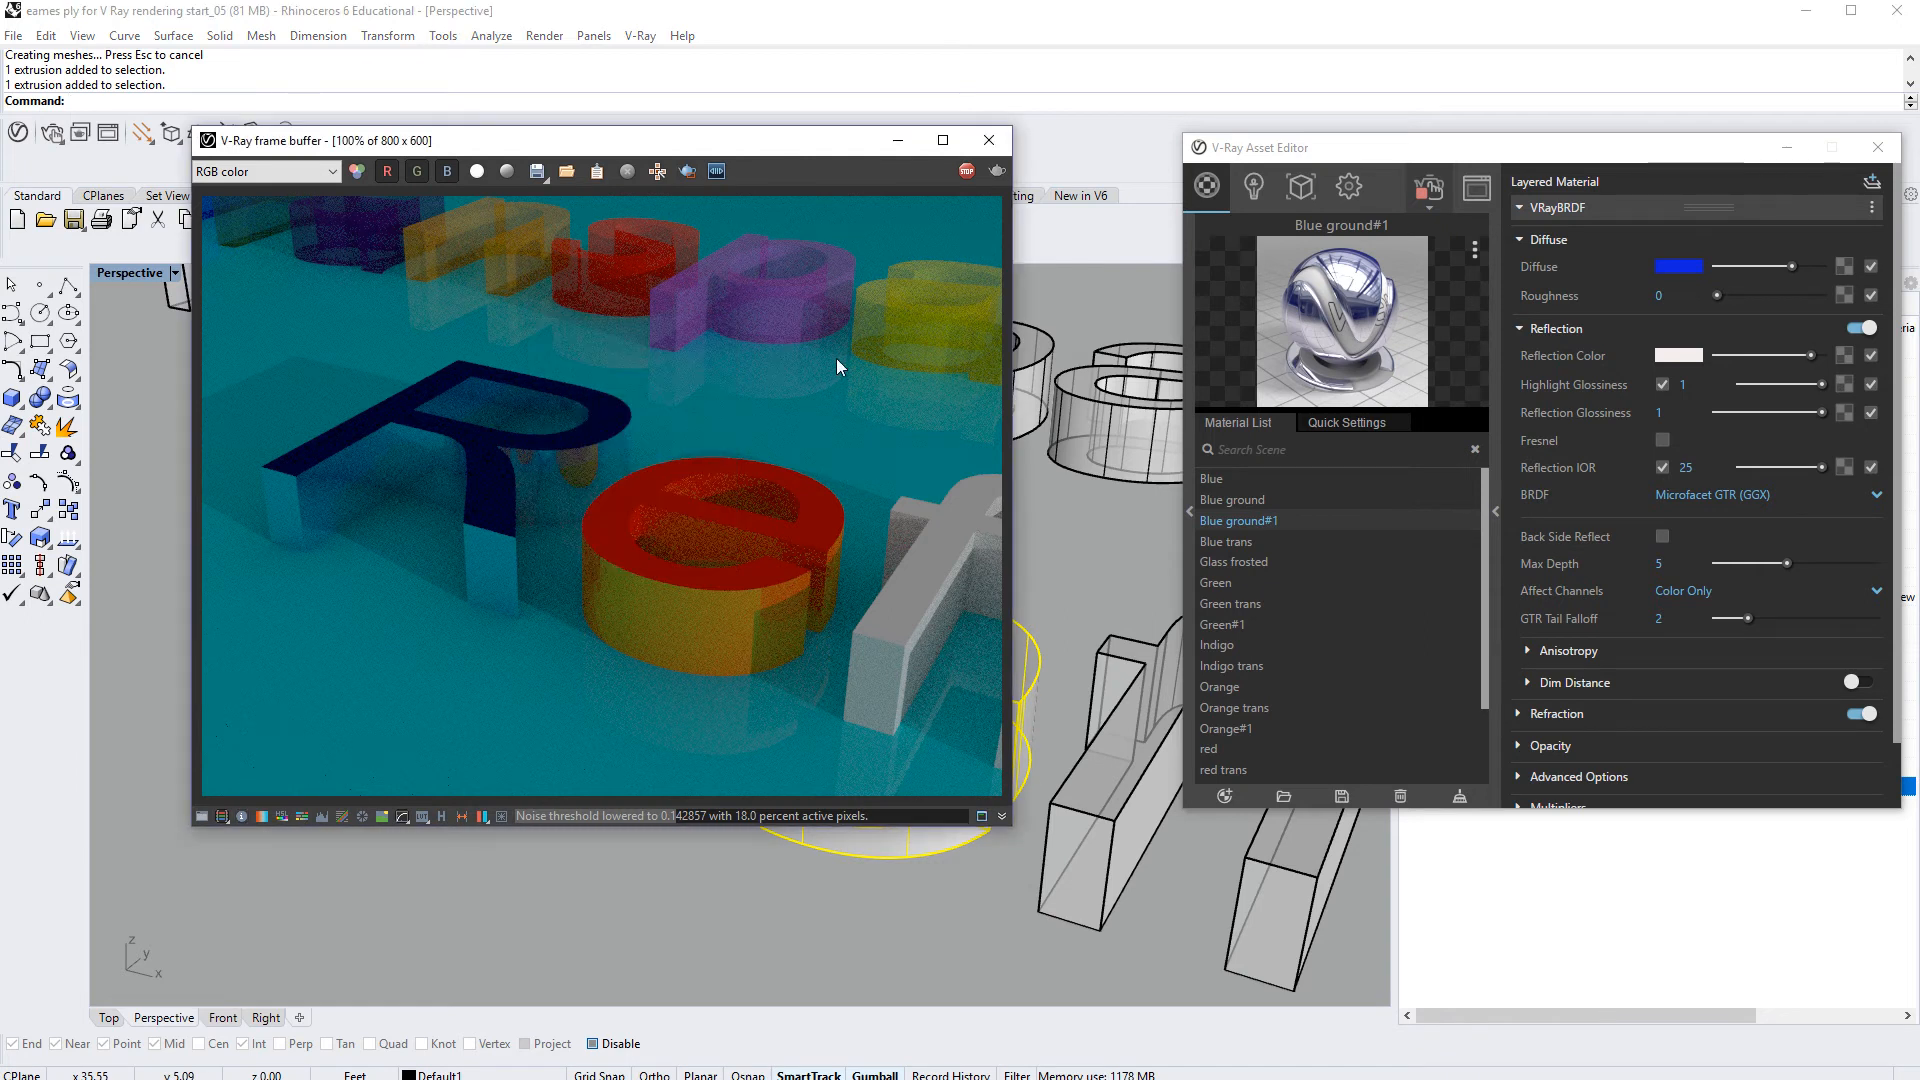
right_click_drag(1064, 543, 1084, 614)
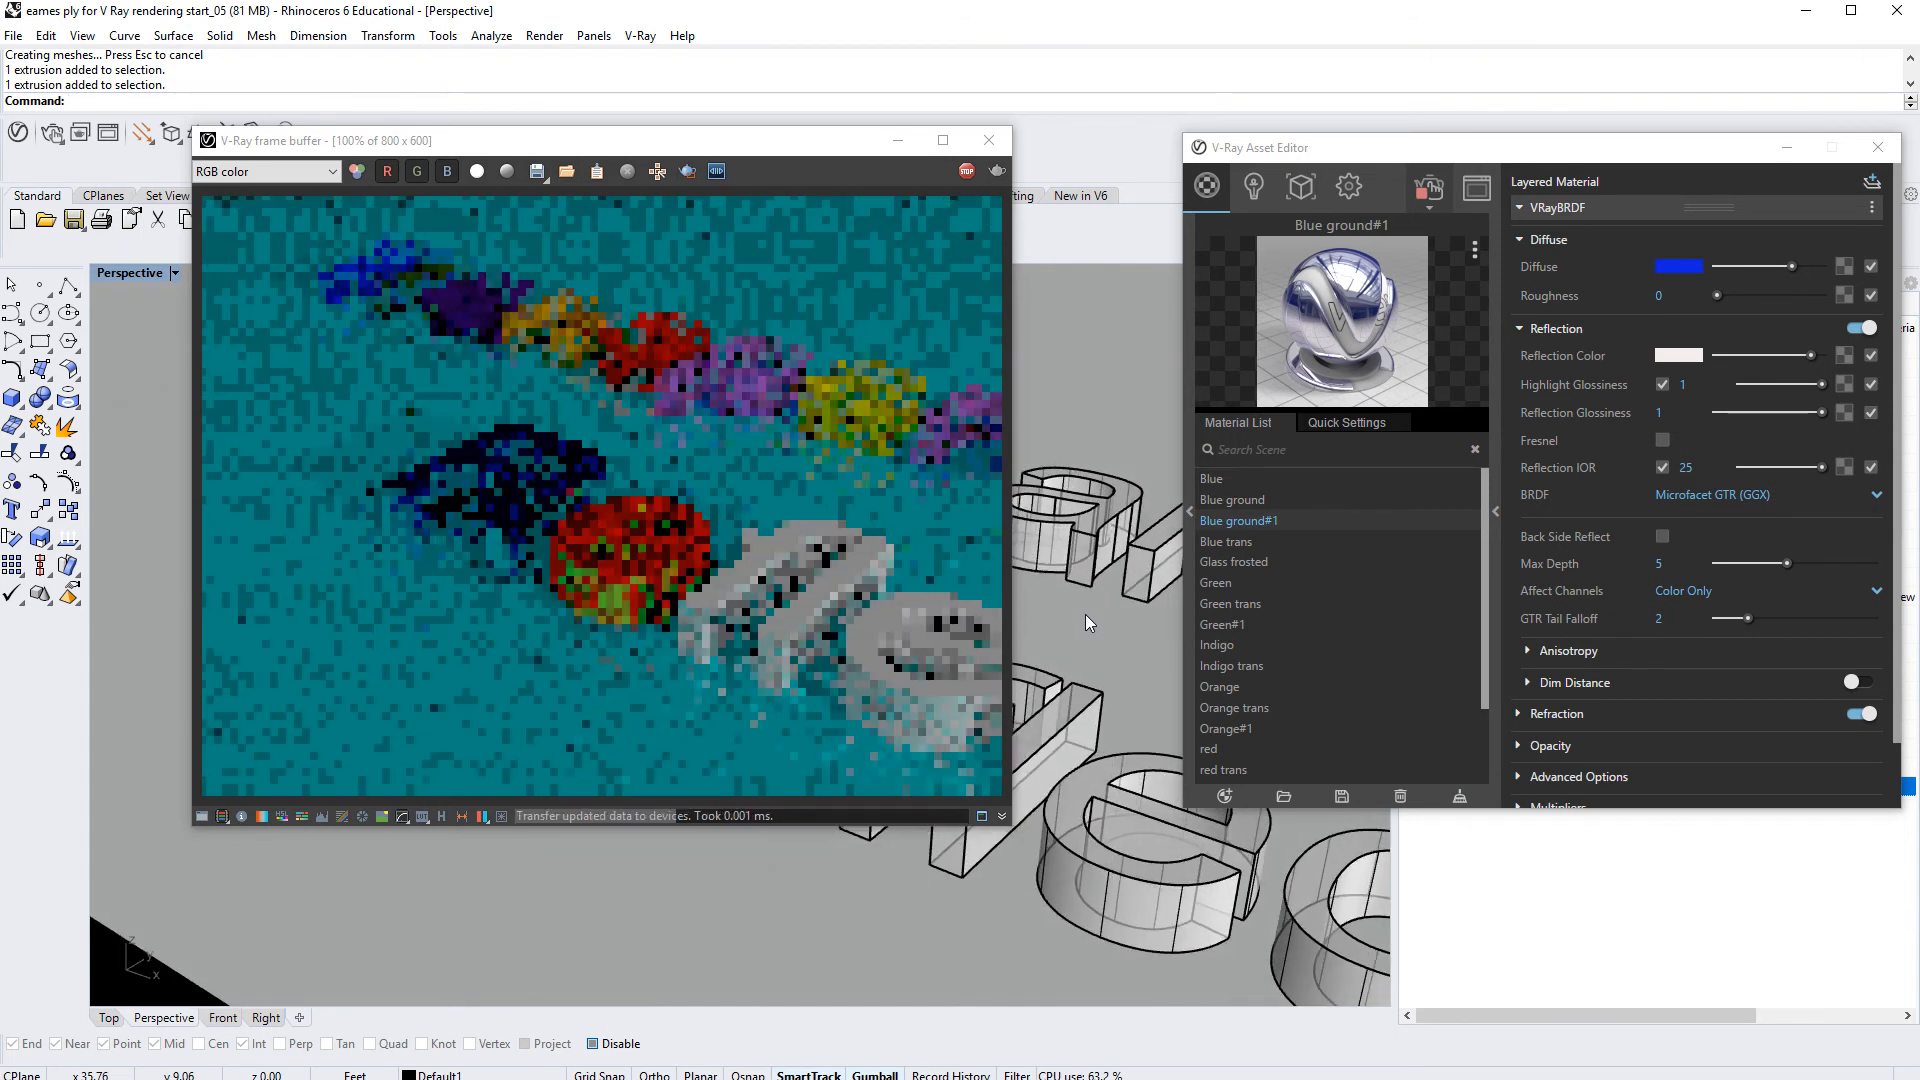